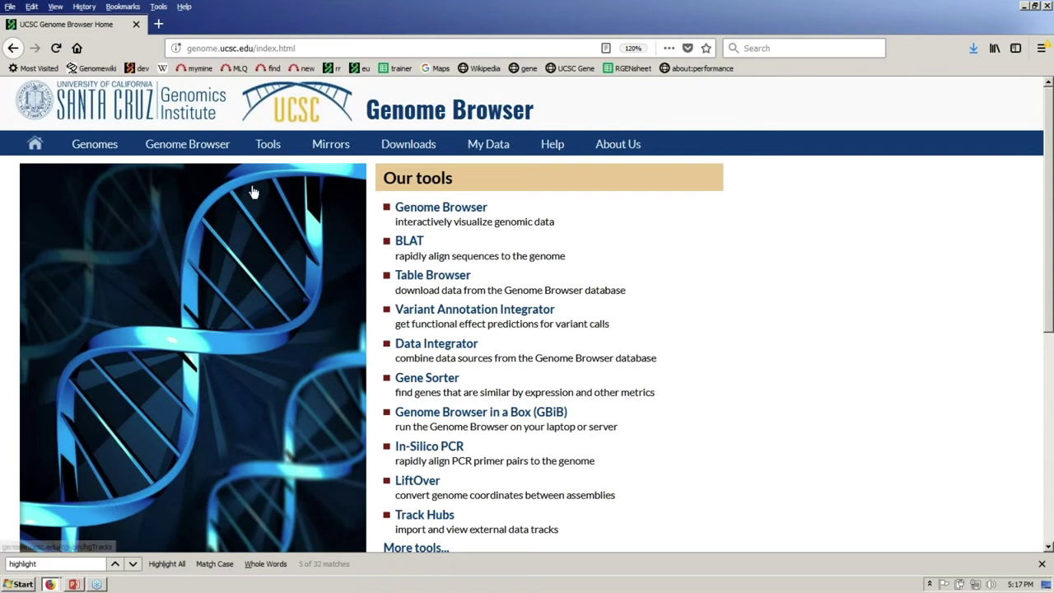
# Reset all Genome Browser user settings and allow the redirect to the gateway page.
pyautogui.moveTo(218, 149)
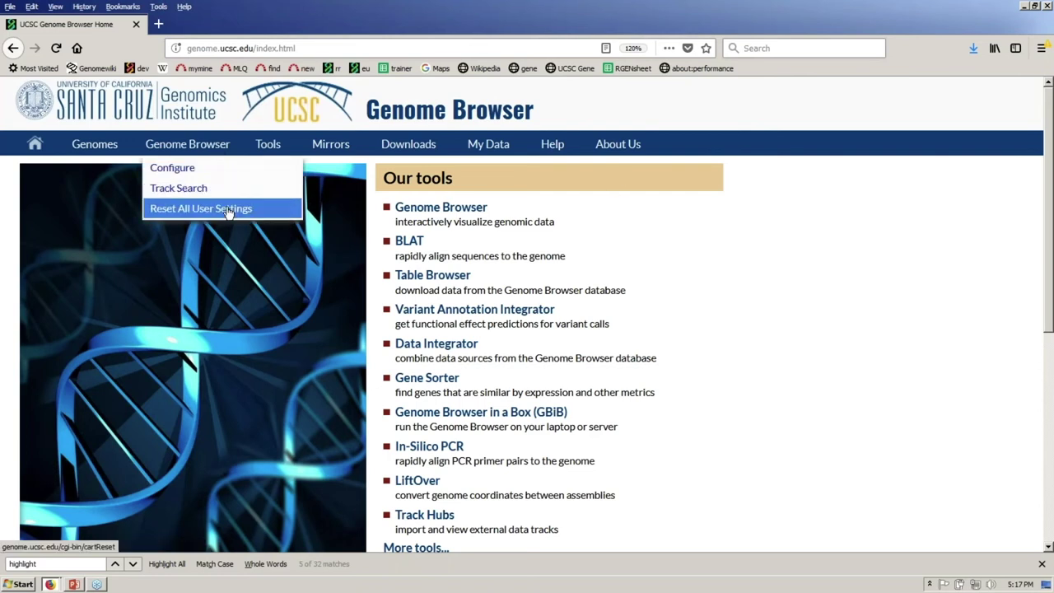
pyautogui.click(231, 209)
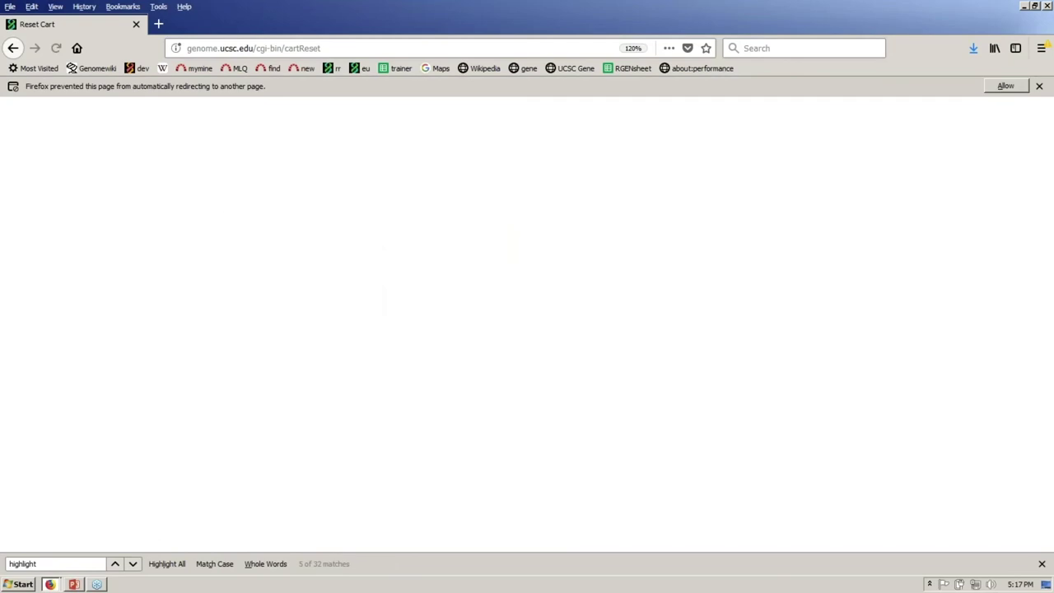
pyautogui.click(1007, 88)
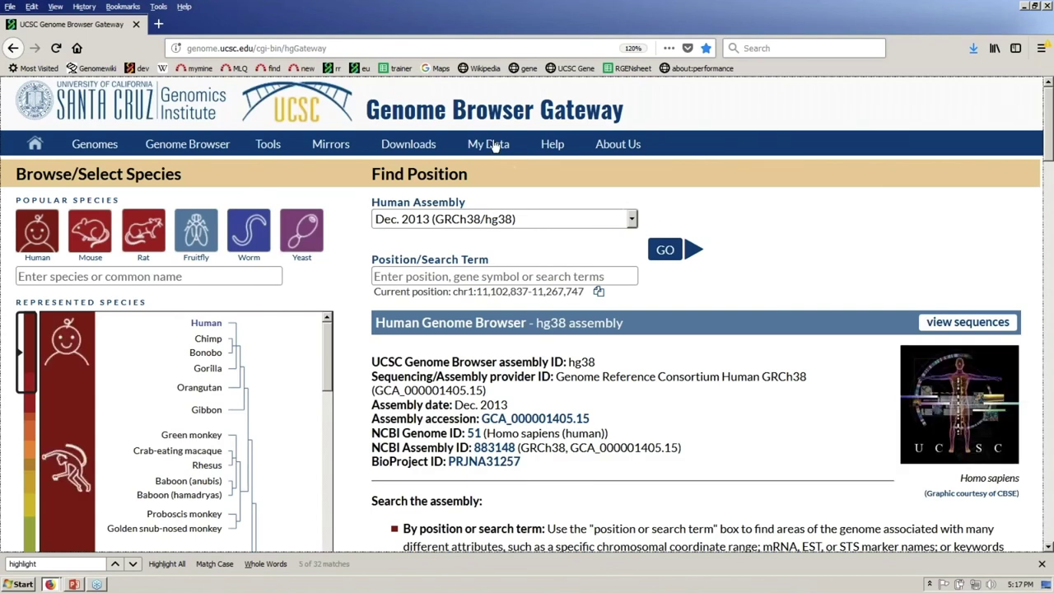
# Open the saved sessions page and sign out of the current account.
pyautogui.moveTo(495, 146)
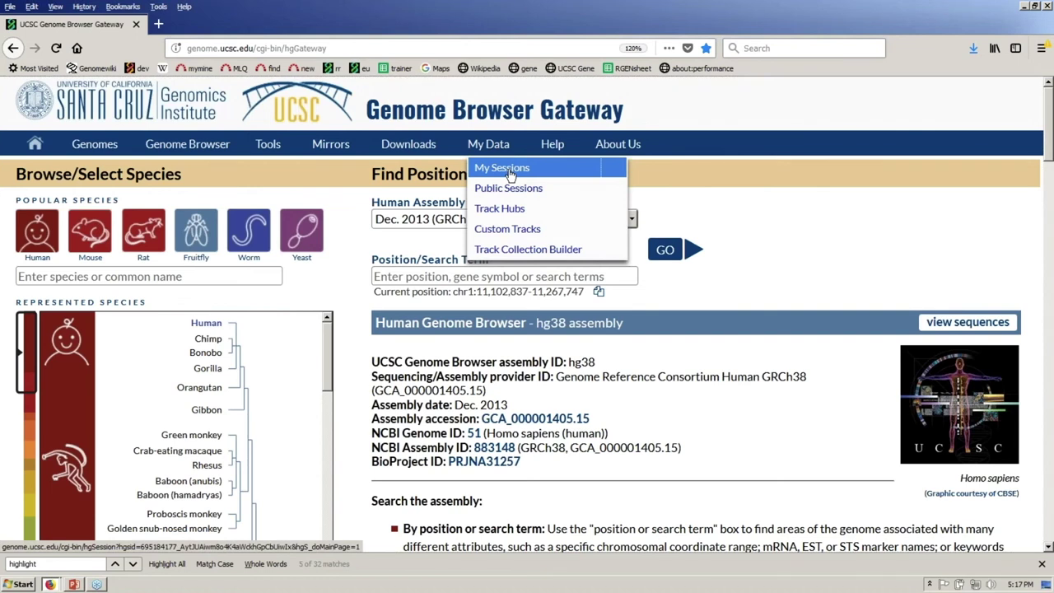
pyautogui.click(511, 169)
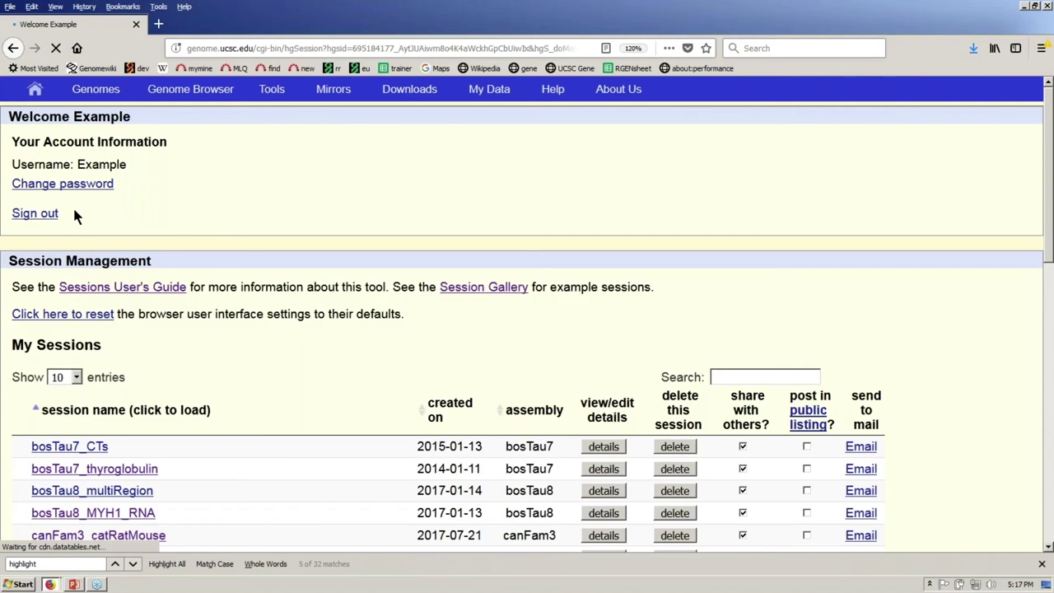
pyautogui.click(48, 215)
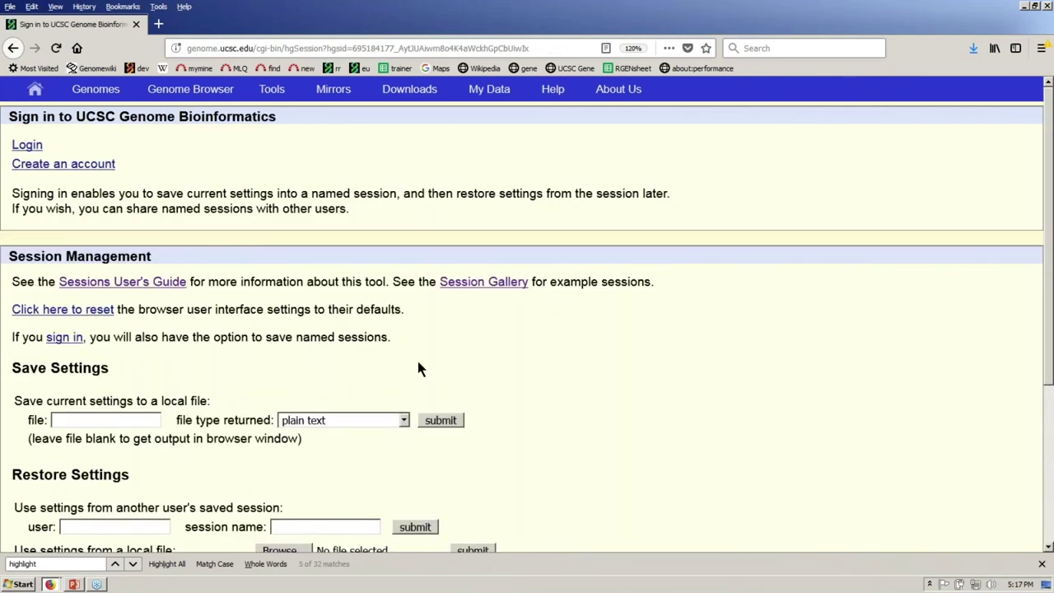
# Log in with the workshop account's username and password, and decline saving the login in the browser.
pyautogui.click(30, 150)
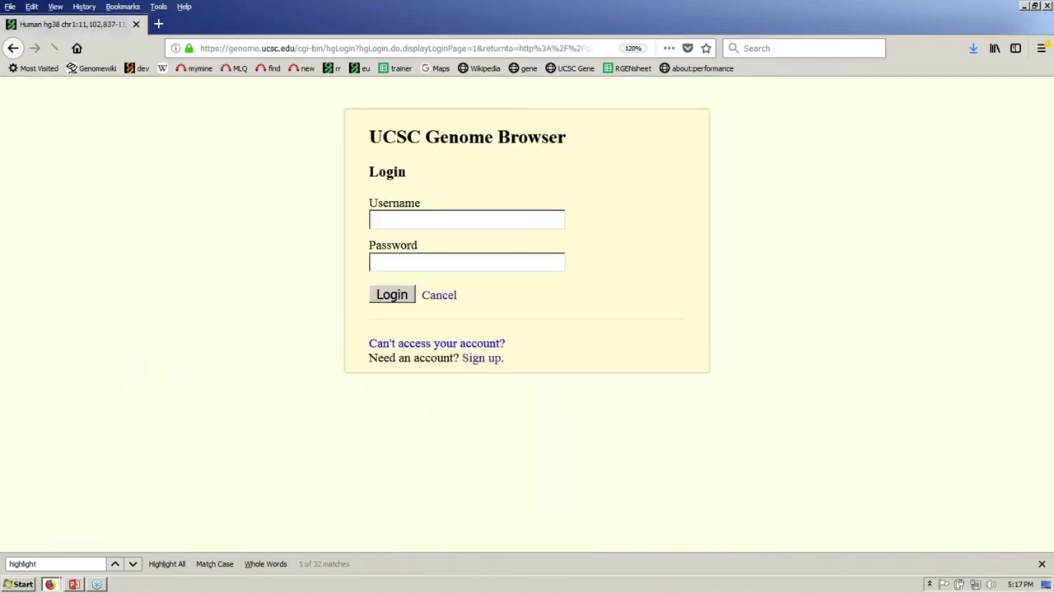
pyautogui.click(427, 221)
pyautogui.write('australia')
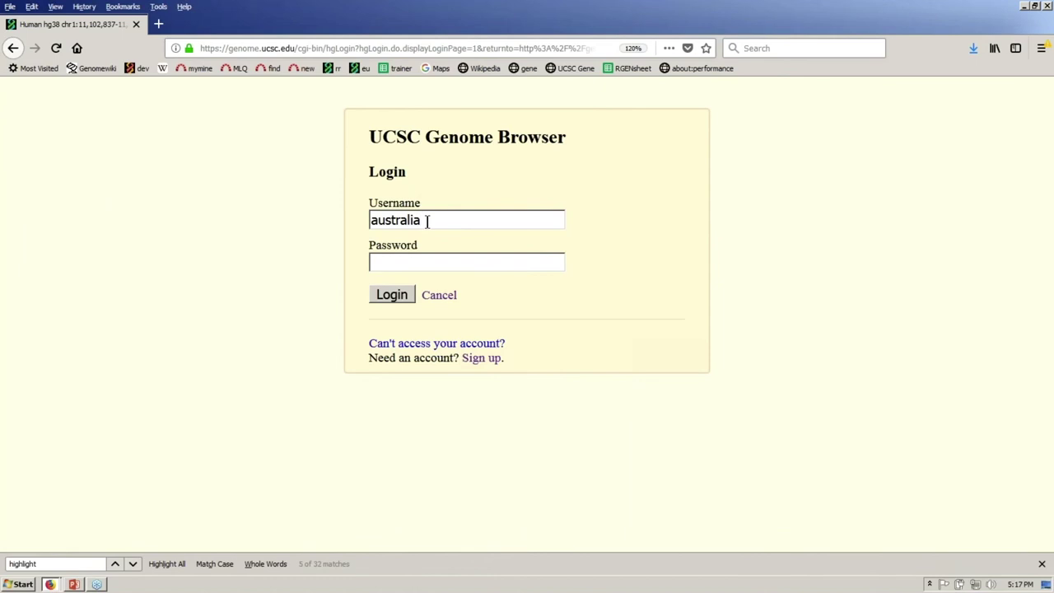
pyautogui.write('2018')
pyautogui.click(441, 257)
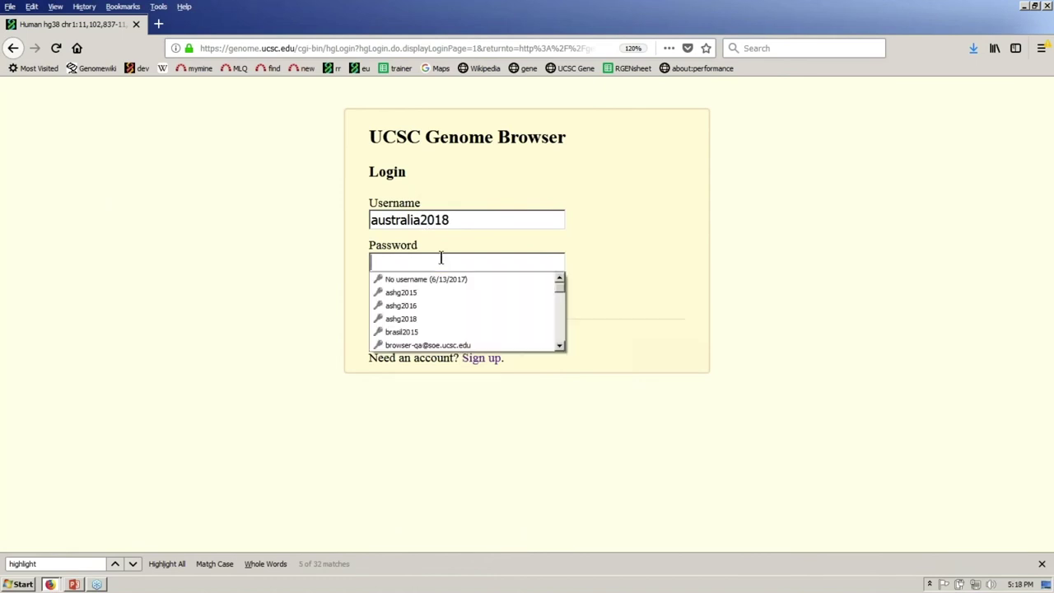
pyautogui.write('******')
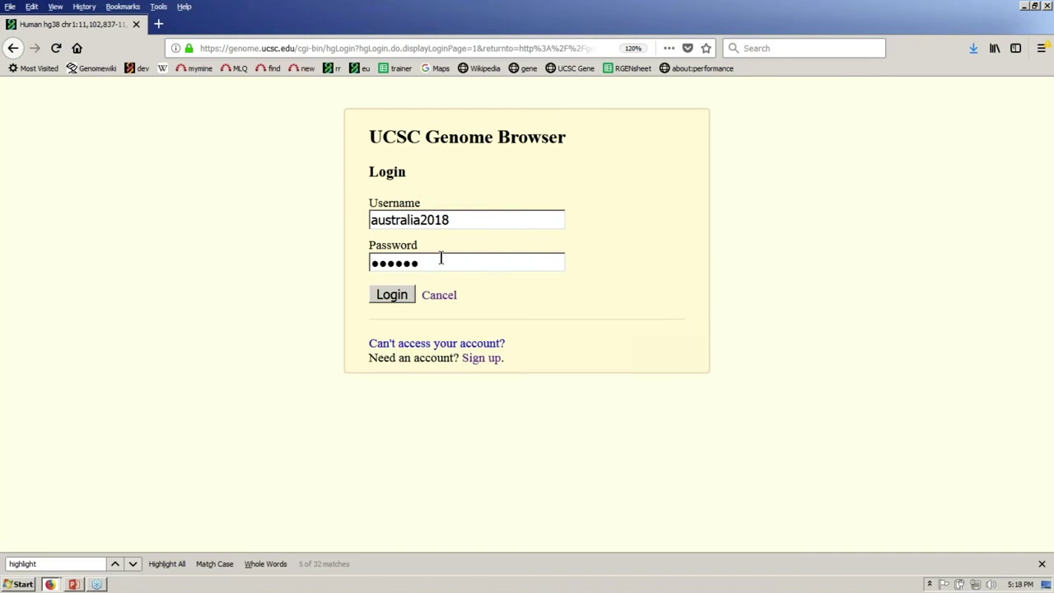
pyautogui.click(402, 299)
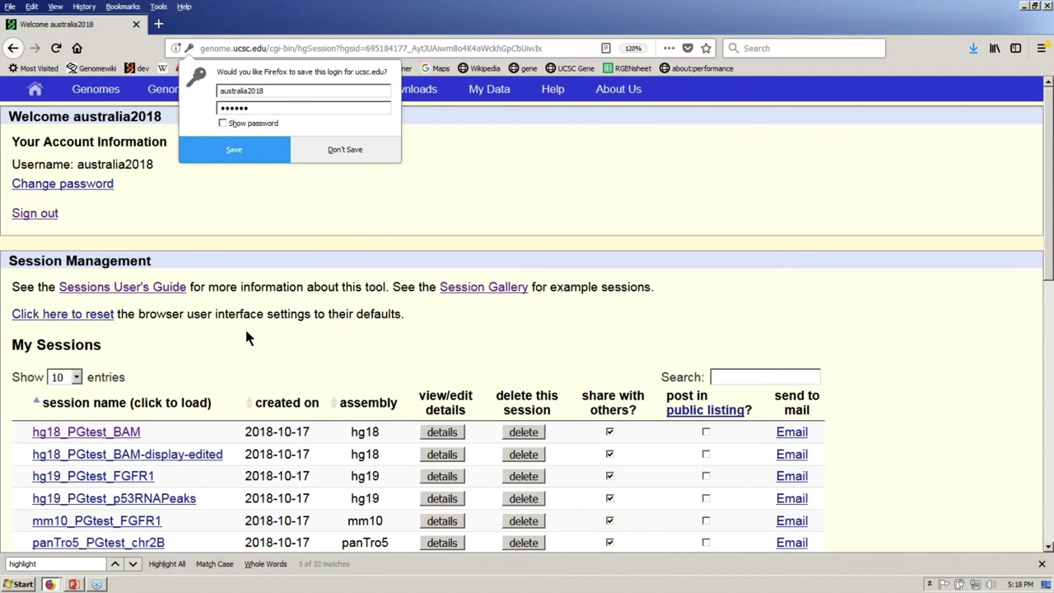
pyautogui.click(345, 150)
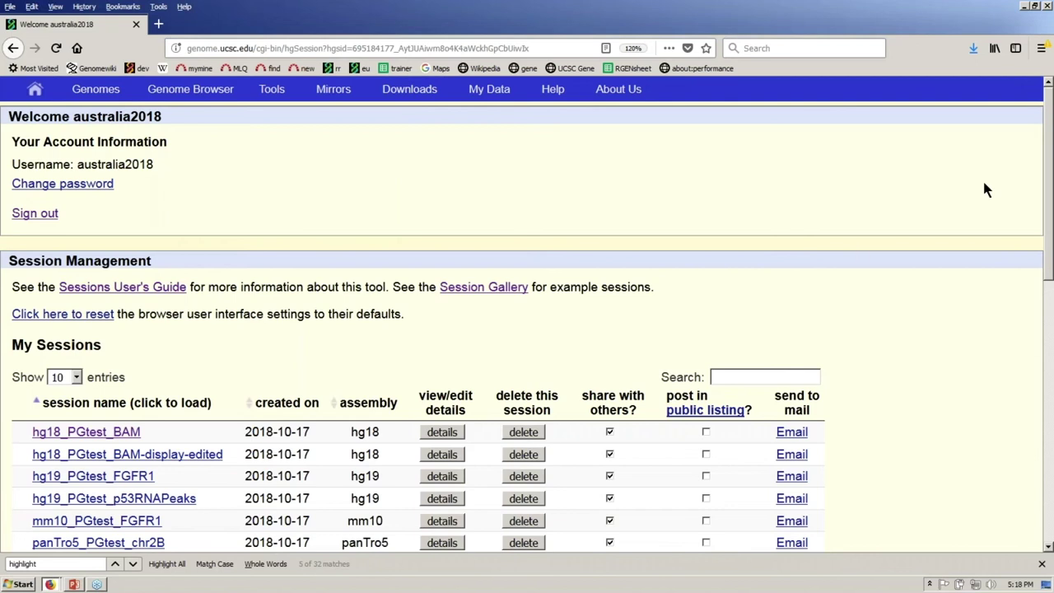
# Open the Genome Browser track display for the human hg38 assembly.
pyautogui.moveTo(1050, 256); pyautogui.dragTo(1035, 238)
pyautogui.moveTo(221, 97)
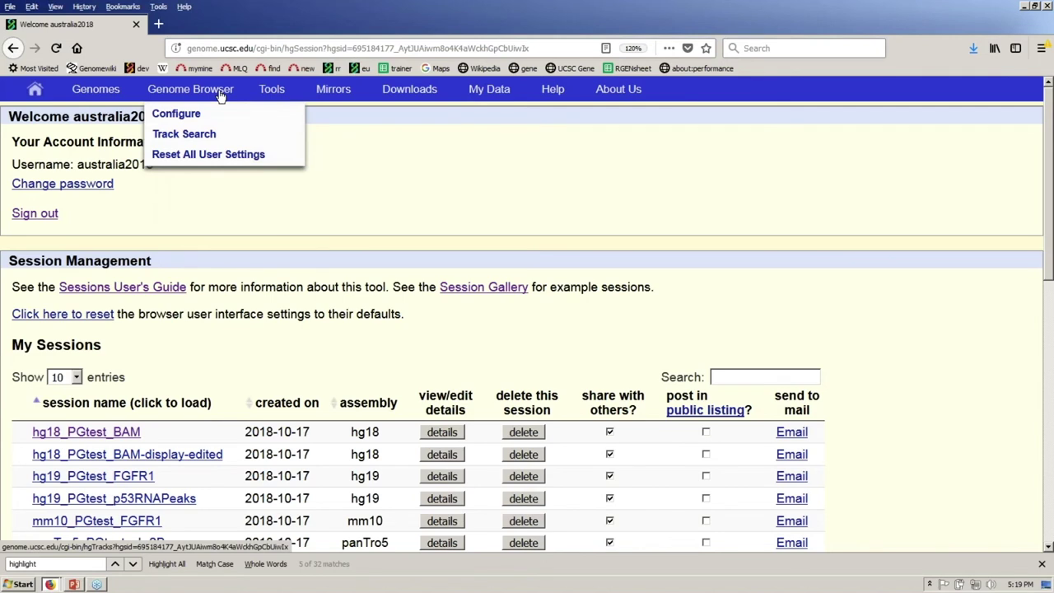
pyautogui.click(221, 96)
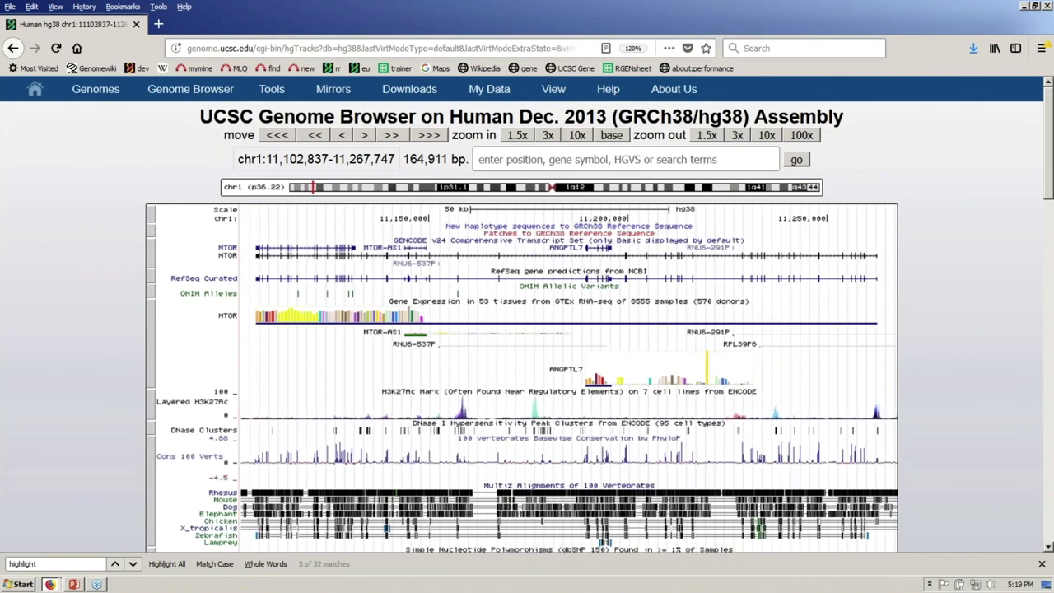
# Go back to the australia2018 workshop file index in the other browser window, and return to the Genome Browser window.
pyautogui.hotkey('alt', 'Tab')
pyautogui.hotkey('alt', 'Left')
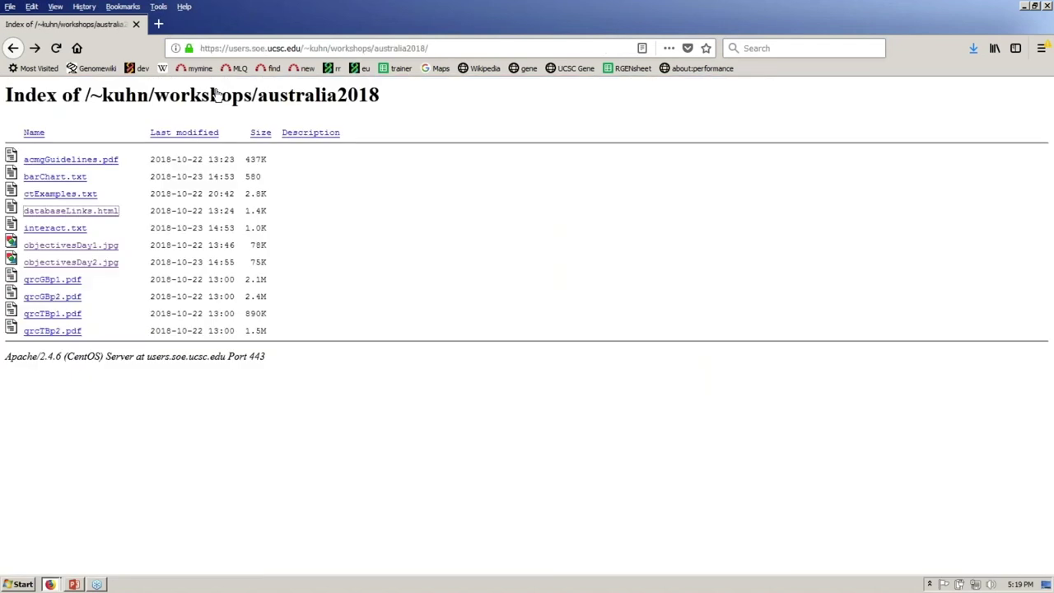
pyautogui.hotkey('alt', 'Tab')
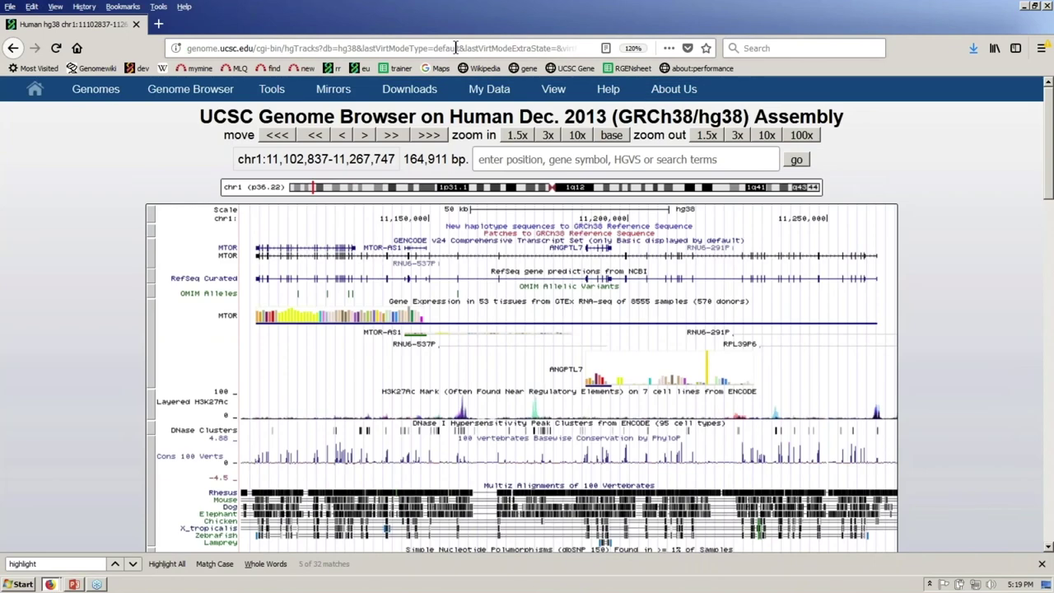
# Switch to PowerPoint and add the line "Bit.ly/ucscAU2018" below the genome.ucsc.edu address on the live demo slide.
pyautogui.hotkey('alt', 'Tab')
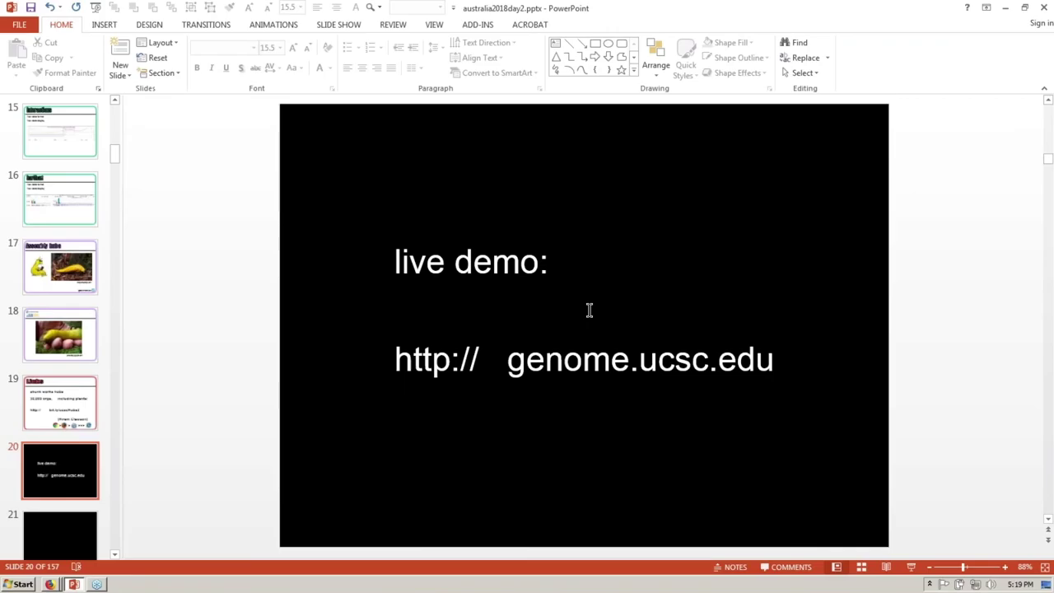
pyautogui.click(775, 363)
pyautogui.press('Return')
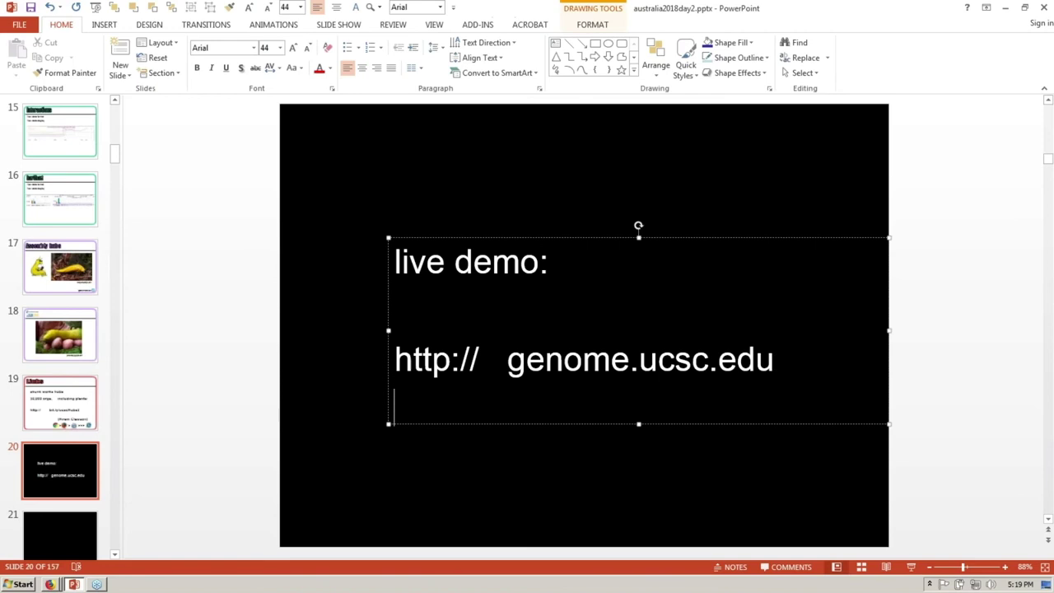
pyautogui.write('Bit.ly/')
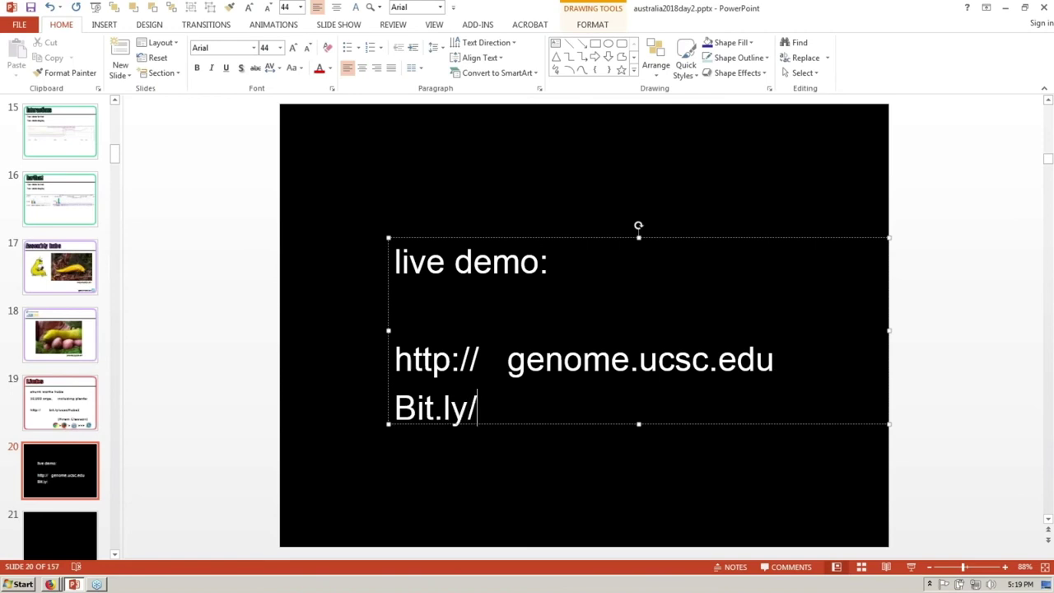
pyautogui.write('ucs')
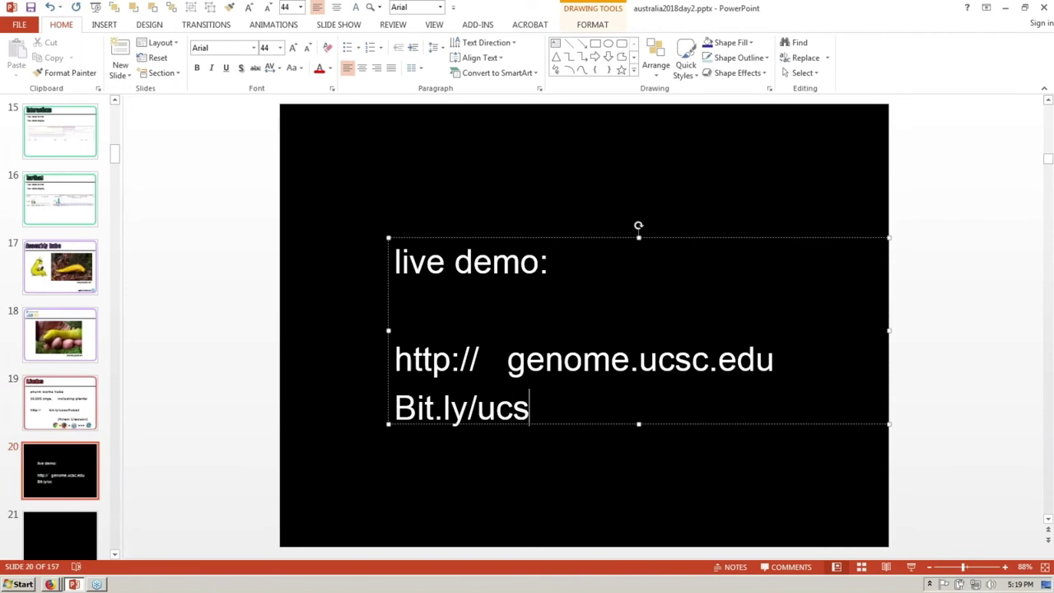
pyautogui.write('cAU2018')
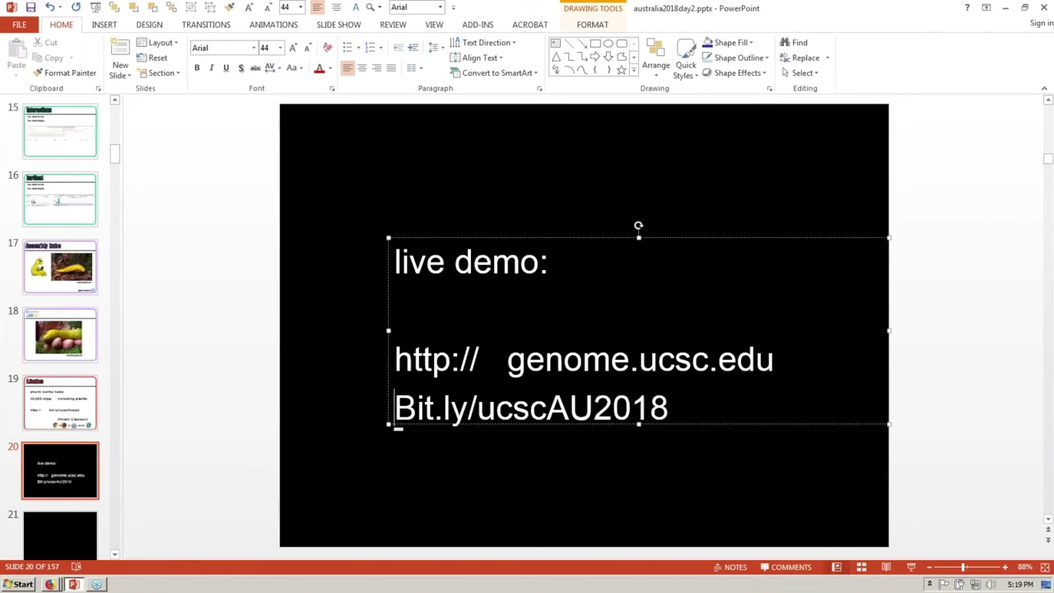
# Change the first letter of the short link to a lowercase "b" and insert a line break before it.
pyautogui.press('Left')
pyautogui.click(397, 422)
pyautogui.press('Delete')
pyautogui.write('b')
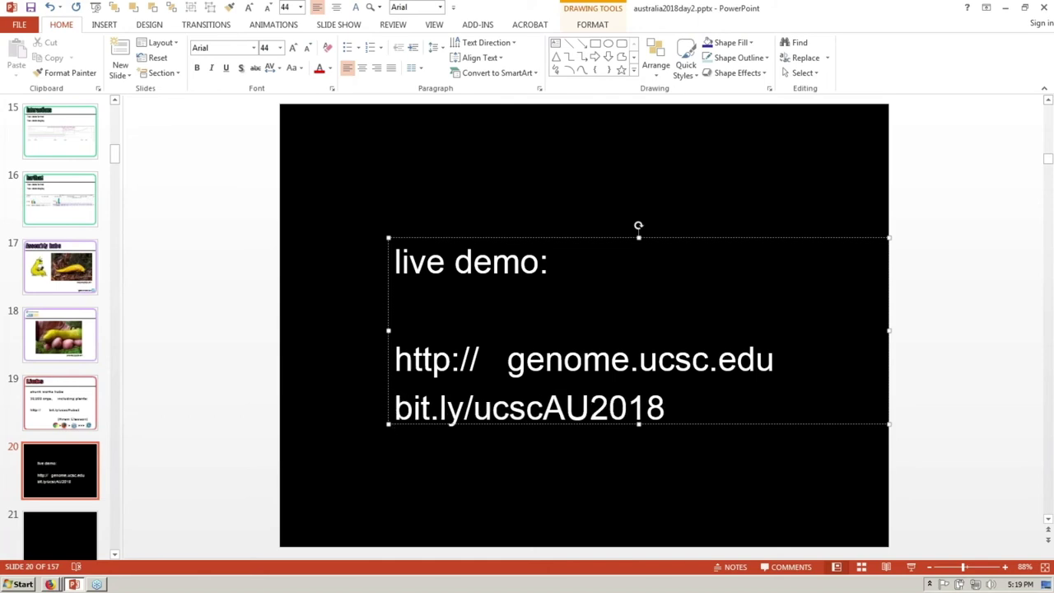
pyautogui.press('Left')
pyautogui.press('Return')
# Switch to the workshop file index in Firefox and highlight the four qrc PDF files, qrcGBp1.pdf through qrcTBp2.pdf.
pyautogui.hotkey('alt', 'Tab')
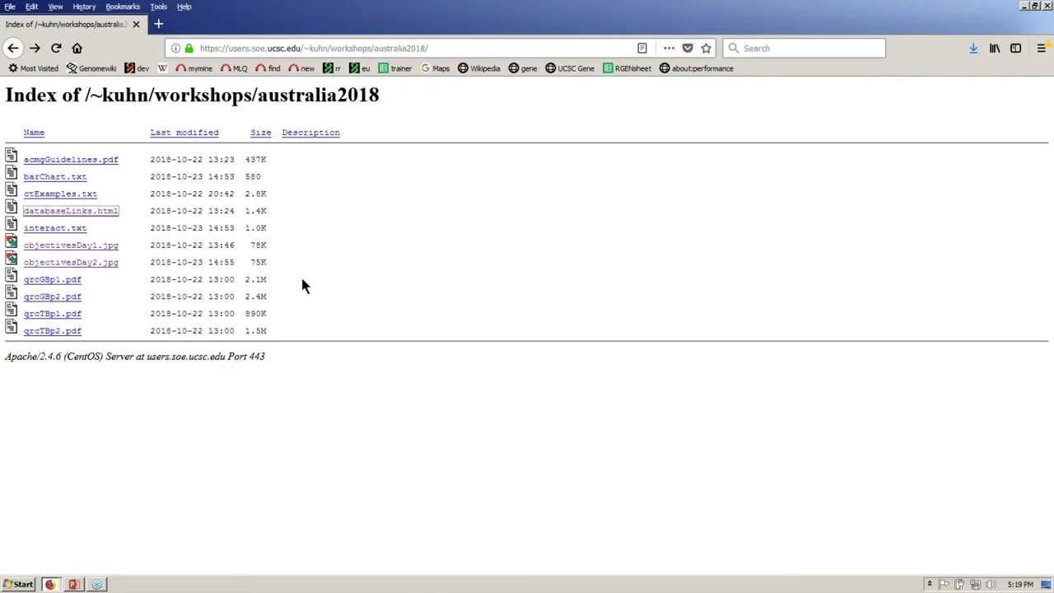
pyautogui.moveTo(305, 262); pyautogui.dragTo(311, 378)
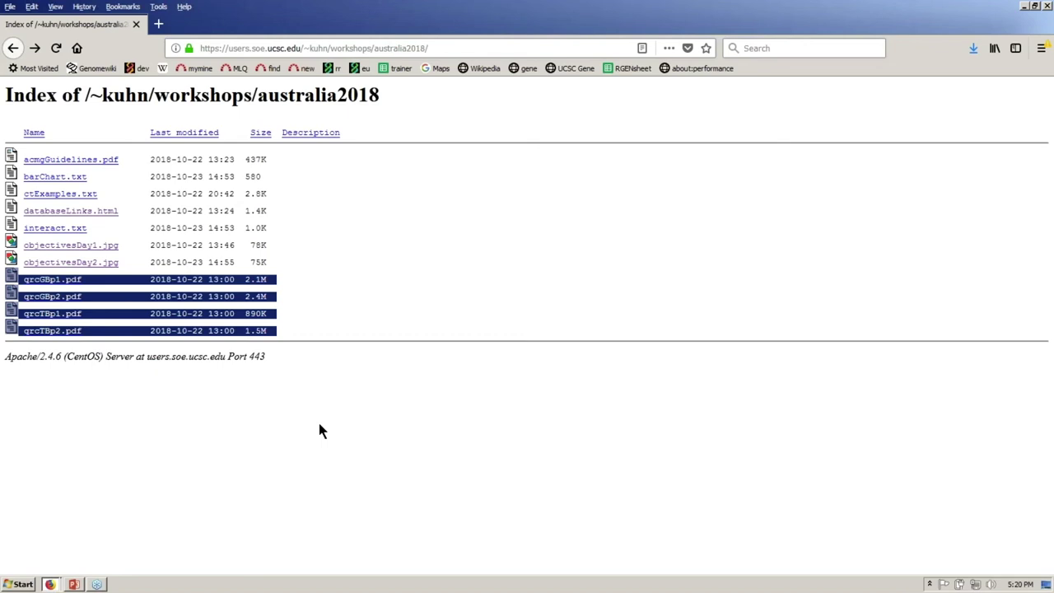
# Switch to the Genome Browser window and hide all tracks.
pyautogui.hotkey('alt', 'Tab')
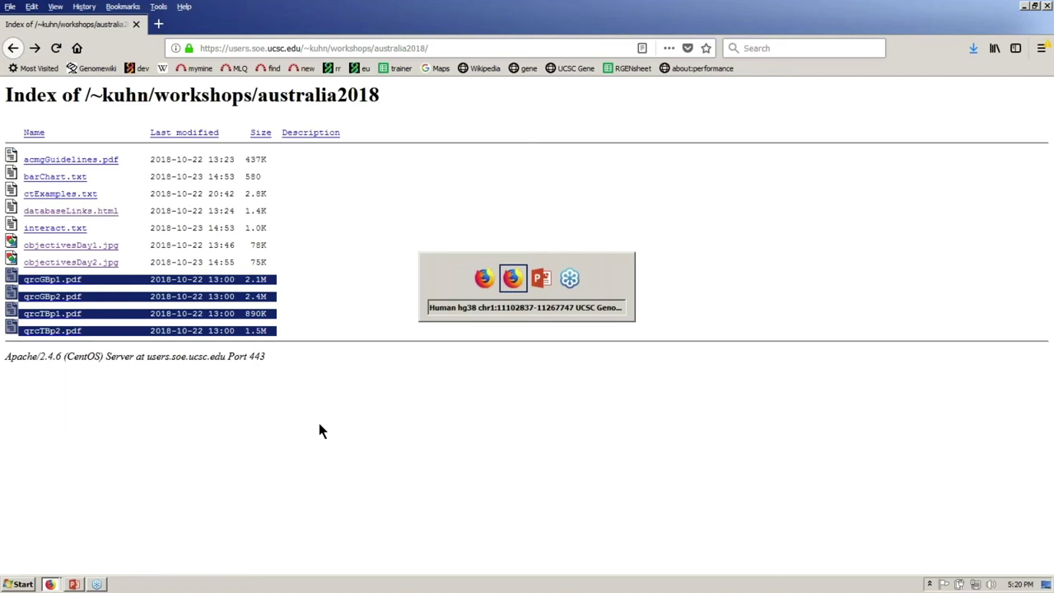
pyautogui.hotkey('alt', 'Tab')
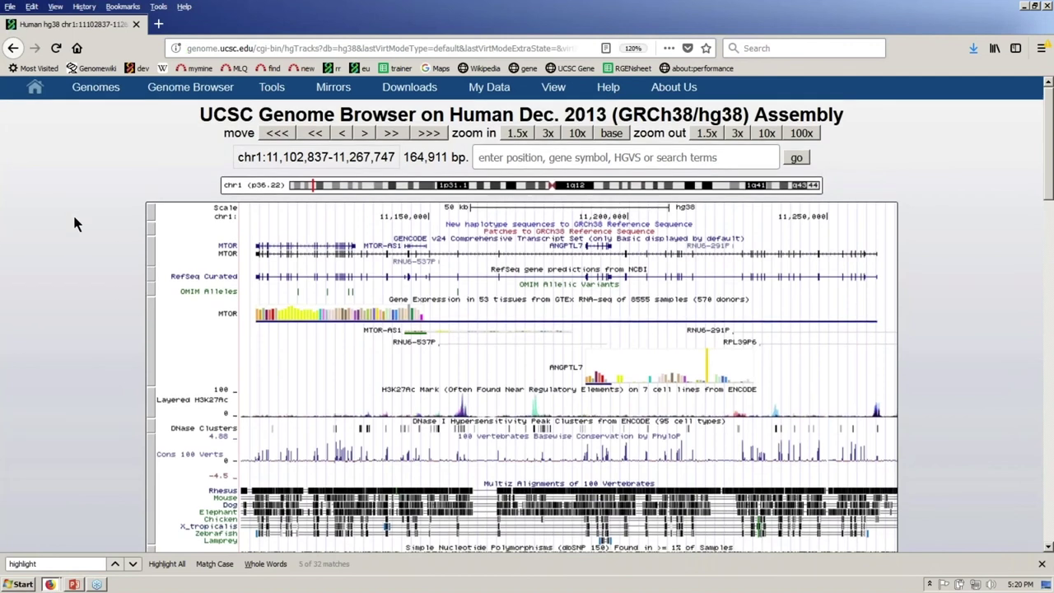
pyautogui.scroll(-3, 74, 221)
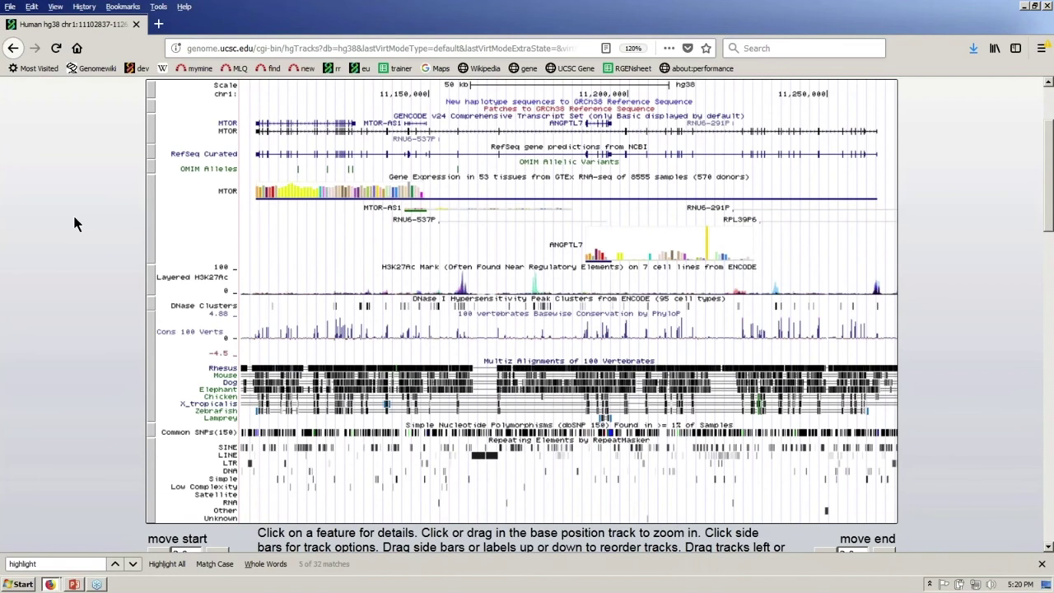
pyautogui.scroll(-5, 74, 222)
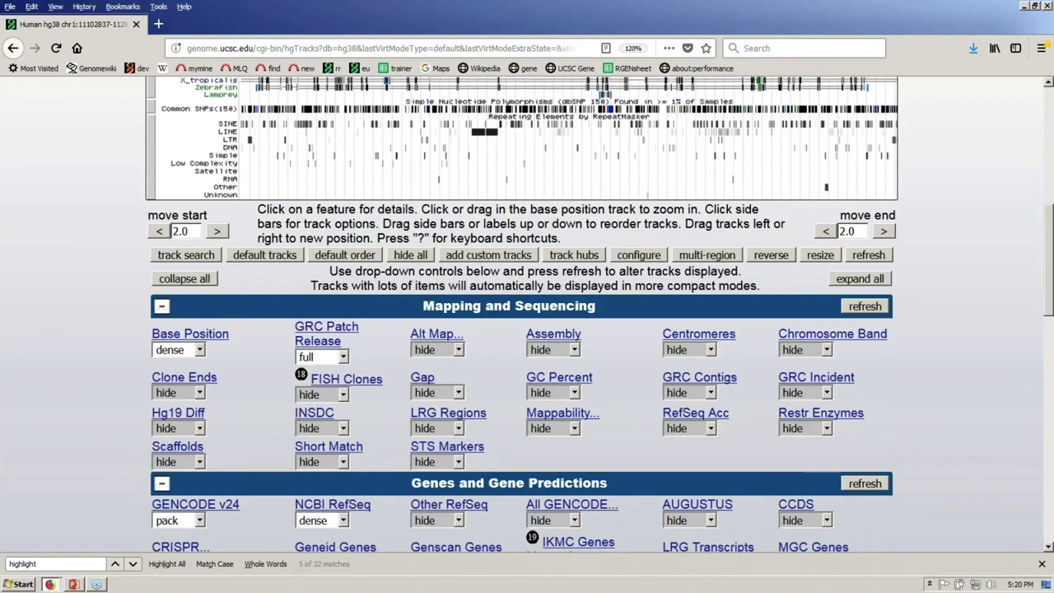
pyautogui.click(407, 257)
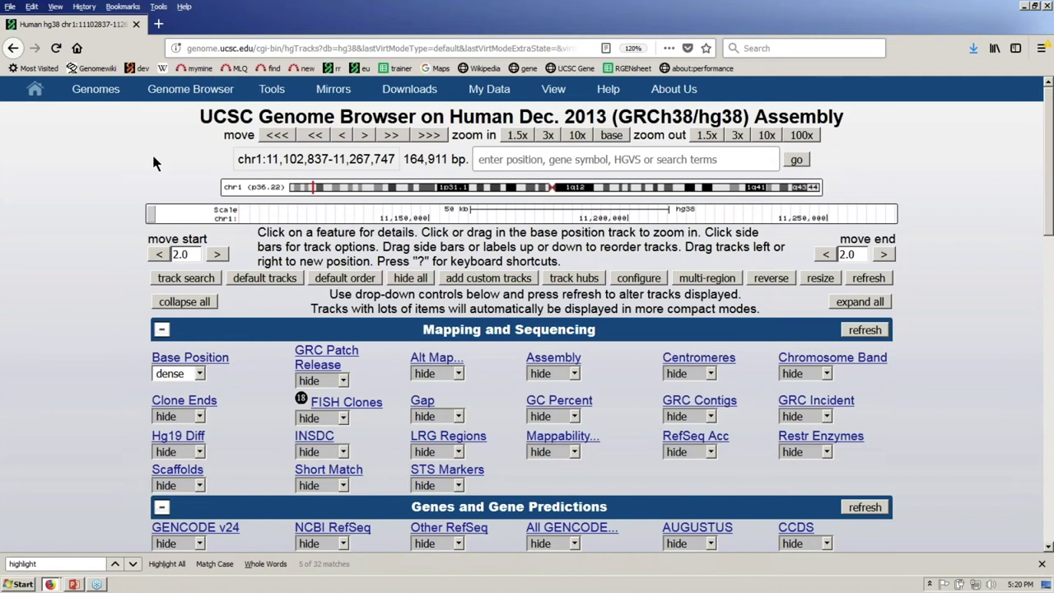
# Set the GENCODE v24 track under Genes and Gene Predictions to pack and refresh the display.
pyautogui.moveTo(107, 99)
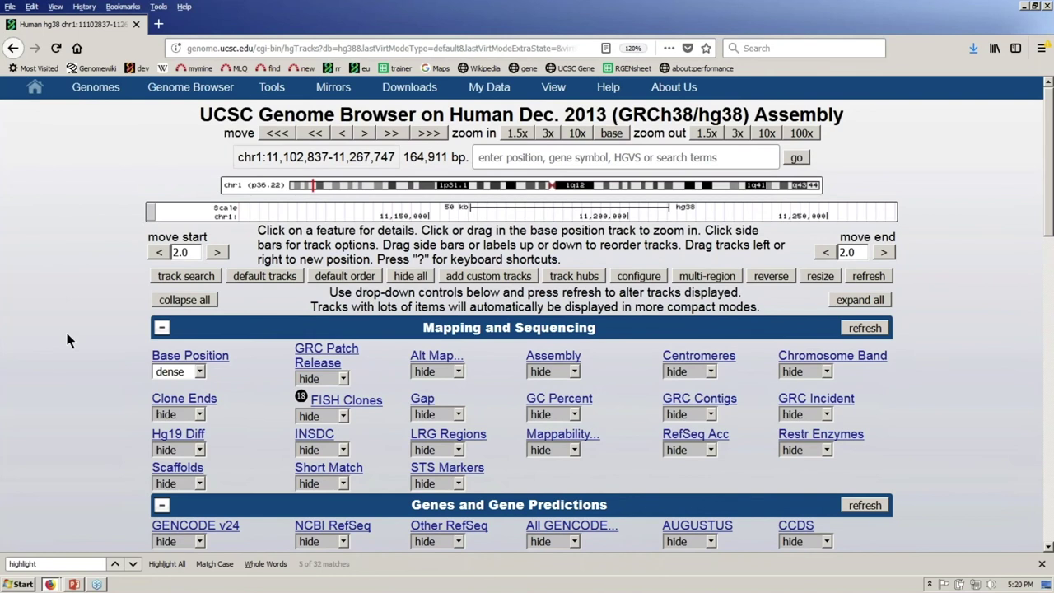
pyautogui.scroll(-1, 227, 507)
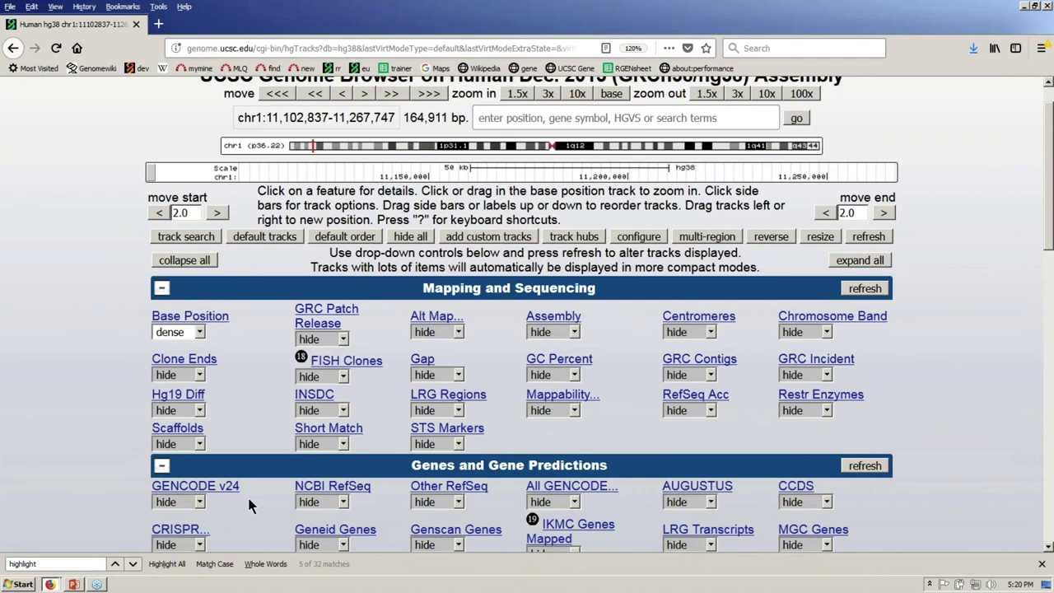
pyautogui.click(200, 502)
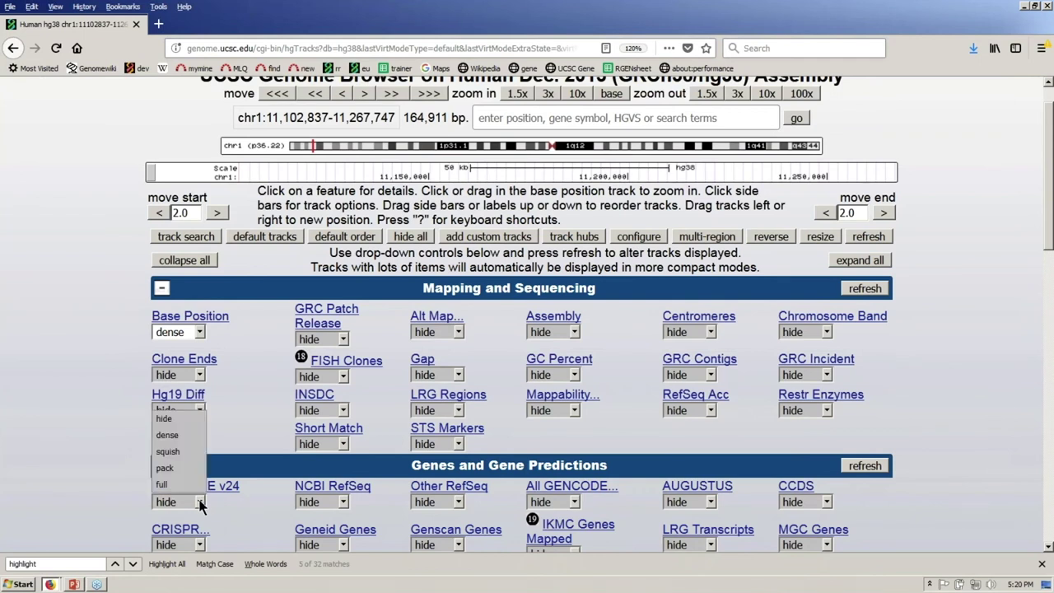
pyautogui.press('Escape')
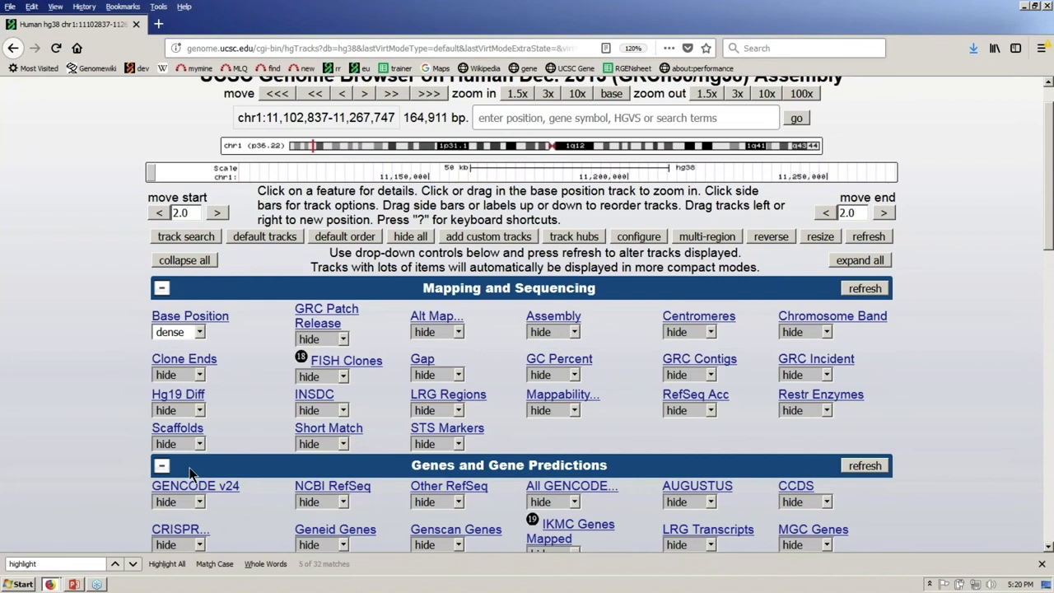
pyautogui.click(190, 472)
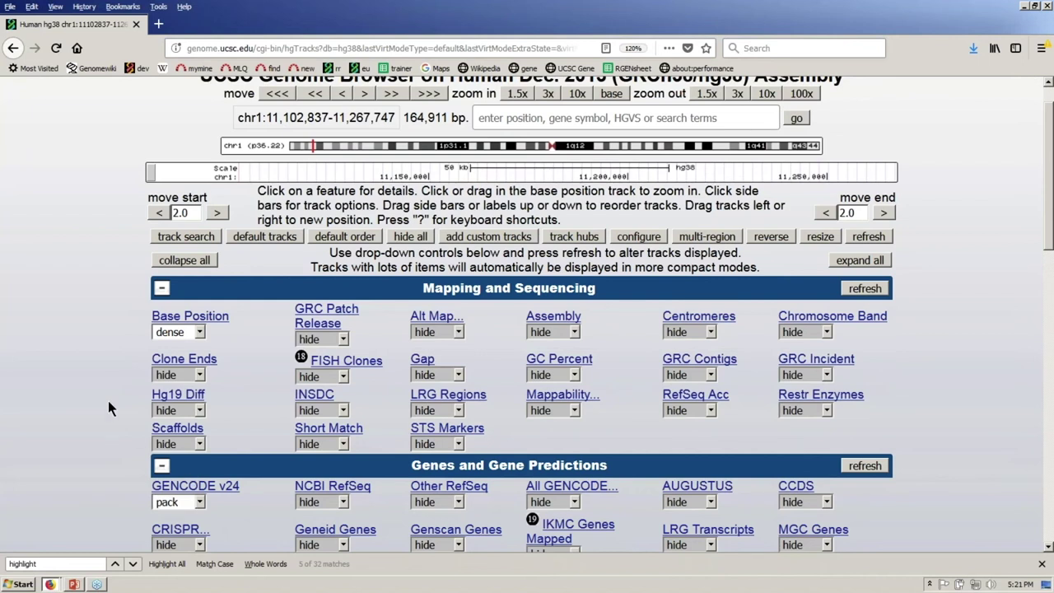
pyautogui.click(869, 465)
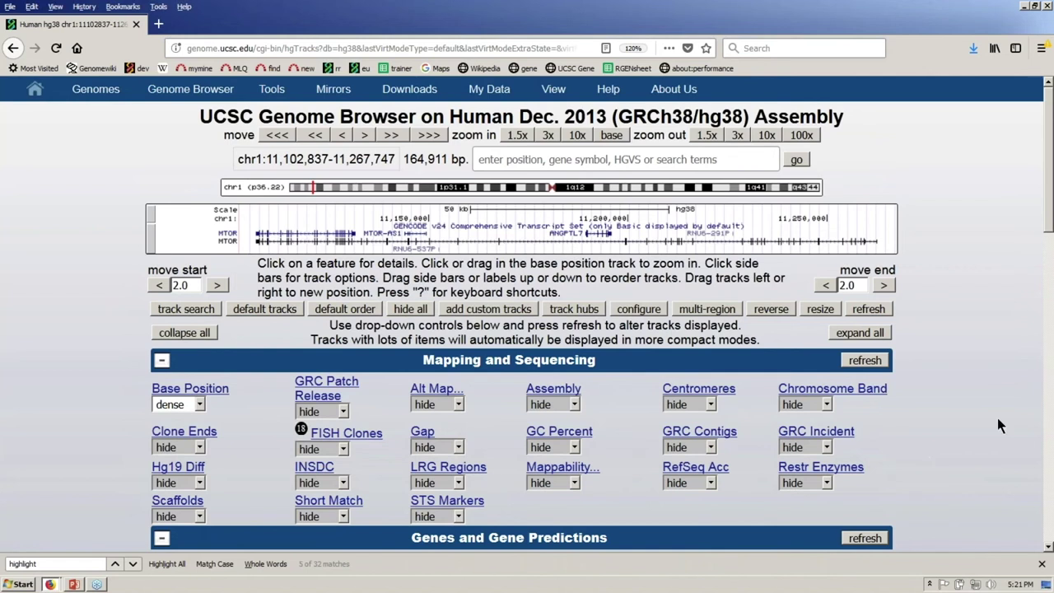
pyautogui.moveTo(1050, 204); pyautogui.dragTo(1050, 206)
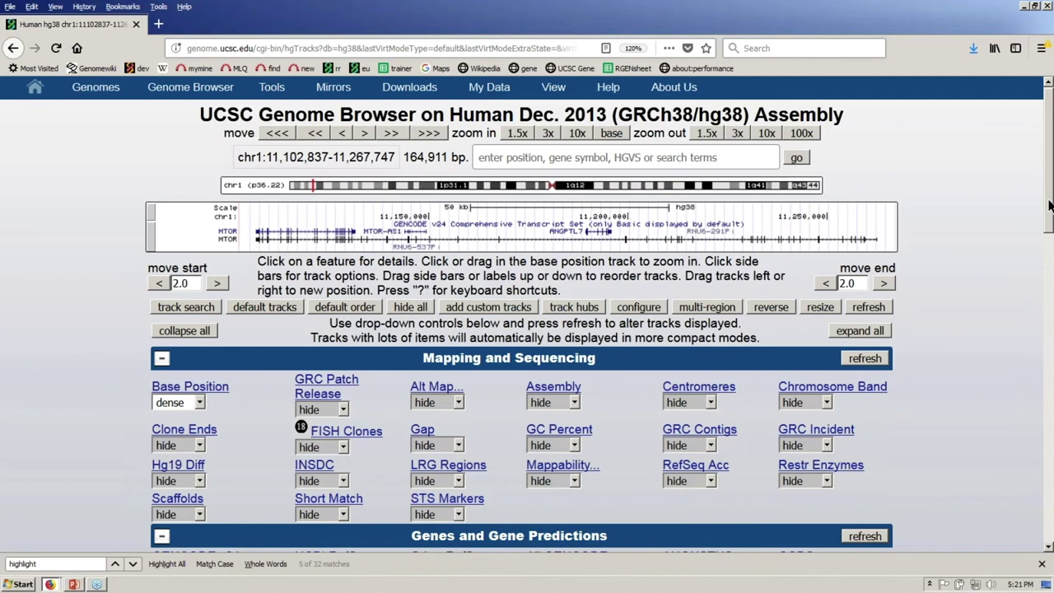
pyautogui.scroll(-2, 272, 486)
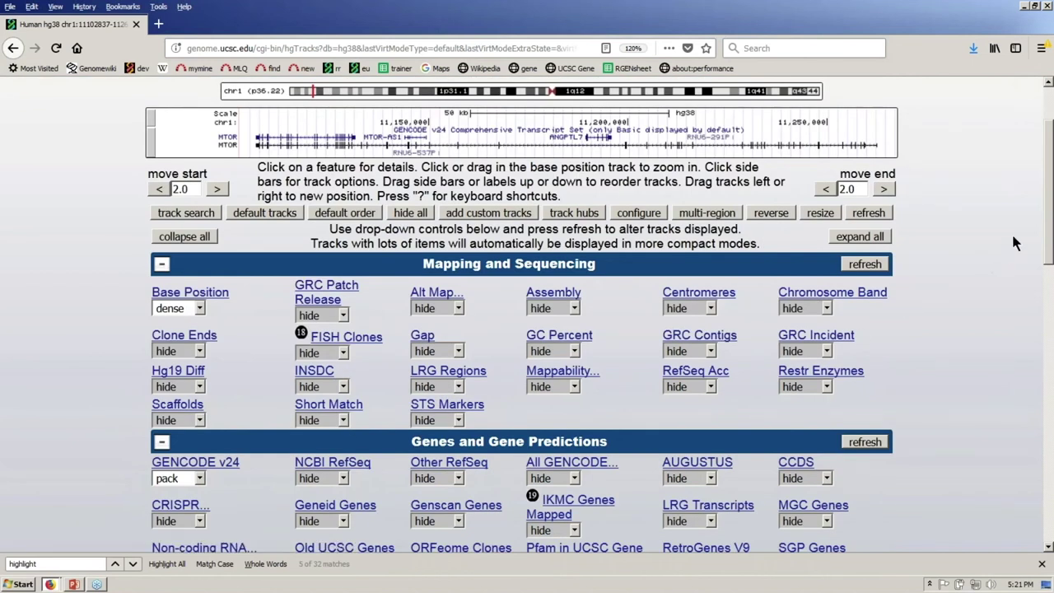
pyautogui.moveTo(1049, 226); pyautogui.dragTo(1049, 224)
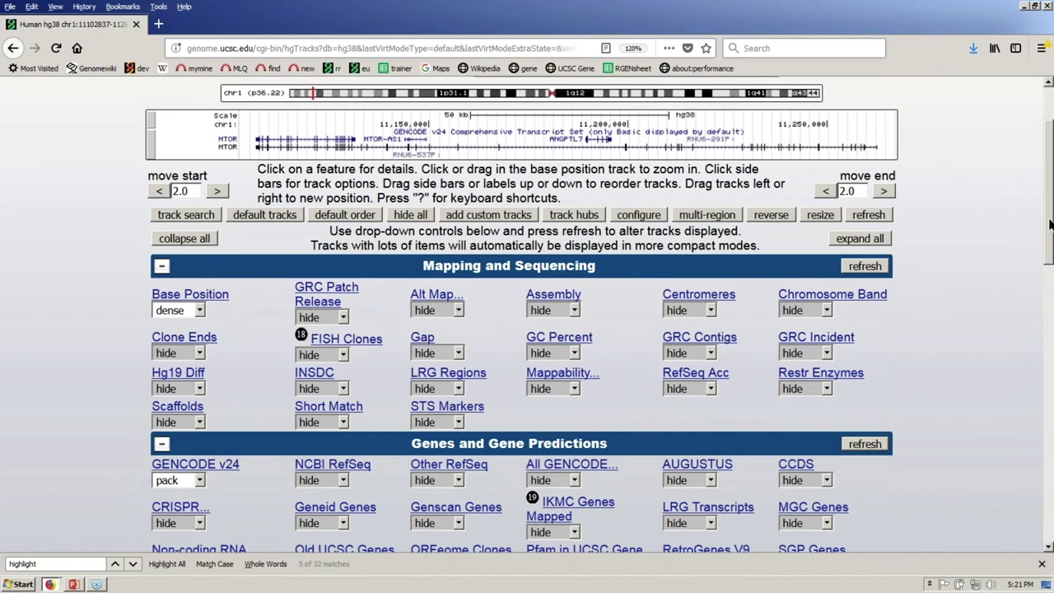
pyautogui.scroll(2, 1050, 224)
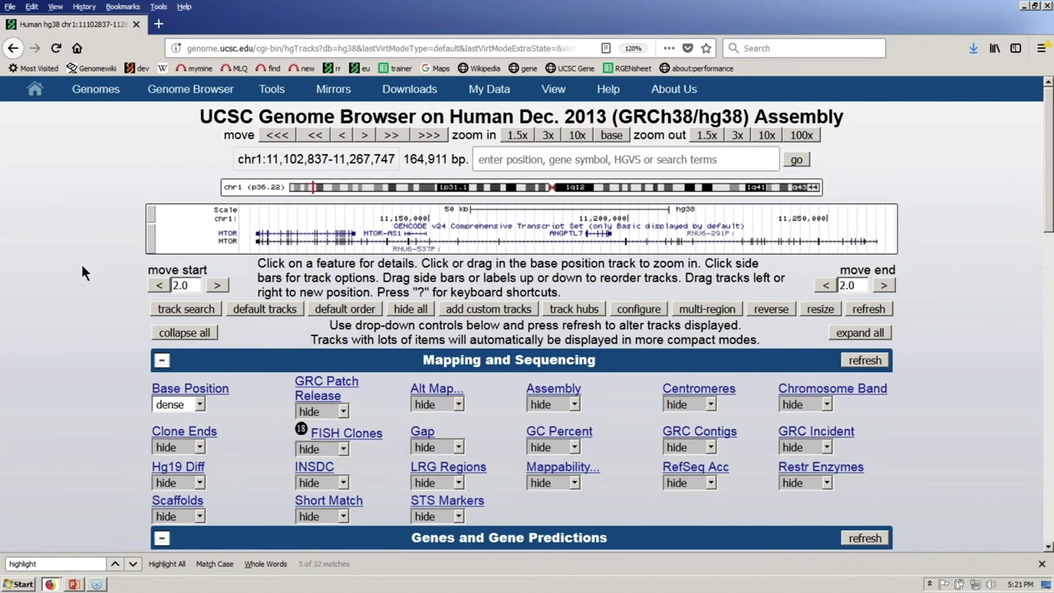
# Convert the current chr1 region to the Human Feb. 2009 (GRCh37/hg19) assembly and open the matching region in the browser.
pyautogui.moveTo(560, 97)
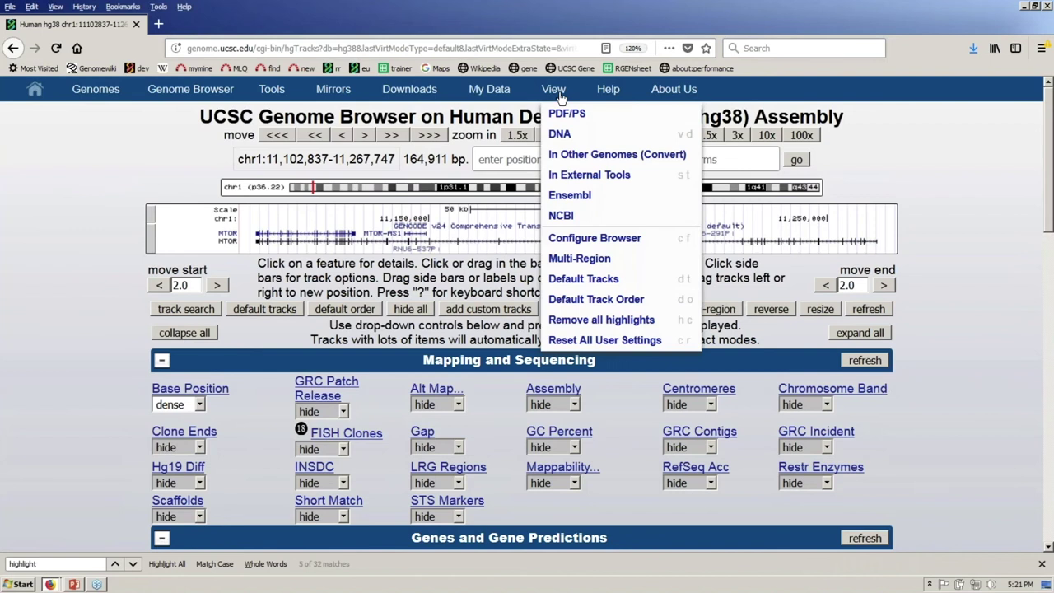
pyautogui.click(576, 157)
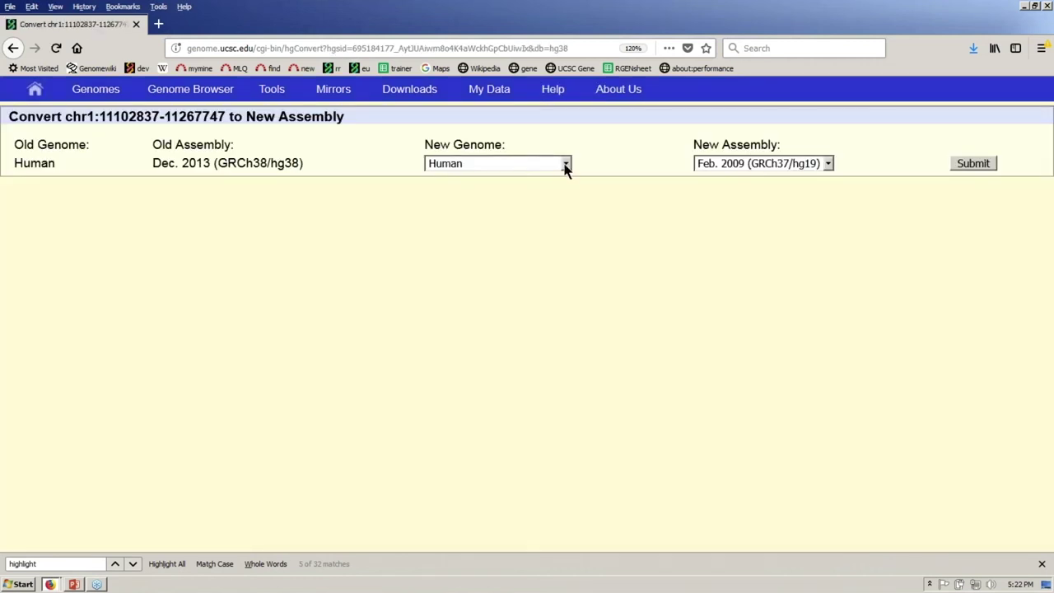
pyautogui.click(566, 164)
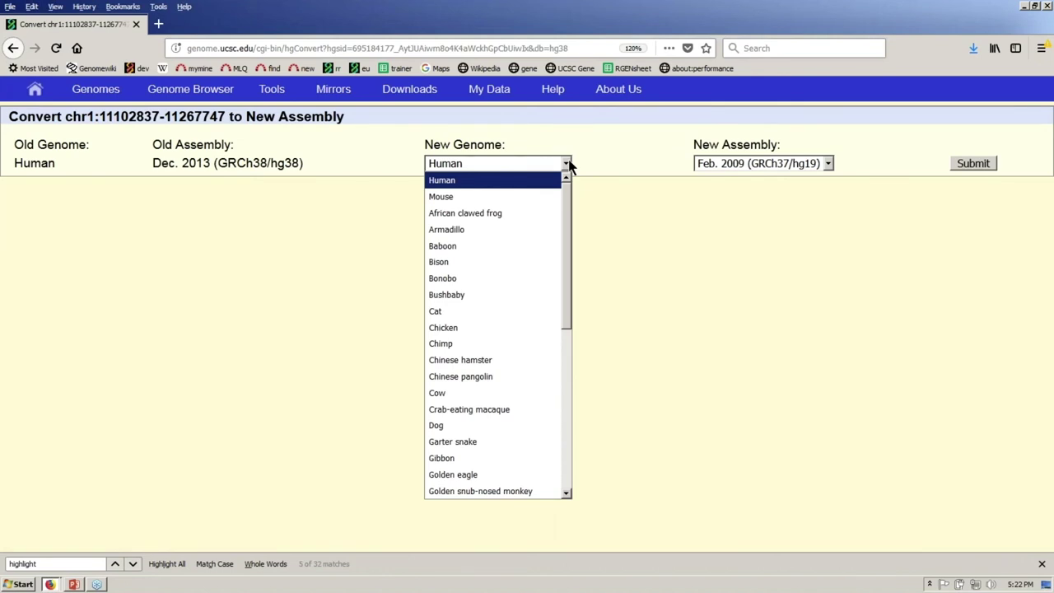
pyautogui.click(632, 140)
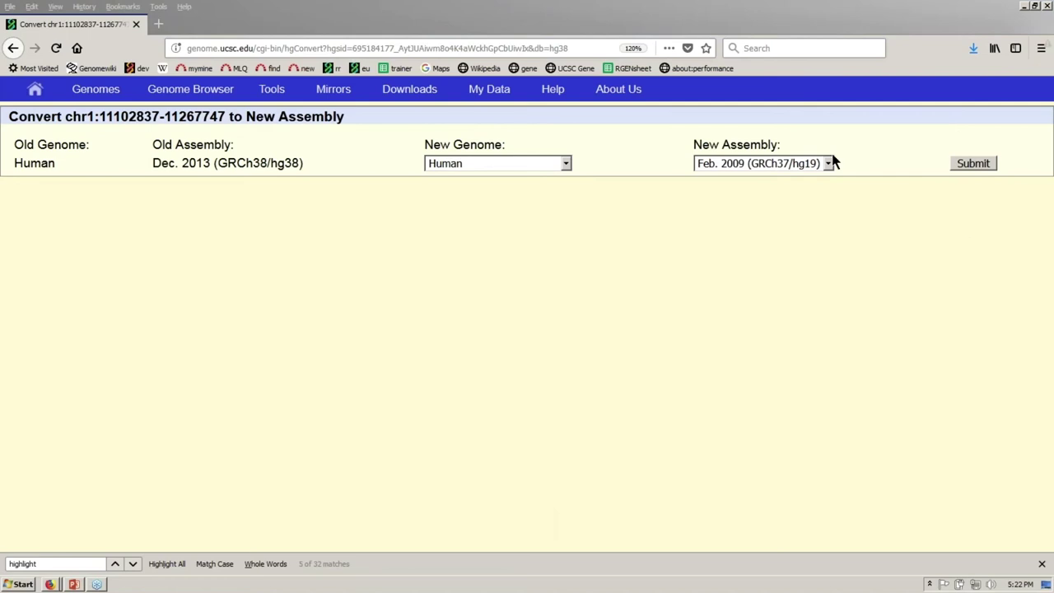
pyautogui.click(740, 227)
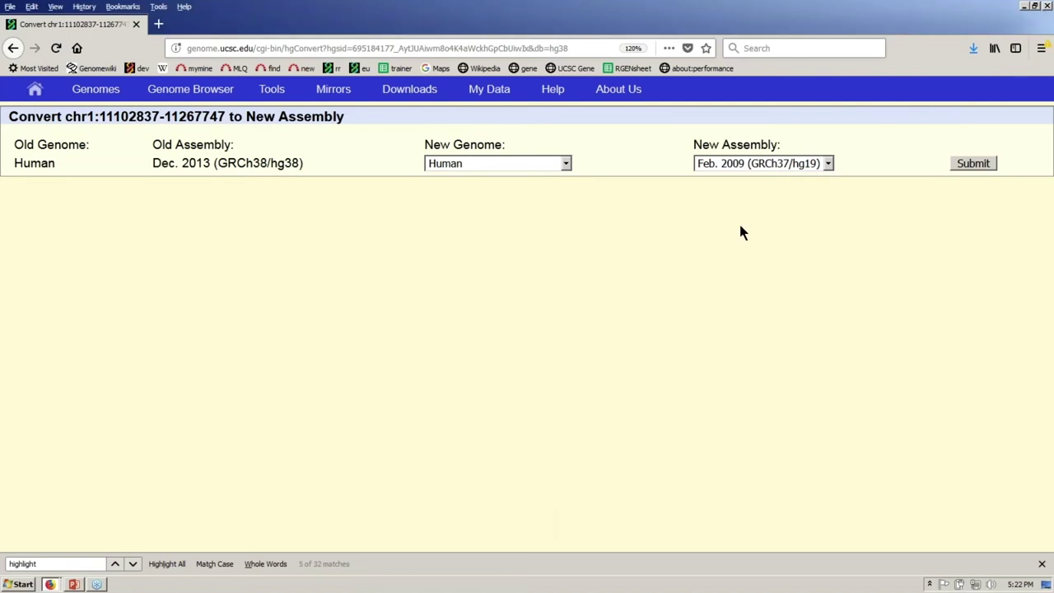
pyautogui.click(974, 165)
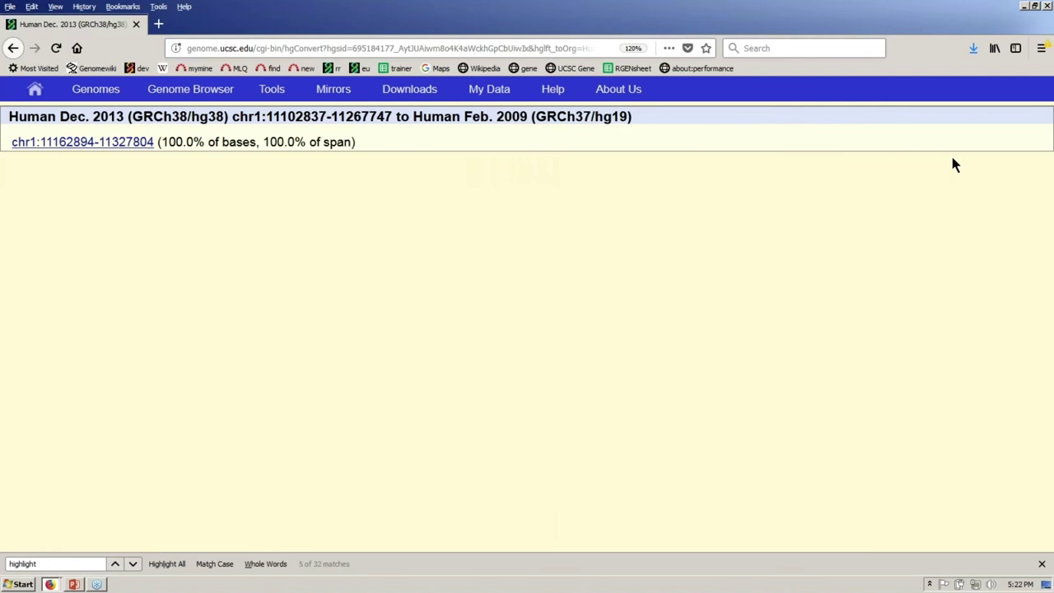
pyautogui.click(113, 149)
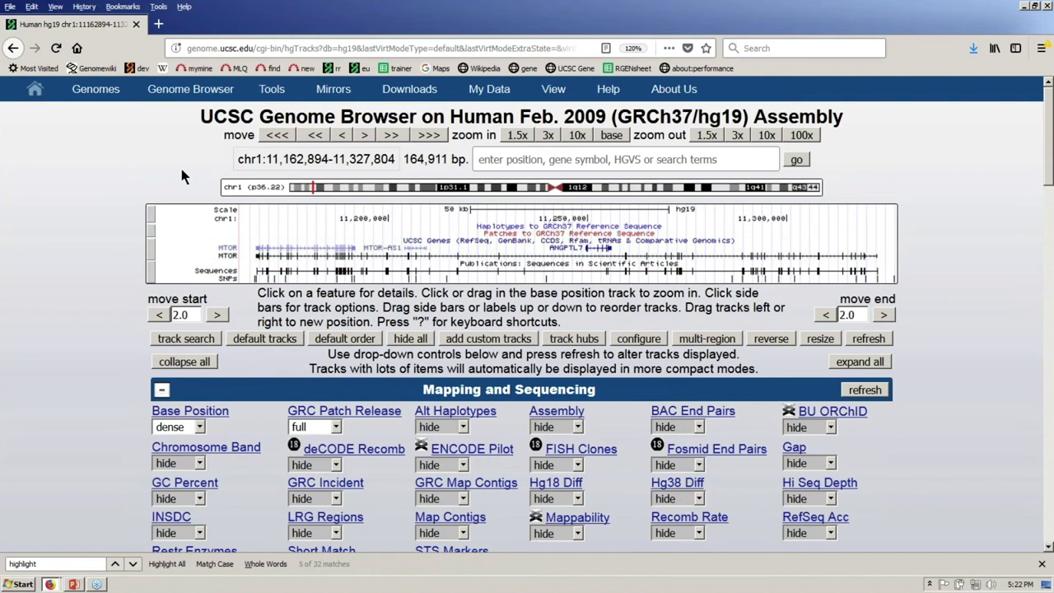
# Search for nf1 and go to the NF1 (neurofibromin 1), transcript variant 1 gene position.
pyautogui.click(556, 160)
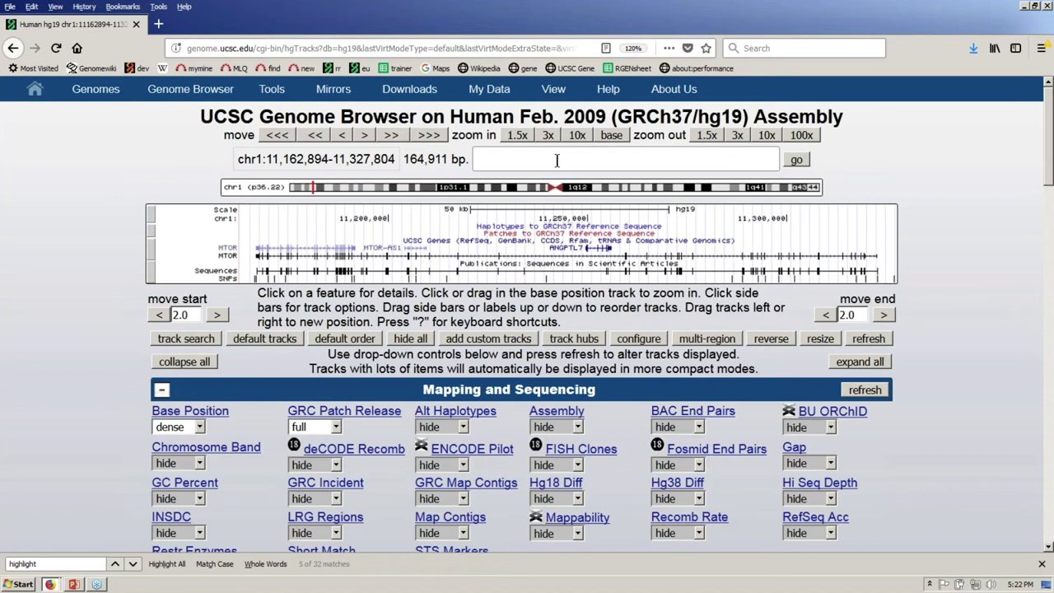
pyautogui.write('nf1')
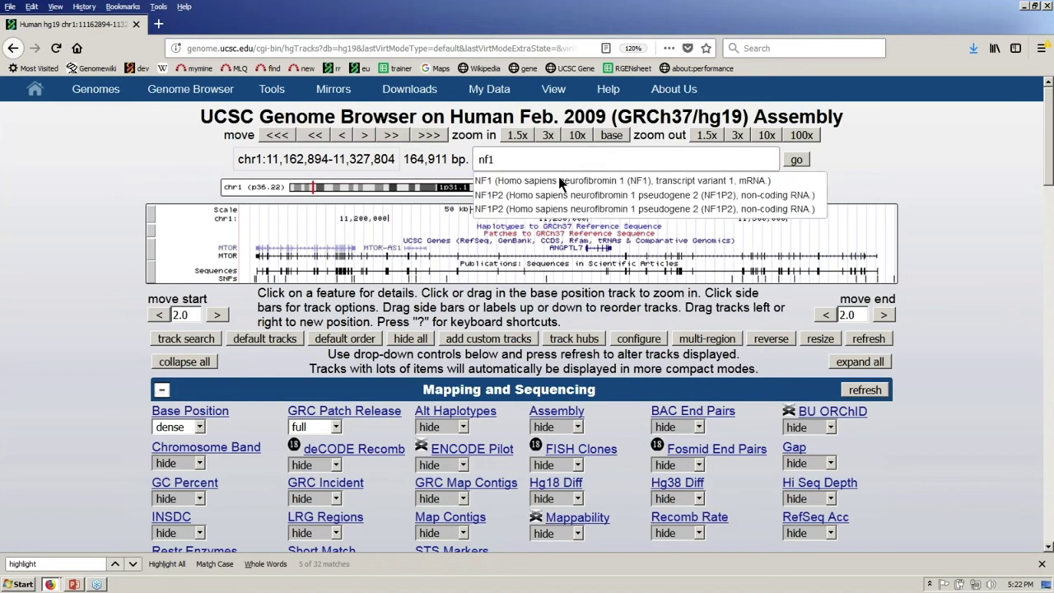
pyautogui.click(560, 184)
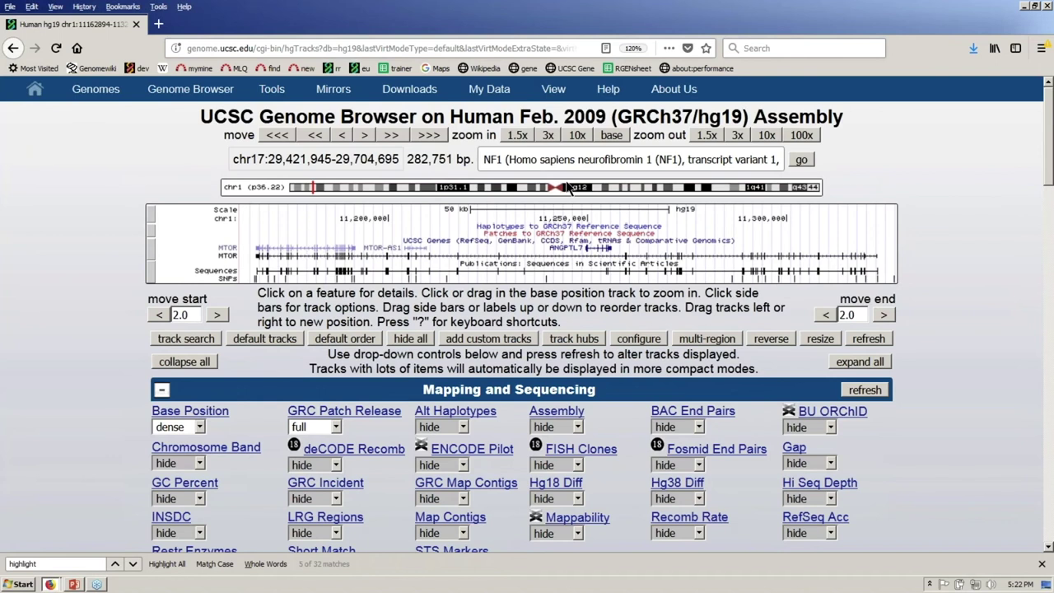
pyautogui.click(806, 162)
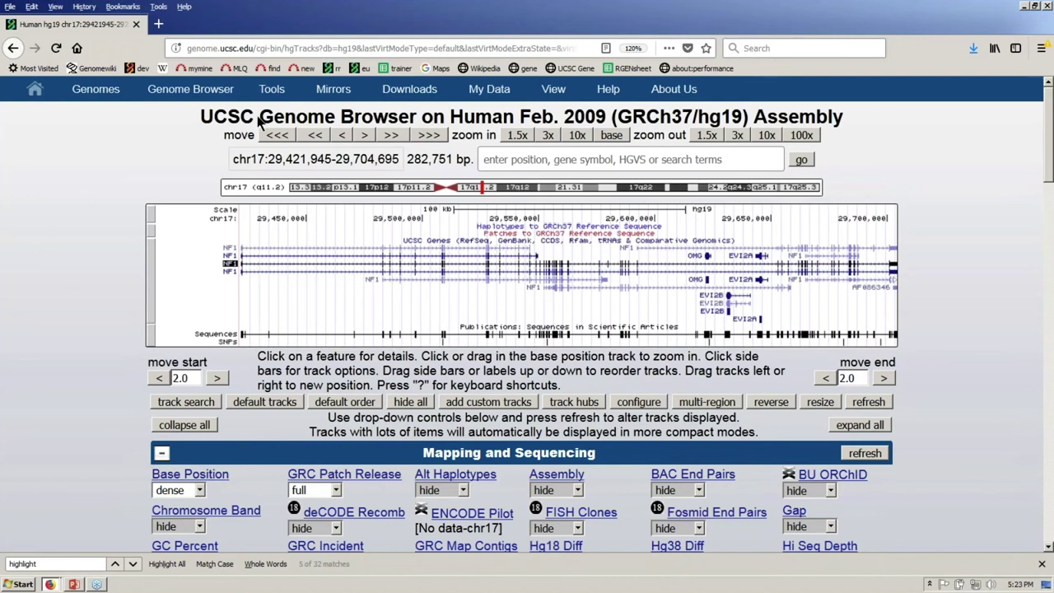
# Switch the browser to the Human GRCh38/hg38 assembly and back to Human GRCh37/hg19.
pyautogui.moveTo(554, 89)
pyautogui.moveTo(107, 92)
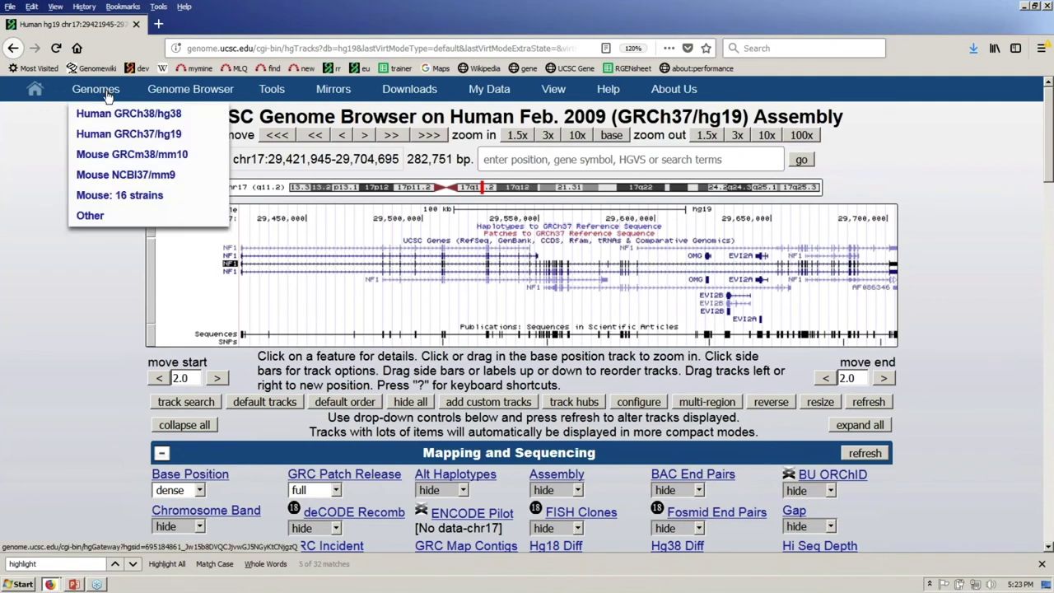
pyautogui.click(125, 120)
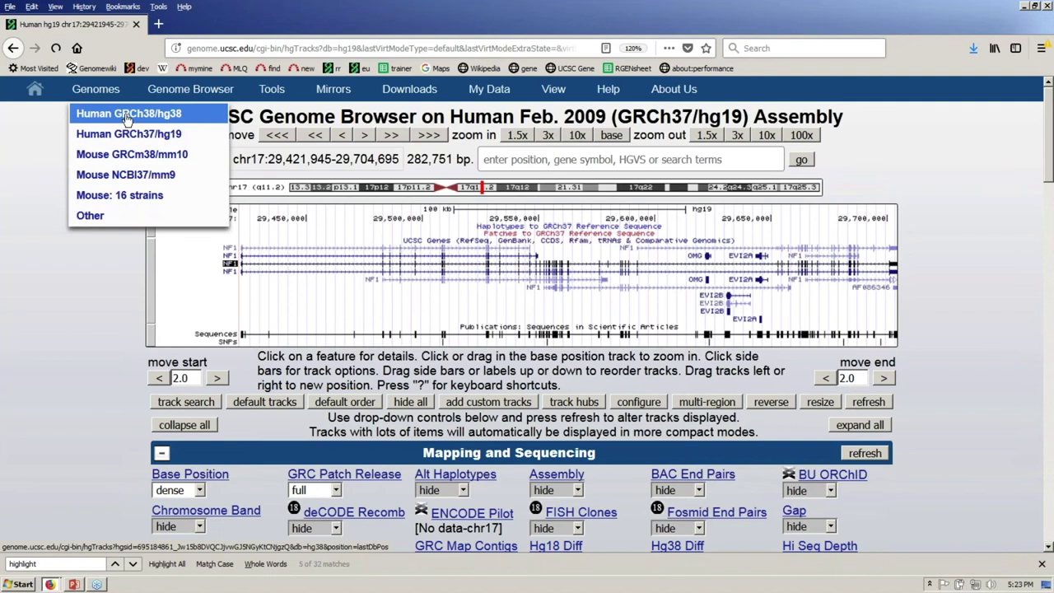
pyautogui.click(125, 119)
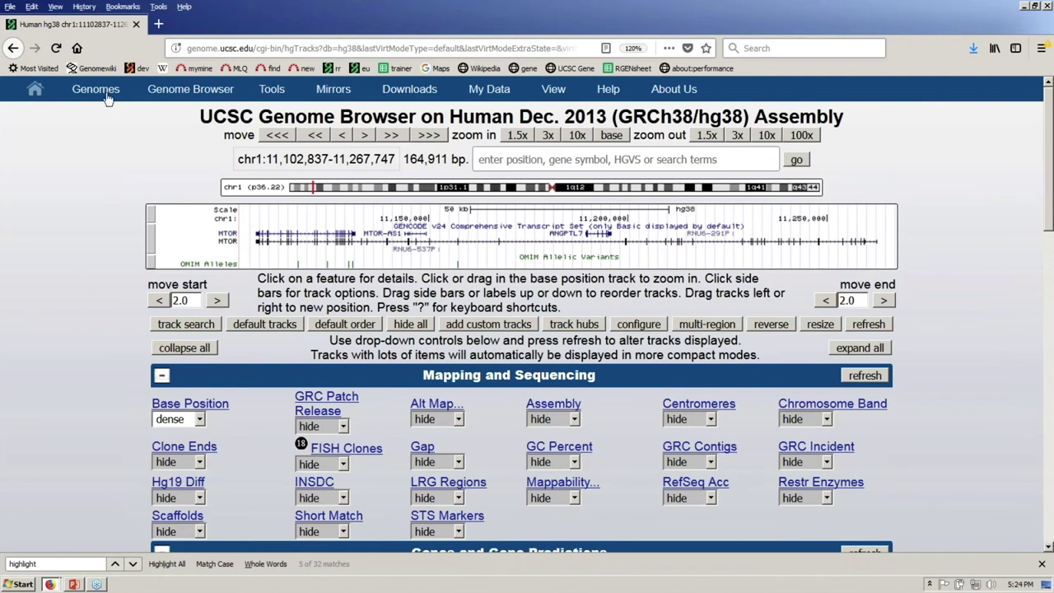
pyautogui.moveTo(107, 96)
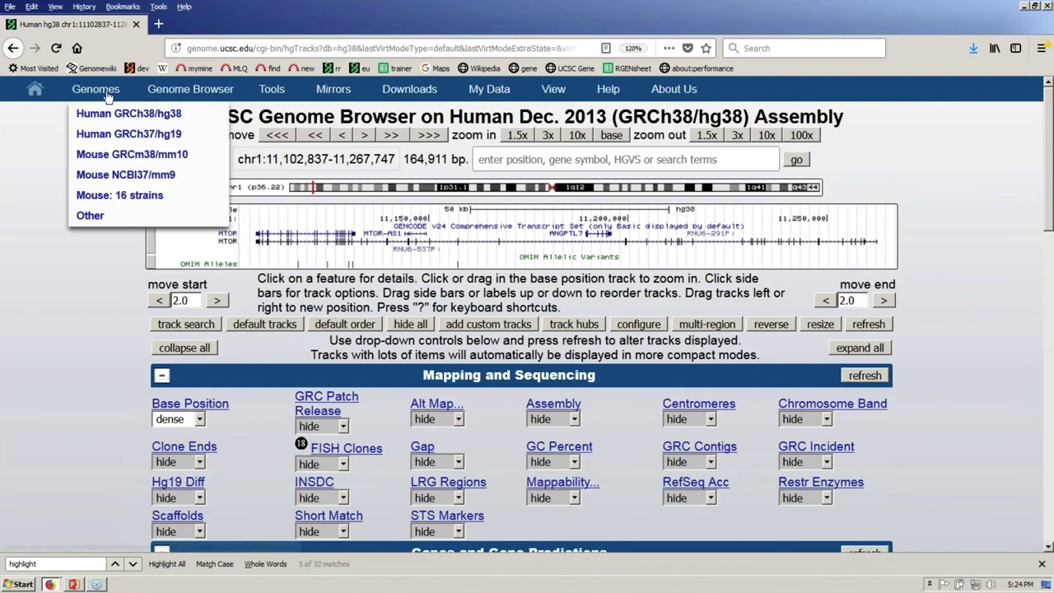
pyautogui.click(147, 138)
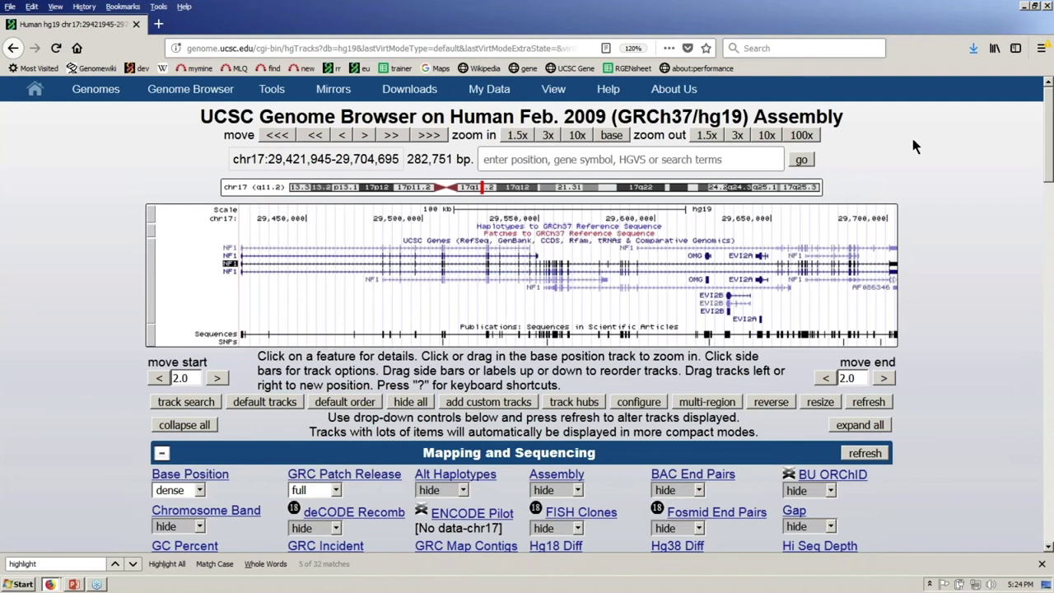
# Switch to the workshop file index window, open databaseLinks.html and follow its "small, pathogenic" link.
pyautogui.hotkey('alt', 'Tab')
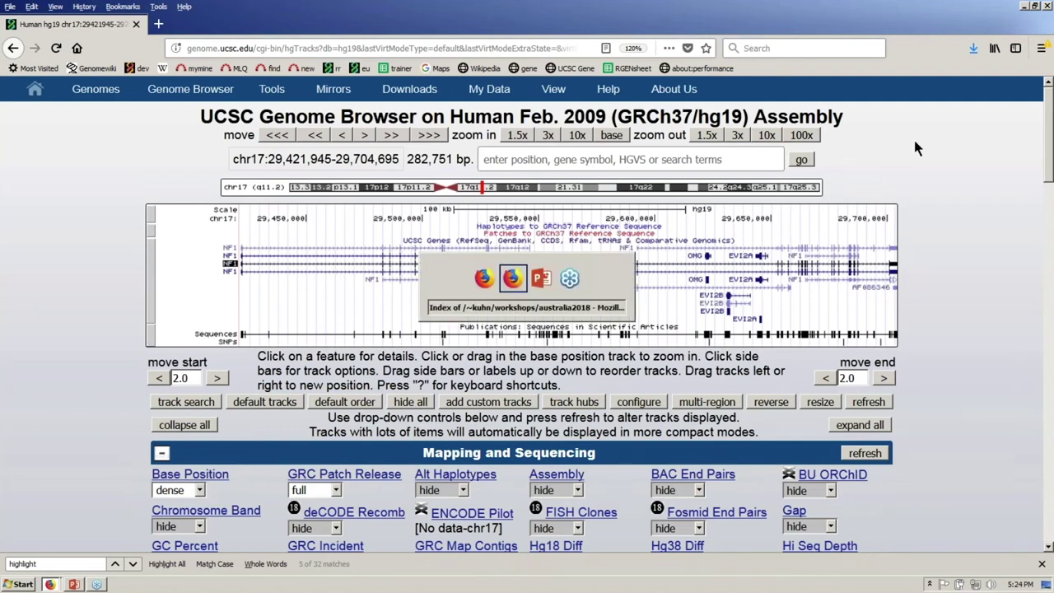
pyautogui.press('Escape')
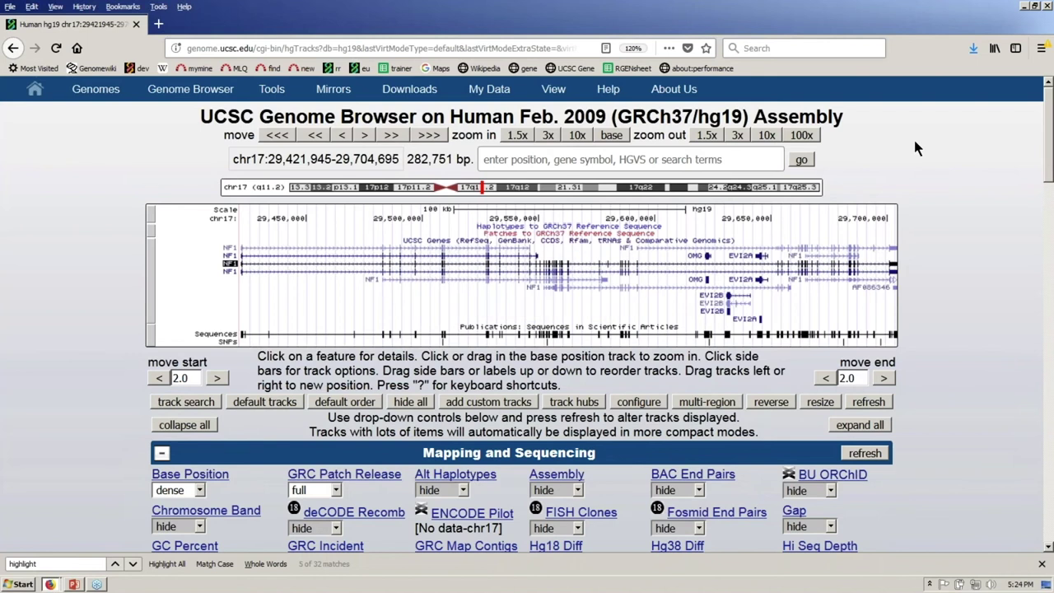
pyautogui.hotkey('alt', 'Left')
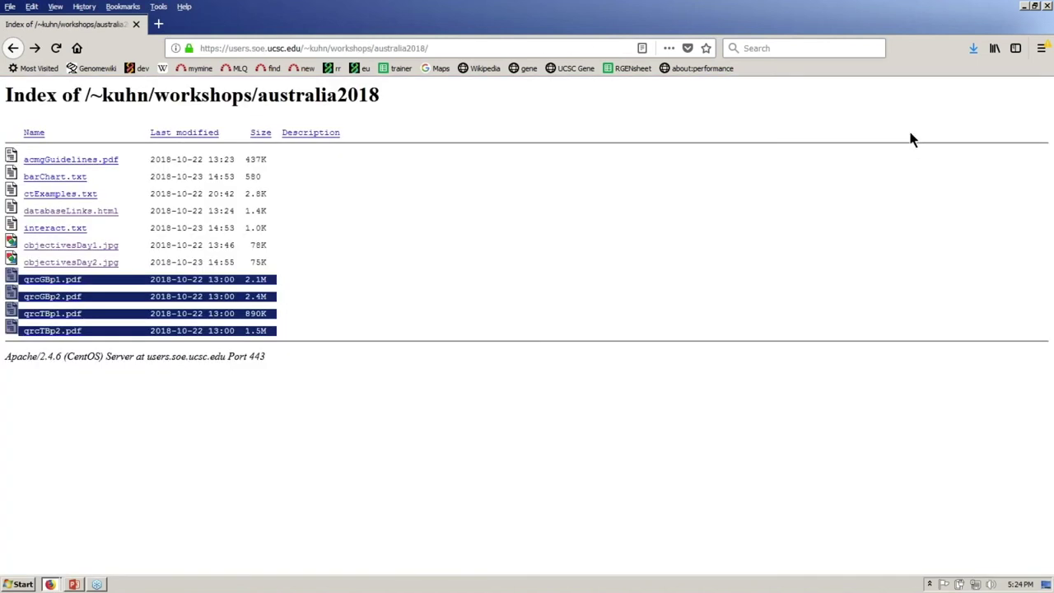
pyautogui.click(414, 189)
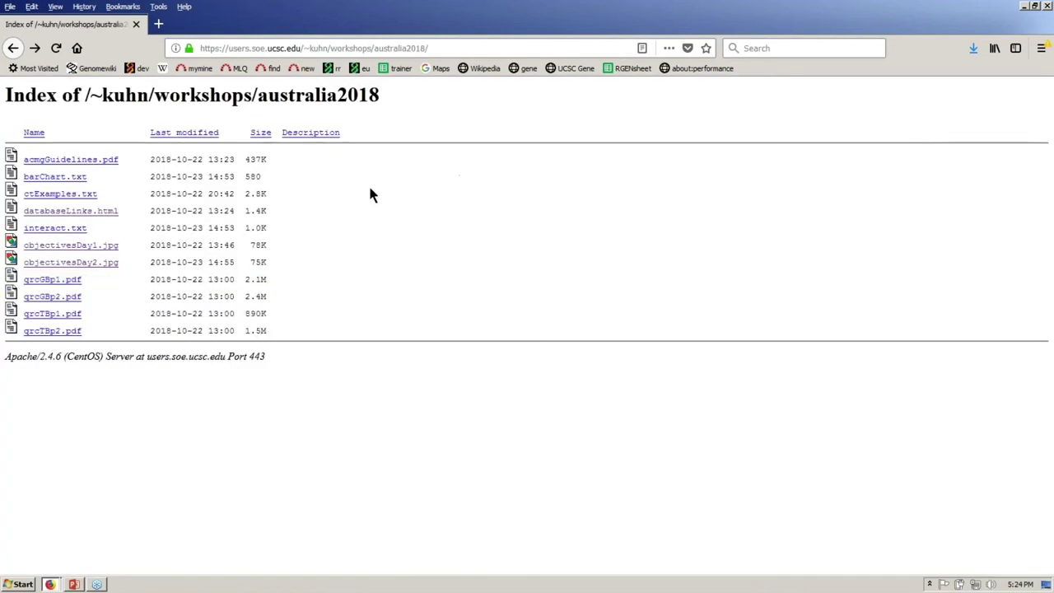
pyautogui.click(111, 216)
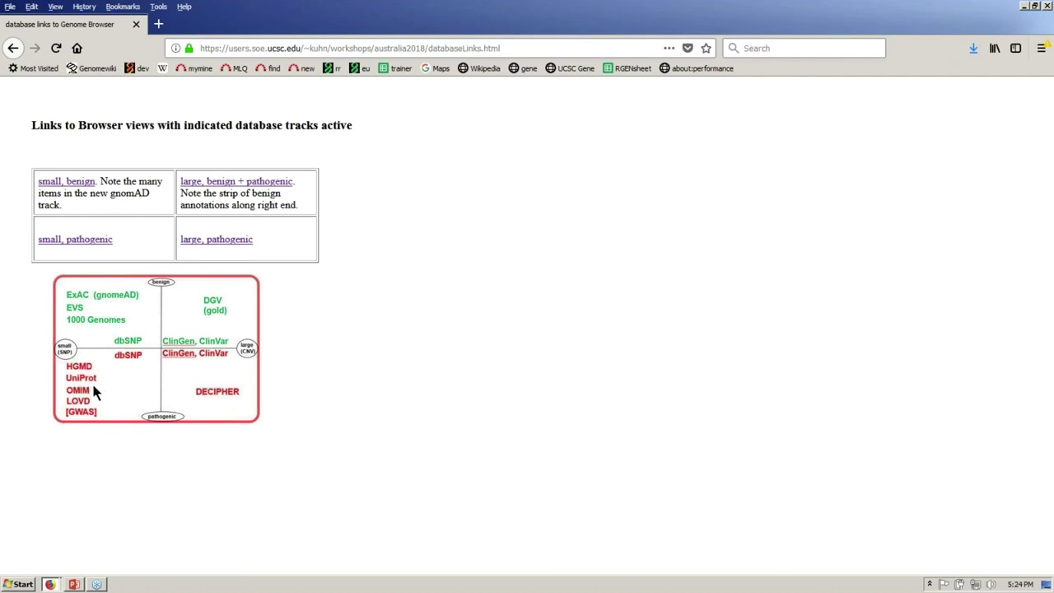
pyautogui.click(99, 241)
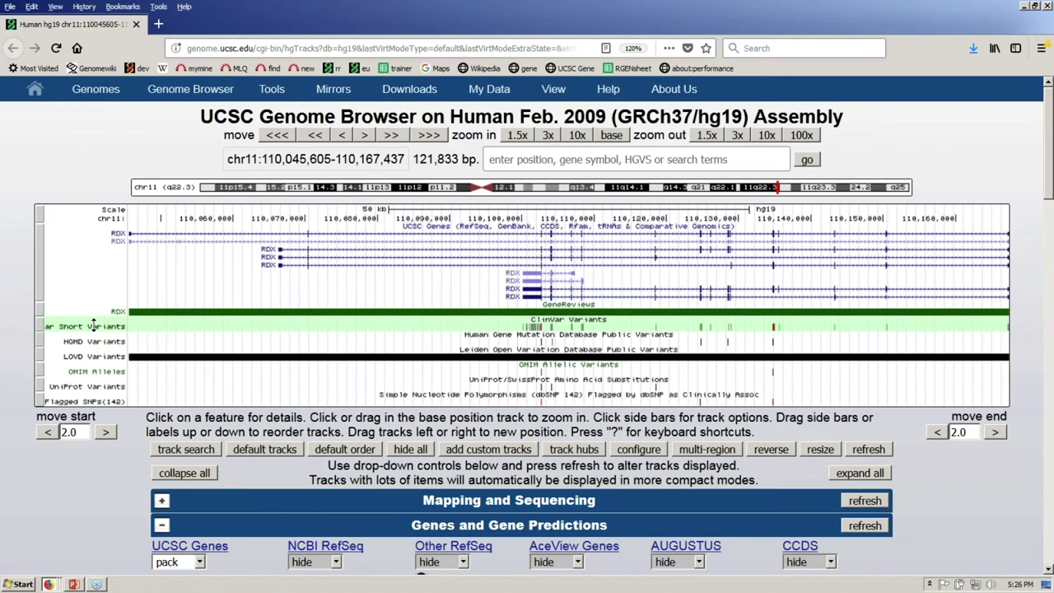
# Expand the ClinVar Short Variants track to pack and set it back to dense.
pyautogui.rightClick(93, 326)
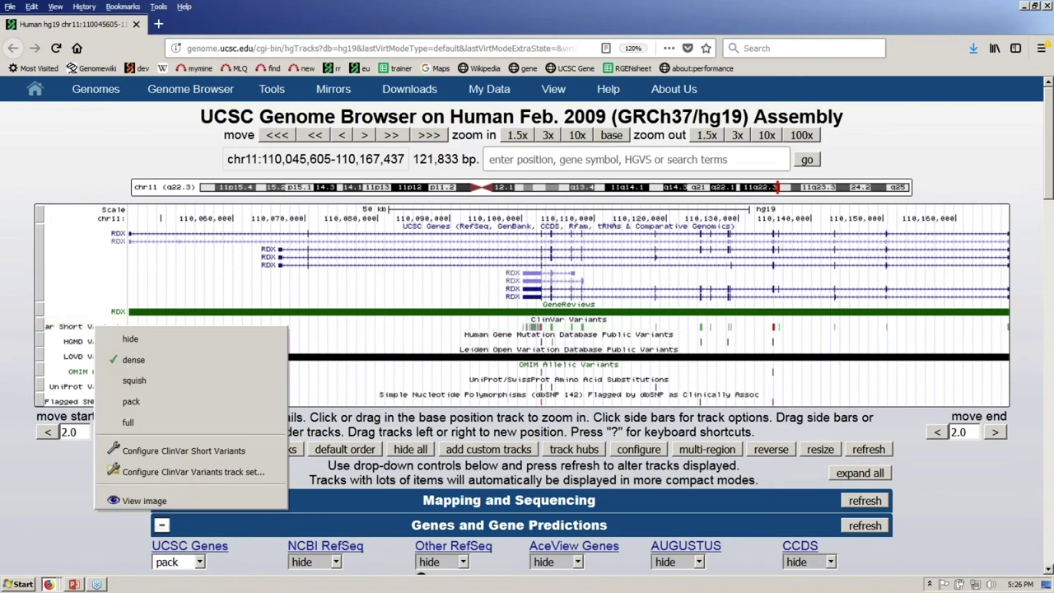
pyautogui.click(130, 339)
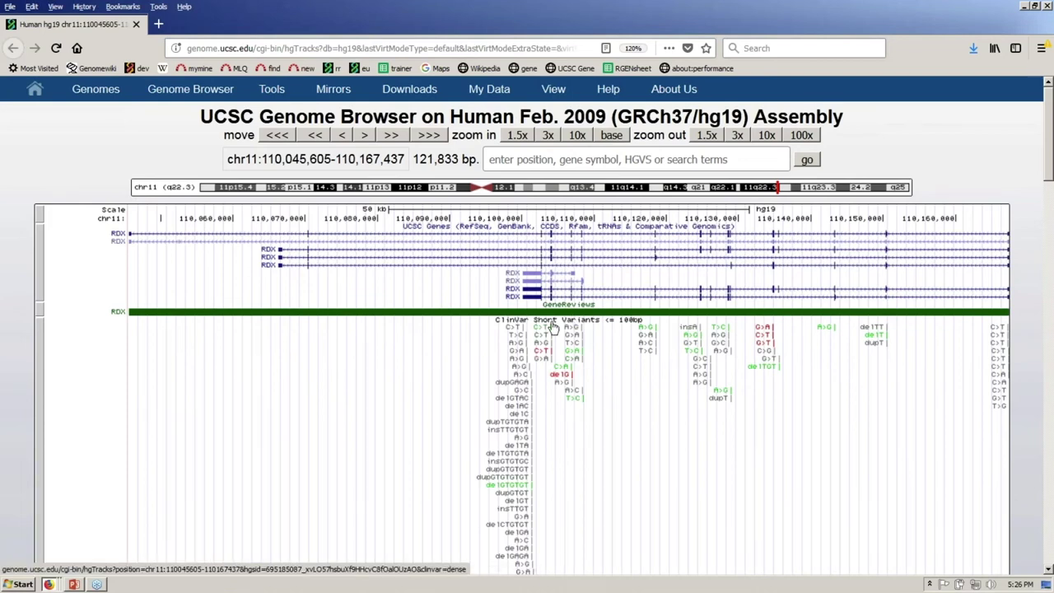
pyautogui.moveTo(545, 333)
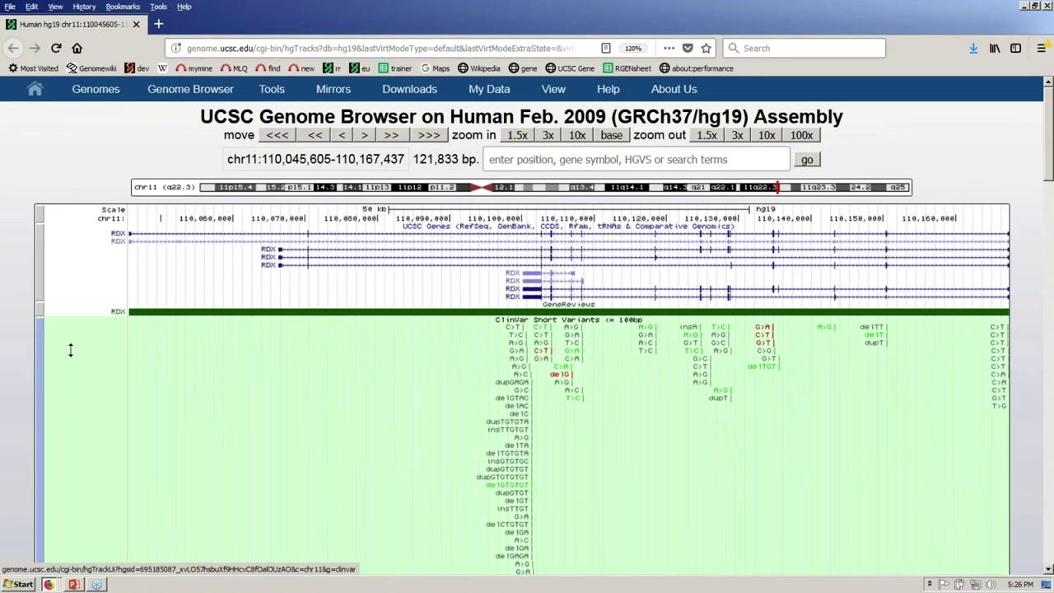
pyautogui.rightClick(71, 350)
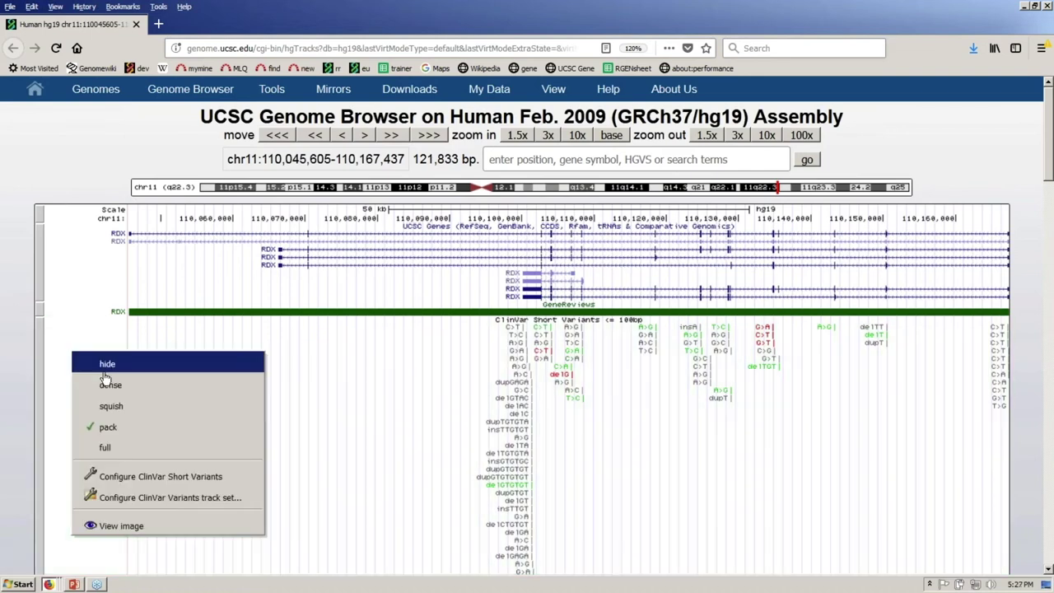
pyautogui.click(108, 385)
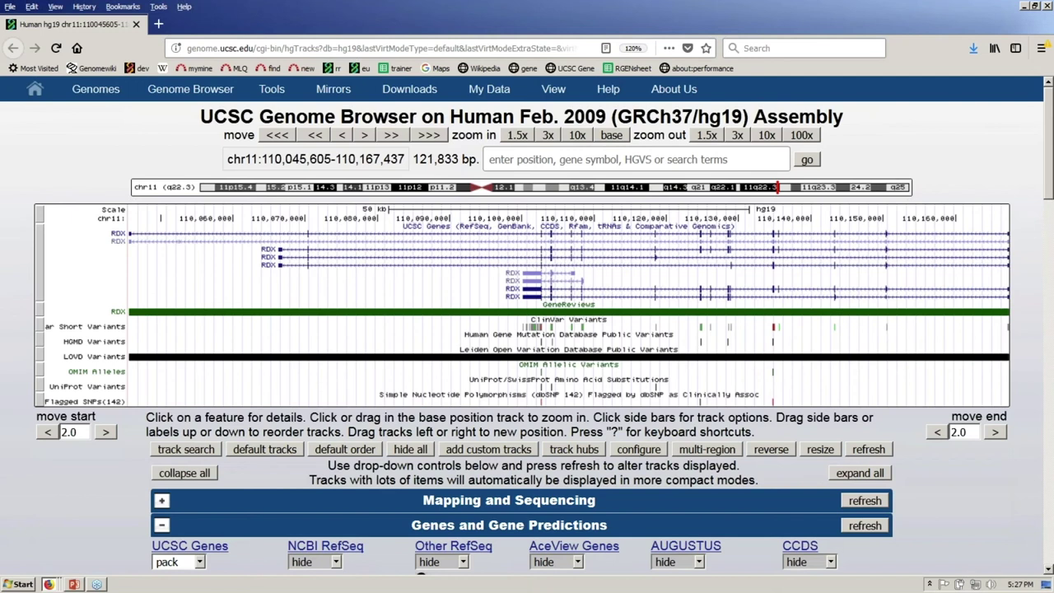
# Switch to the database links window, return to the workshop file index and open acmgGuidelines.pdf at its abstract.
pyautogui.hotkey('alt', 'Tab')
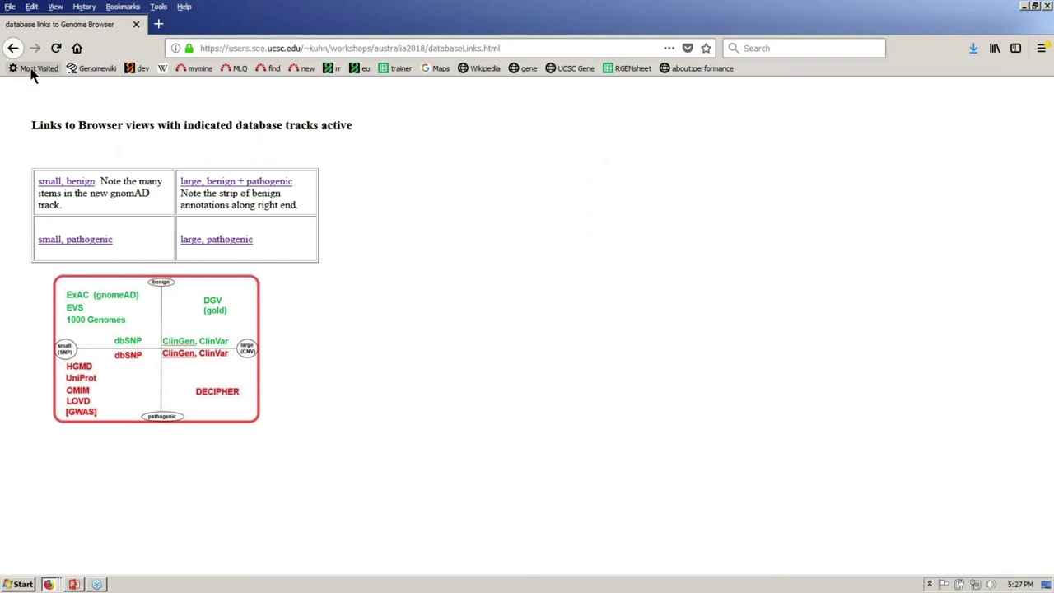
pyautogui.click(13, 50)
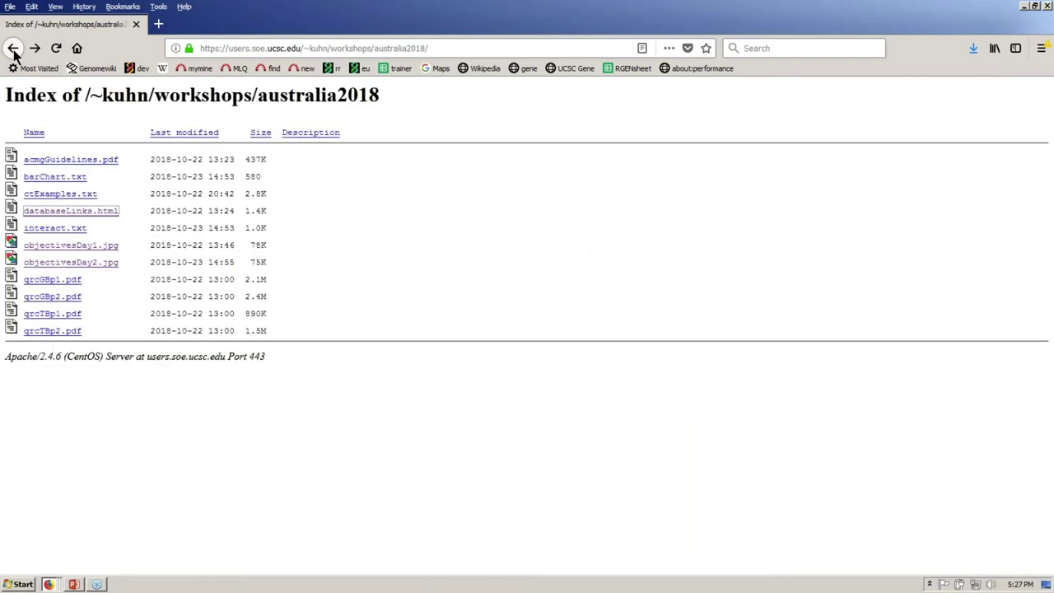
pyautogui.click(94, 164)
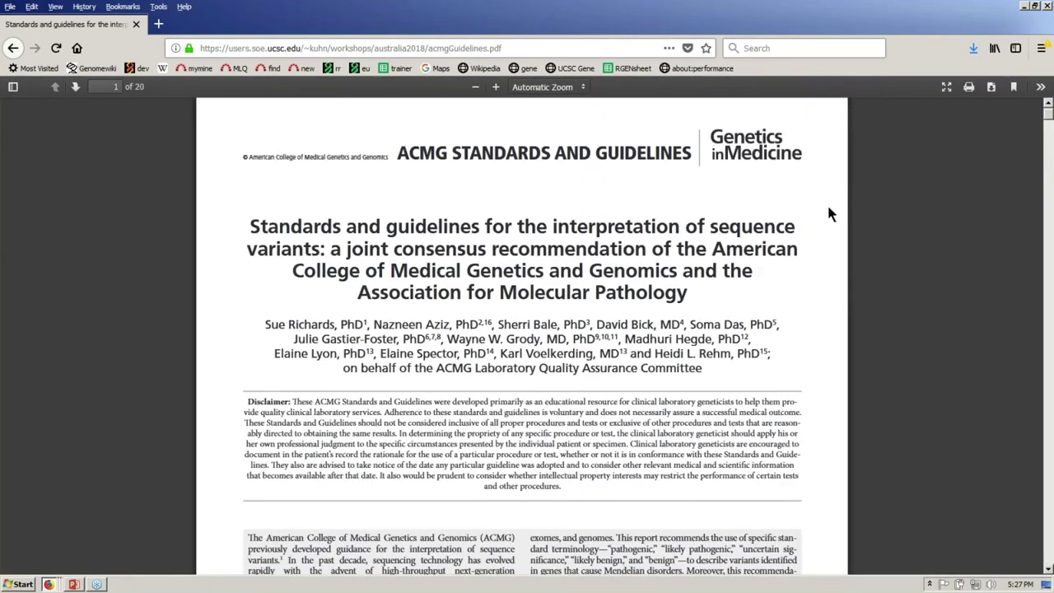
pyautogui.moveTo(1049, 120); pyautogui.dragTo(1049, 124)
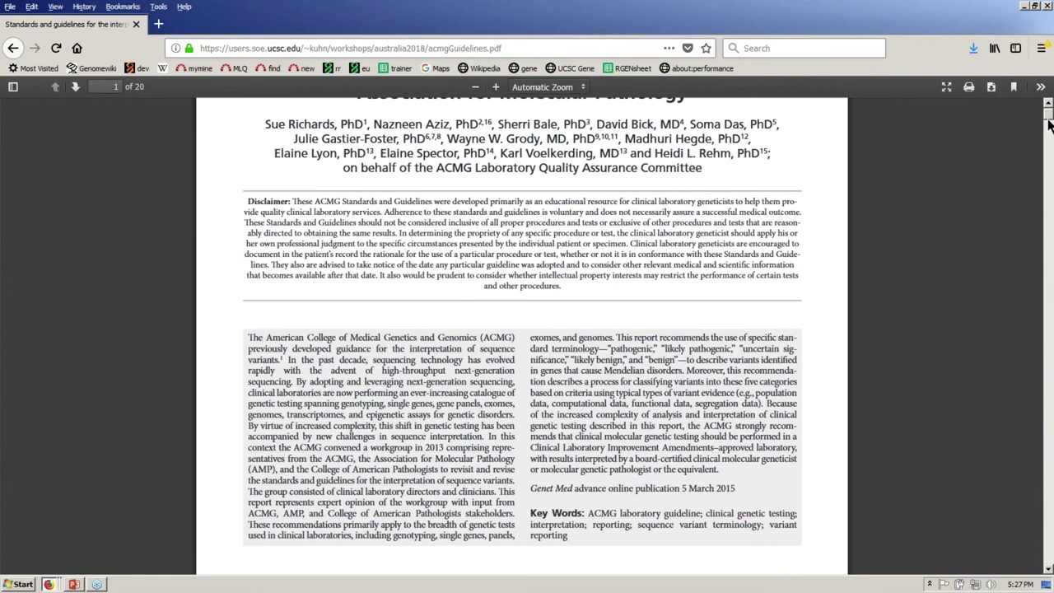
# Examine the population and disease databases in Table 1 of the ACMG guidelines, highlighting entries, and return to the workshop file index.
pyautogui.moveTo(1049, 124); pyautogui.dragTo(1049, 163)
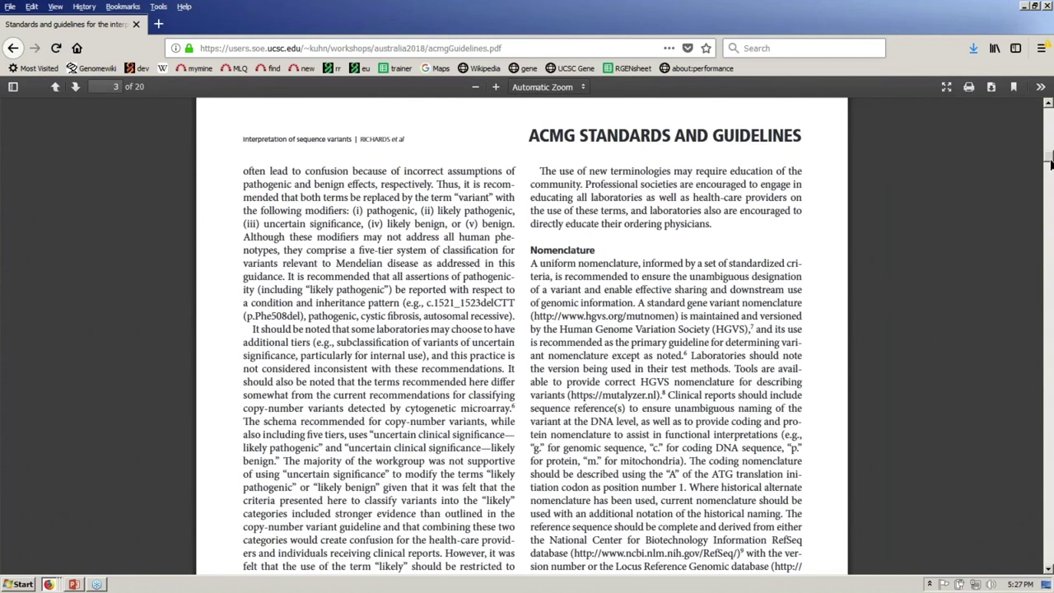
pyautogui.moveTo(1050, 163); pyautogui.dragTo(1048, 187)
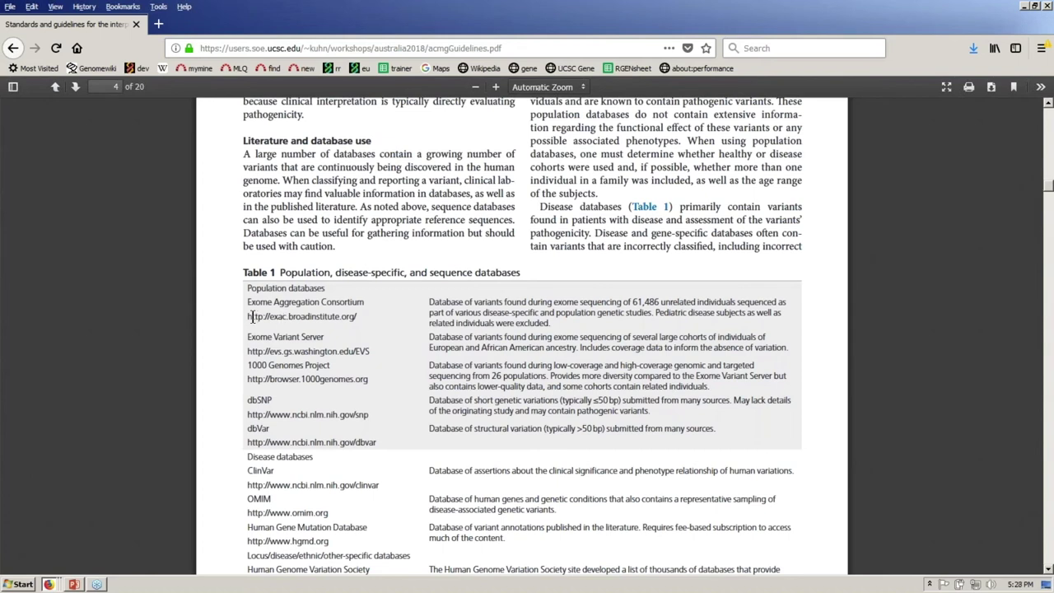
pyautogui.moveTo(251, 316); pyautogui.dragTo(365, 320)
pyautogui.click(258, 377)
pyautogui.moveTo(371, 378); pyautogui.dragTo(368, 379)
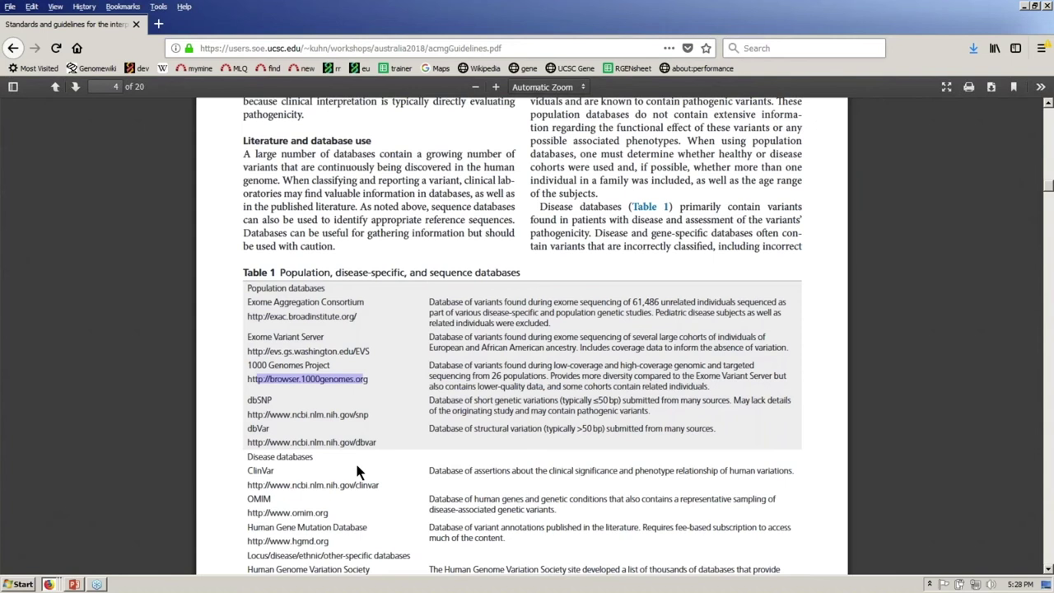
pyautogui.click(308, 442)
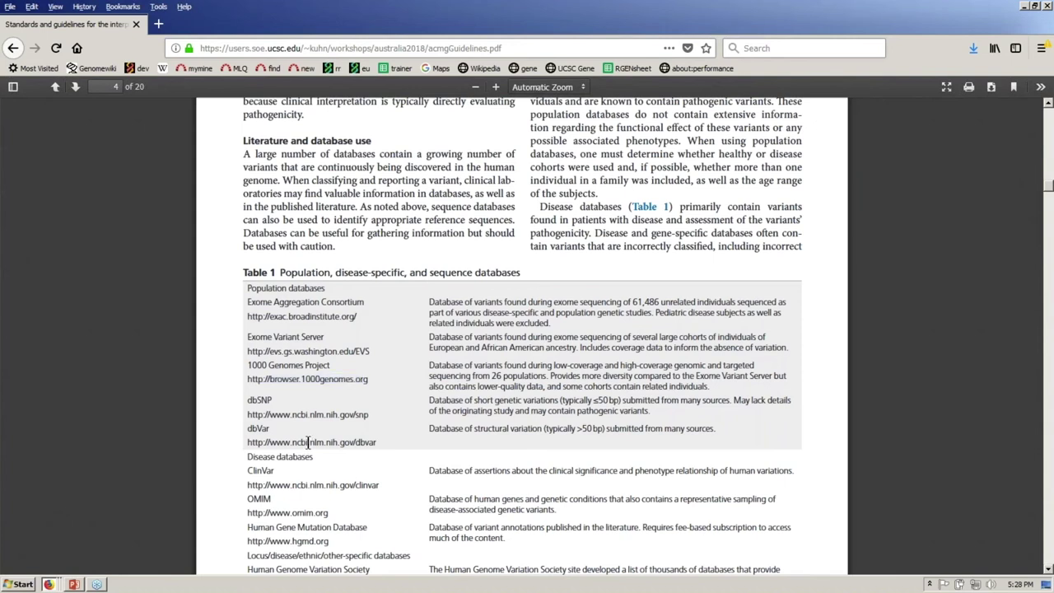
pyautogui.moveTo(377, 442); pyautogui.dragTo(369, 416)
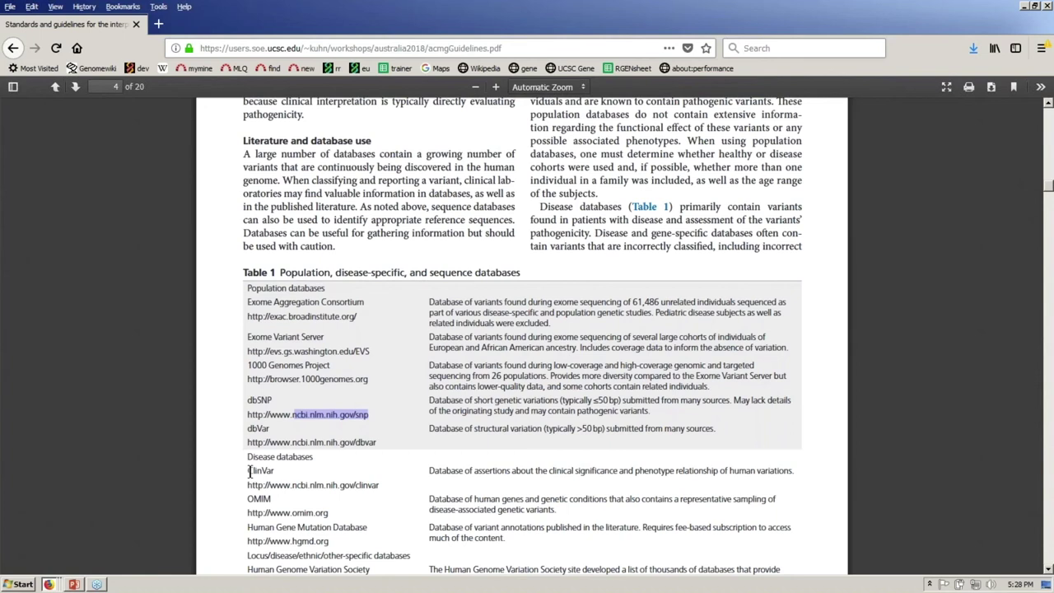
pyautogui.moveTo(249, 472); pyautogui.dragTo(268, 499)
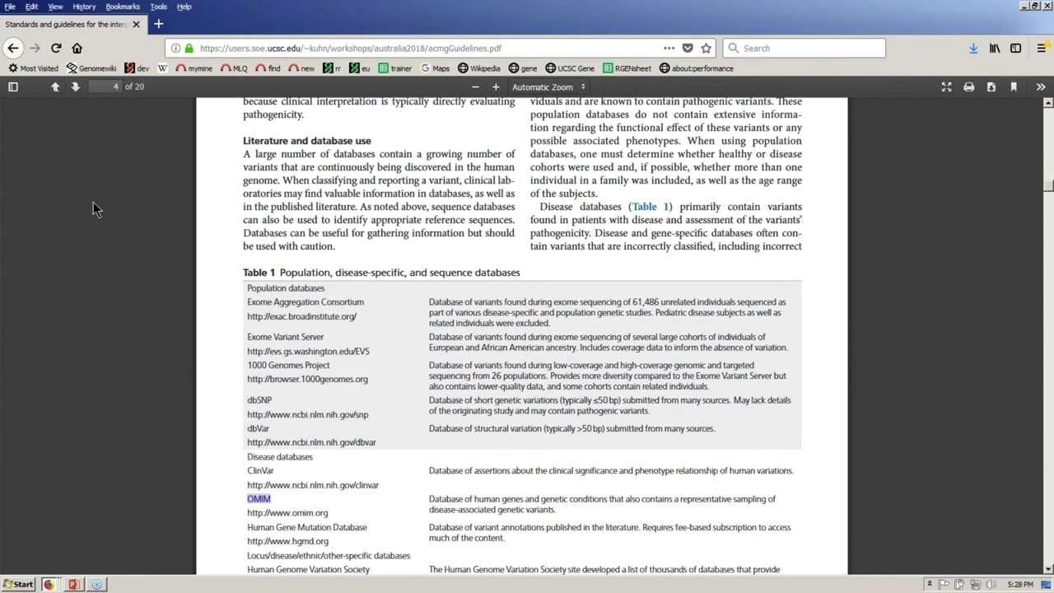
pyautogui.click(14, 51)
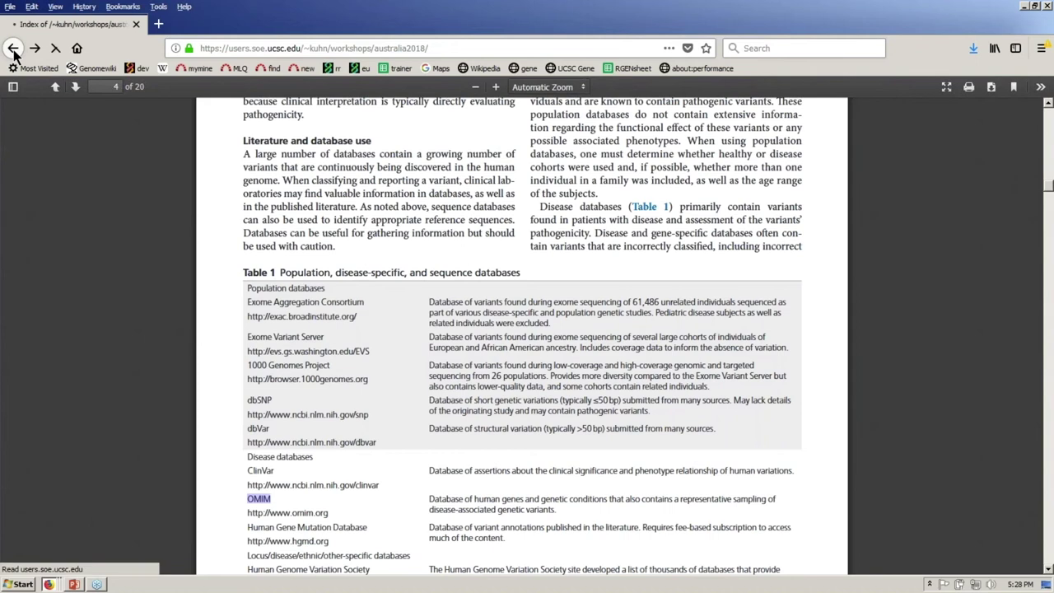
# Switch to the hg19 browser window, view the Genome Browser in a Box academic cost in the Genome Browser Store, and return to the browser.
pyautogui.hotkey('alt', 'Tab')
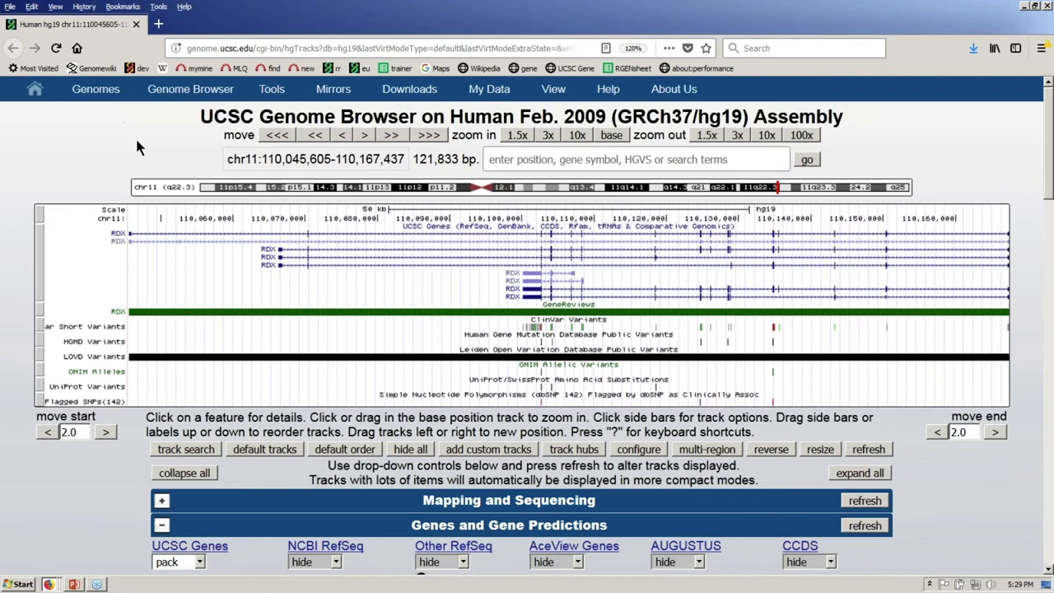
pyautogui.moveTo(431, 97)
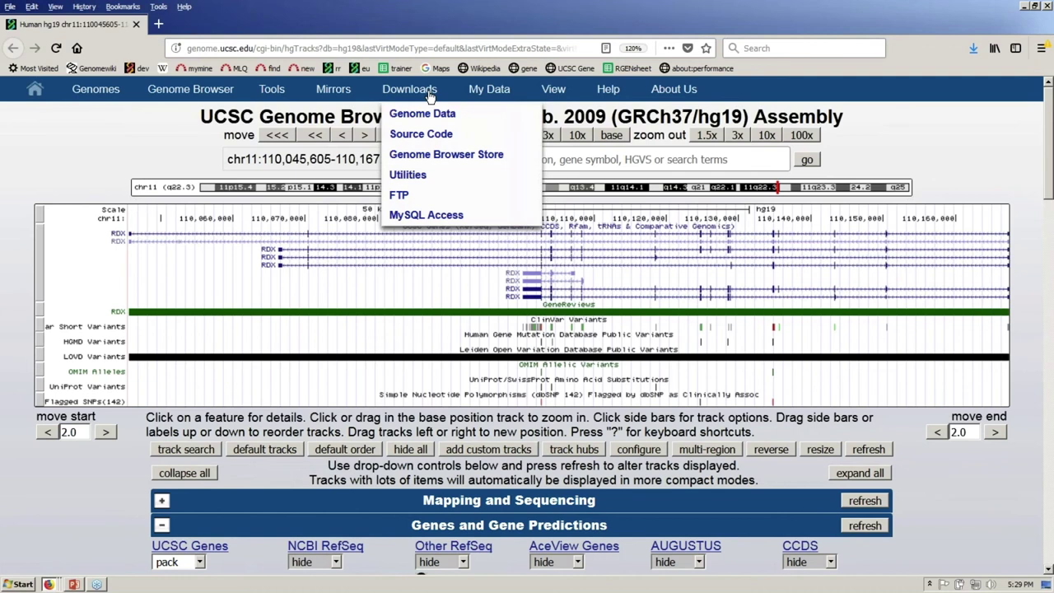
pyautogui.click(463, 160)
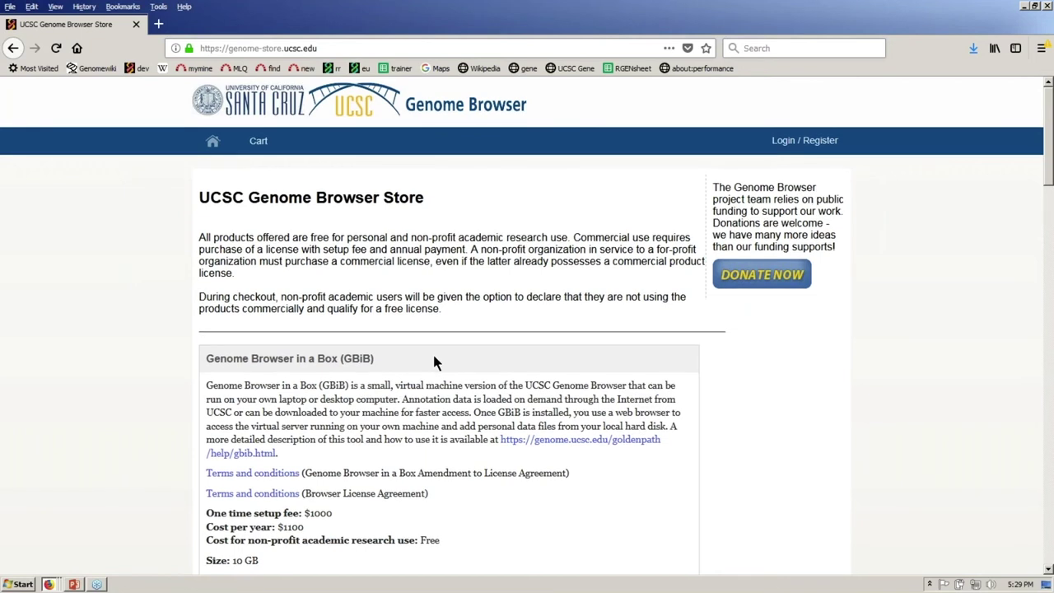
pyautogui.scroll(-1, 441, 428)
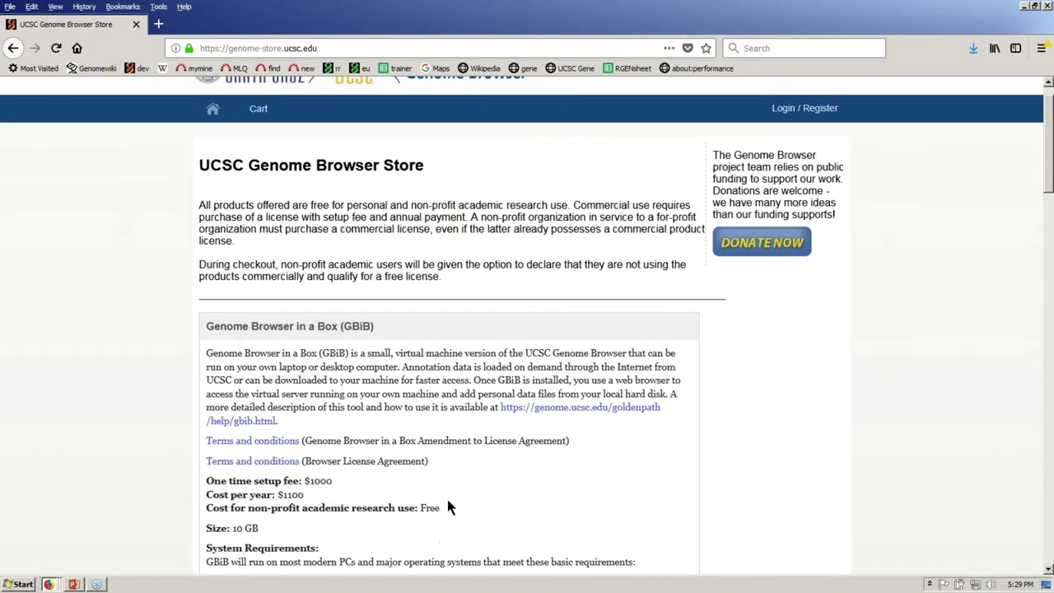
pyautogui.tripleClick(448, 507)
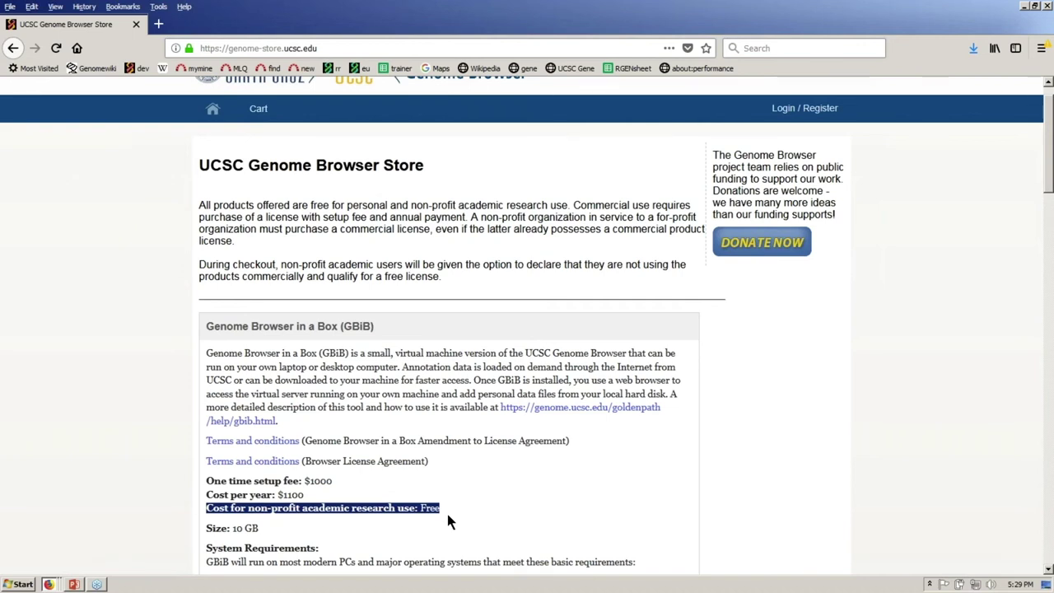
pyautogui.click(29, 257)
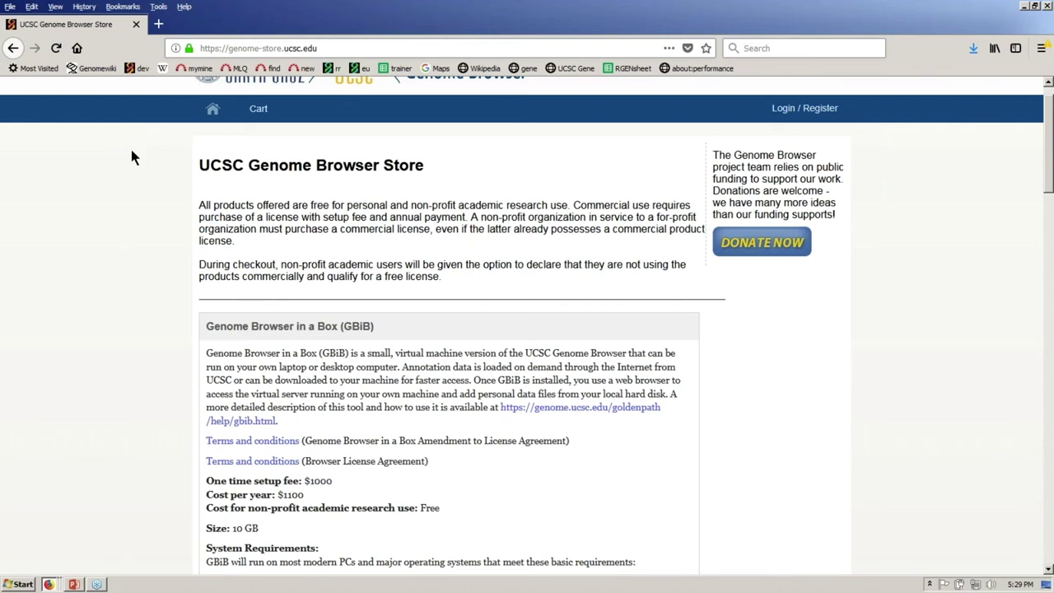
pyautogui.click(13, 48)
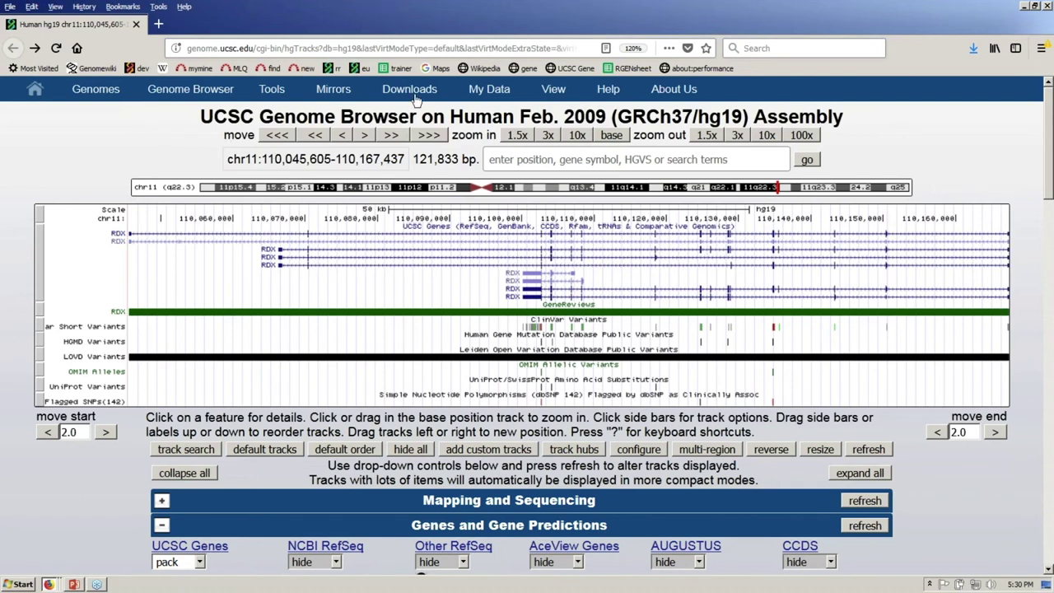
# Open the My Sessions page and look through the saved sessions down to the Restore Settings section.
pyautogui.moveTo(474, 93)
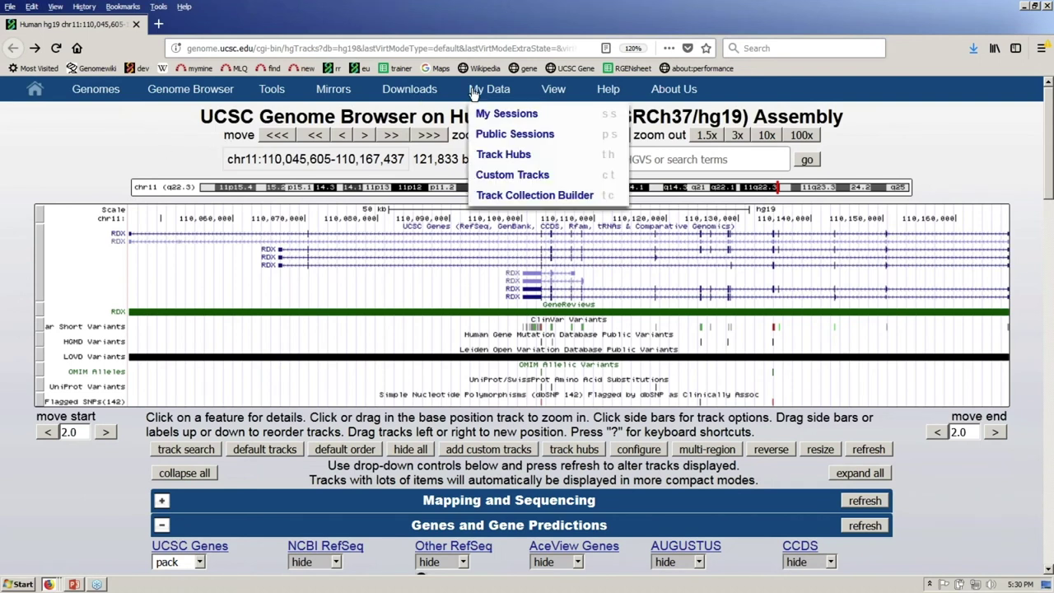
pyautogui.click(509, 116)
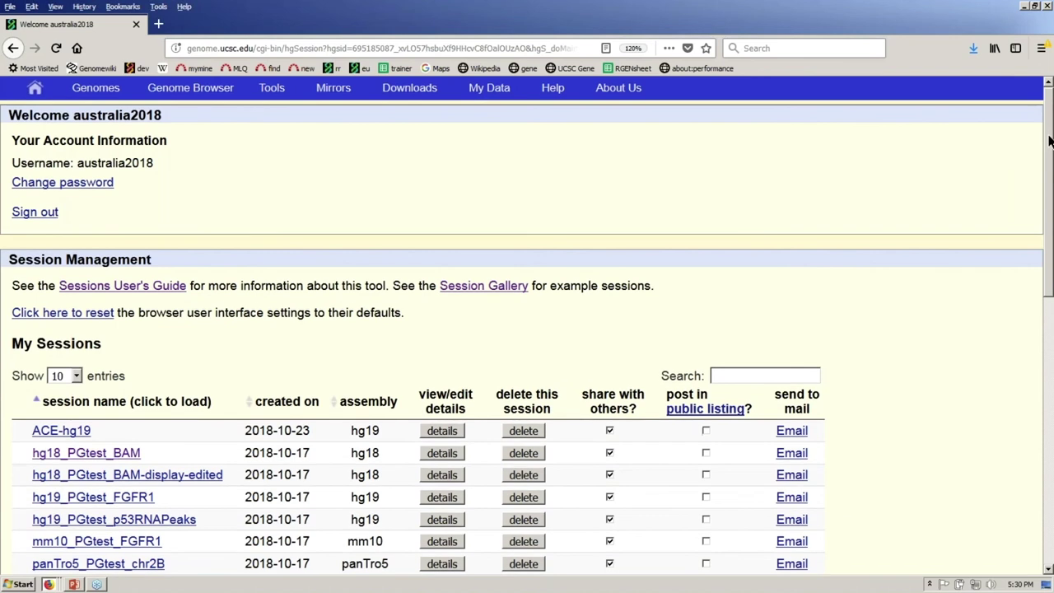
pyautogui.scroll(-2, 1050, 140)
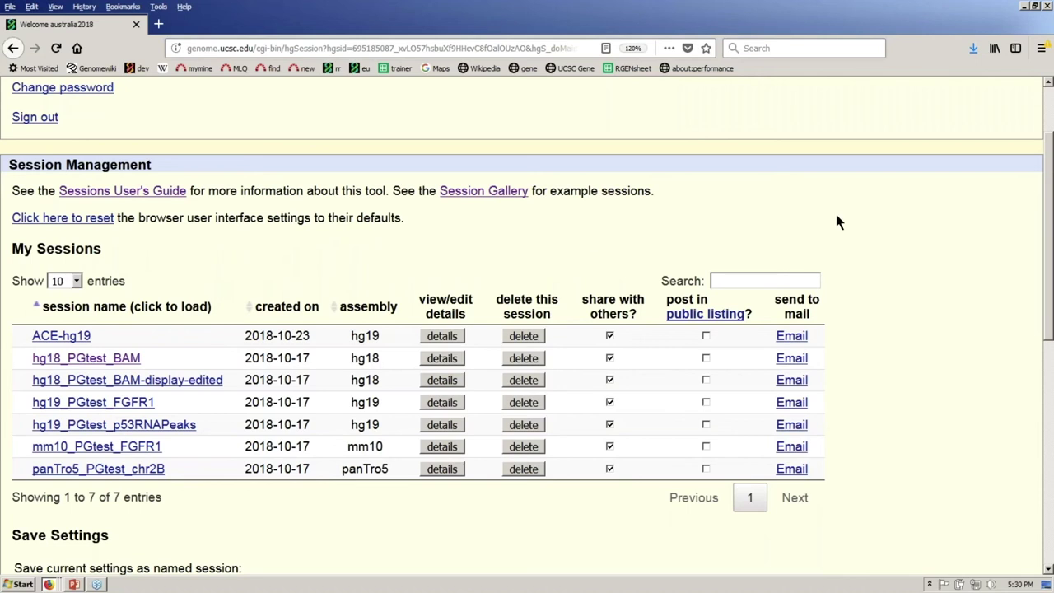
pyautogui.moveTo(1049, 197); pyautogui.dragTo(1049, 311)
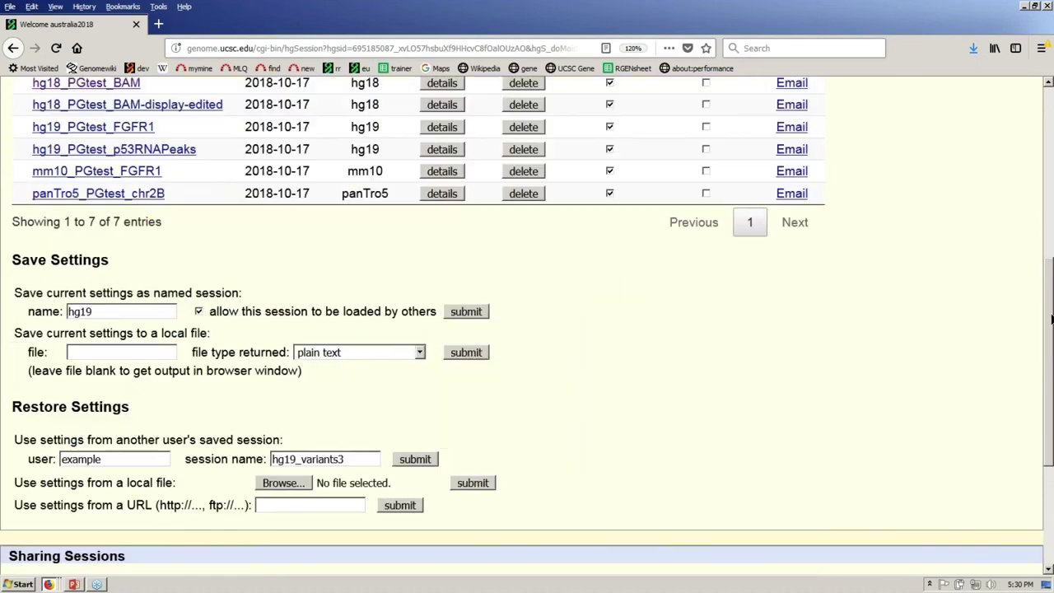
# Restore the session hg19_exons saved by user example and display it in the Genome Browser.
pyautogui.doubleClick(123, 450)
pyautogui.click(304, 393)
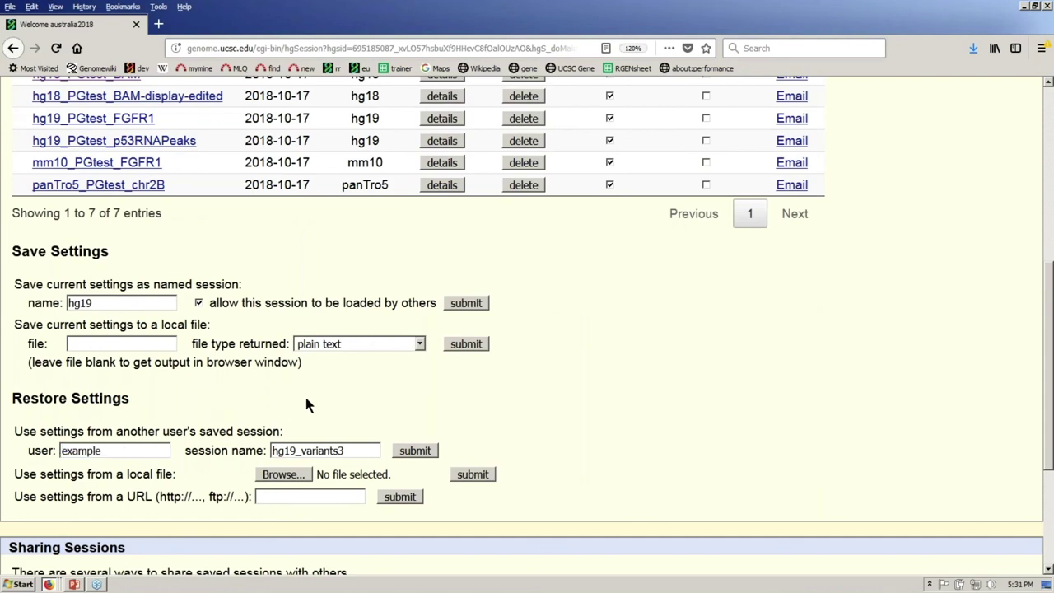
pyautogui.click(302, 450)
pyautogui.hotkey('shift', 'End')
pyautogui.write('exons')
pyautogui.click(460, 446)
pyautogui.click(426, 455)
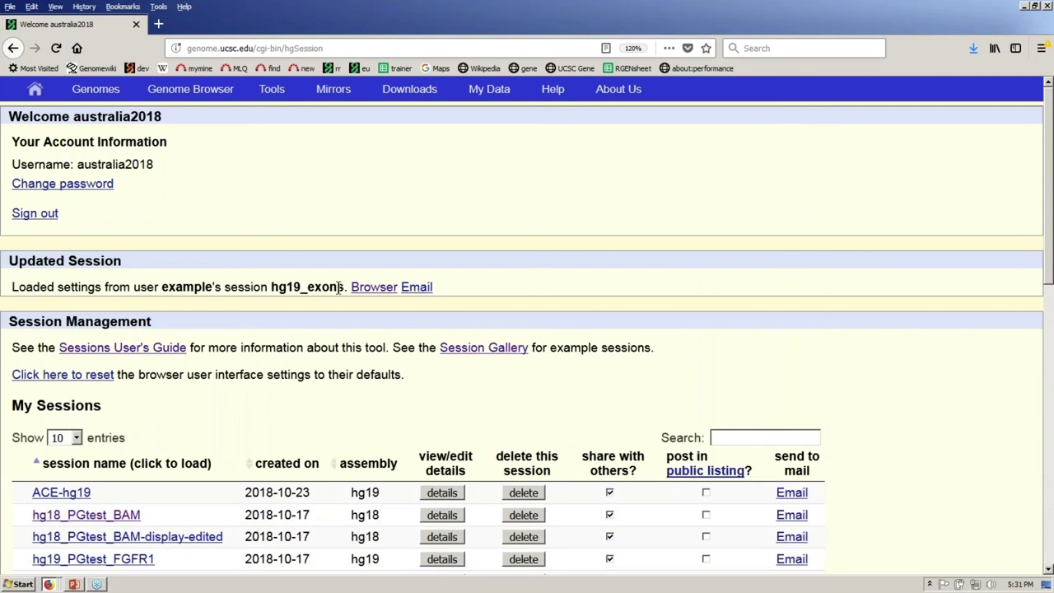
pyautogui.moveTo(338, 287); pyautogui.dragTo(271, 287)
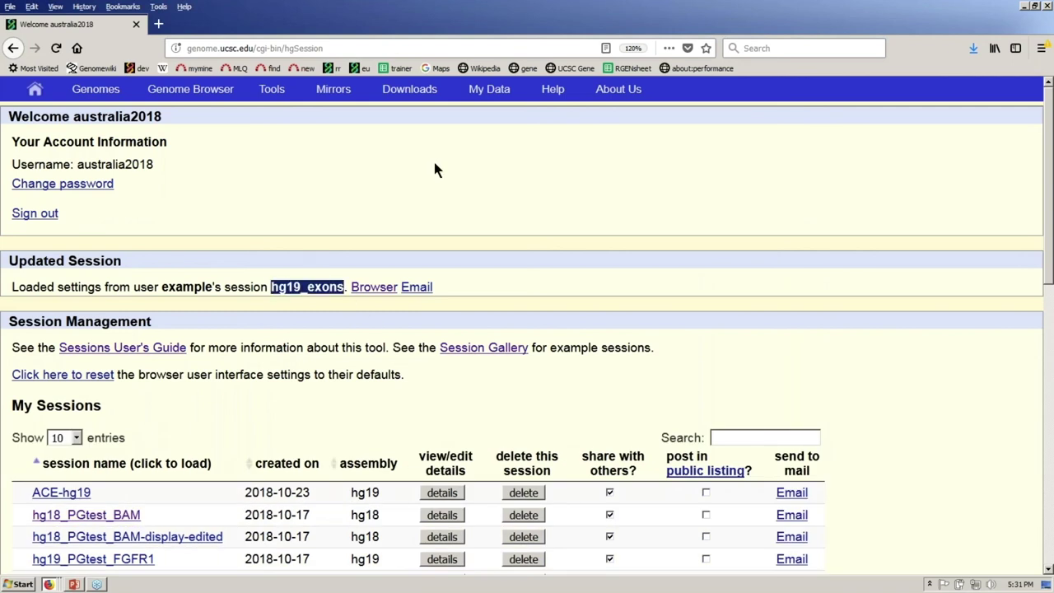
pyautogui.click(383, 289)
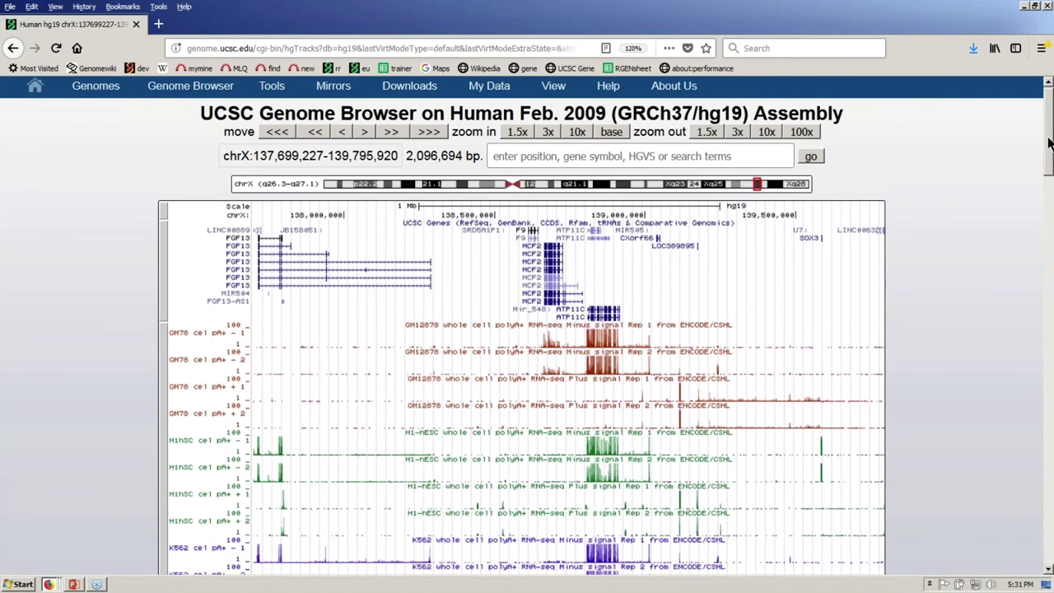
# Examine the chrX region's size, the gene models and the RNA-seq signal tracks for each cell line.
pyautogui.moveTo(1049, 143)
pyautogui.mouseDown()
pyautogui.moveTo(1050, 172)
pyautogui.moveTo(1051, 141)
pyautogui.mouseUp()
pyautogui.doubleClick(420, 163)
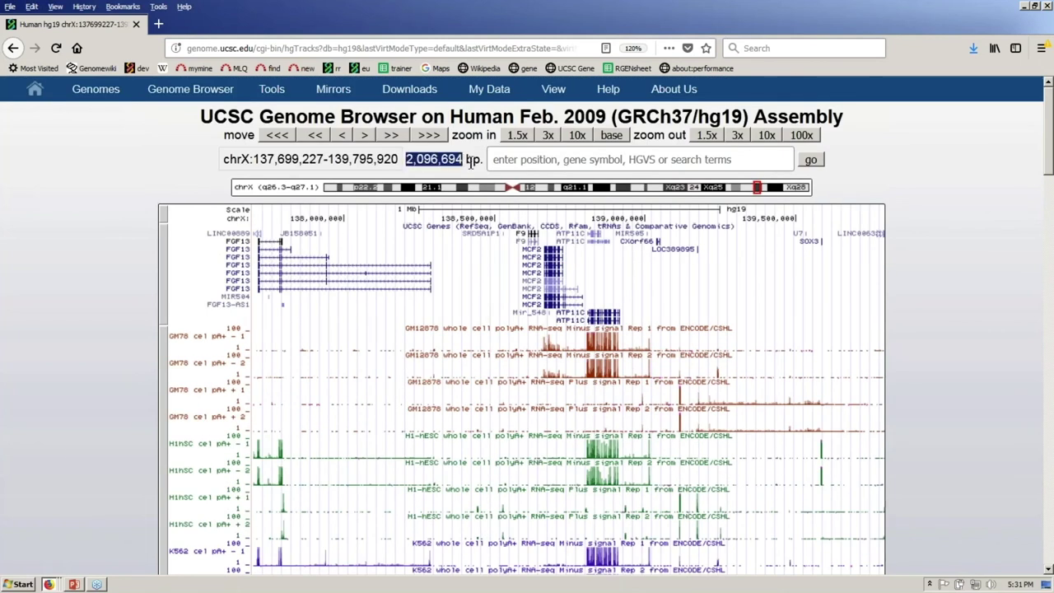
pyautogui.moveTo(1048, 137); pyautogui.dragTo(1048, 138)
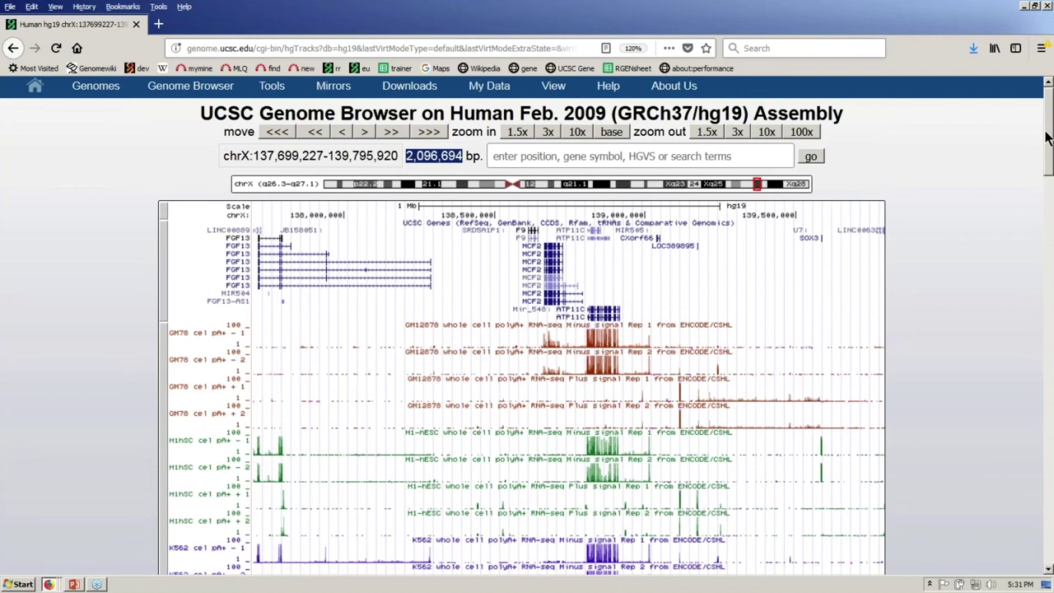
pyautogui.scroll(-3, 566, 185)
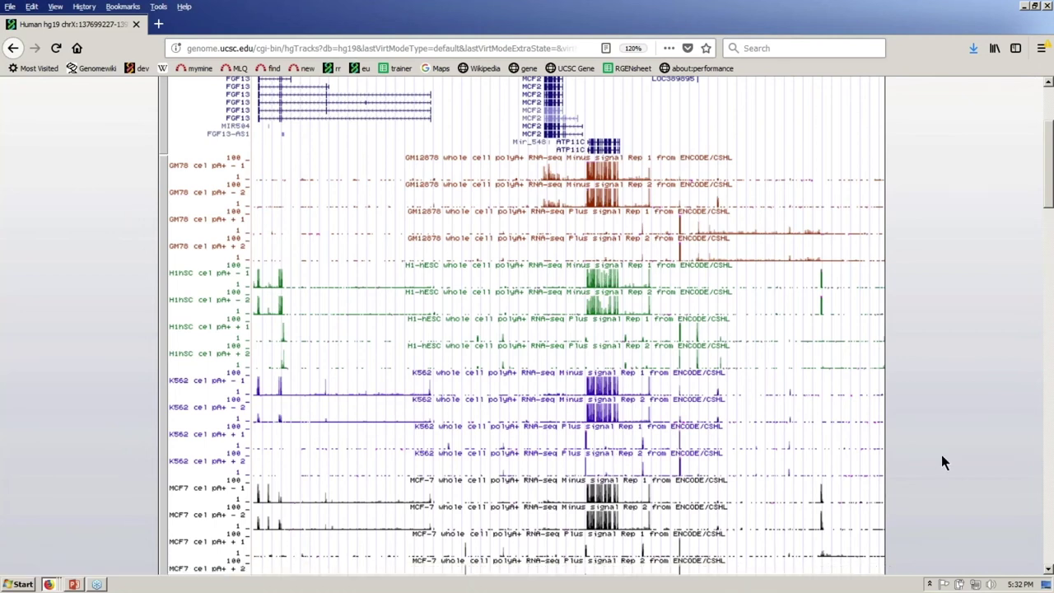
pyautogui.moveTo(1051, 192); pyautogui.dragTo(1051, 189)
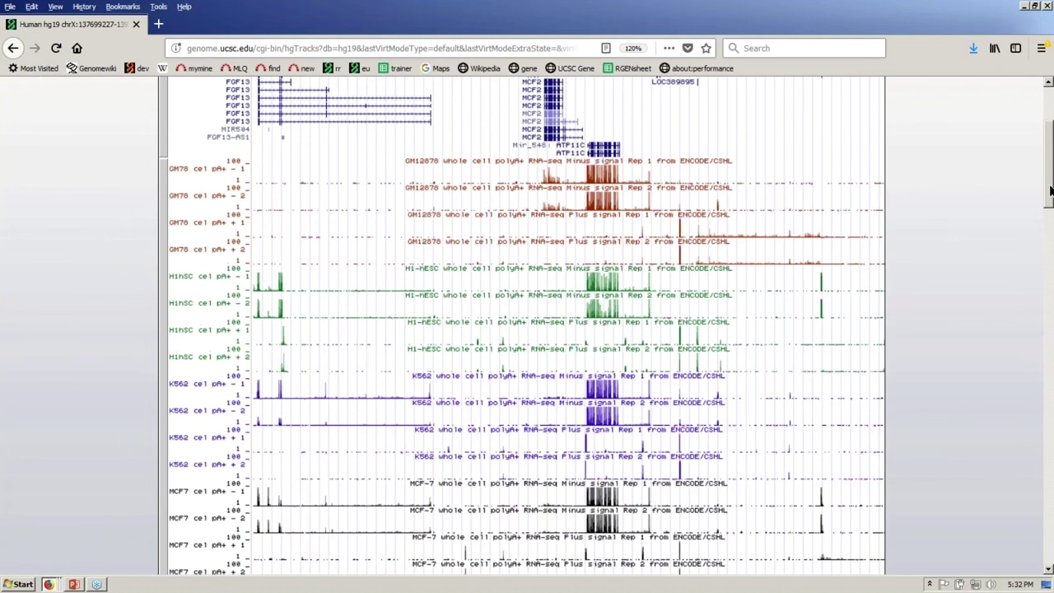
pyautogui.scroll(1, 840, 148)
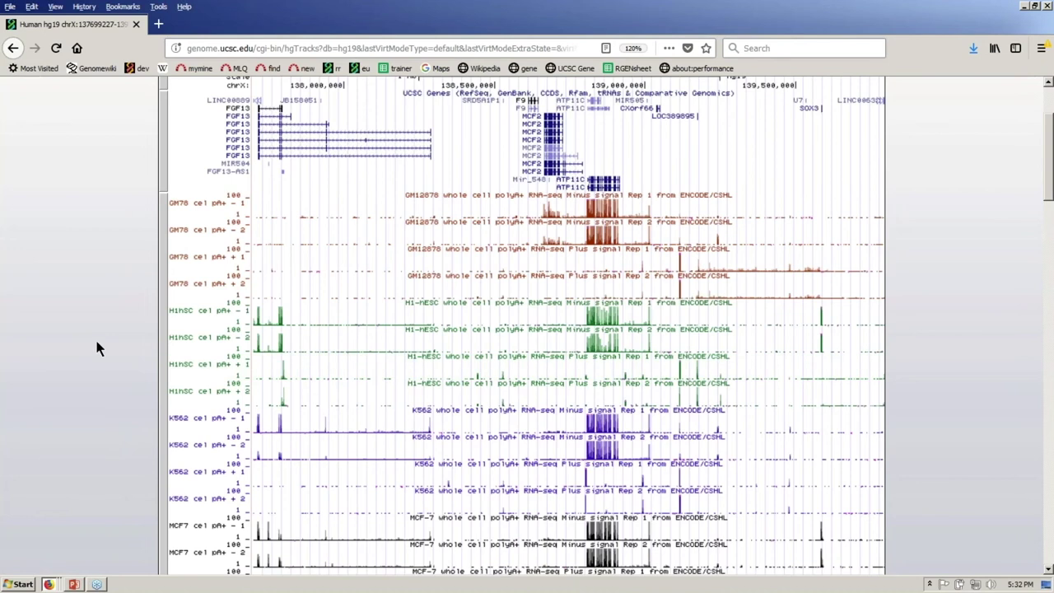
pyautogui.scroll(1, 1050, 167)
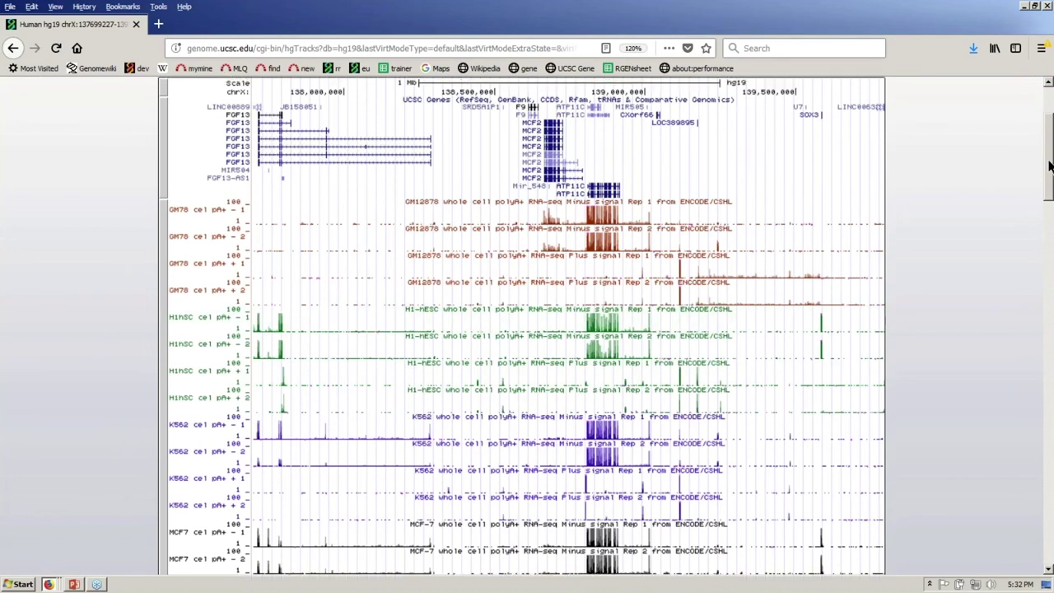
pyautogui.moveTo(1050, 168); pyautogui.dragTo(1047, 144)
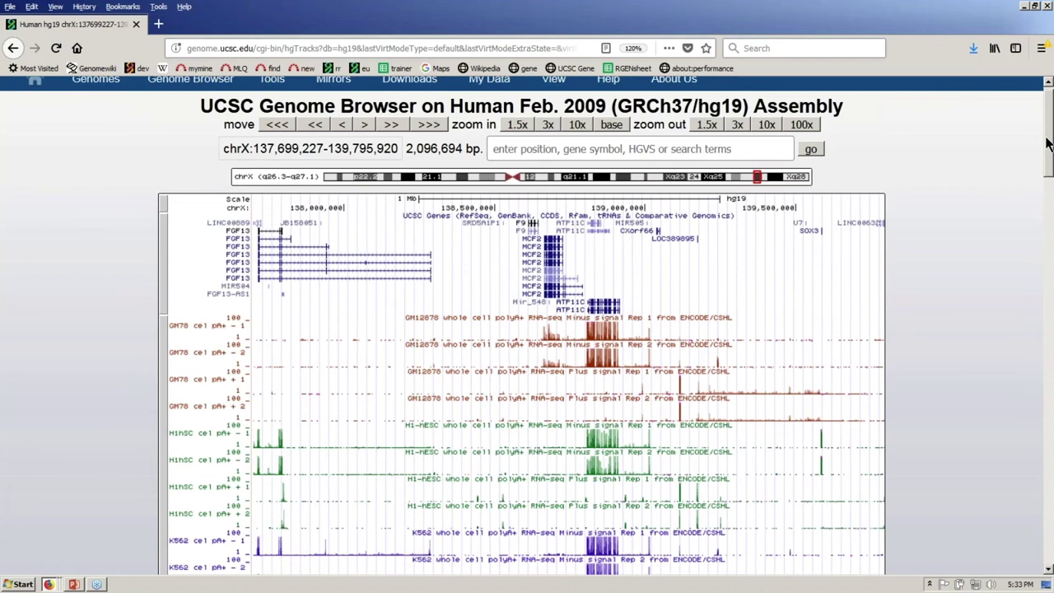
pyautogui.moveTo(1048, 144); pyautogui.dragTo(1048, 144)
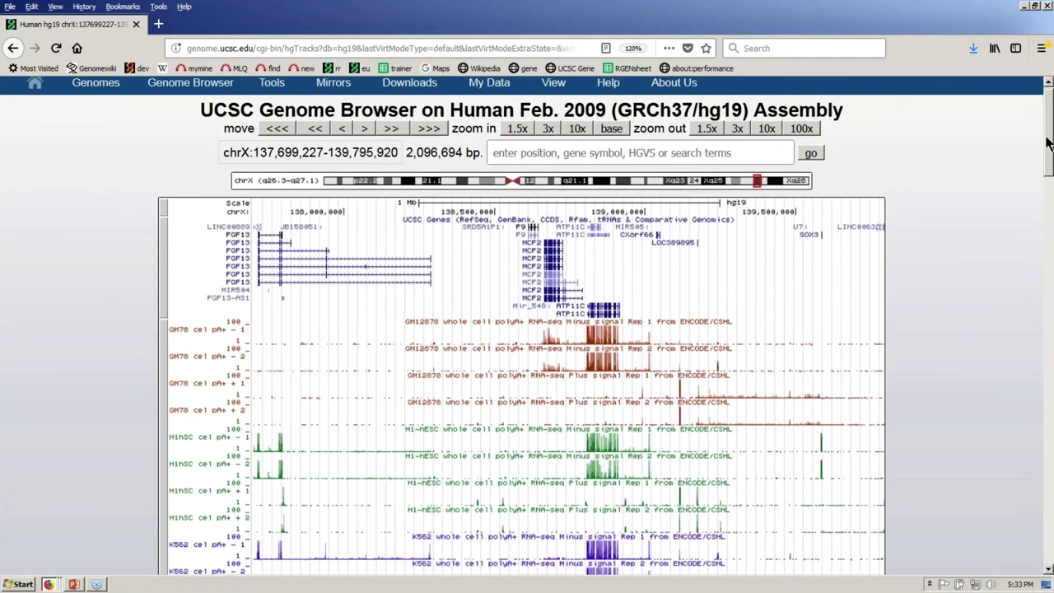
pyautogui.moveTo(1048, 144); pyautogui.dragTo(1048, 142)
# Set the multi-region view to show exons using UCSC Genes with 6 bases of padding and check the displayed region size.
pyautogui.moveTo(554, 83)
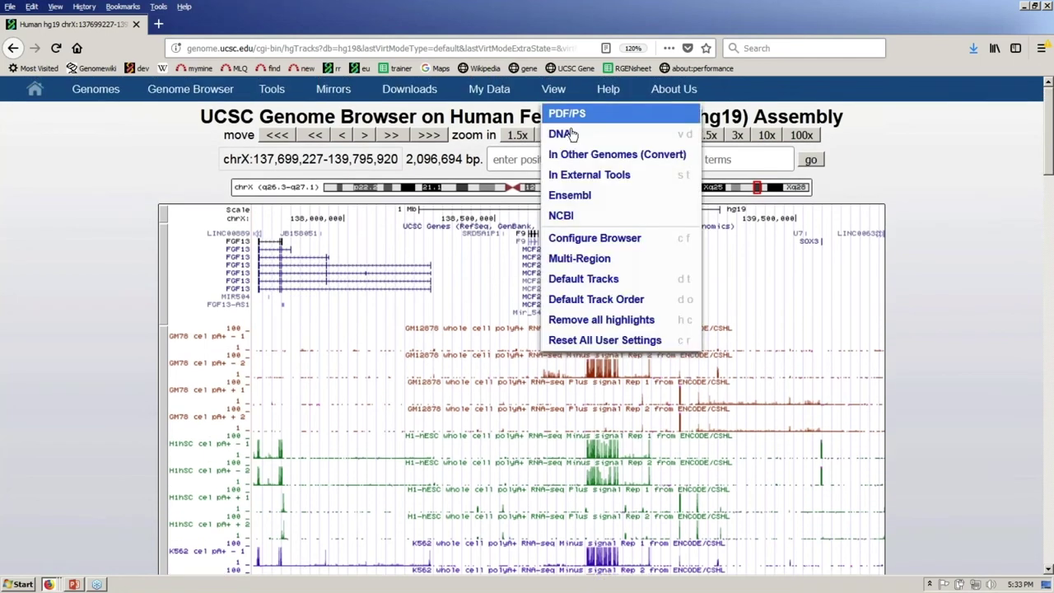
pyautogui.click(603, 261)
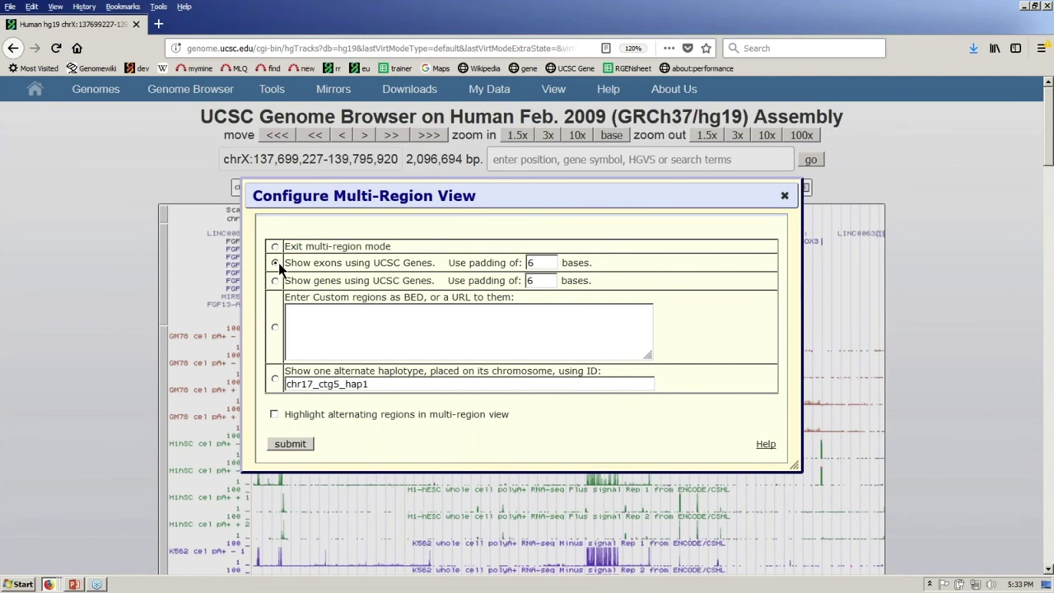
pyautogui.doubleClick(530, 262)
pyautogui.click(671, 231)
pyautogui.click(292, 445)
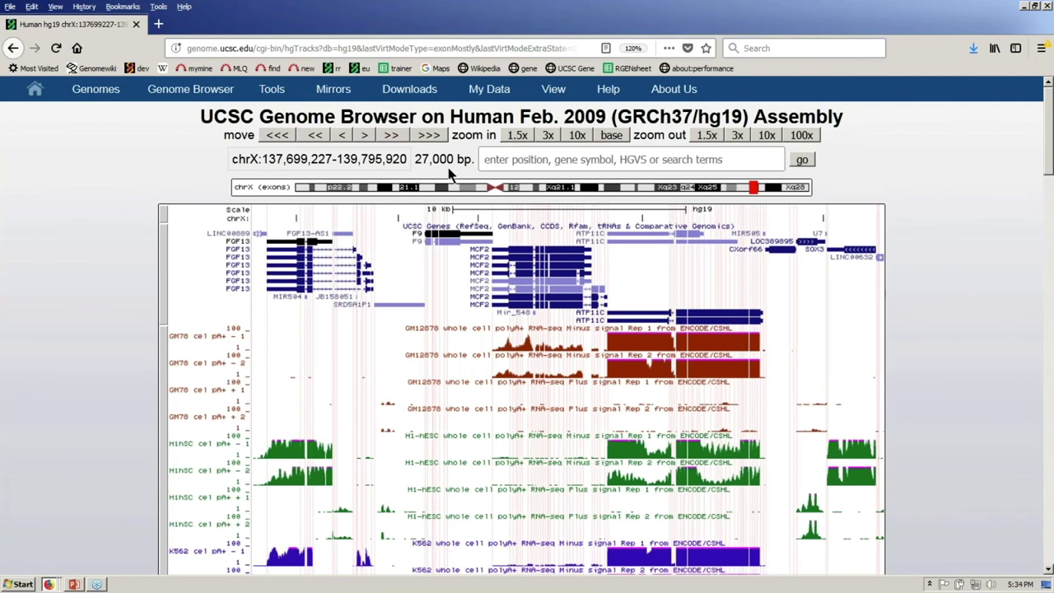
pyautogui.doubleClick(435, 159)
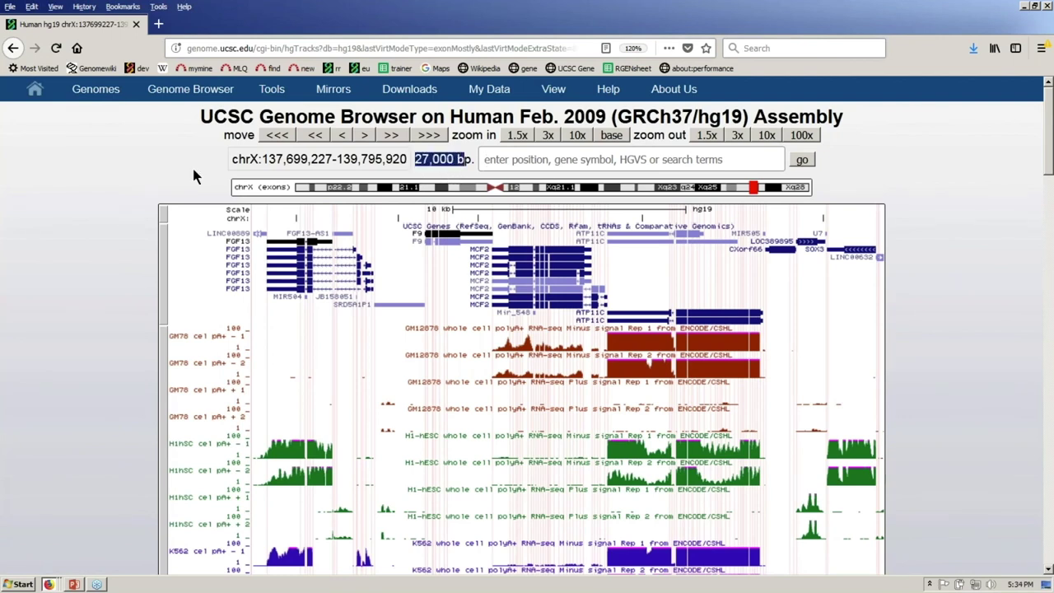
pyautogui.click(98, 149)
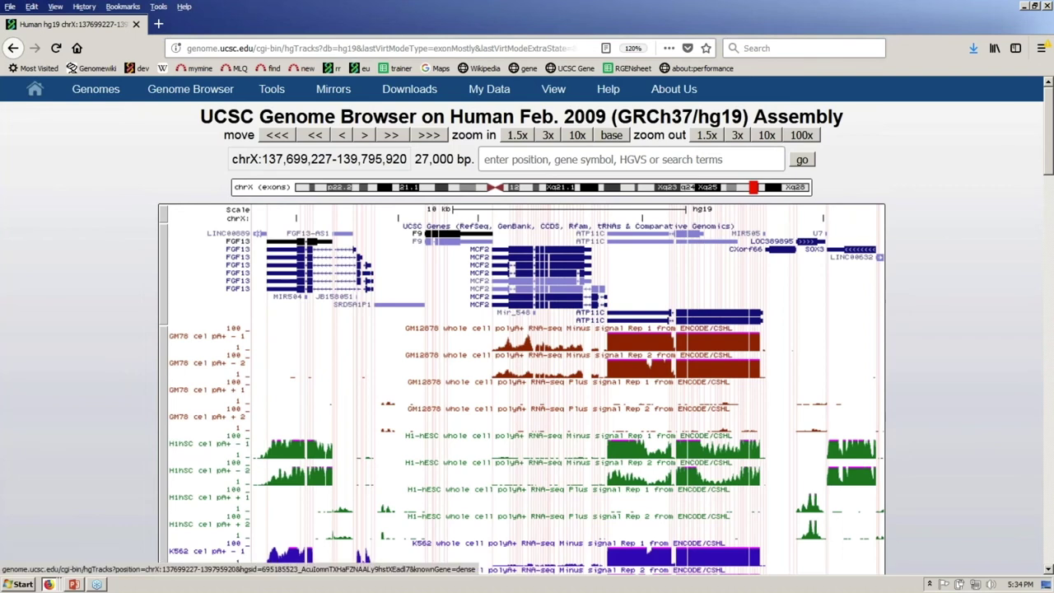
# Reorder the RNA-seq subtracks so the H1-hESC Minus signal replicates come first, followed by the K562 Minus signal replicates above GM12878.
pyautogui.moveTo(1049, 138); pyautogui.dragTo(1049, 159)
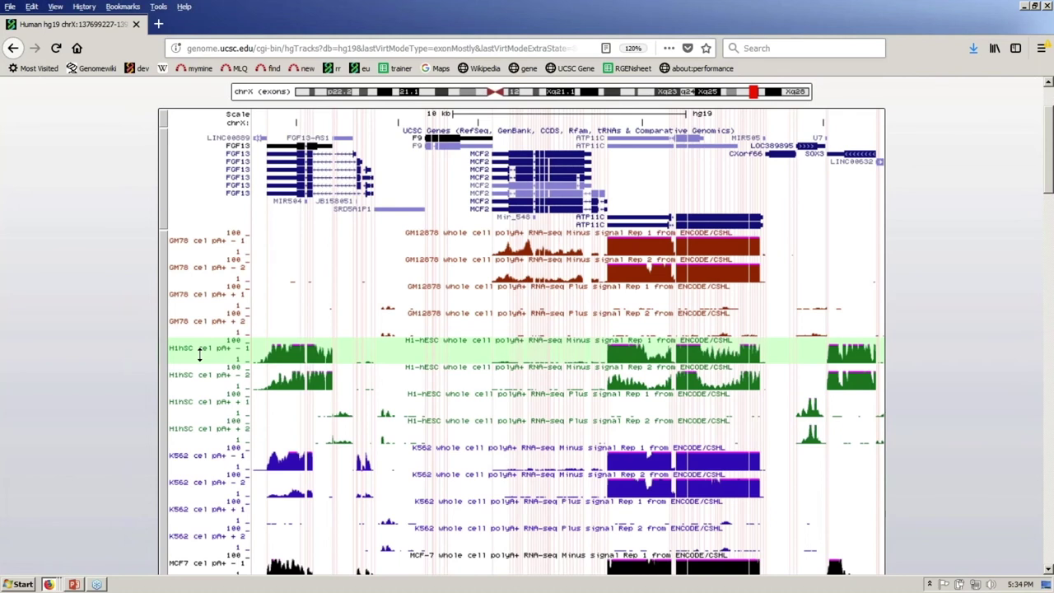
pyautogui.moveTo(200, 352); pyautogui.dragTo(212, 237)
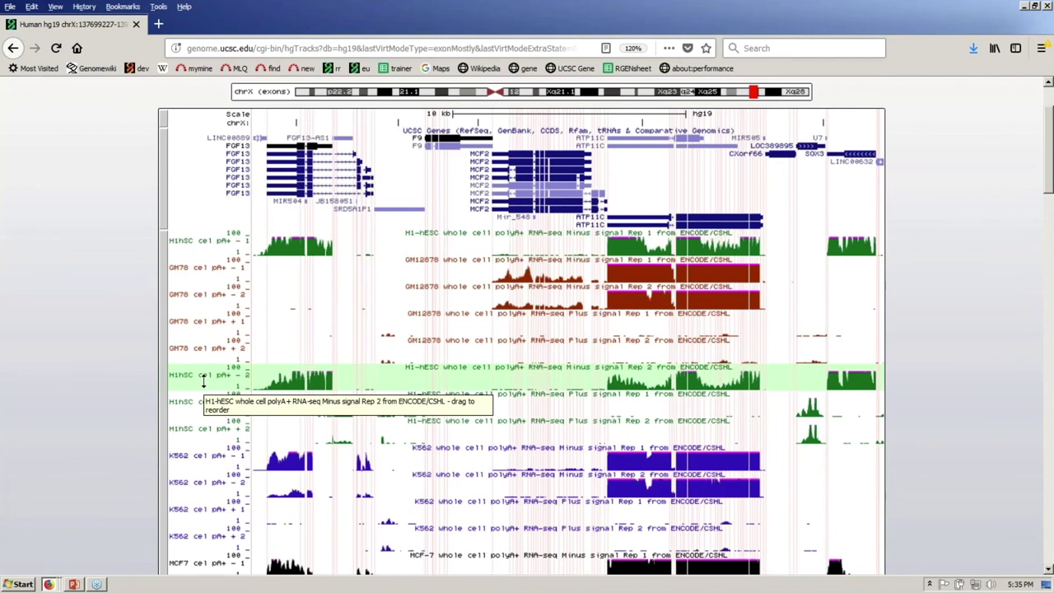
pyautogui.moveTo(203, 380); pyautogui.dragTo(207, 266)
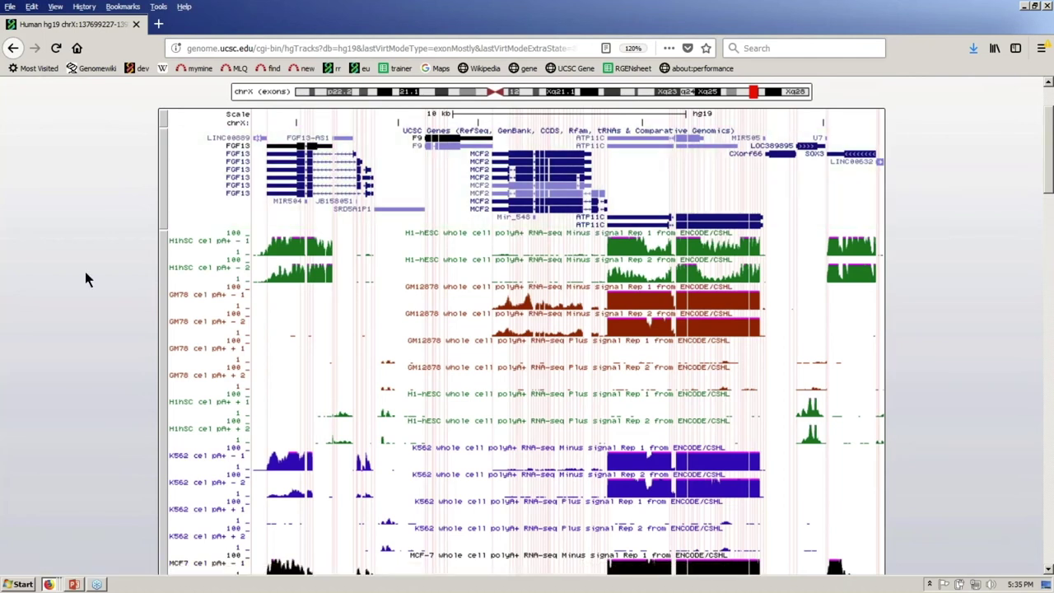
pyautogui.moveTo(232, 455); pyautogui.dragTo(231, 321)
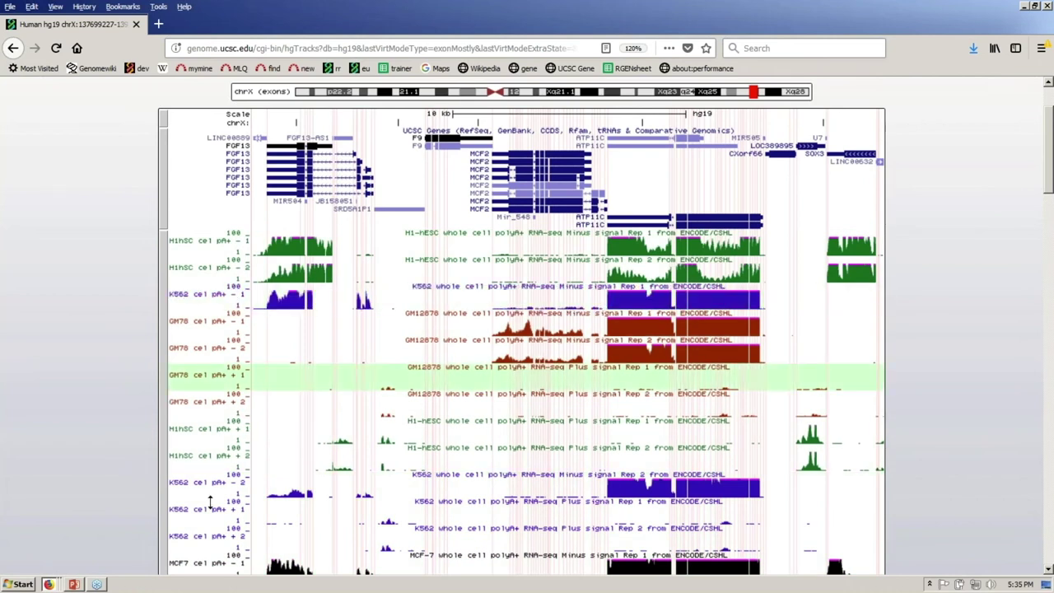
pyautogui.moveTo(218, 486); pyautogui.dragTo(218, 455)
pyautogui.moveTo(218, 347); pyautogui.dragTo(219, 321)
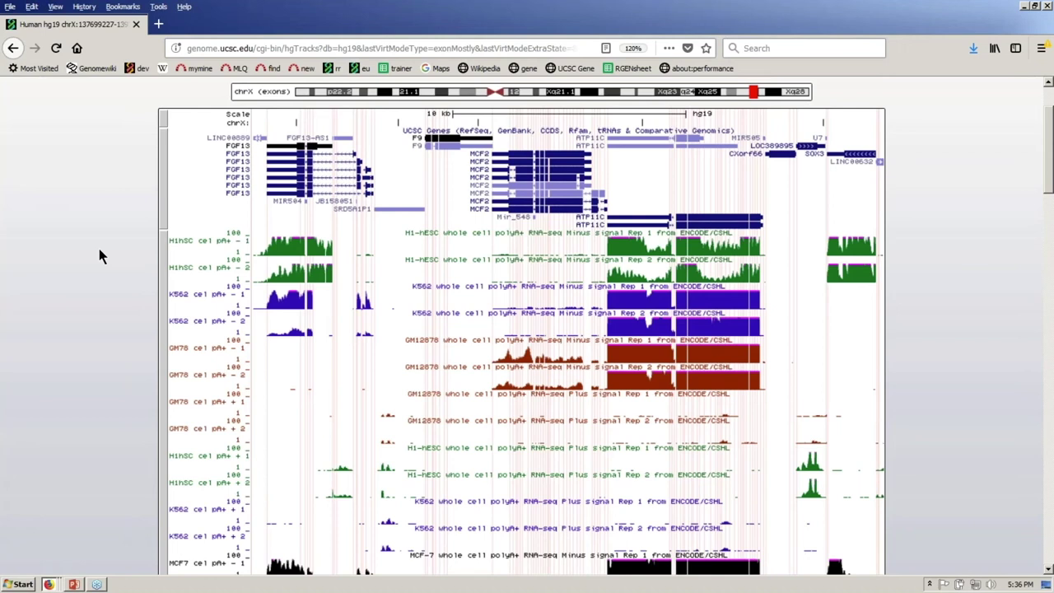
# Switch the display to default view, show the keyboard shortcuts list, and return to exon view.
pyautogui.press('?')
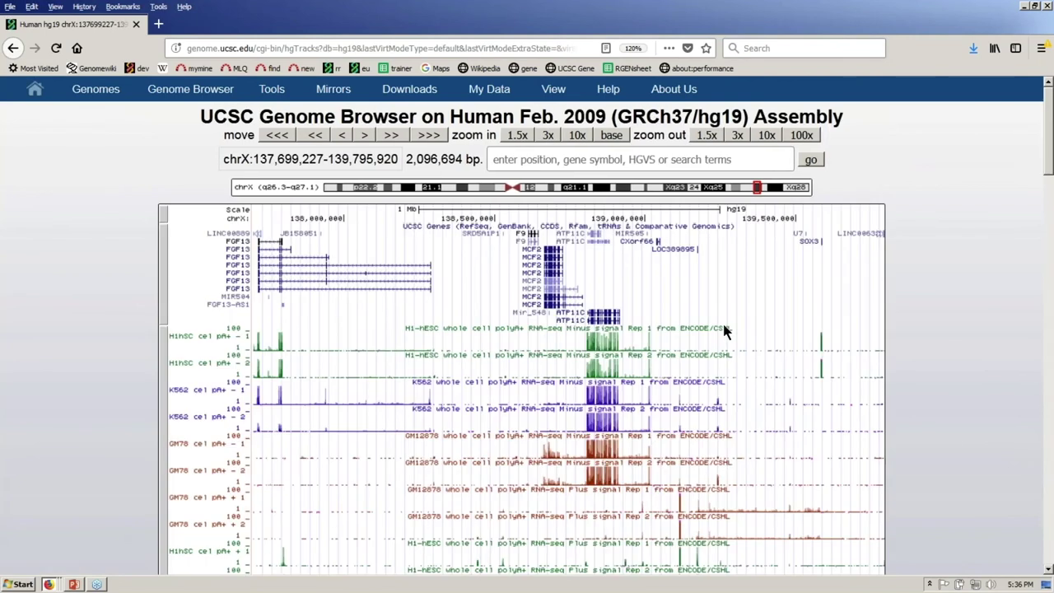
pyautogui.press('?')
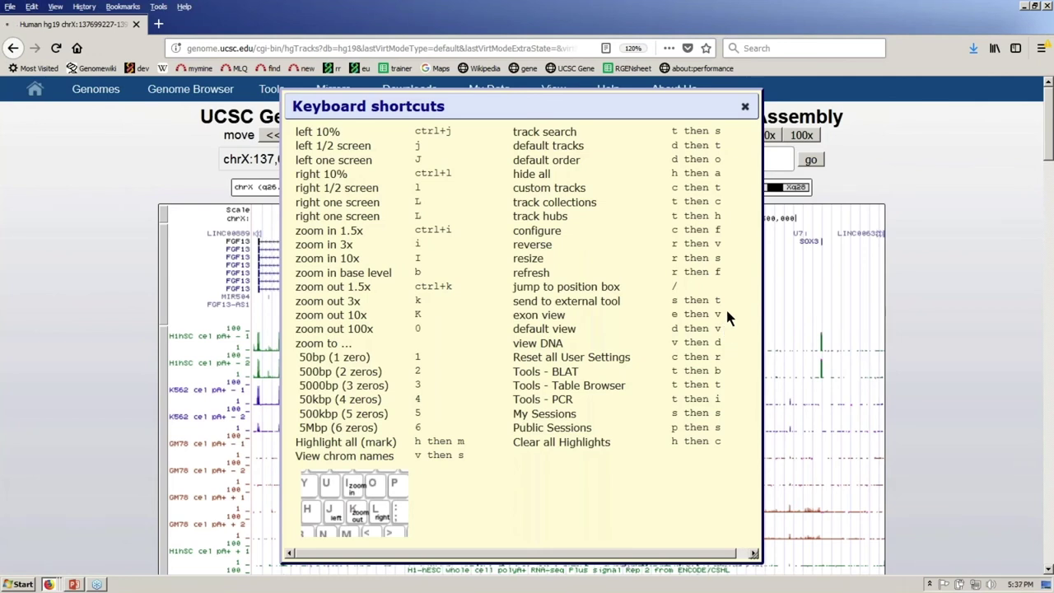
pyautogui.press('e')
pyautogui.press('v')
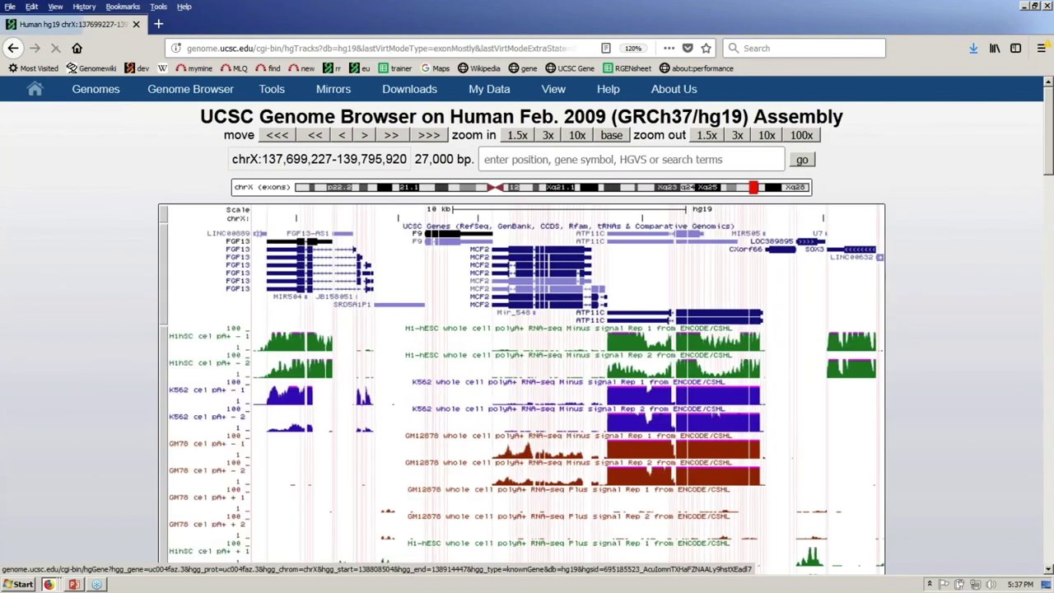
# Shift the exon view to the neighbouring lower chrX coordinates and zoom in to chrX:136,004,888-136,648,984.
pyautogui.moveTo(414, 284); pyautogui.dragTo(791, 280)
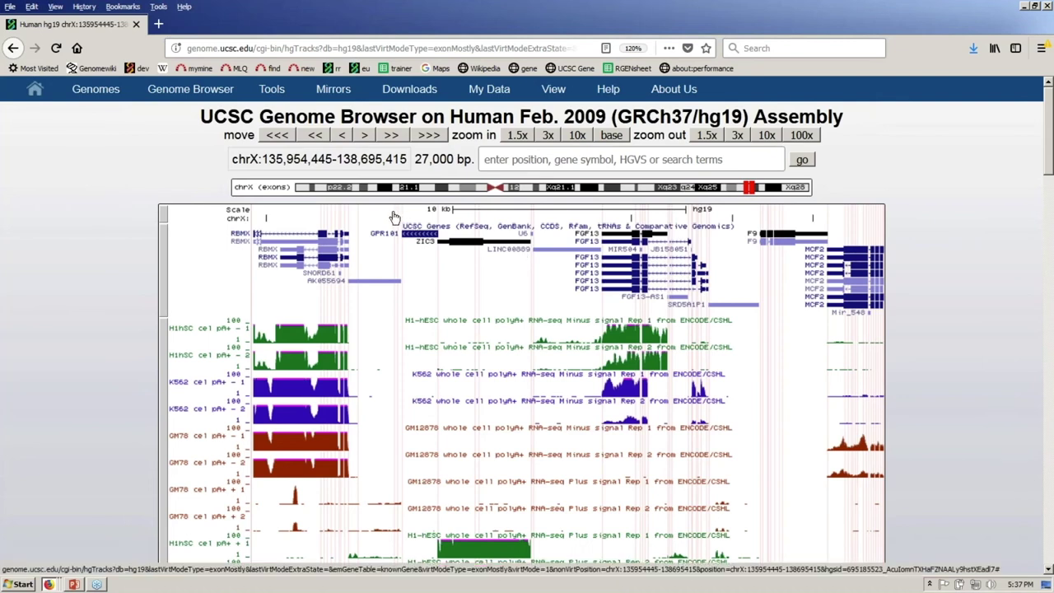
pyautogui.moveTo(394, 216); pyautogui.dragTo(452, 217)
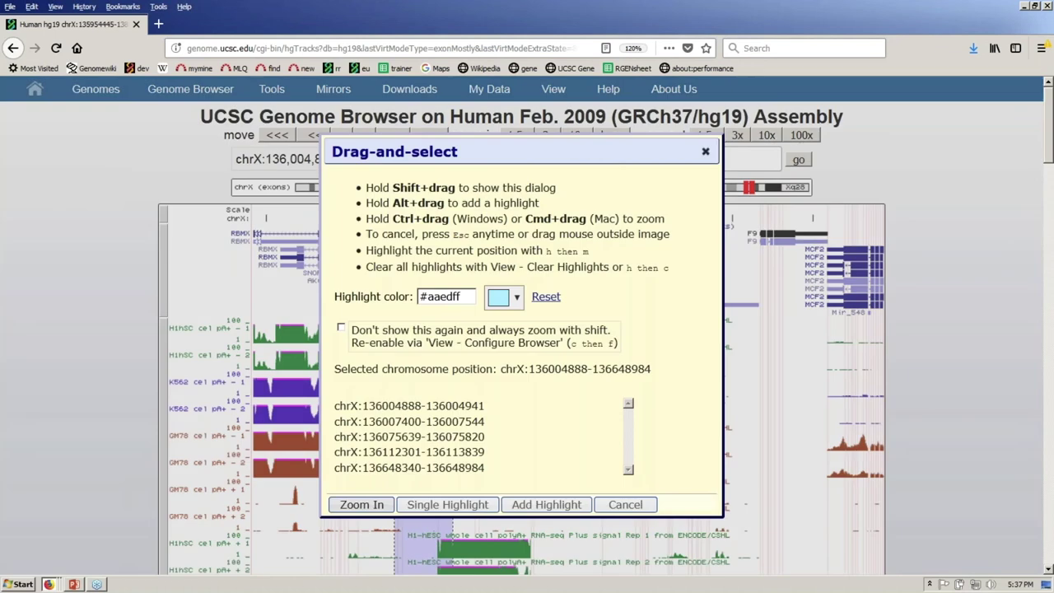
pyautogui.click(375, 506)
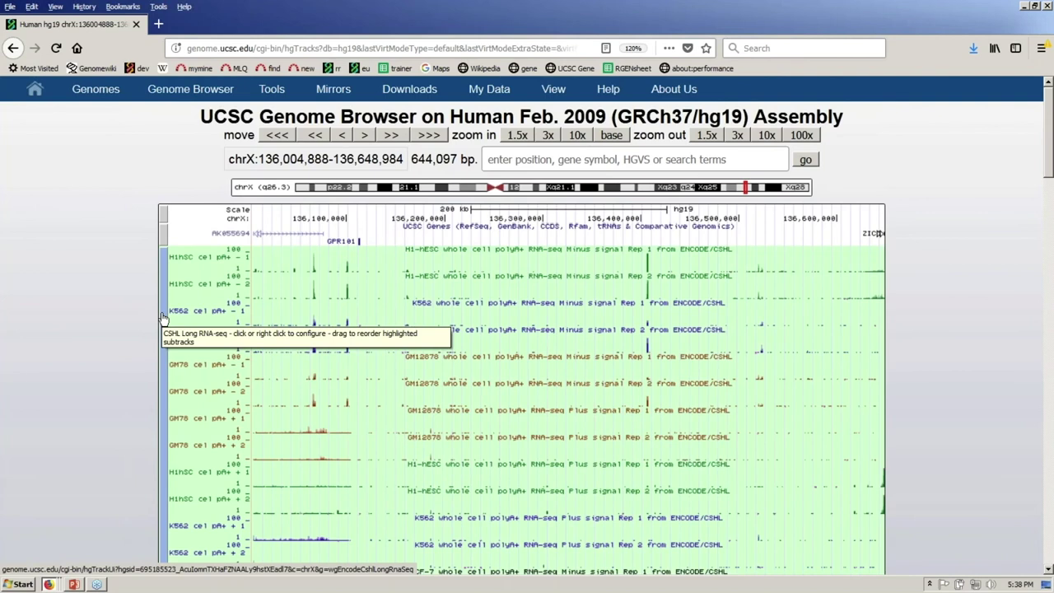
# Hide the whole CSHL Long RNA-seq track set.
pyautogui.rightClick(163, 318)
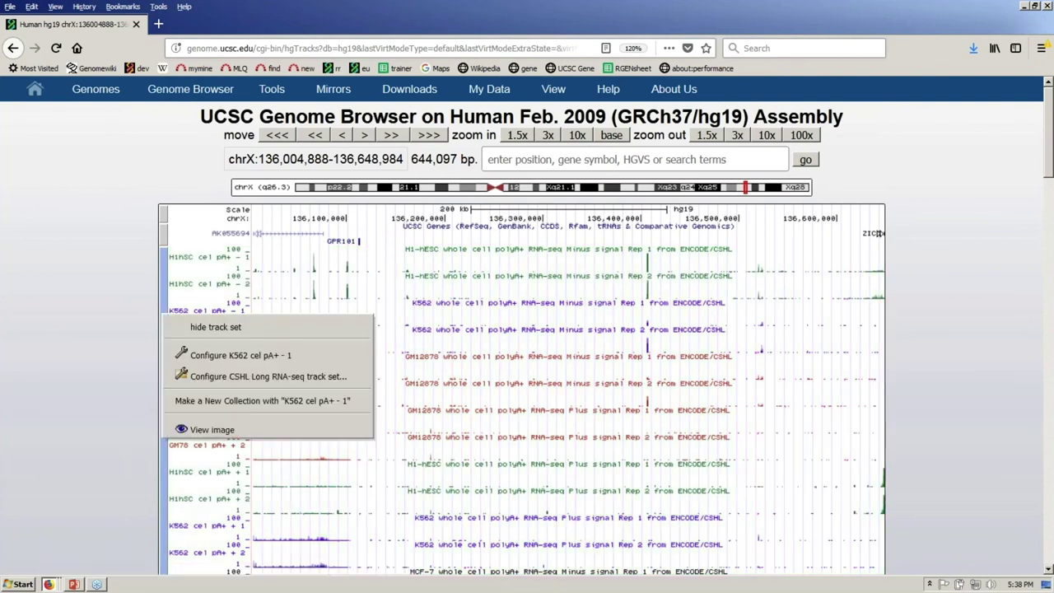
pyautogui.click(215, 327)
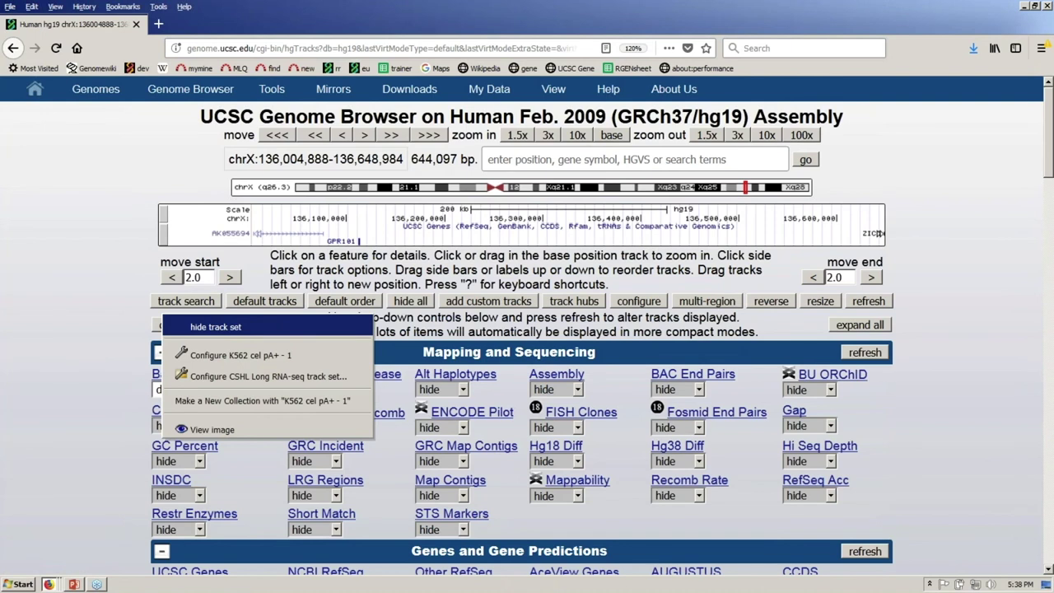
pyautogui.click(220, 323)
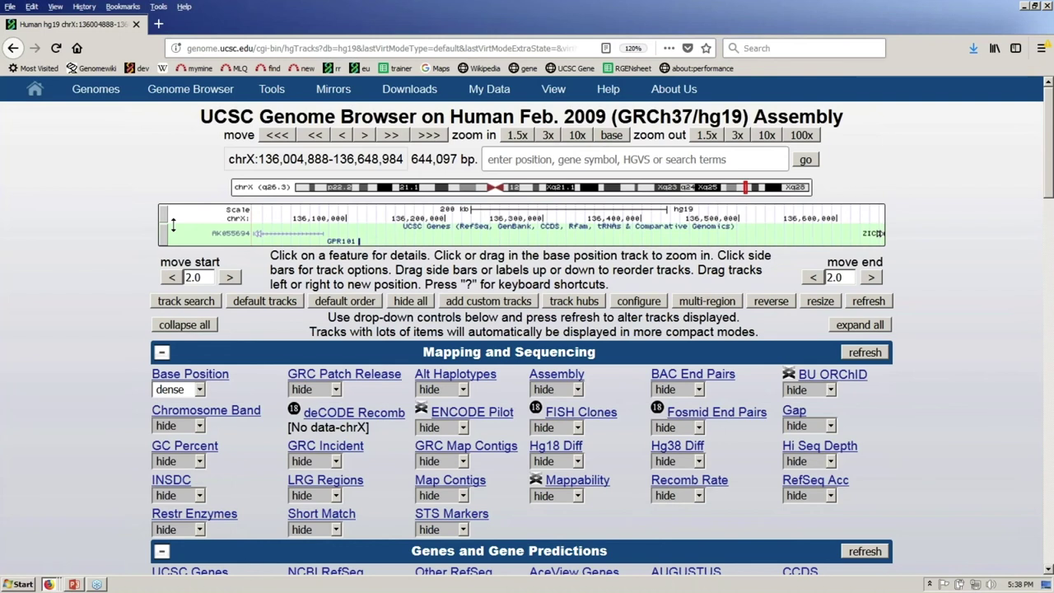
# Open ctExamples.txt from the australia2018 workshop file index and copy its web address.
pyautogui.hotkey('alt', 'Tab')
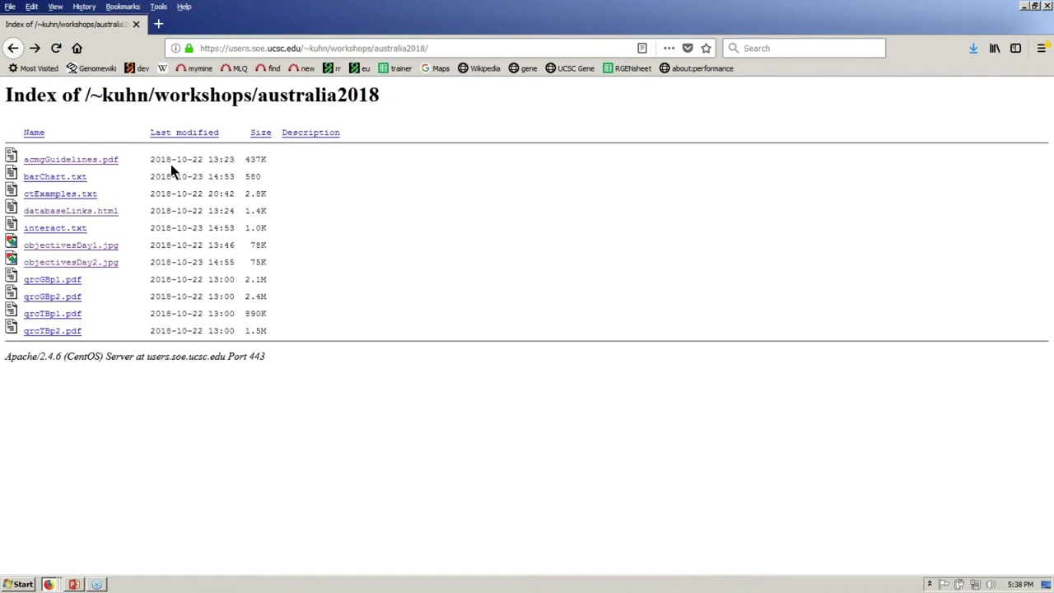
pyautogui.click(96, 200)
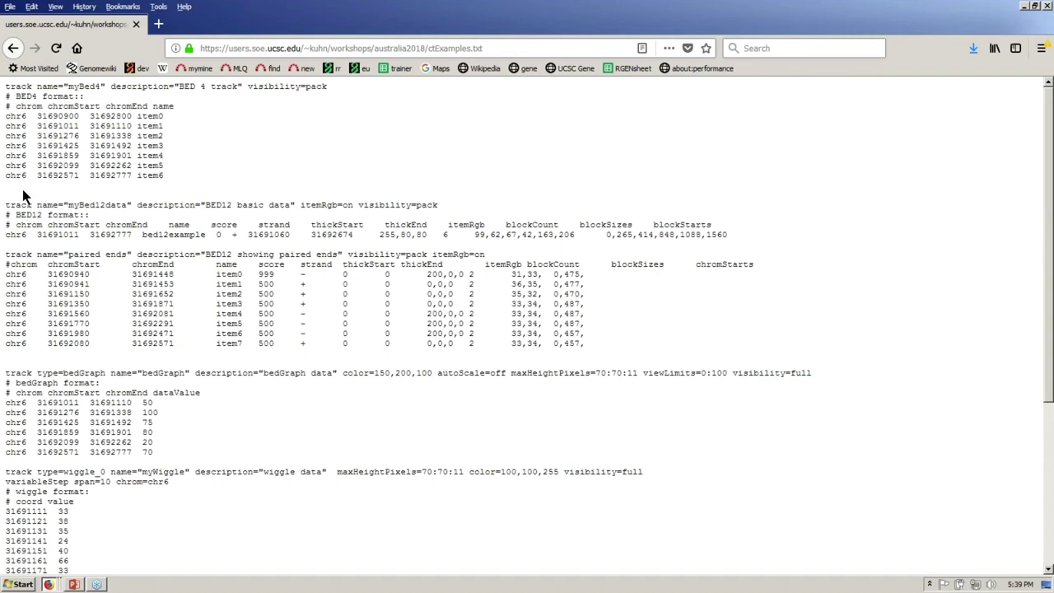
pyautogui.hotkey('ctrl', 'a')
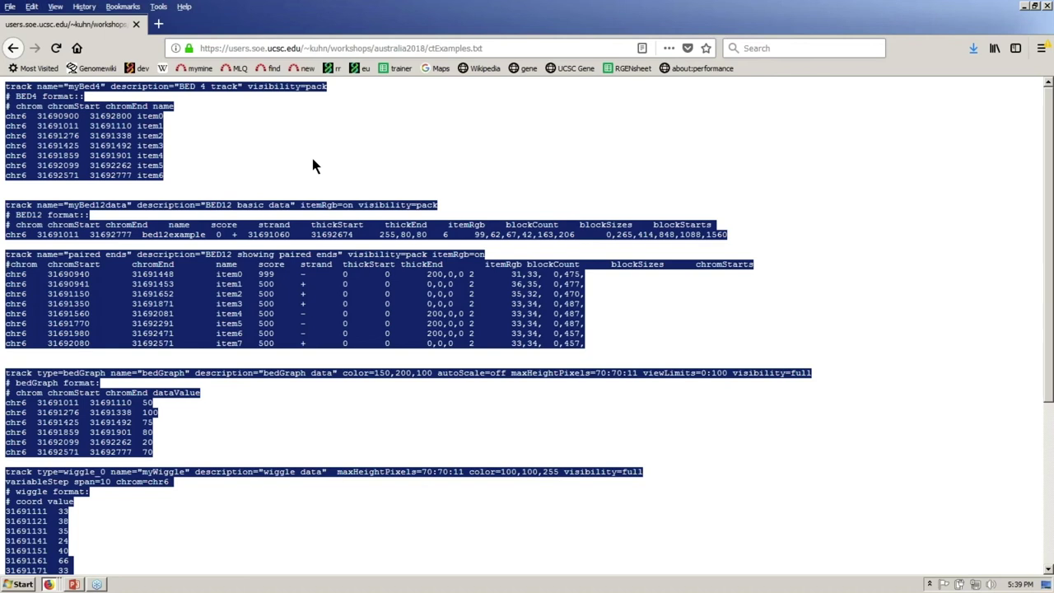
pyautogui.click(483, 47)
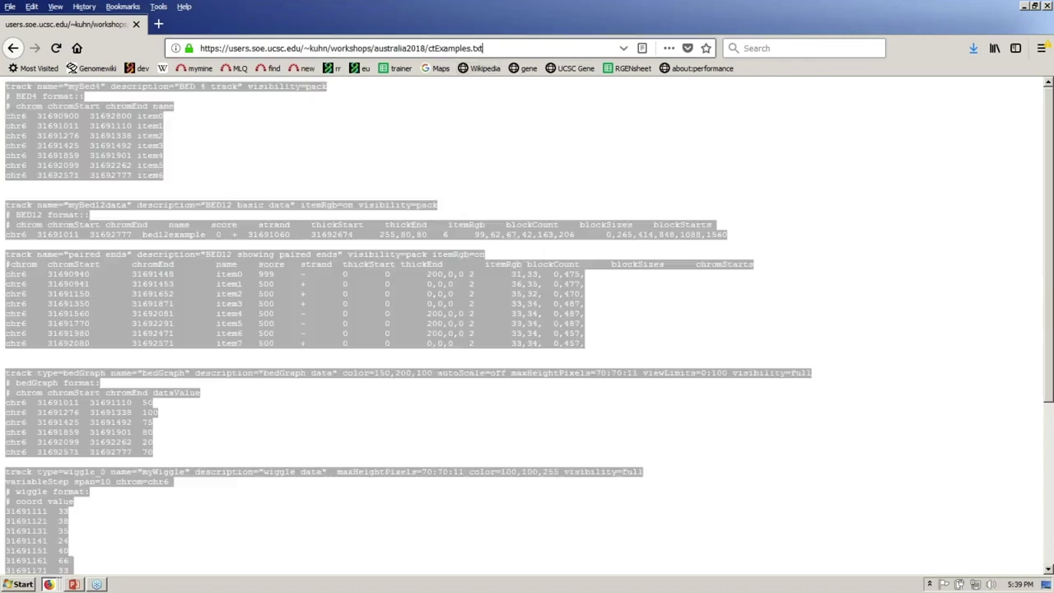
pyautogui.hotkey('ctrl', 'a')
pyautogui.rightClick(296, 51)
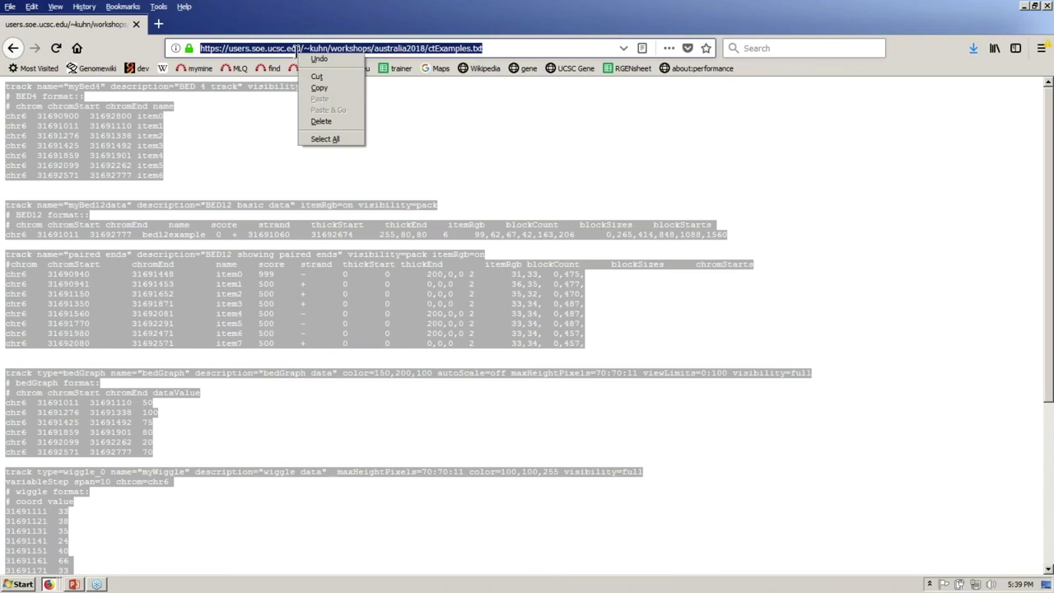
pyautogui.click(341, 89)
# Add custom tracks to the hg19 assembly by submitting the copied ctExamples.txt URL as the data source.
pyautogui.hotkey('alt', 'Tab')
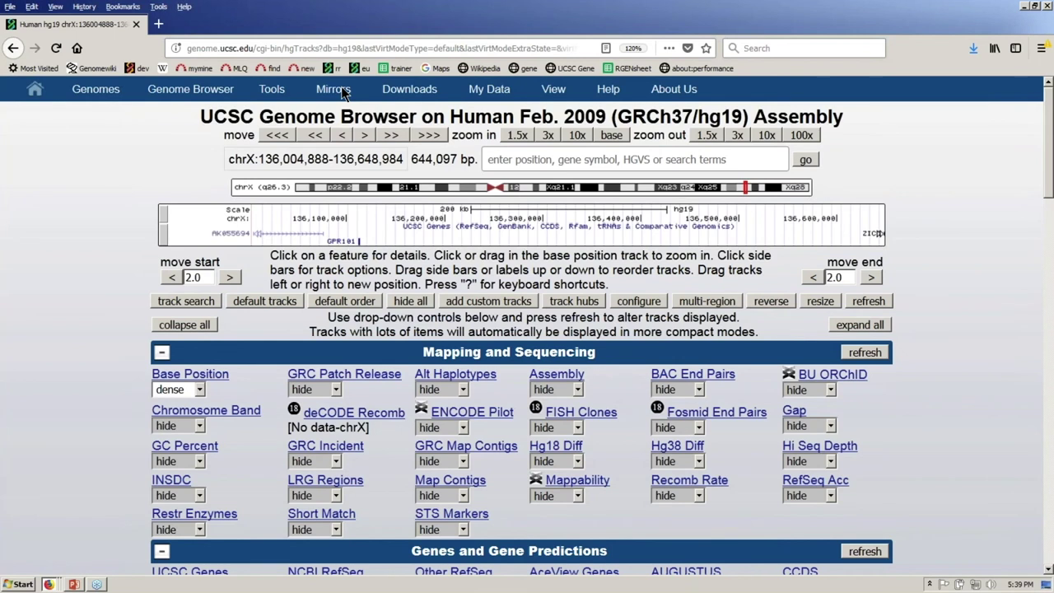
pyautogui.moveTo(498, 95)
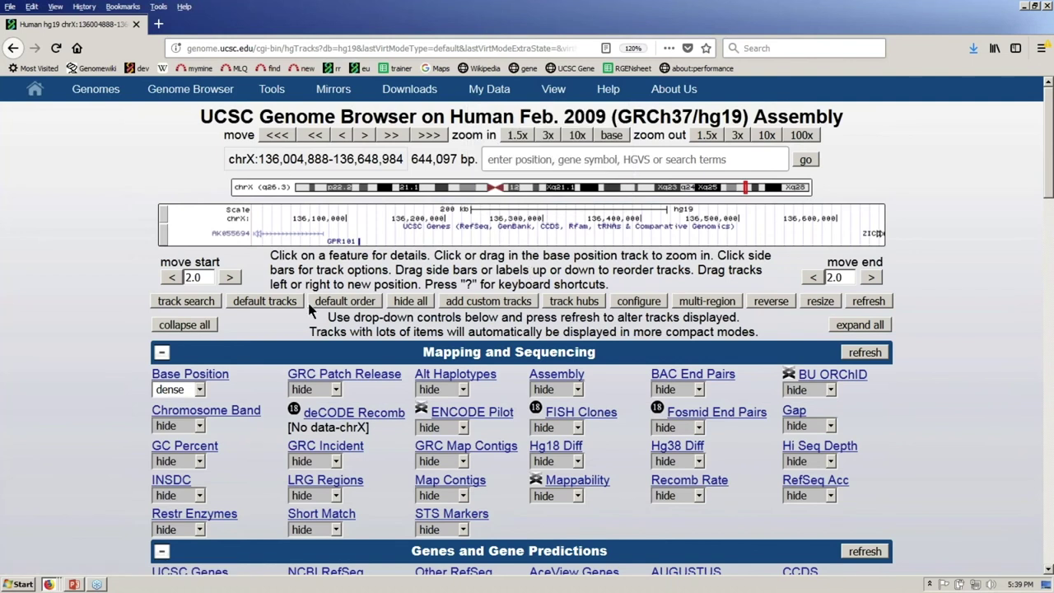
pyautogui.click(517, 308)
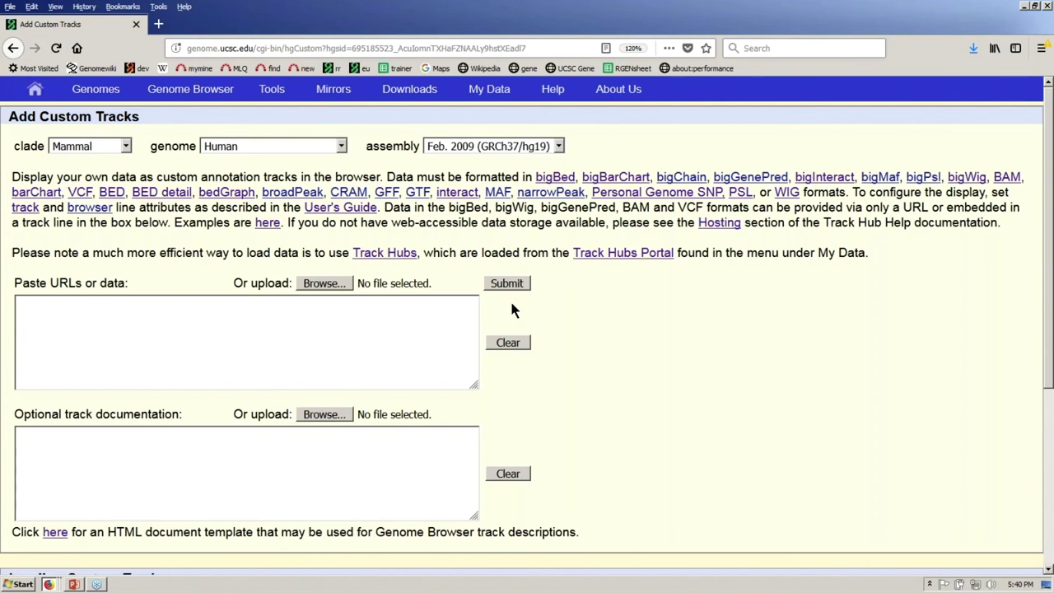
pyautogui.hotkey('ctrl', 'v')
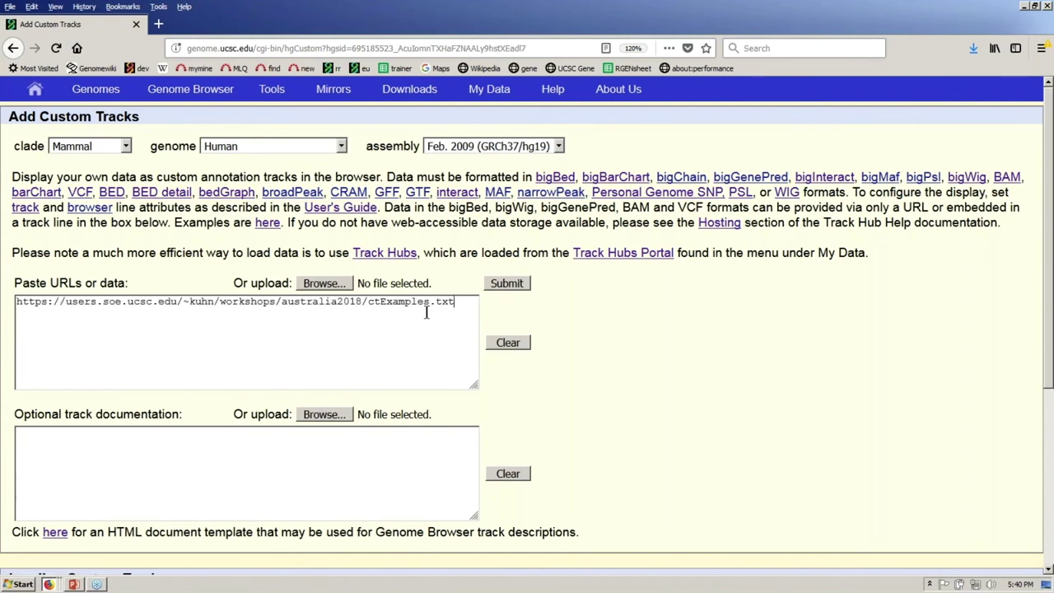
pyautogui.click(522, 284)
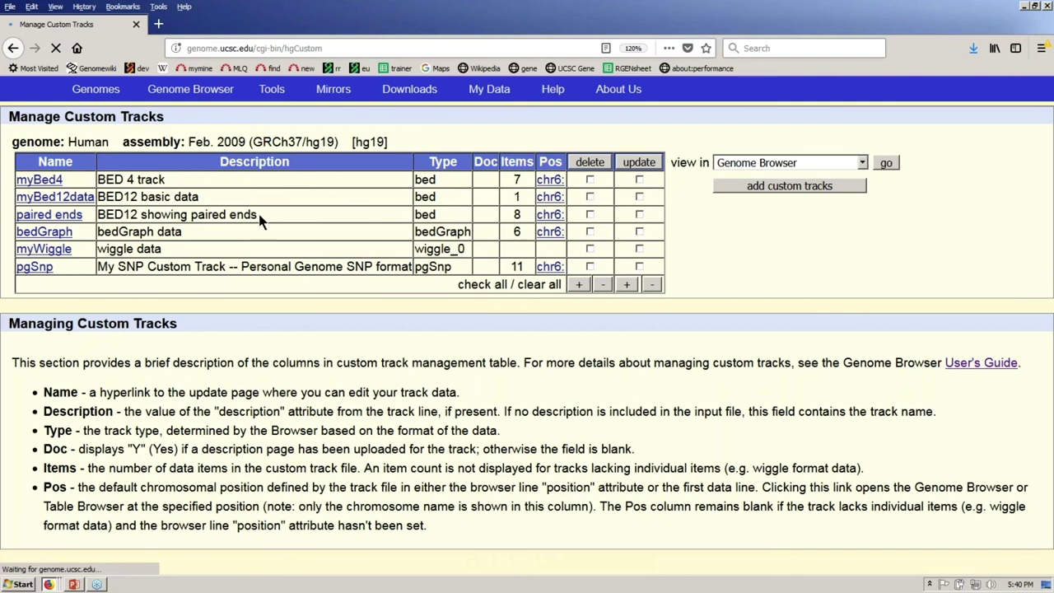
# Review the paired ends and bedGraph entries among the custom tracks, and open the myBed4 track's chr6 position in the Genome Browser.
pyautogui.moveTo(260, 219); pyautogui.dragTo(97, 216)
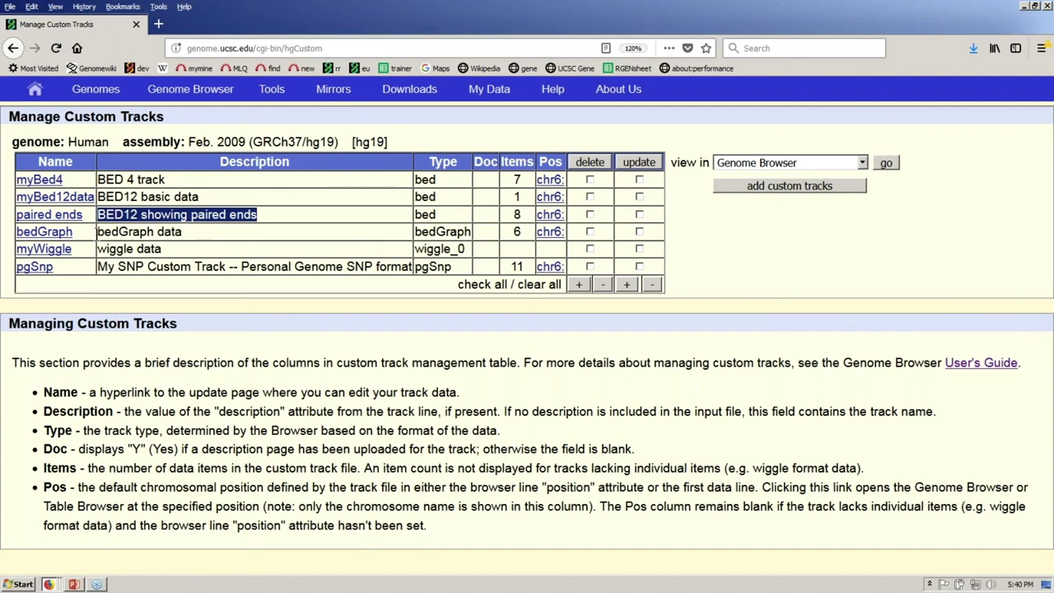
pyautogui.moveTo(82, 232); pyautogui.dragTo(15, 234)
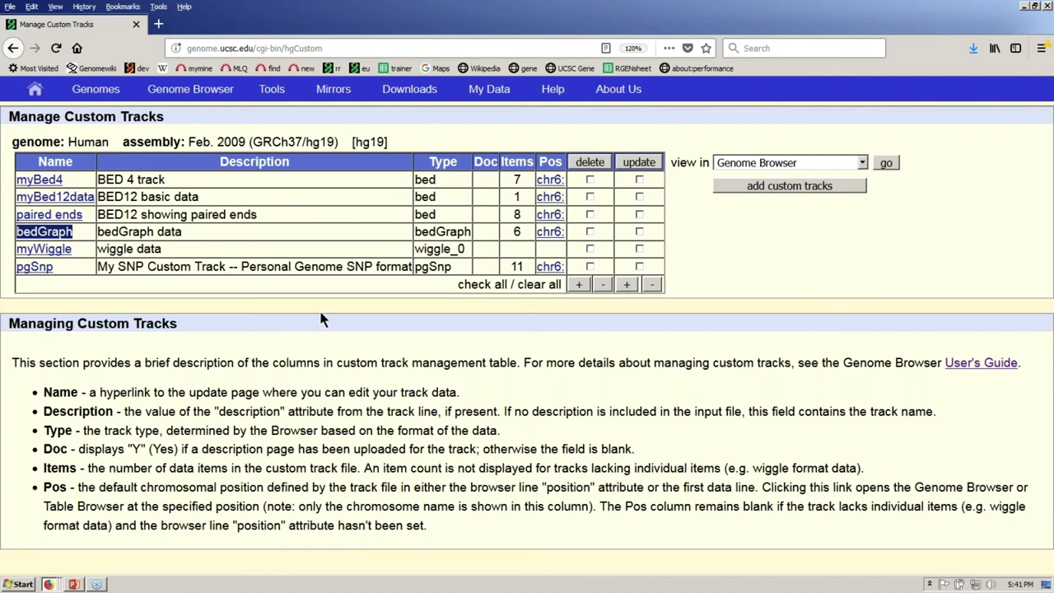
pyautogui.click(557, 181)
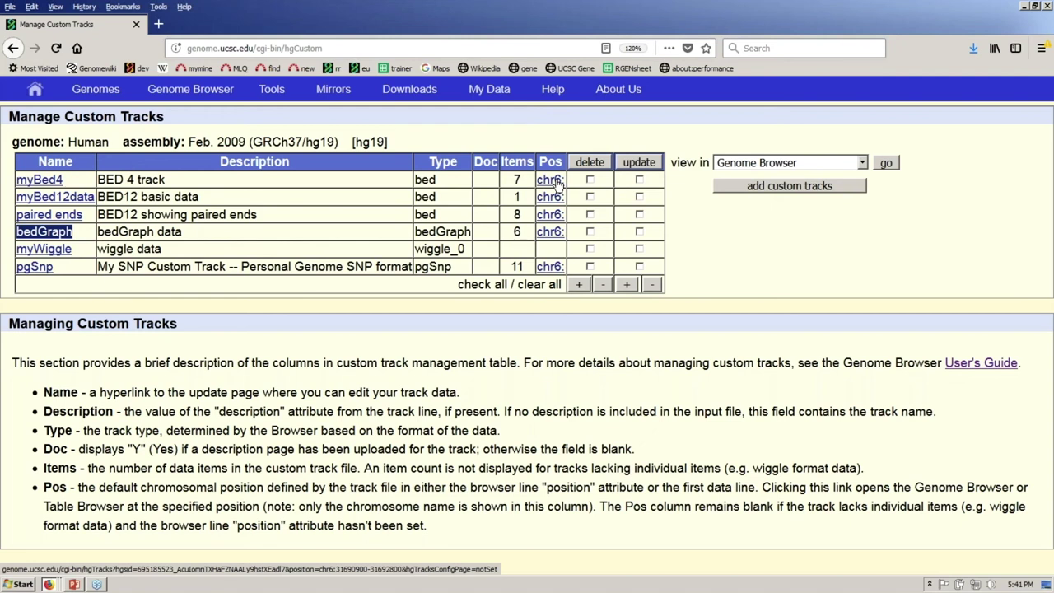
pyautogui.click(558, 182)
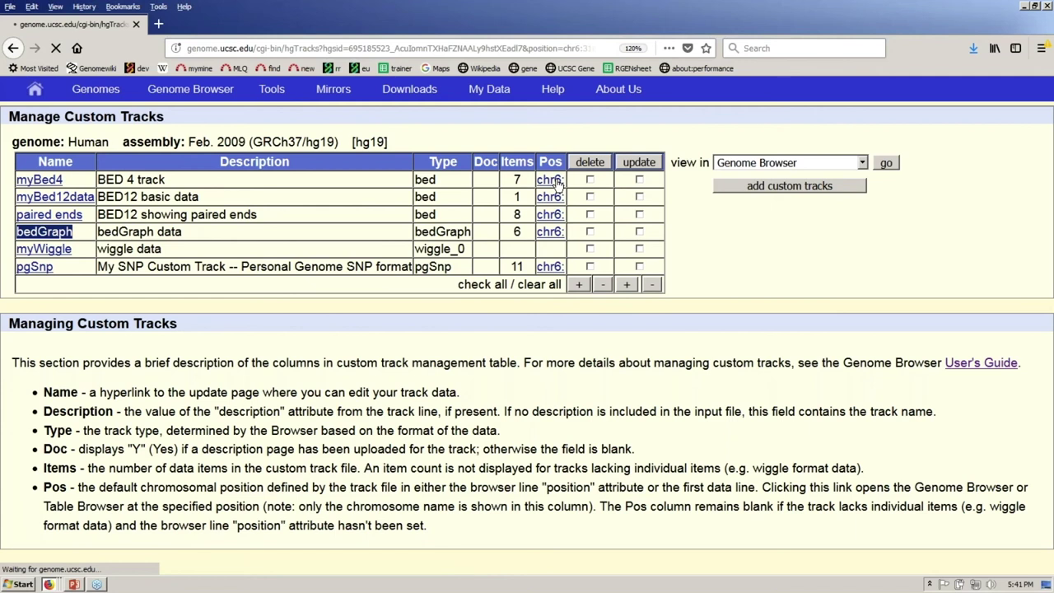
# Examine the myBed4 and paired ends track lines in ctExamples.txt, including their name, description and visibility attributes.
pyautogui.hotkey('alt', 'Tab')
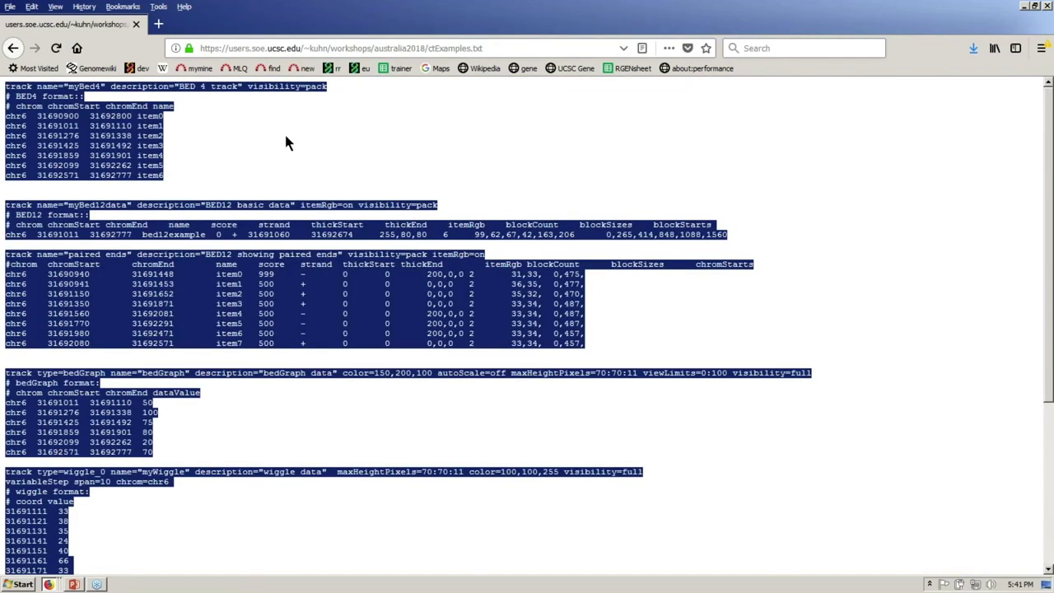
pyautogui.click(206, 151)
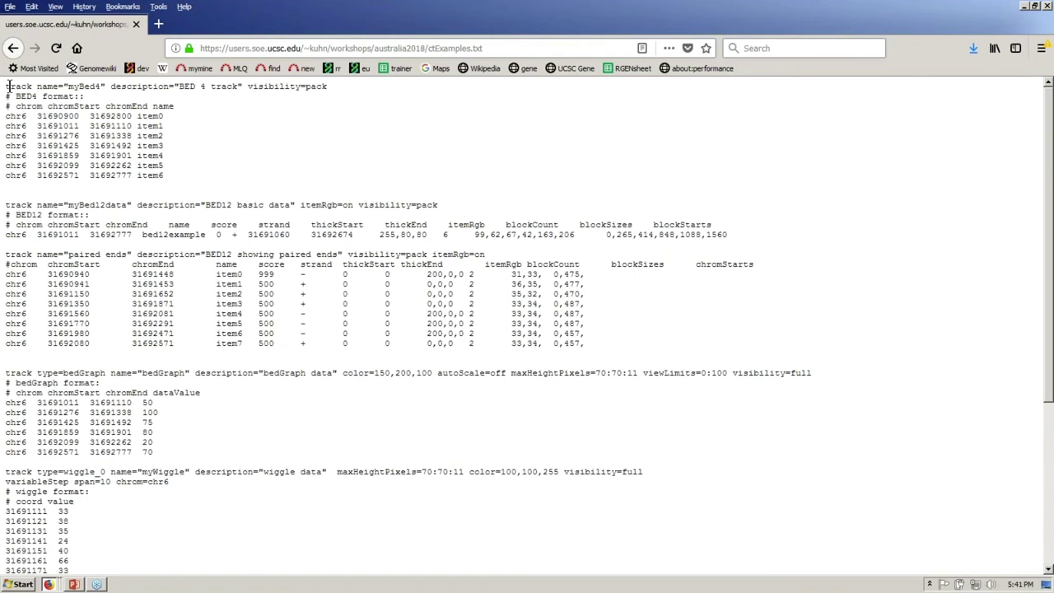
pyautogui.moveTo(5, 85); pyautogui.dragTo(237, 86)
pyautogui.click(267, 412)
pyautogui.moveTo(205, 255); pyautogui.dragTo(337, 258)
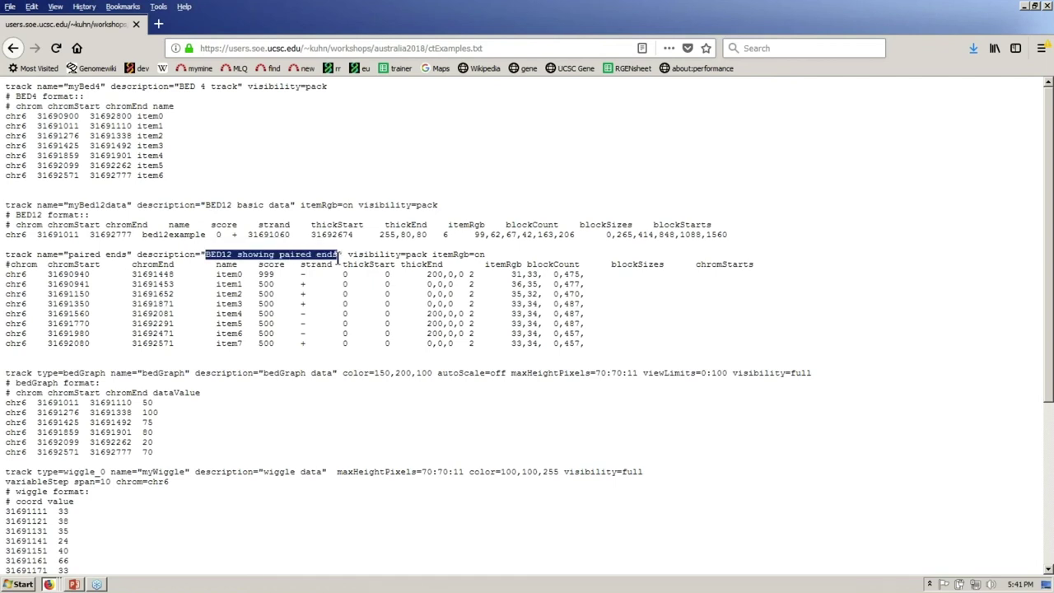
pyautogui.click(239, 152)
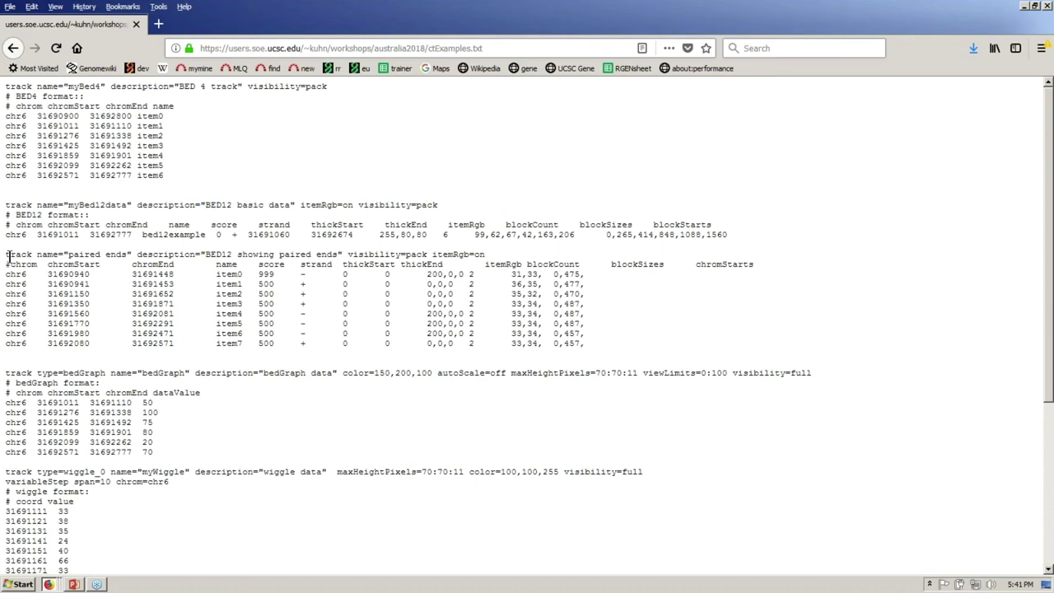
pyautogui.moveTo(5, 255); pyautogui.dragTo(33, 257)
pyautogui.click(41, 257)
pyautogui.moveTo(122, 258); pyautogui.dragTo(425, 256)
pyautogui.click(429, 149)
# Compare the BED 4 custom track drawn in the Genome Browser with its source data in ctExamples.txt.
pyautogui.hotkey('alt', 'Tab')
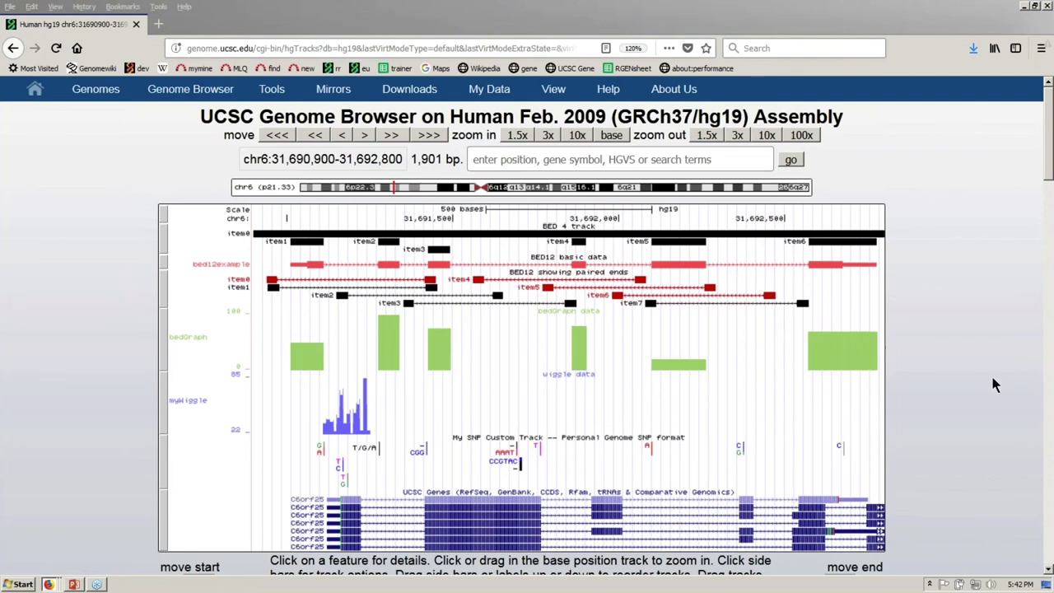
pyautogui.click(183, 258)
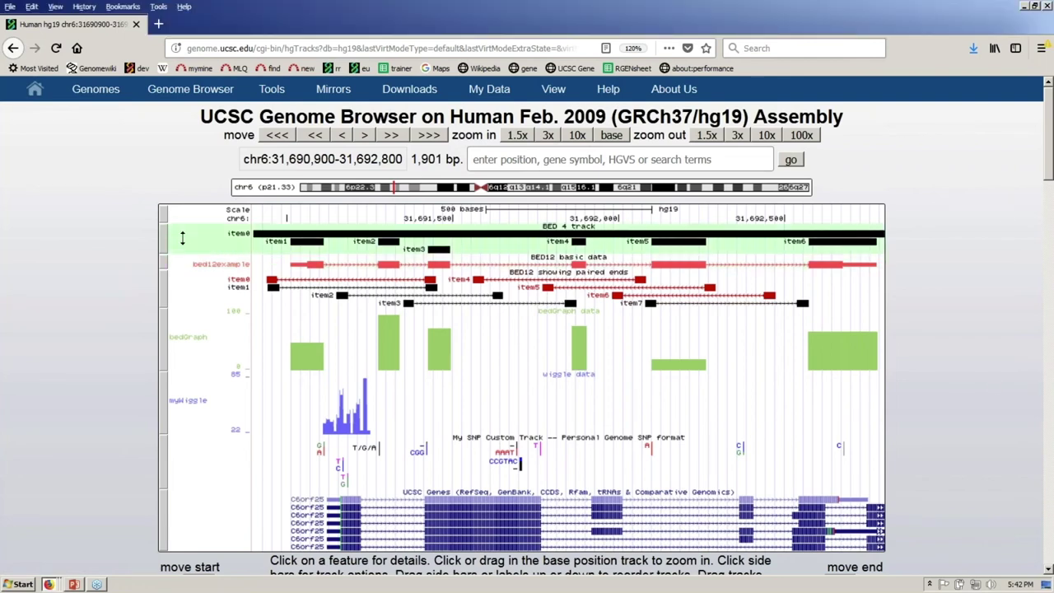
pyautogui.hotkey('alt', 'Tab')
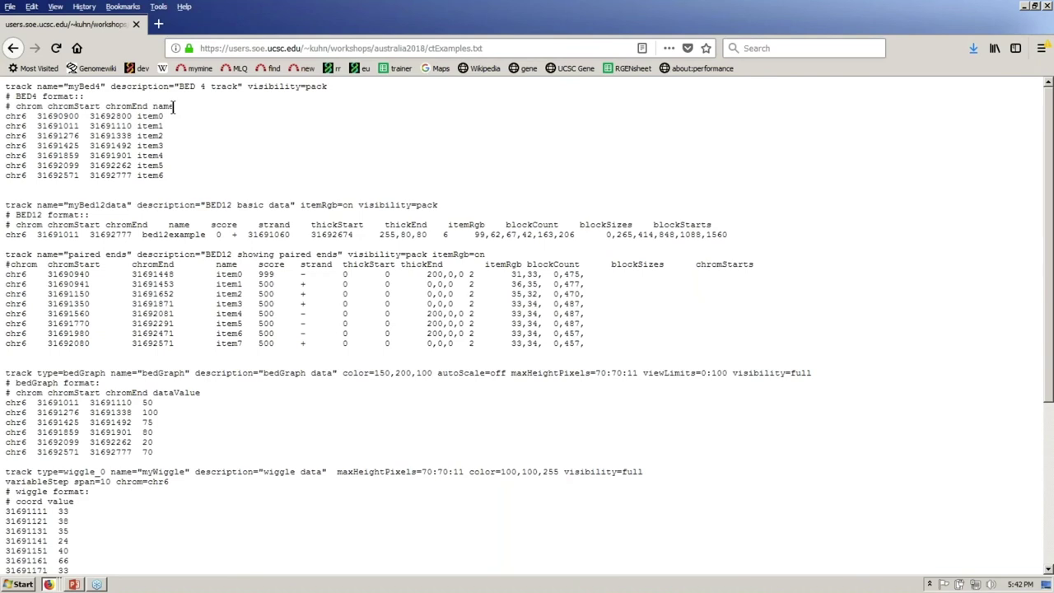
# Examine the BED4 column headers chrom, chromStart, chromEnd and name in ctExamples.txt, and view the custom tracks in the Genome Browser.
pyautogui.moveTo(153, 106); pyautogui.dragTo(191, 107)
pyautogui.moveTo(16, 106); pyautogui.dragTo(149, 107)
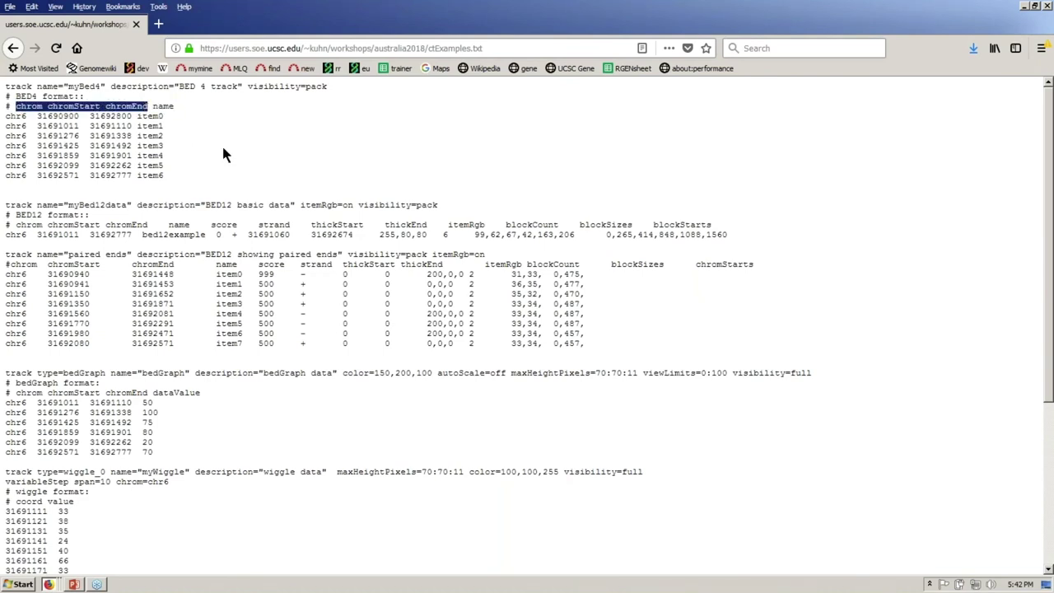
pyautogui.hotkey('alt', 'Tab')
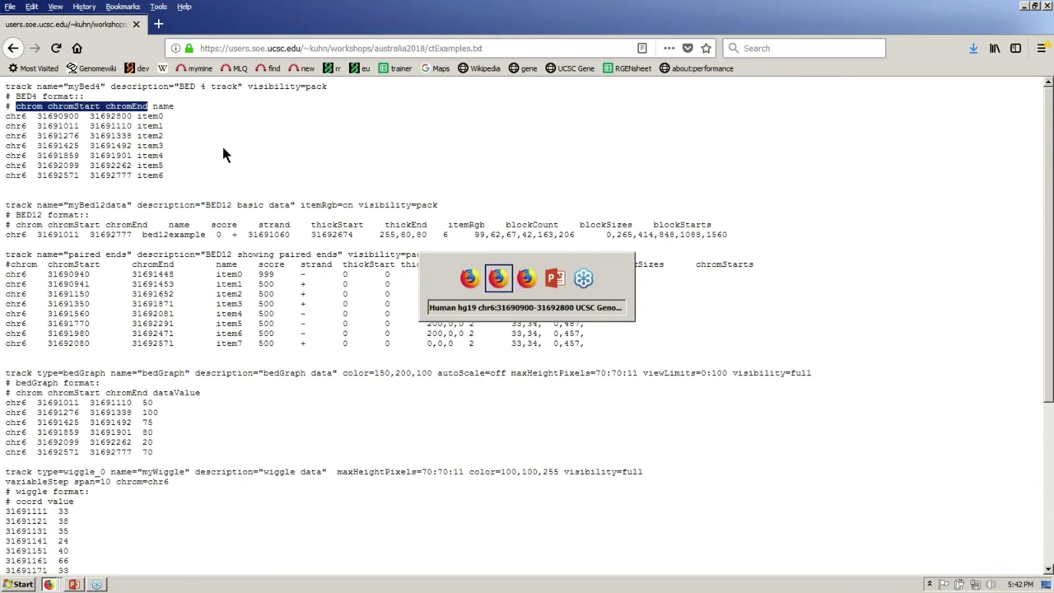
pyautogui.hotkey('alt', 'Tab')
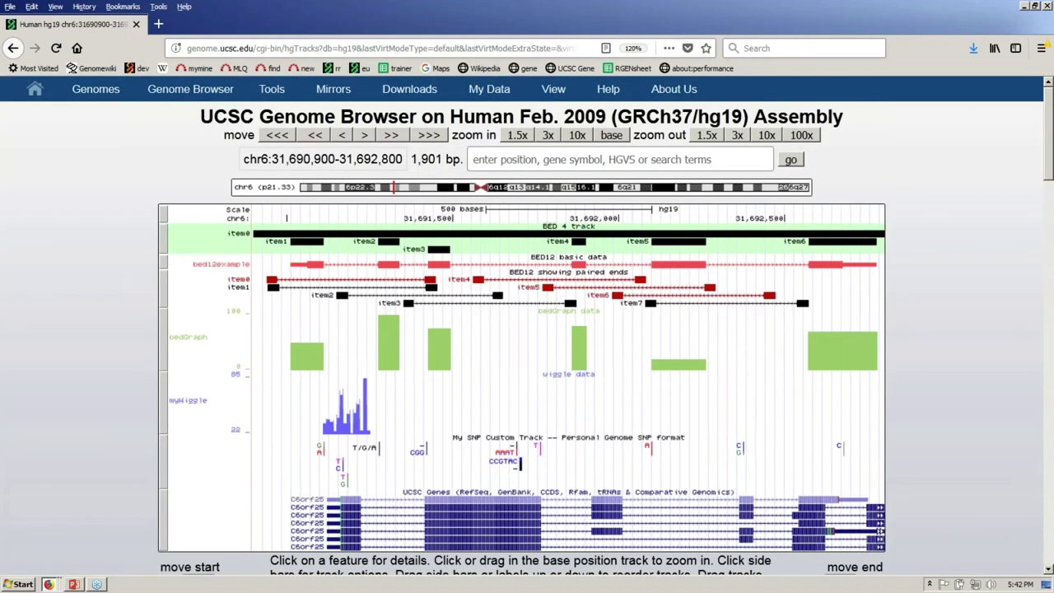
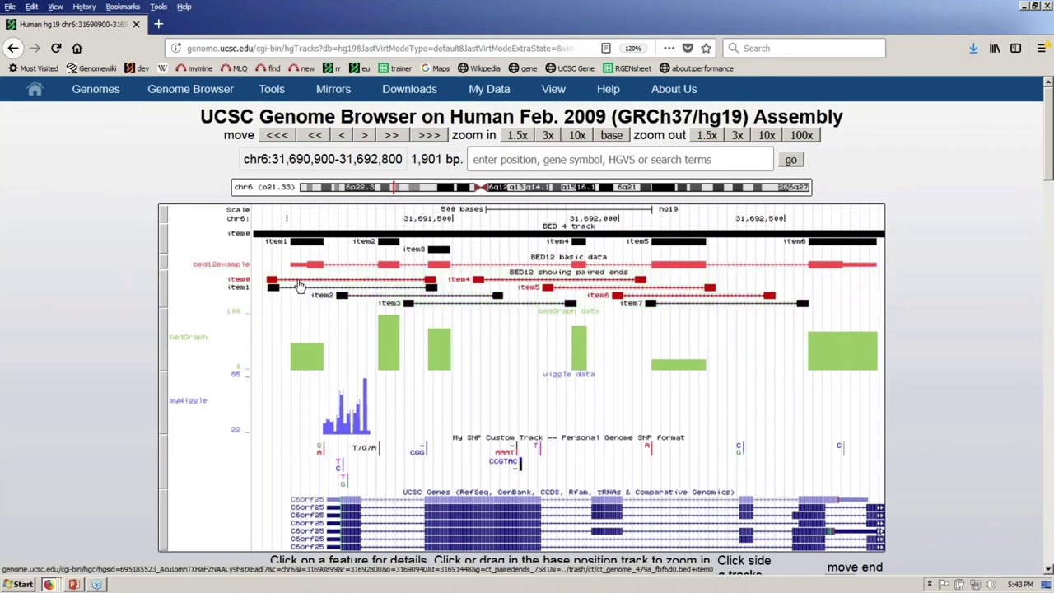
# Examine the paired ends section of ctExamples.txt, including its BED12 column headers, strand, thickStart, thickEnd and itemRgb values.
pyautogui.hotkey('alt', 'Tab')
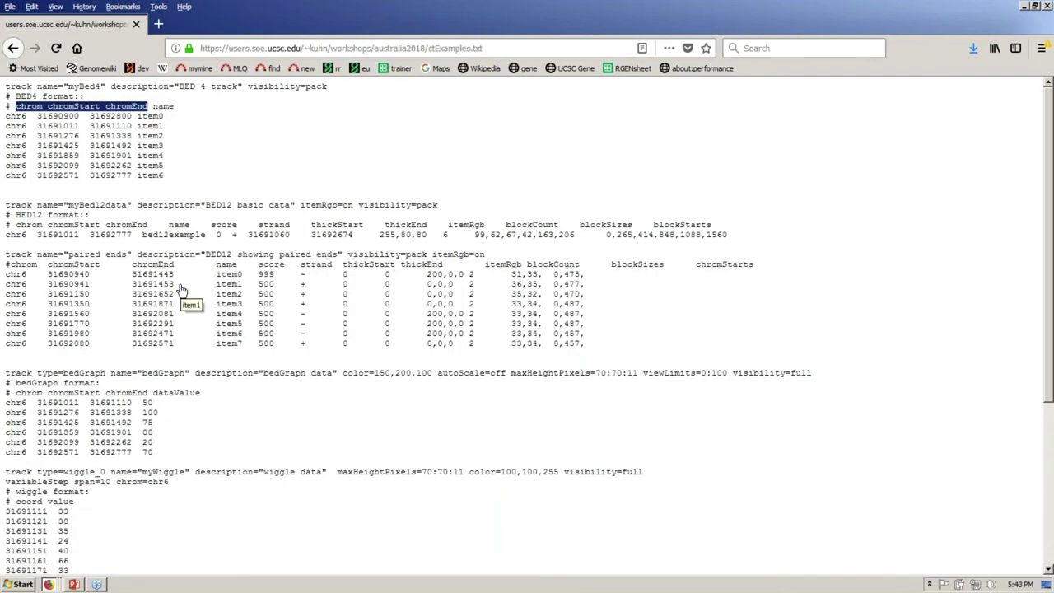
pyautogui.moveTo(6, 264); pyautogui.dragTo(735, 265)
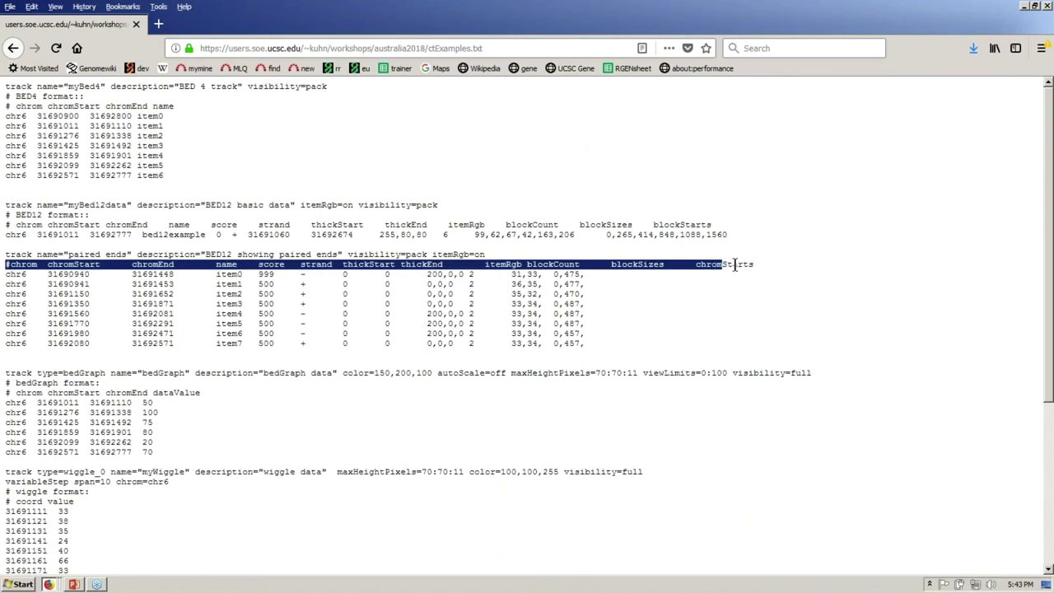
pyautogui.click(612, 310)
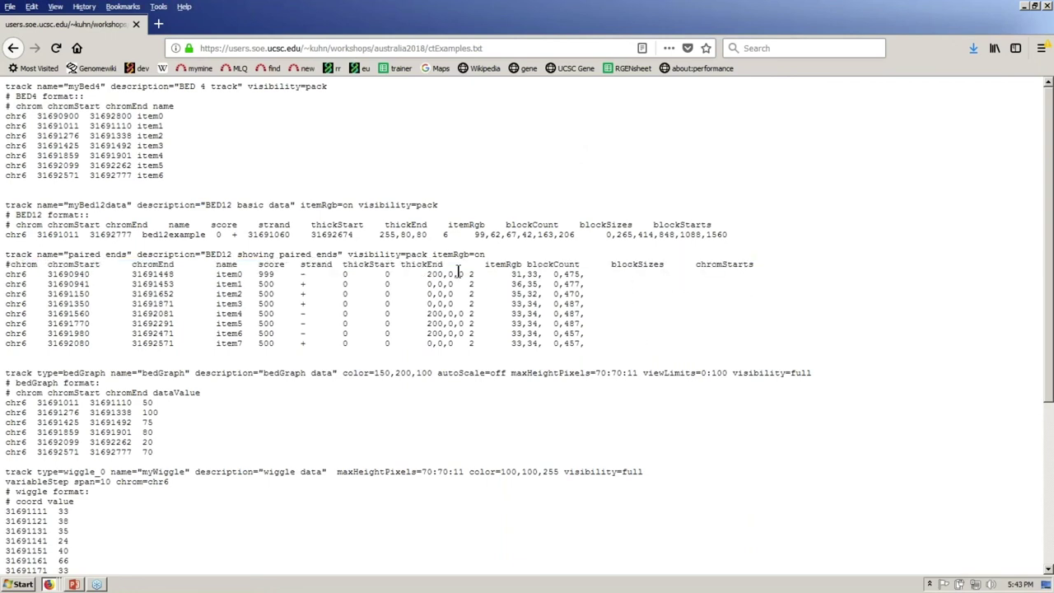
pyautogui.doubleClick(488, 266)
pyautogui.moveTo(427, 273); pyautogui.dragTo(442, 274)
pyautogui.moveTo(298, 274); pyautogui.dragTo(460, 283)
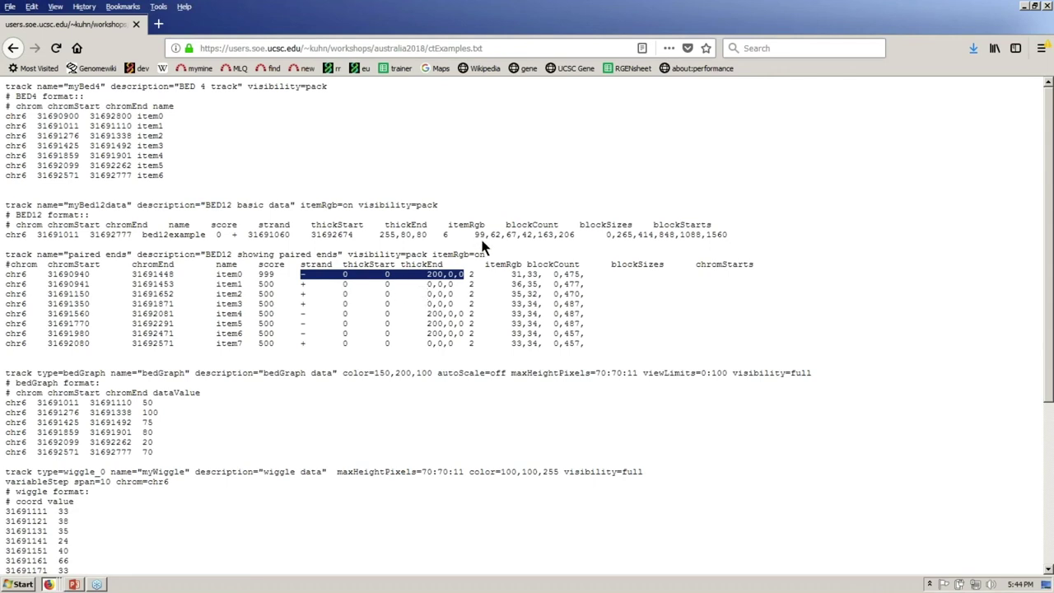
pyautogui.click(344, 269)
pyautogui.moveTo(344, 265); pyautogui.dragTo(449, 264)
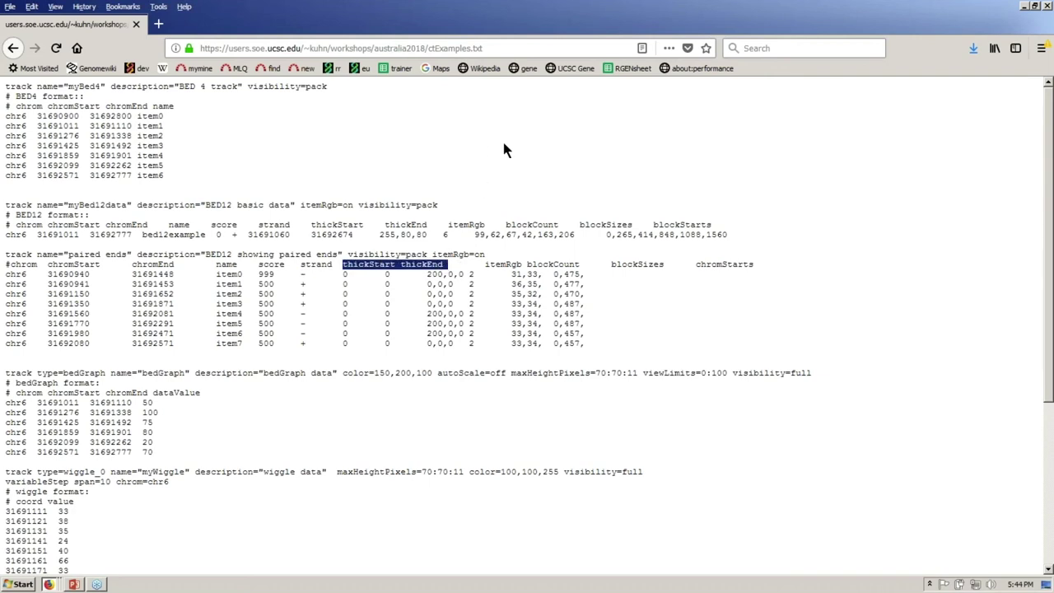
pyautogui.click(455, 284)
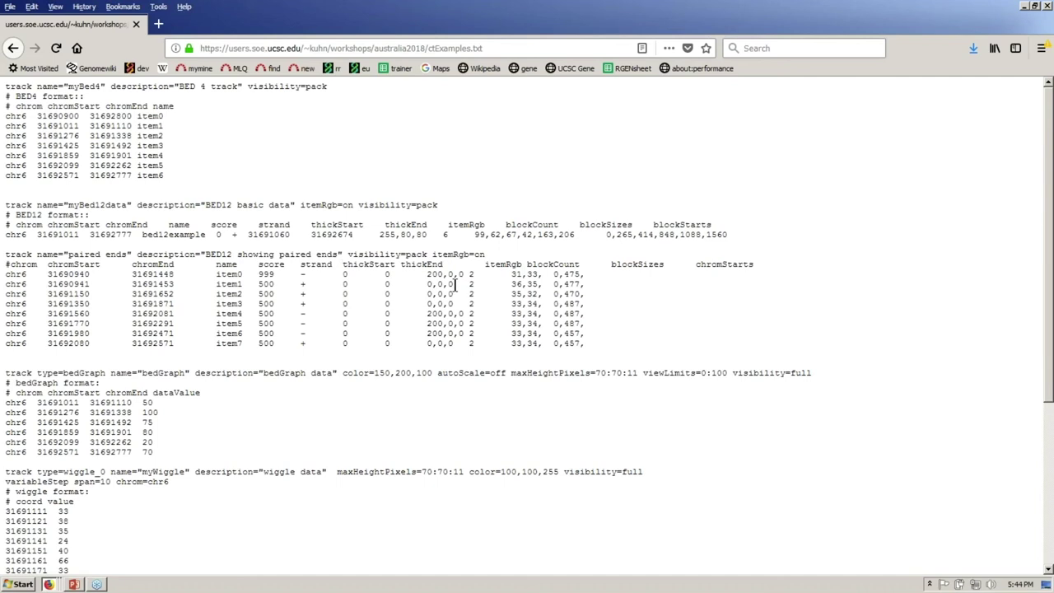
pyautogui.doubleClick(456, 284)
pyautogui.click(513, 173)
# Open the form for adding custom tracks from the custom track manager and review the supported data formats.
pyautogui.hotkey('alt', 'Tab')
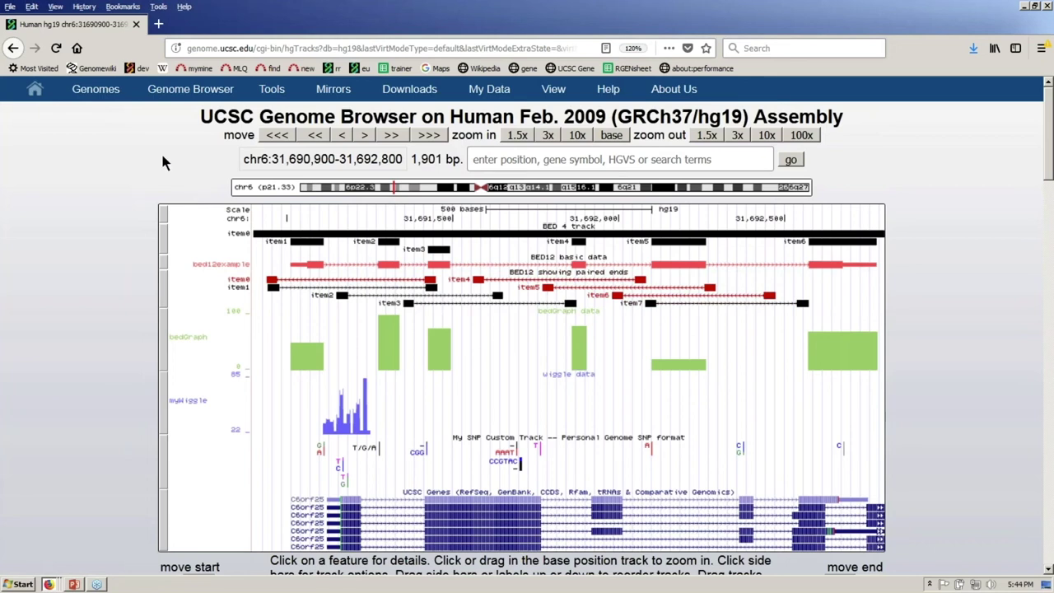
pyautogui.moveTo(512, 99)
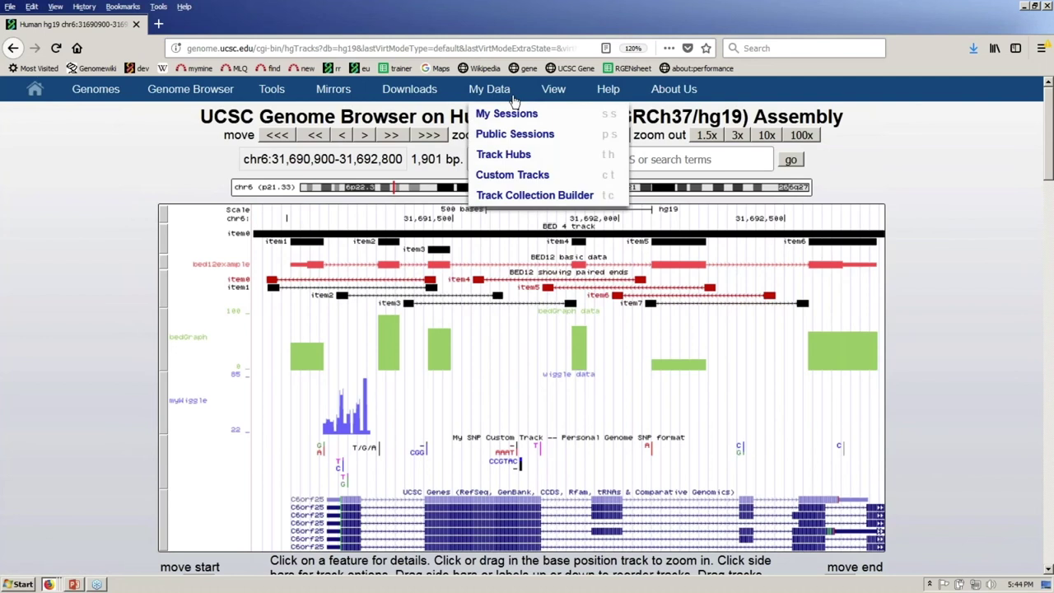
pyautogui.click(527, 176)
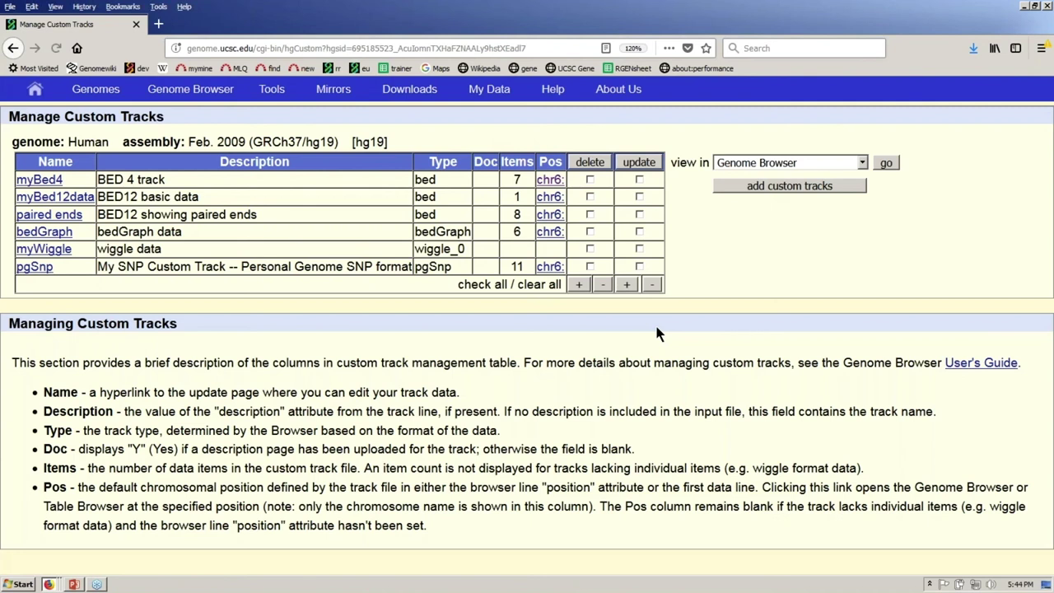
pyautogui.click(741, 186)
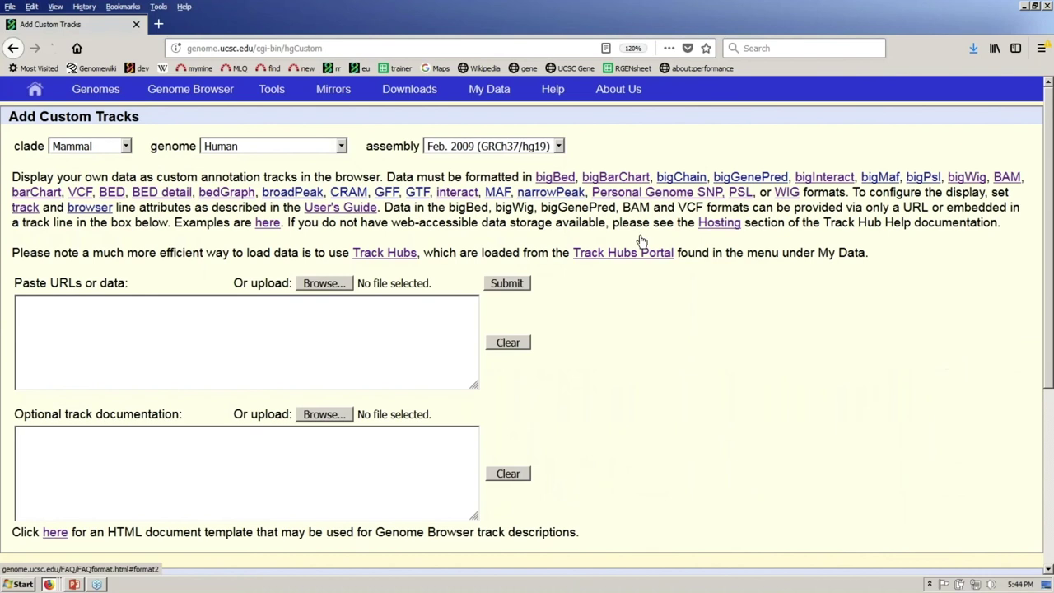
pyautogui.moveTo(534, 177); pyautogui.dragTo(803, 193)
pyautogui.click(744, 138)
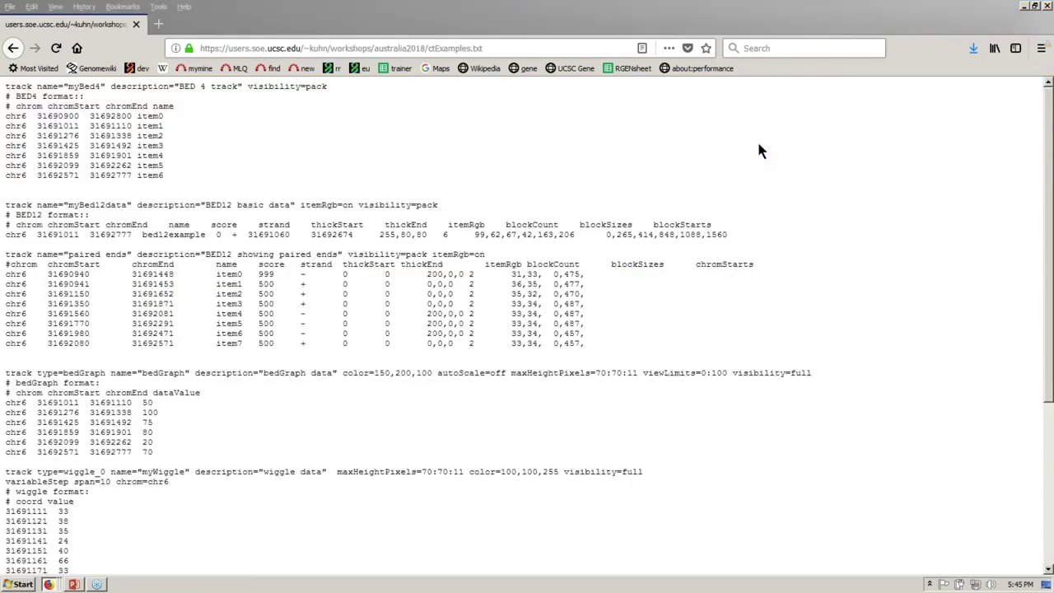
# Review the complete paired ends track line in ctExamples.txt and return to the hg19 Genome Browser display.
pyautogui.click(492, 261)
pyautogui.moveTo(490, 257); pyautogui.dragTo(7, 255)
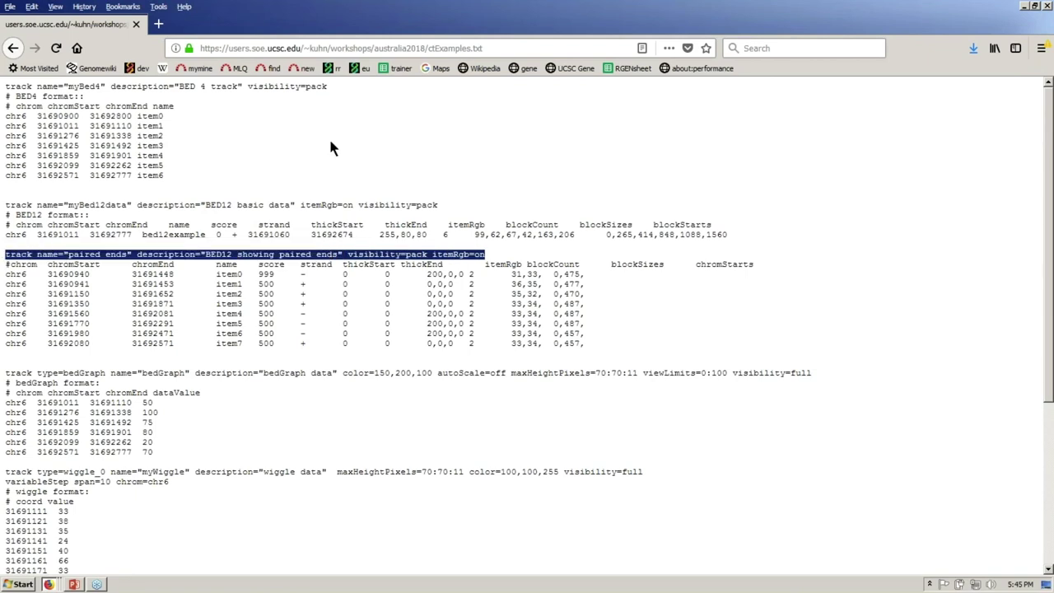
pyautogui.hotkey('alt', 'Tab')
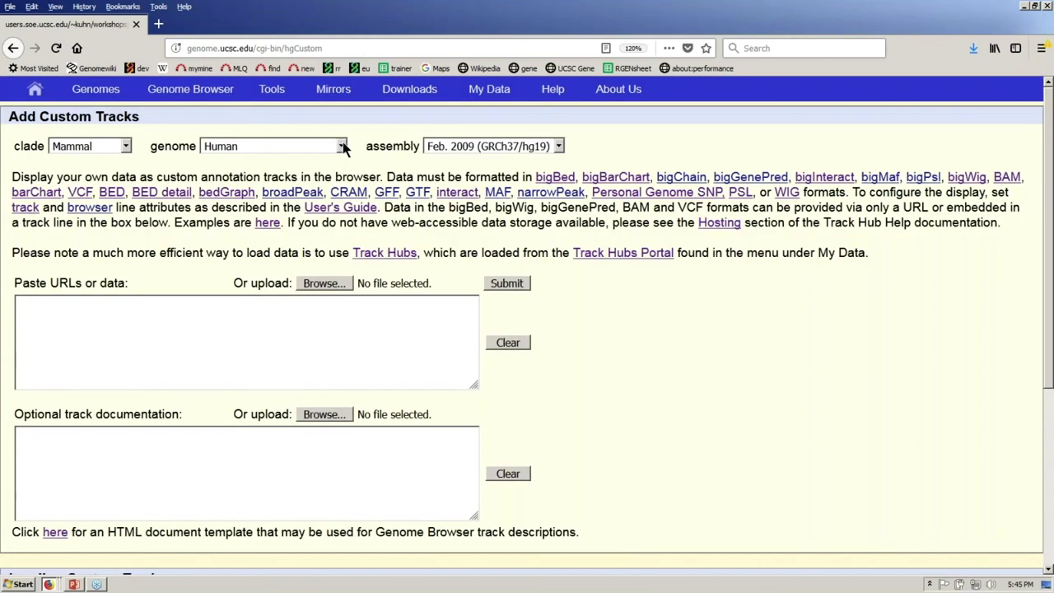
pyautogui.click(221, 94)
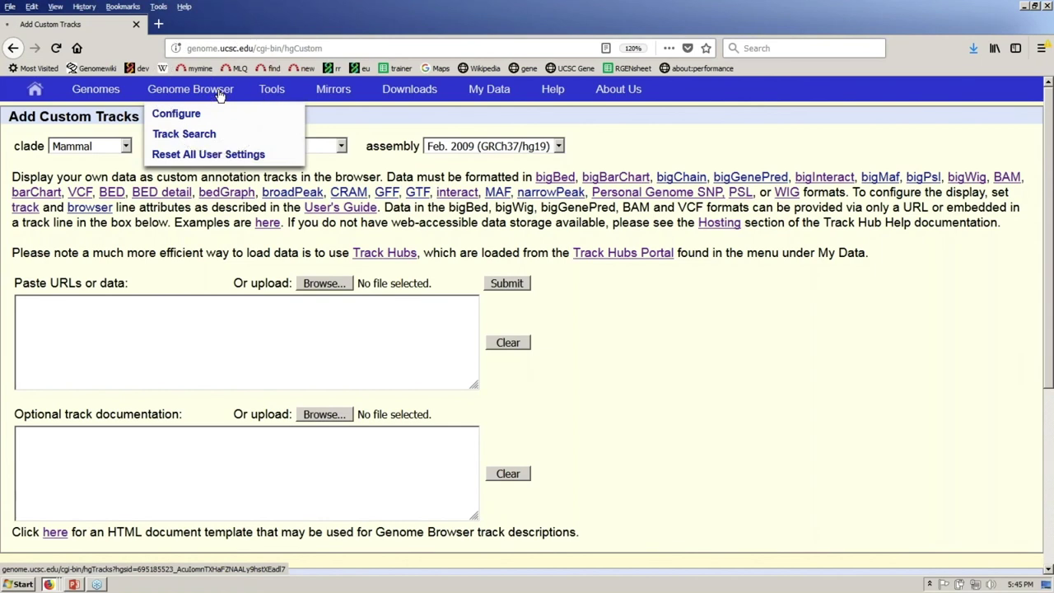
pyautogui.click(221, 94)
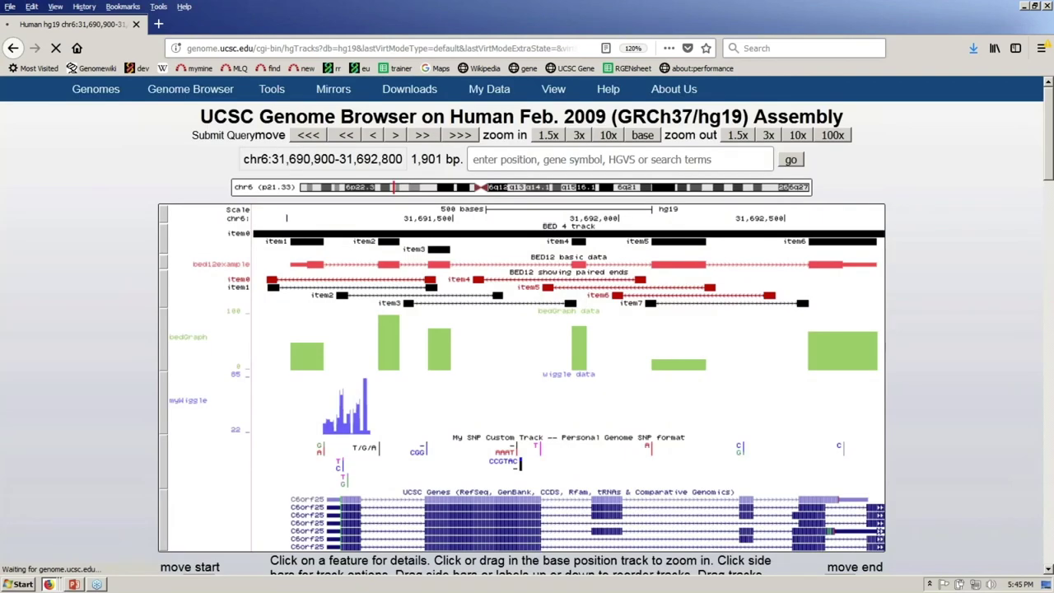
# Compare the first BED4 item's name with the first bedGraph row's dataValue in ctExamples.txt.
pyautogui.hotkey('alt', 'Tab')
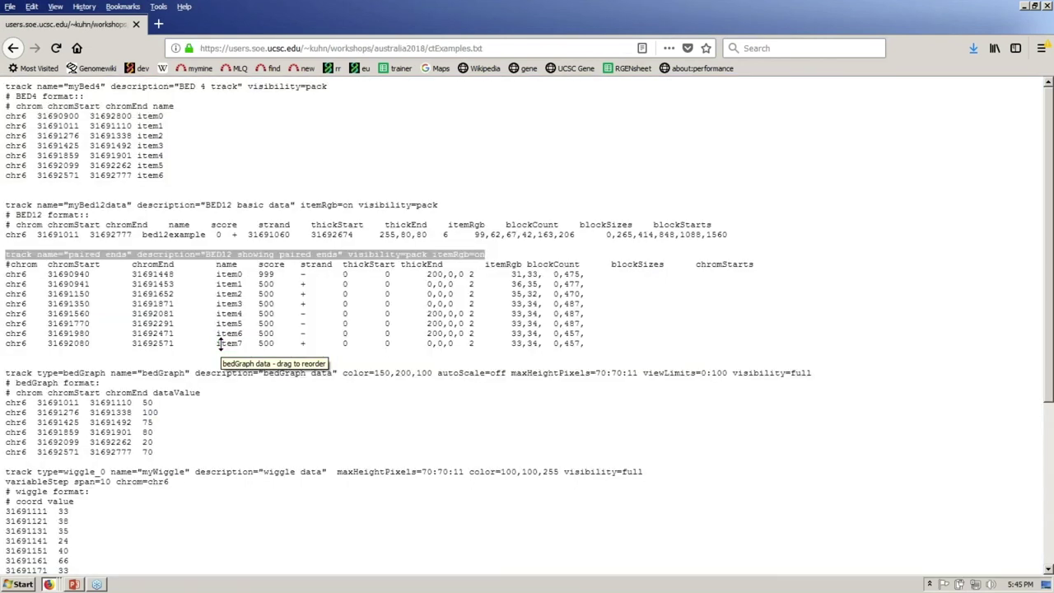
pyautogui.click(220, 344)
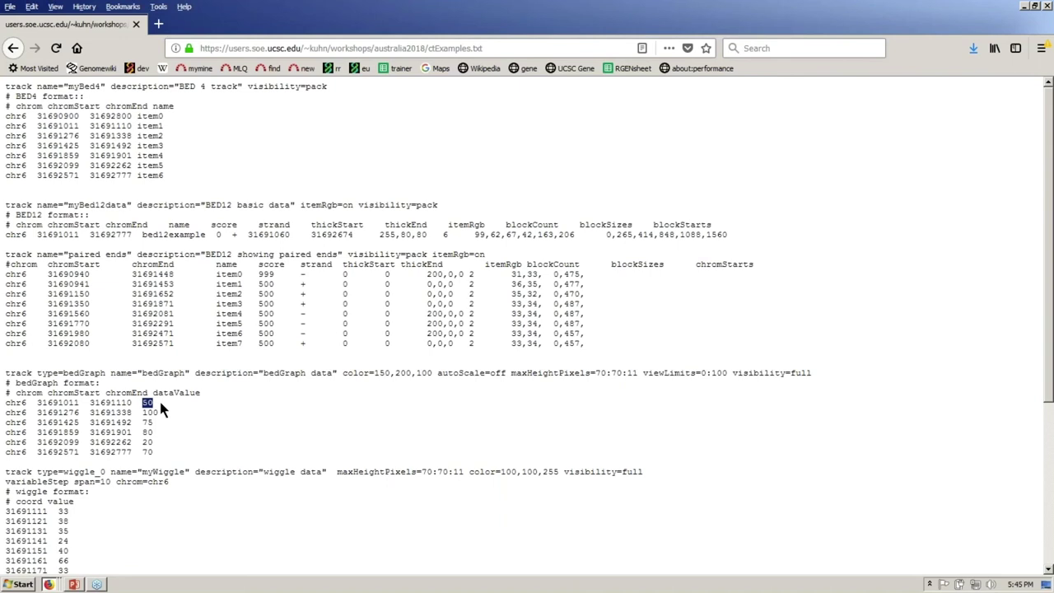
pyautogui.click(138, 116)
pyautogui.doubleClick(138, 116)
pyautogui.doubleClick(147, 403)
pyautogui.click(153, 410)
pyautogui.moveTo(144, 403); pyautogui.dragTo(167, 405)
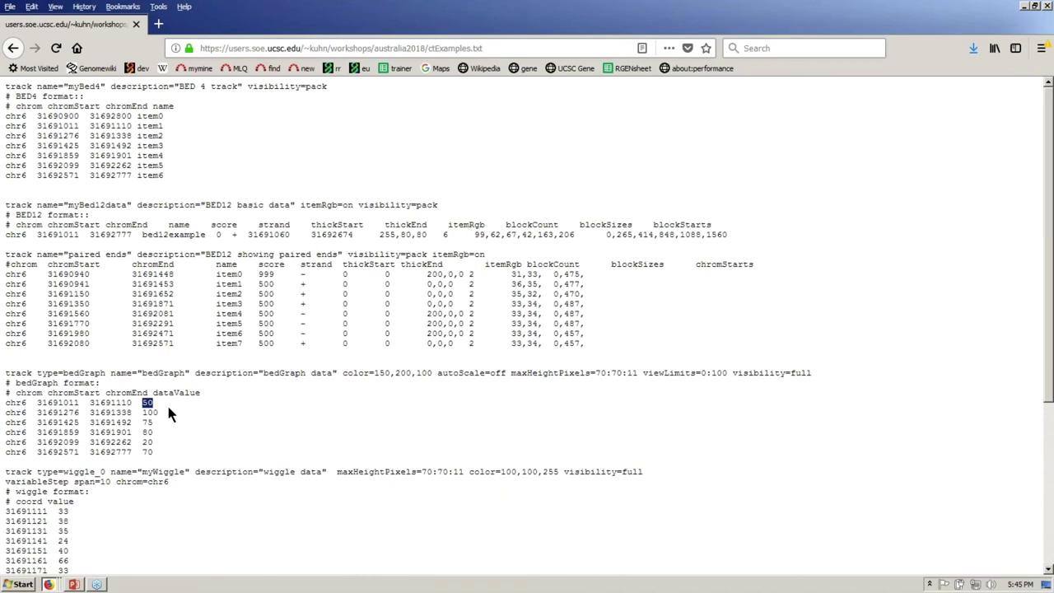
# Examine the name and type=bedGraph attributes of the bedGraph track line and the chromosome column of its data.
pyautogui.click(112, 373)
pyautogui.moveTo(112, 373); pyautogui.dragTo(191, 373)
pyautogui.click(314, 439)
pyautogui.moveTo(36, 373); pyautogui.dragTo(106, 374)
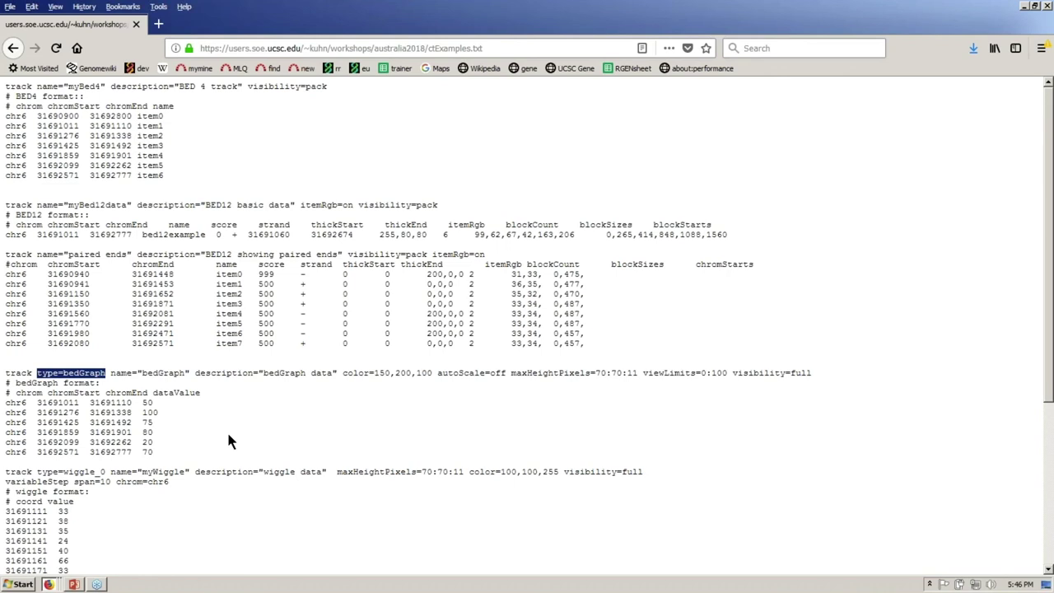
pyautogui.click(8, 402)
pyautogui.moveTo(8, 402)
pyautogui.mouseDown()
pyautogui.moveTo(183, 404)
pyautogui.moveTo(155, 415)
pyautogui.moveTo(13, 407)
pyautogui.mouseUp()
# Open the track settings of the bedGraph custom track from the Genome Browser display.
pyautogui.hotkey('alt', 'Tab')
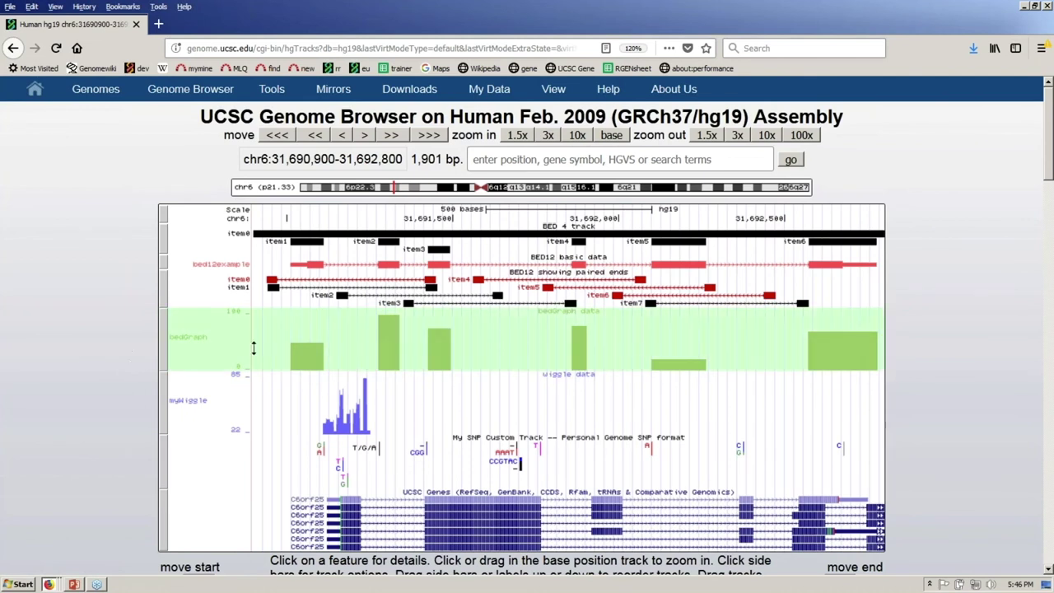
pyautogui.click(163, 337)
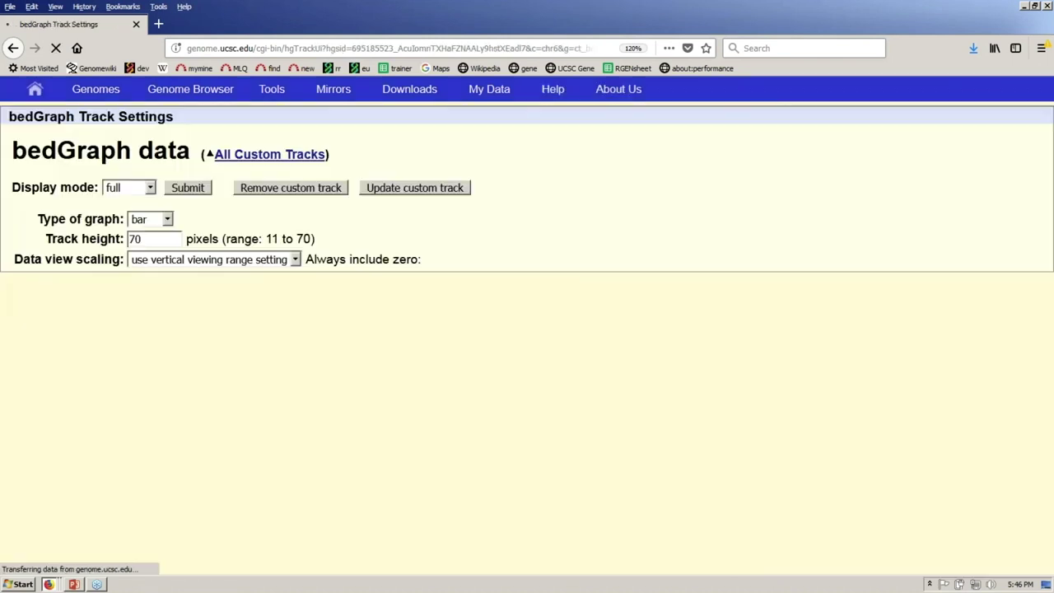
# Try to set the bedGraph track height to 140 pixels.
pyautogui.doubleClick(183, 240)
pyautogui.write('140')
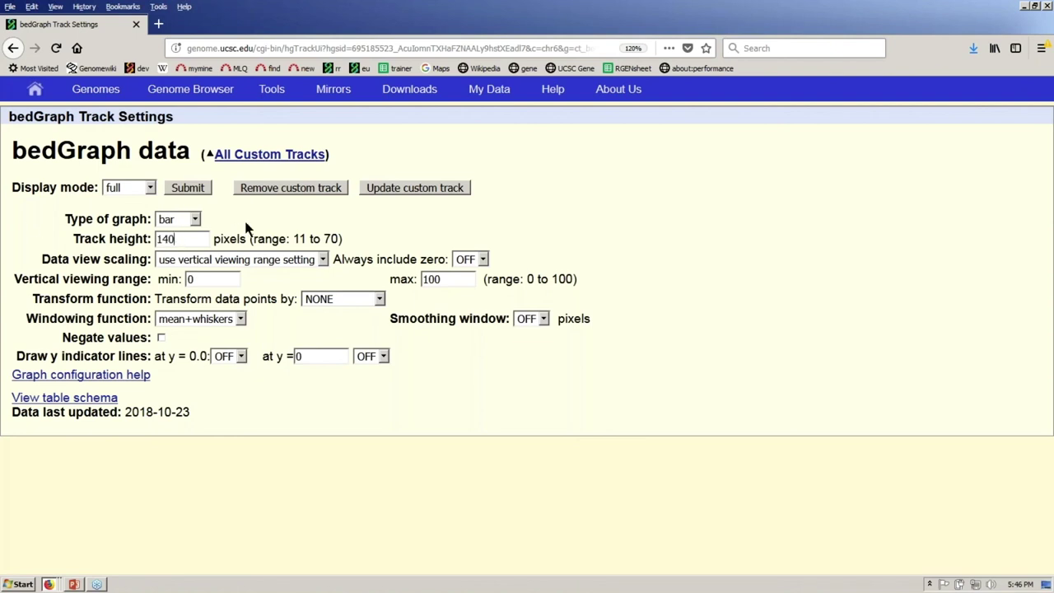
pyautogui.click(432, 280)
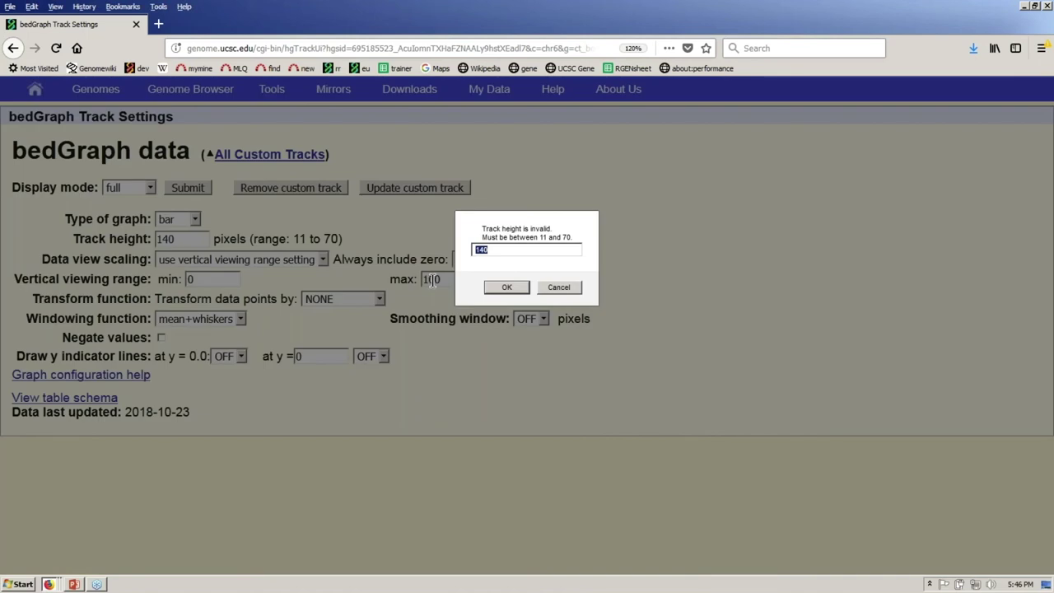
pyautogui.click(569, 289)
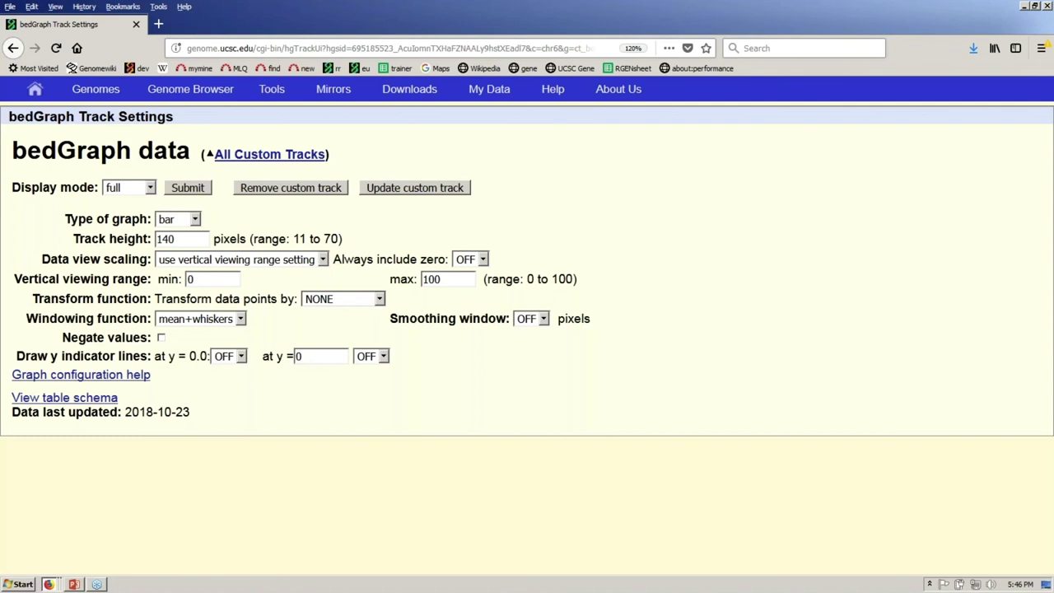
# Set the bedGraph's vertical viewing range maximum to 60, keep the track height at 70 pixels, and submit the settings.
pyautogui.click(438, 279)
pyautogui.press('BackSpace')
pyautogui.press('BackSpace')
pyautogui.write('6')
pyautogui.moveTo(250, 239); pyautogui.dragTo(333, 238)
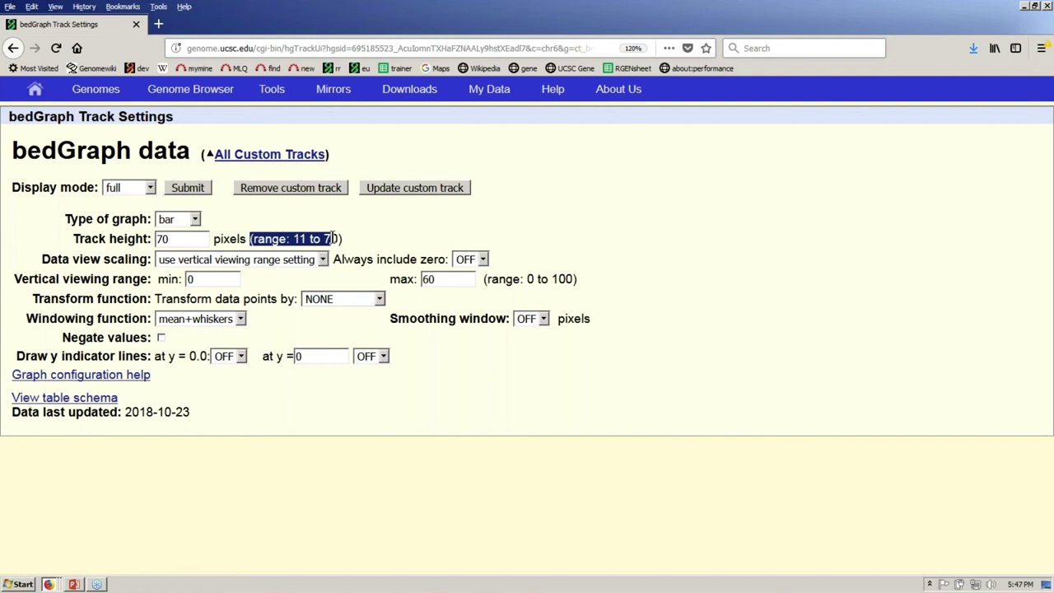
pyautogui.click(371, 221)
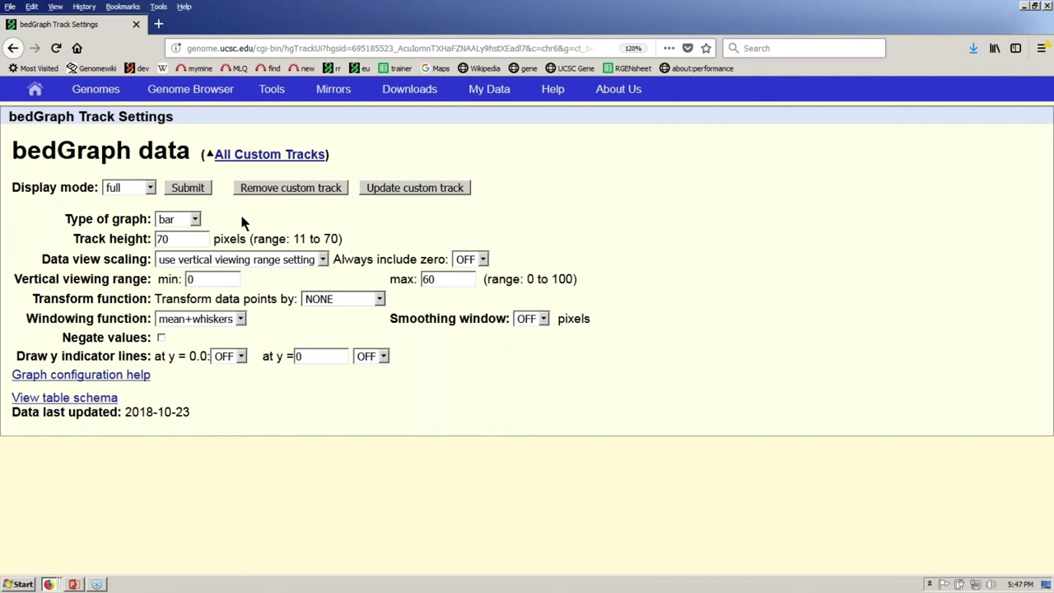
pyautogui.click(200, 189)
pyautogui.click(201, 189)
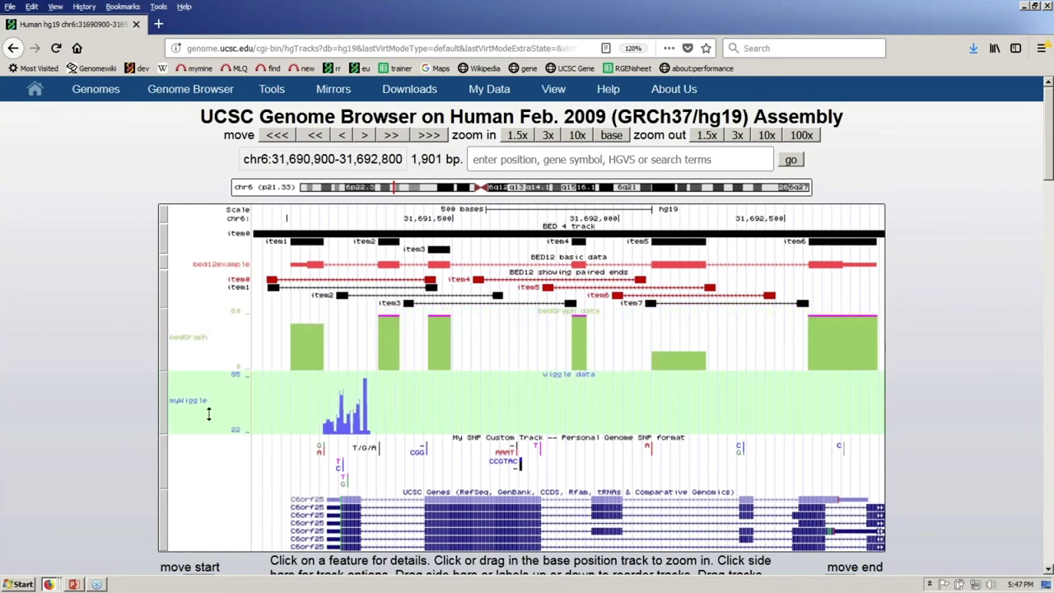
# Examine the wiggle section of ctExamples.txt, comparing its chrom=chr6 declaration with the chromosome column of the bedGraph data.
pyautogui.hotkey('alt', 'Tab')
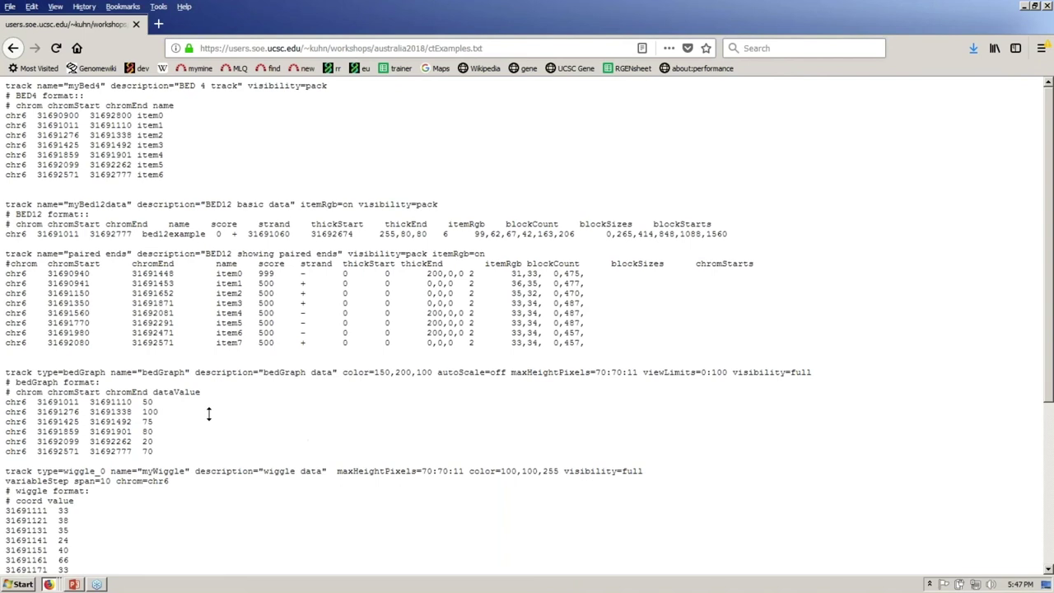
pyautogui.scroll(-3, 208, 414)
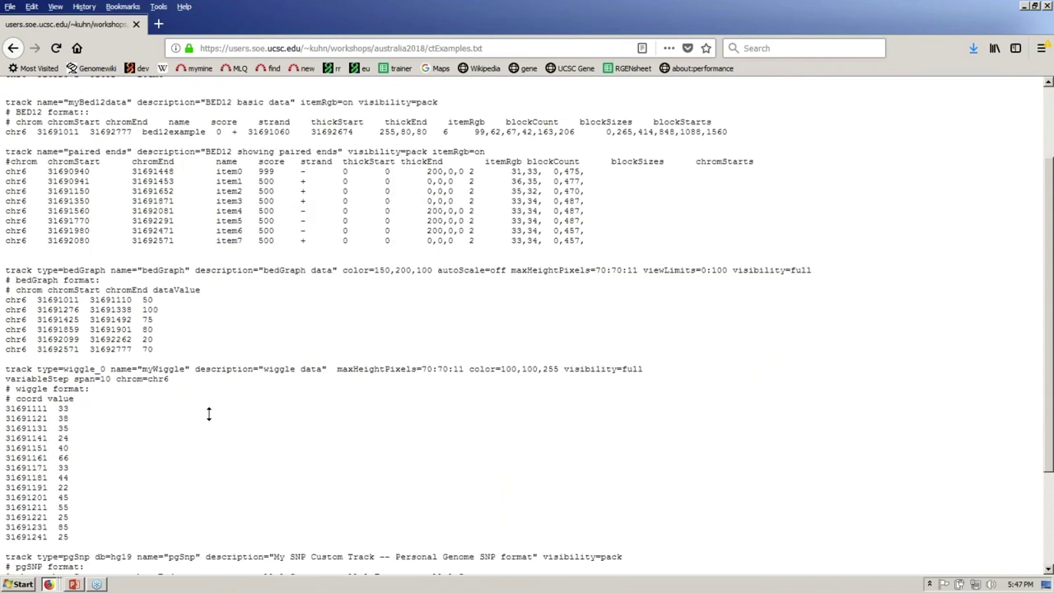
pyautogui.scroll(-1, 208, 414)
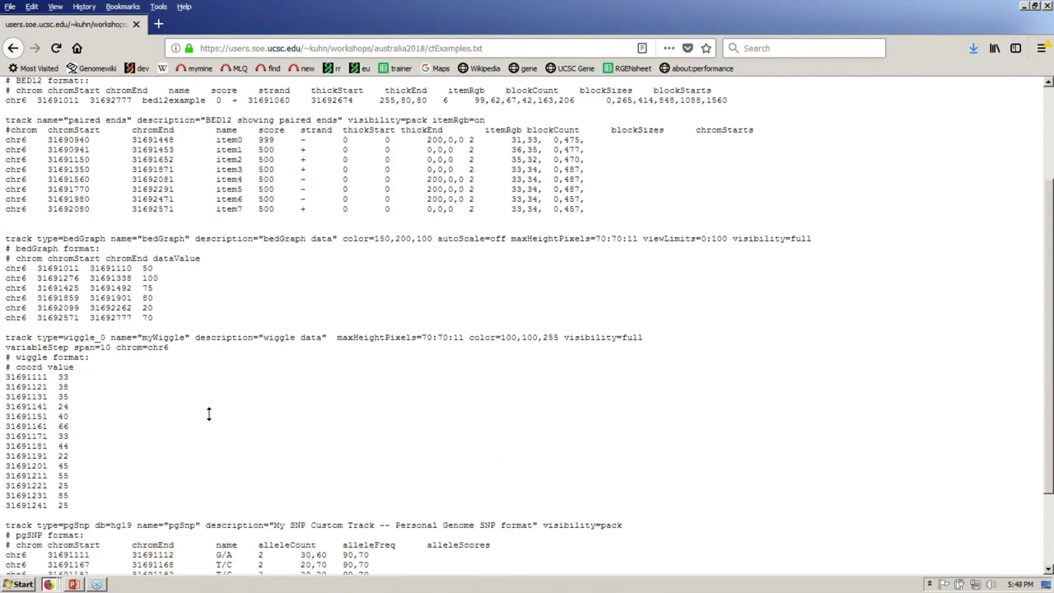
pyautogui.doubleClick(14, 269)
pyautogui.click(116, 347)
pyautogui.moveTo(116, 347); pyautogui.dragTo(173, 347)
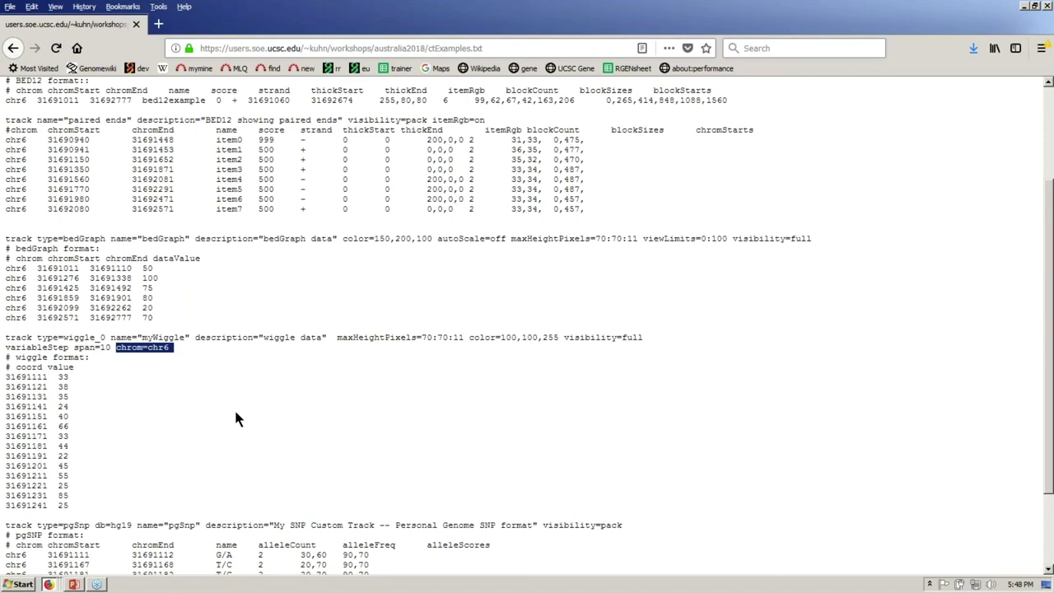
# Examine the wiggle section's span=10 setting and coordinate and value columns, comparing them with the chromEnd column of the bedGraph data.
pyautogui.click(208, 291)
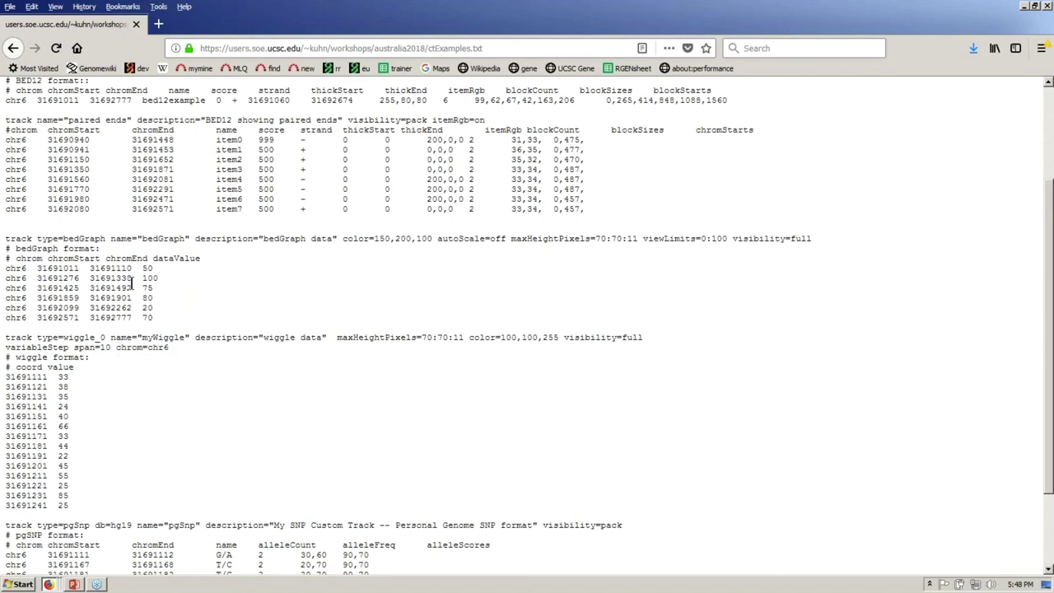
pyautogui.moveTo(91, 268); pyautogui.dragTo(131, 269)
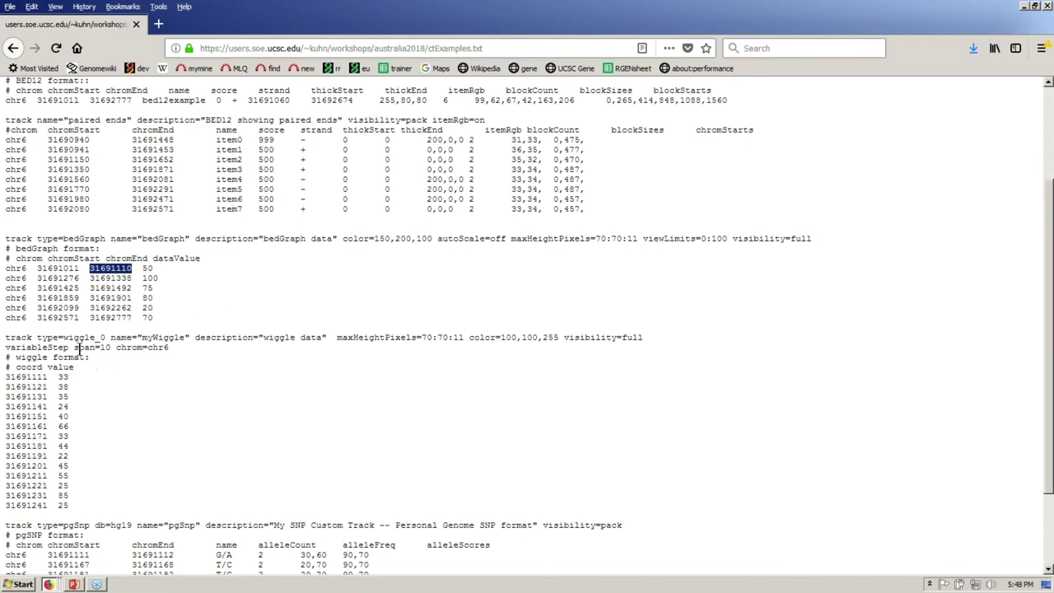
pyautogui.click(73, 348)
pyautogui.moveTo(73, 348); pyautogui.dragTo(110, 348)
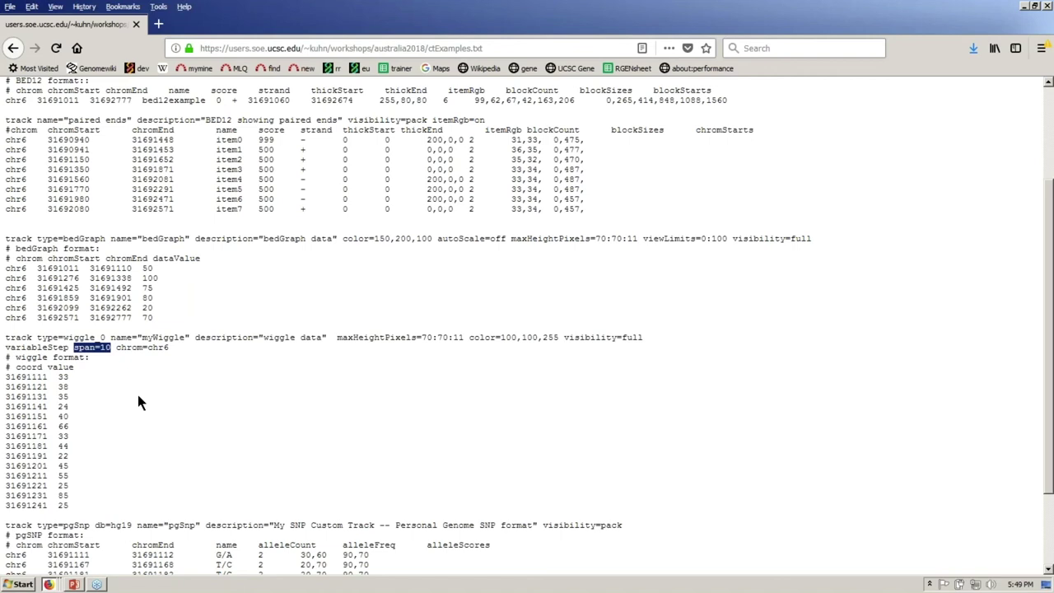
pyautogui.click(138, 402)
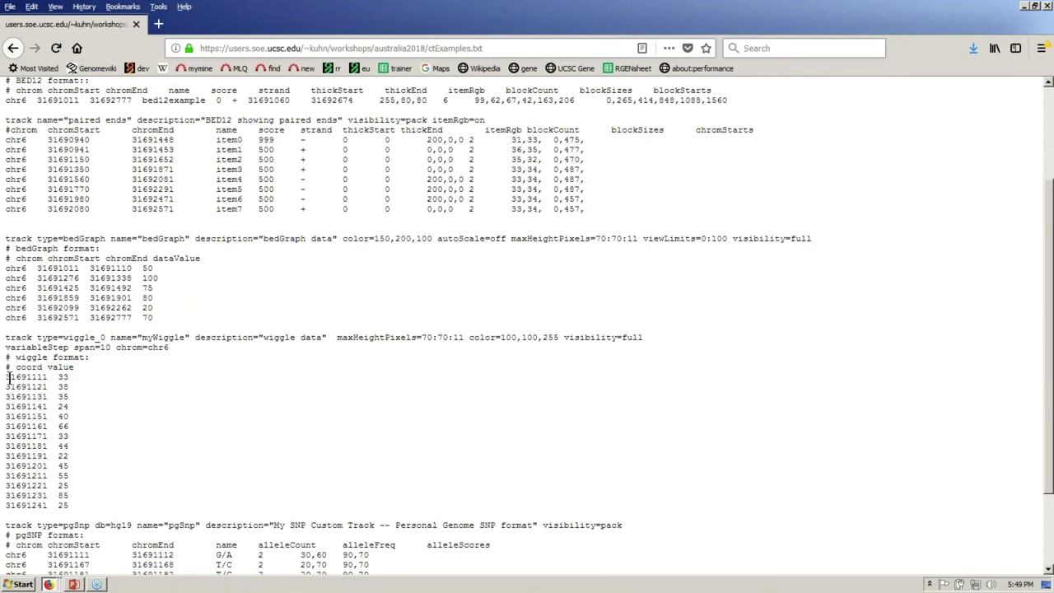
pyautogui.moveTo(7, 378); pyautogui.dragTo(57, 377)
pyautogui.click(58, 377)
pyautogui.doubleClick(60, 378)
pyautogui.click(72, 347)
pyautogui.moveTo(72, 347); pyautogui.dragTo(111, 347)
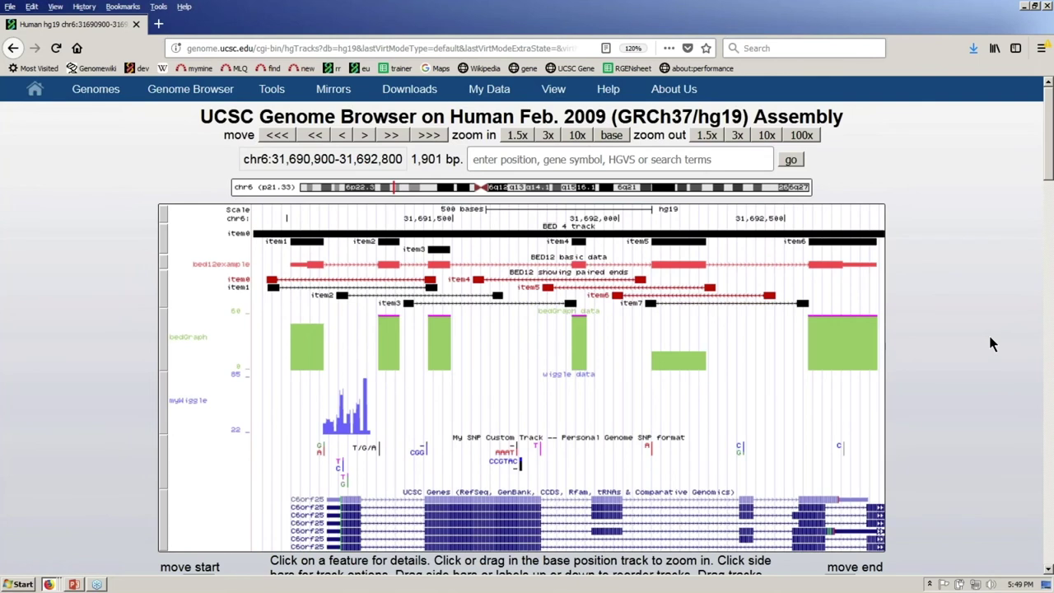
# Inspect the allele counts of the first G/A variant in the pgSnp custom track on the Genome Browser display.
pyautogui.scroll(-1, 991, 338)
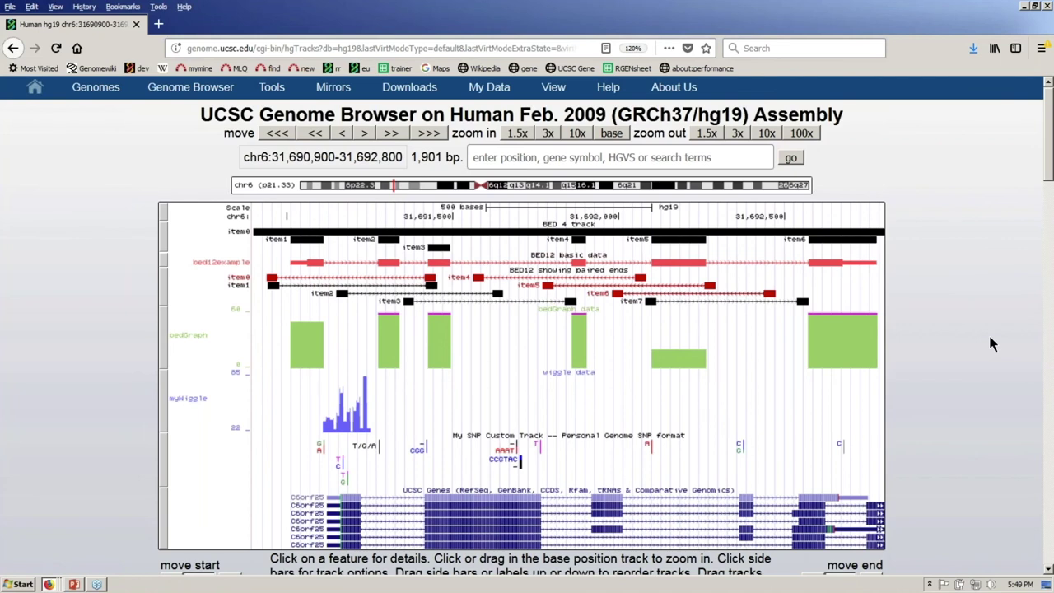
pyautogui.scroll(-3, 648, 215)
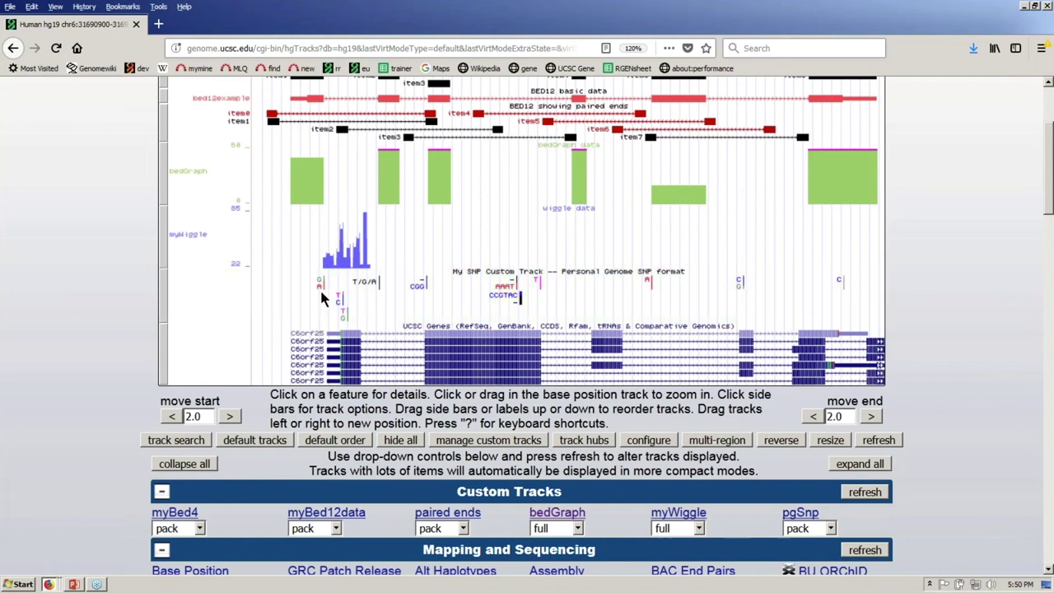
pyautogui.moveTo(321, 294)
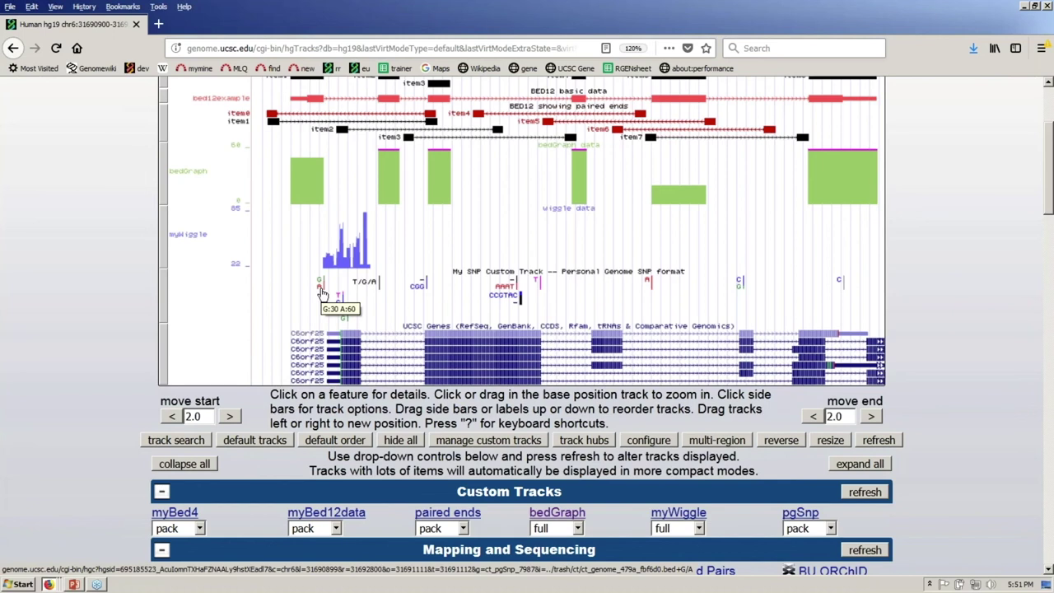
# Examine the pgSnp section of ctExamples.txt, checking the allele names, number of alleles and per-allele values of the G/A and T/G/A rows.
pyautogui.hotkey('alt', 'Tab')
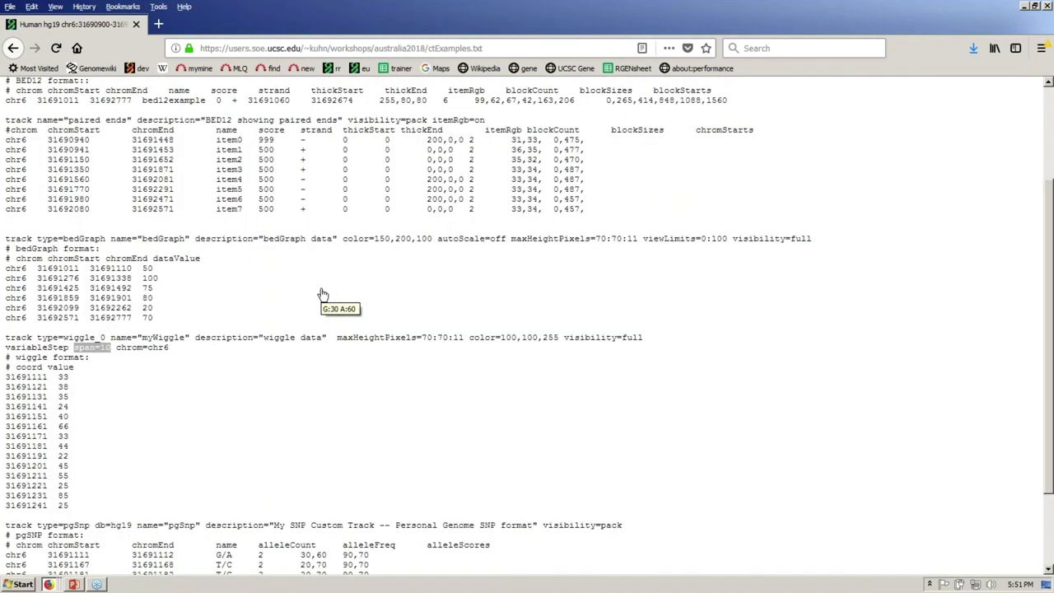
pyautogui.click(300, 437)
pyautogui.scroll(-3, 300, 437)
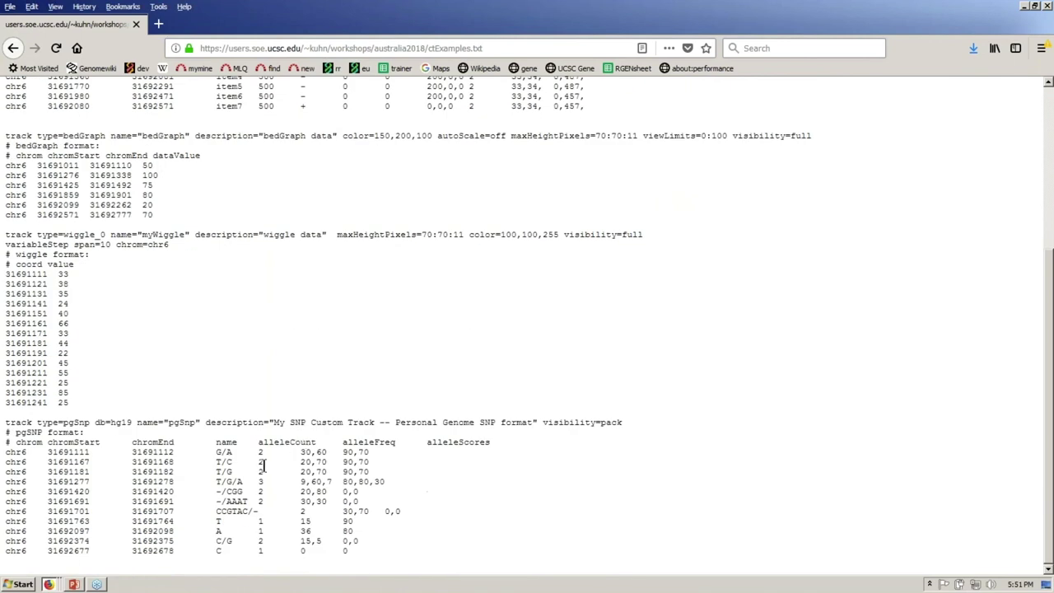
pyautogui.doubleClick(220, 453)
pyautogui.click(288, 413)
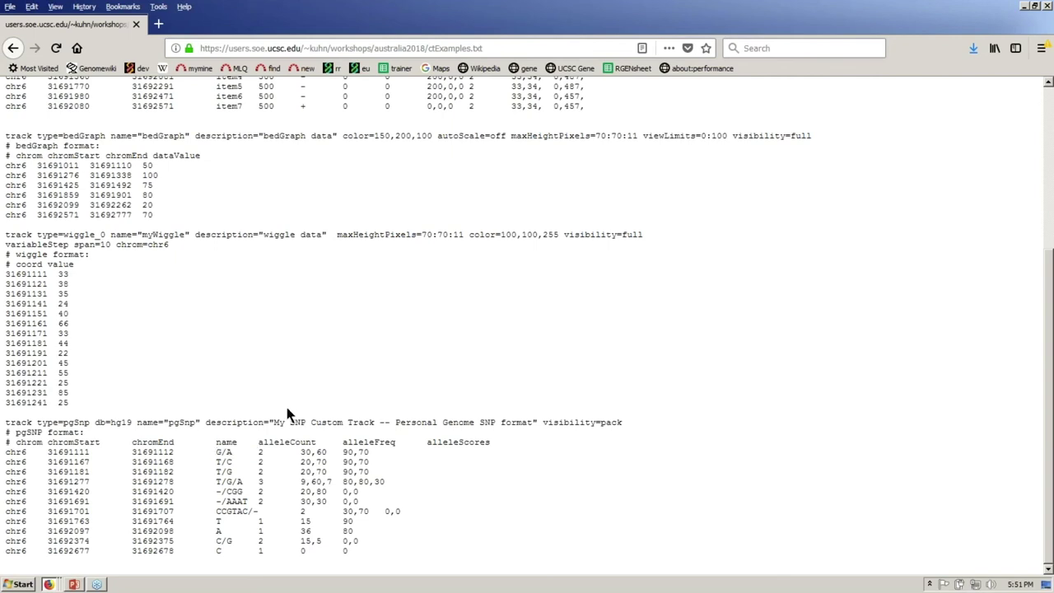
pyautogui.doubleClick(261, 453)
pyautogui.click(363, 376)
pyautogui.moveTo(299, 452); pyautogui.dragTo(344, 452)
pyautogui.moveTo(216, 482); pyautogui.dragTo(300, 482)
pyautogui.click(257, 482)
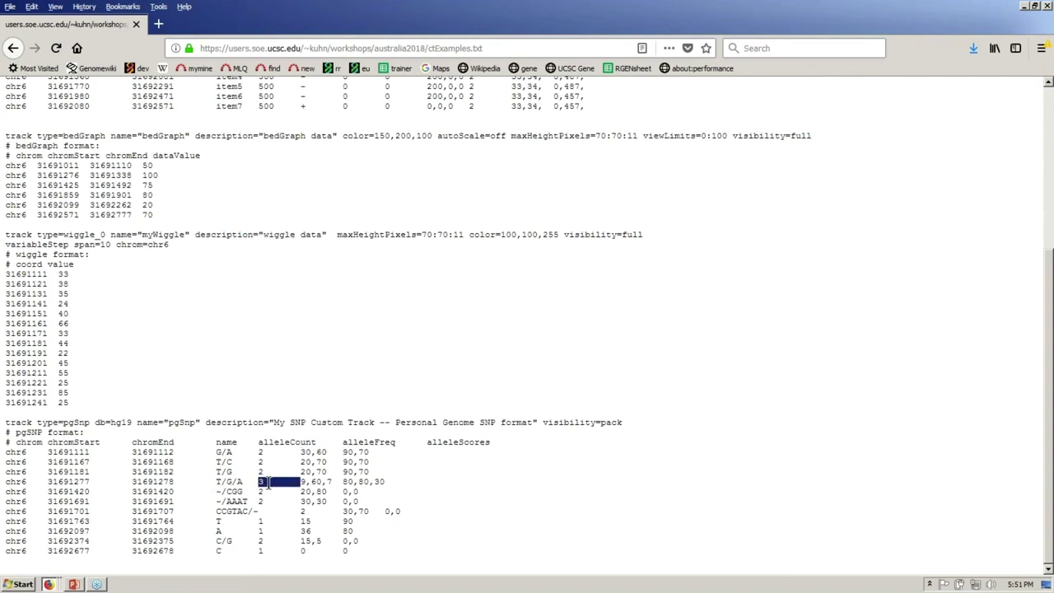
# Study the last value column of the T/G/A row, recheck the allele numbers, and compare the pgSnp data with the Genome Browser display.
pyautogui.click(345, 482)
pyautogui.moveTo(345, 482); pyautogui.dragTo(390, 491)
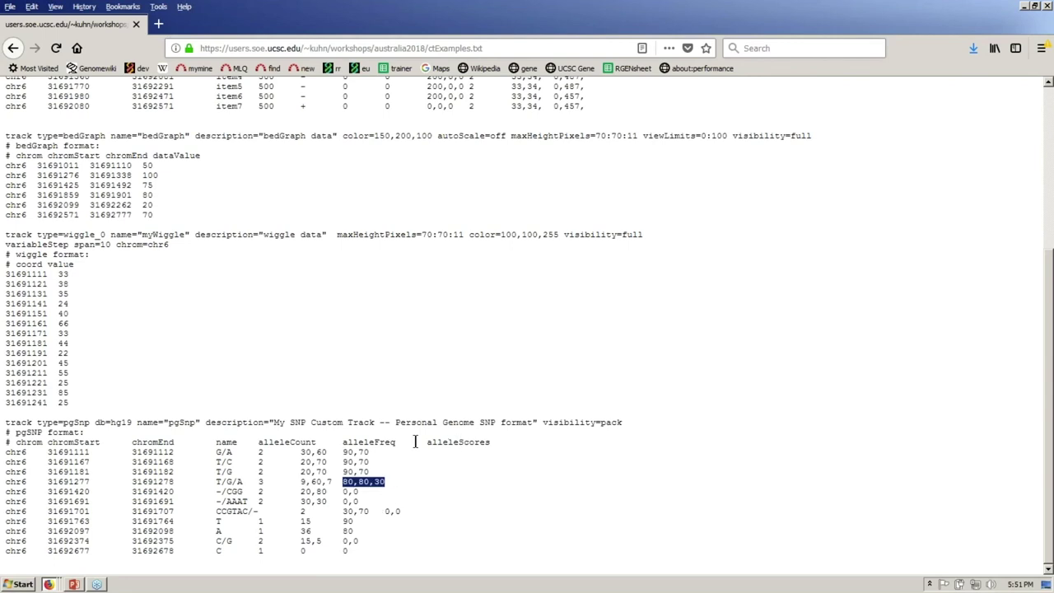
pyautogui.moveTo(299, 452); pyautogui.dragTo(342, 453)
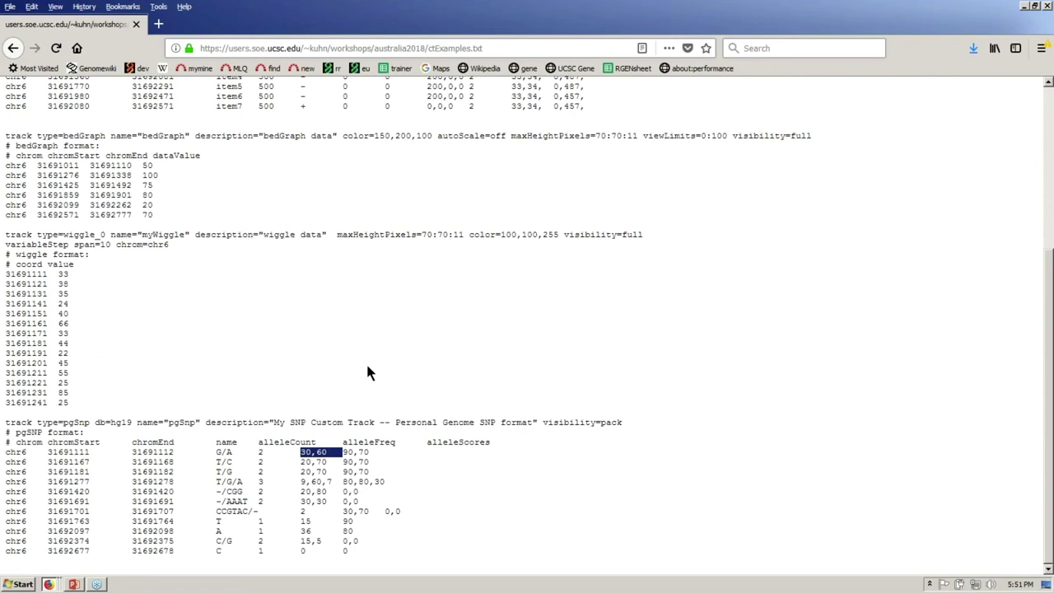
pyautogui.click(301, 484)
pyautogui.moveTo(300, 484); pyautogui.dragTo(258, 483)
pyautogui.click(400, 314)
pyautogui.hotkey('alt', 'Tab')
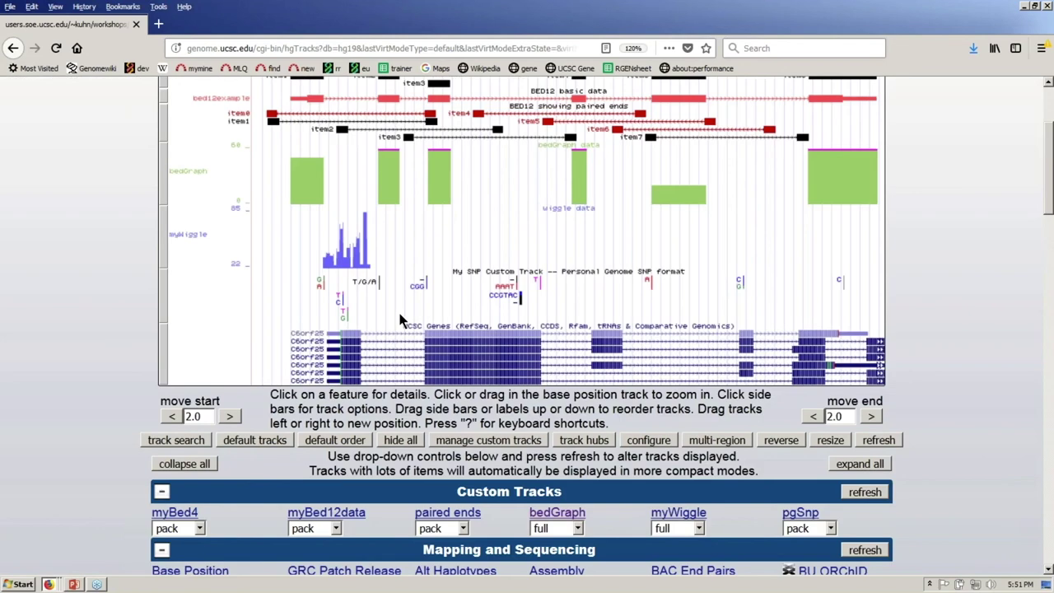
pyautogui.hotkey('alt', 'Tab')
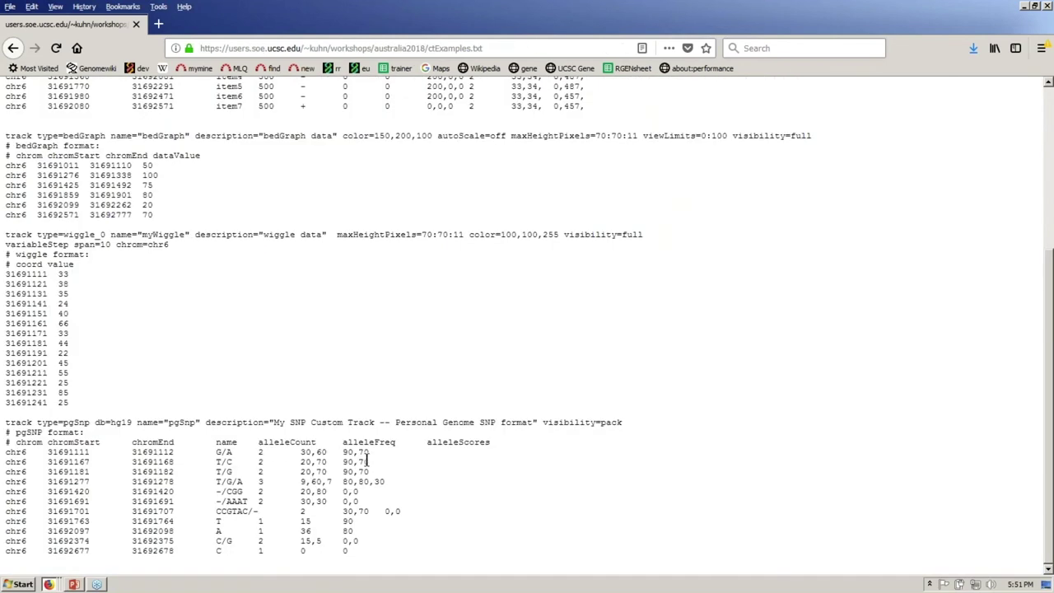
pyautogui.hotkey('alt', 'Tab')
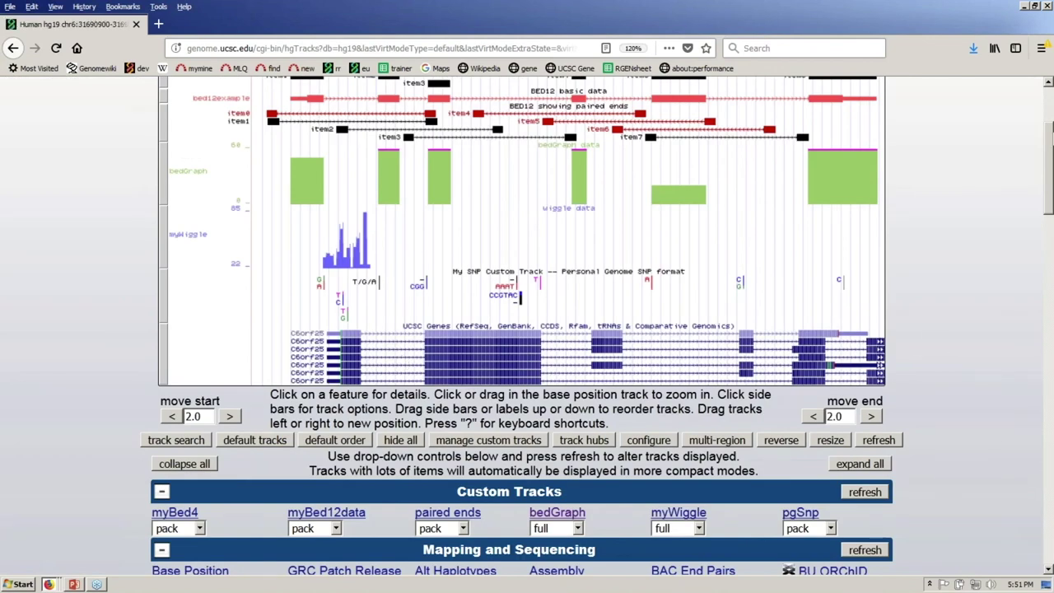
# Open the Variant Annotation Integrator from the Genome Browser display.
pyautogui.click(1048, 82)
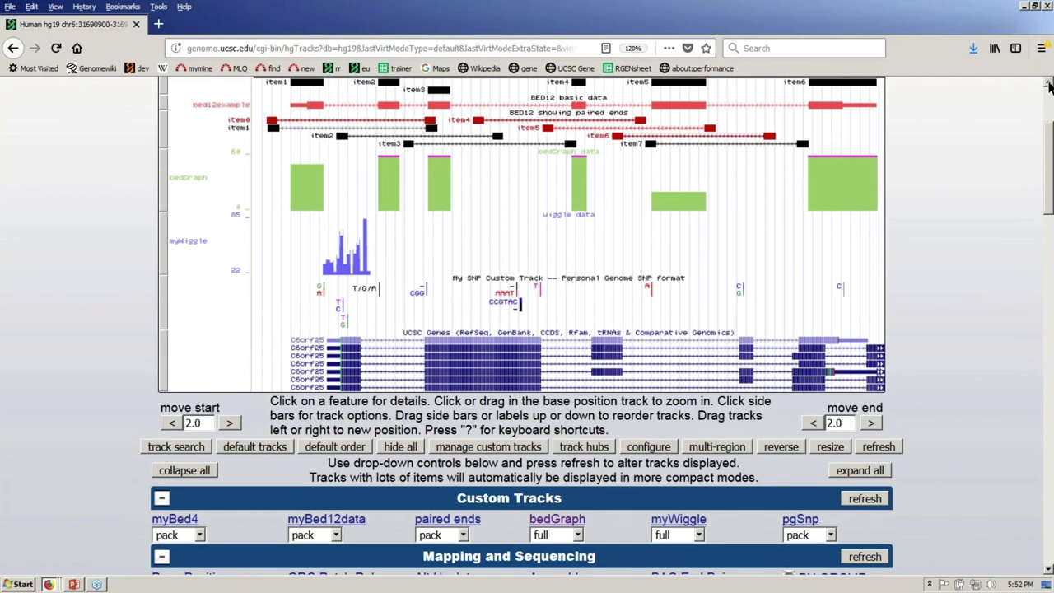
pyautogui.click(1049, 84)
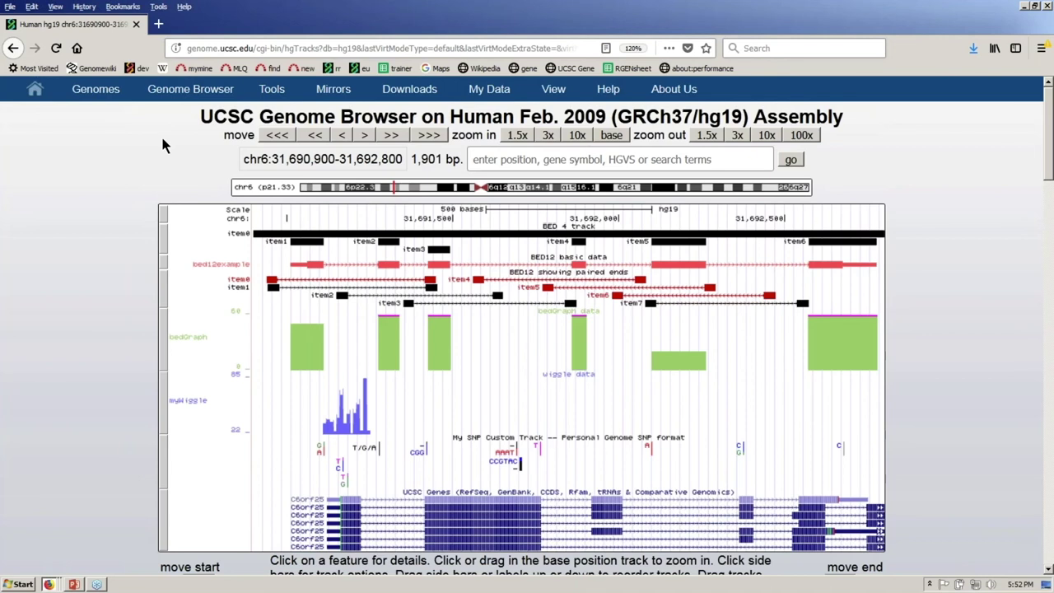
pyautogui.moveTo(281, 98)
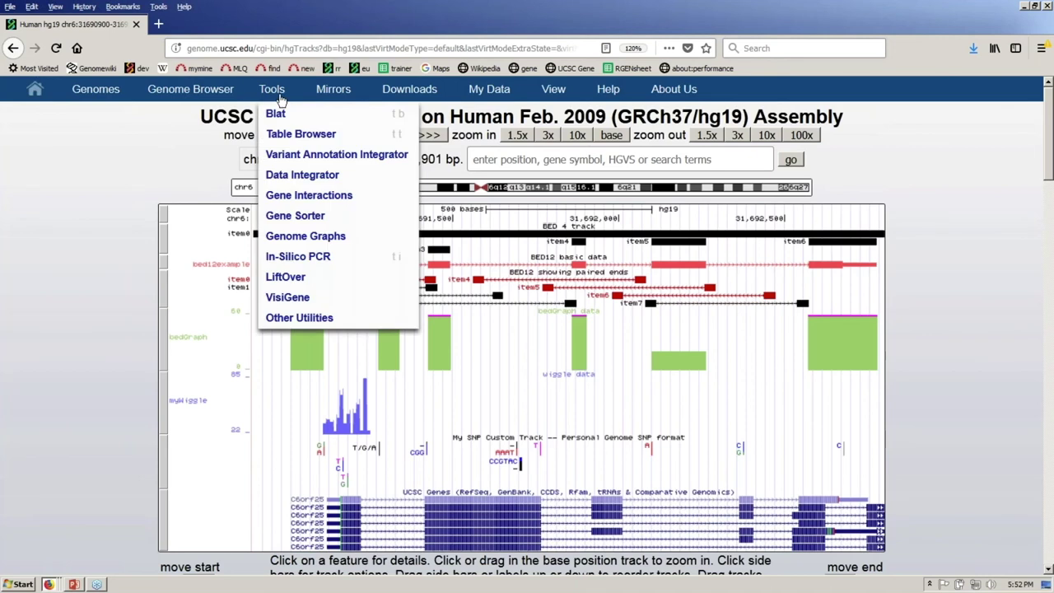
pyautogui.click(338, 158)
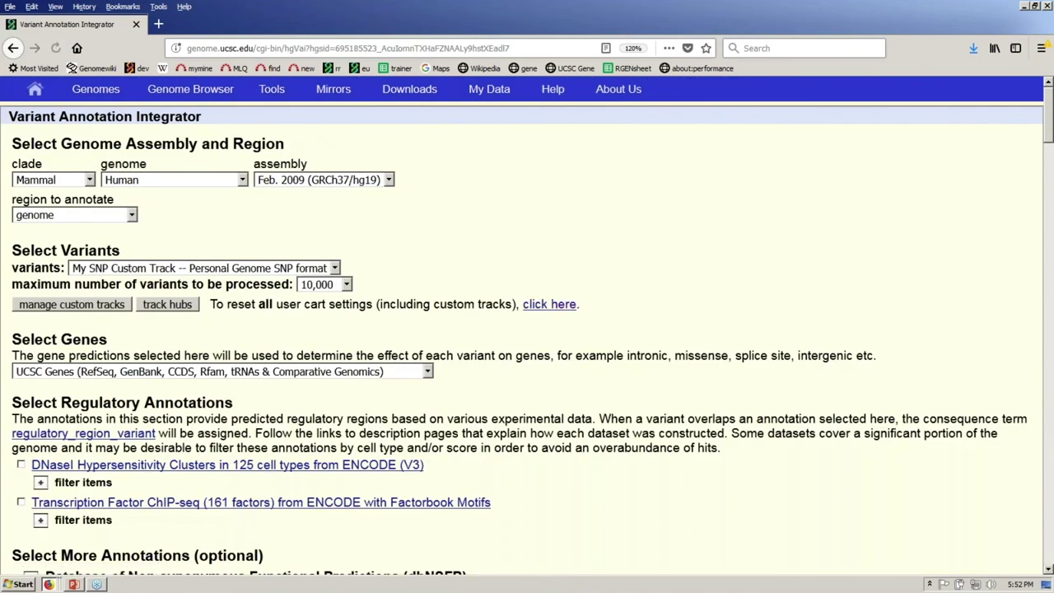
# Review the available variant sources and compare the selected My SNP Custom Track with the pgSnp track description in ctExamples.txt.
pyautogui.click(187, 271)
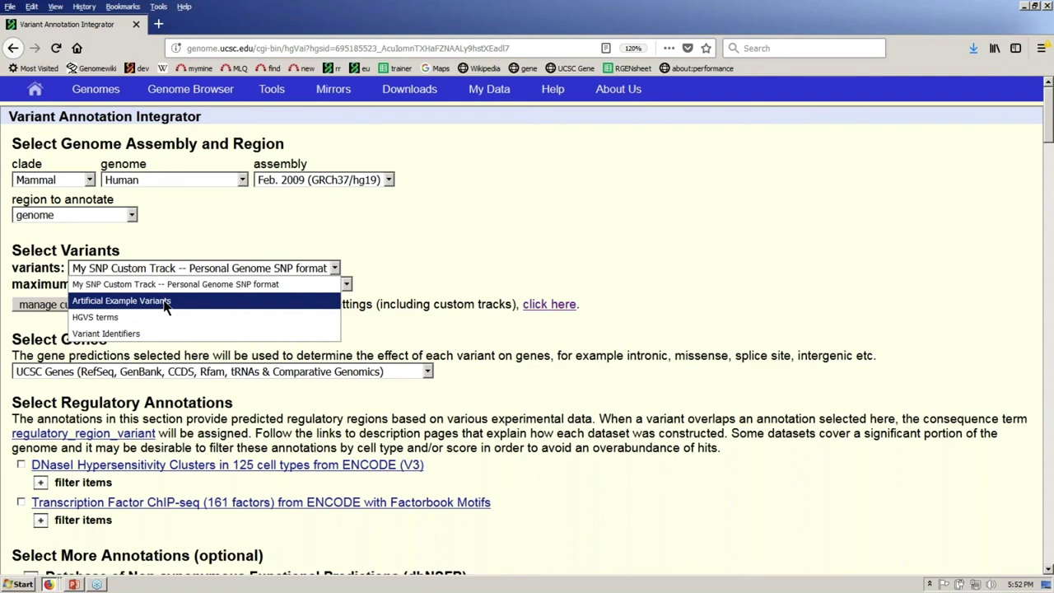
pyautogui.click(287, 224)
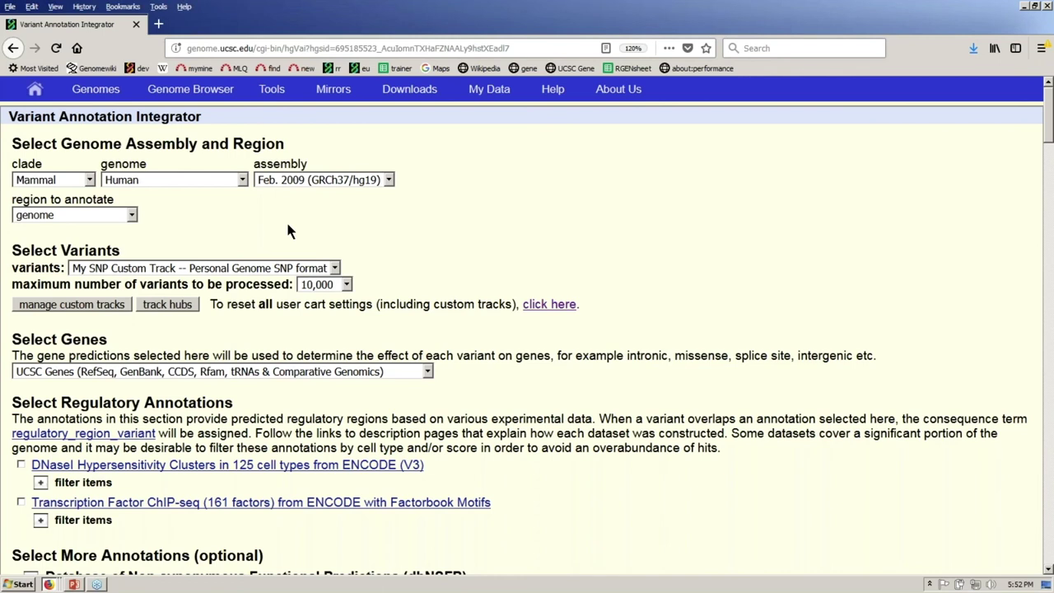
pyautogui.click(276, 270)
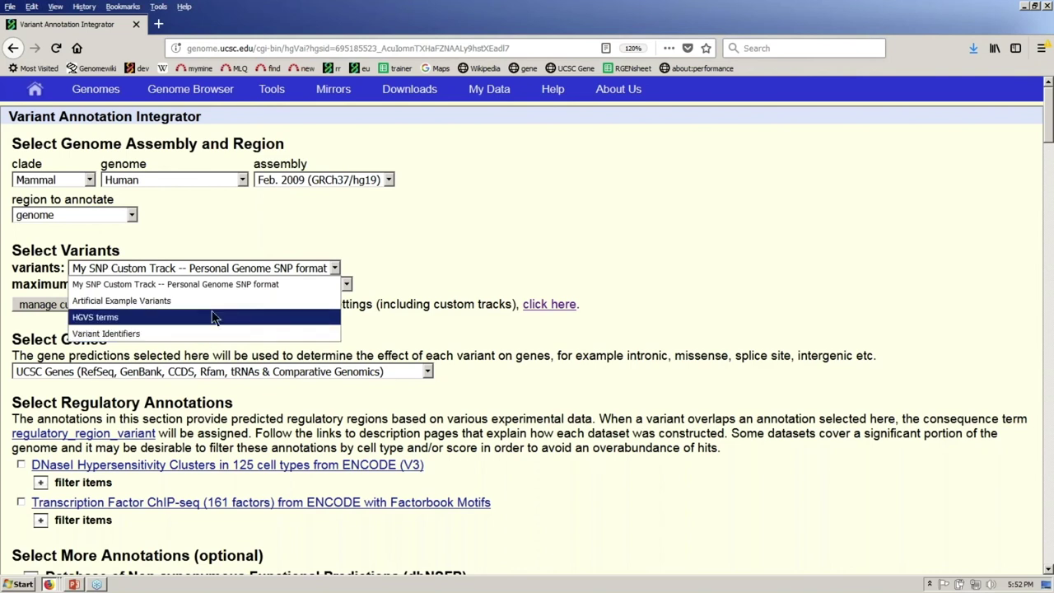
pyautogui.click(283, 216)
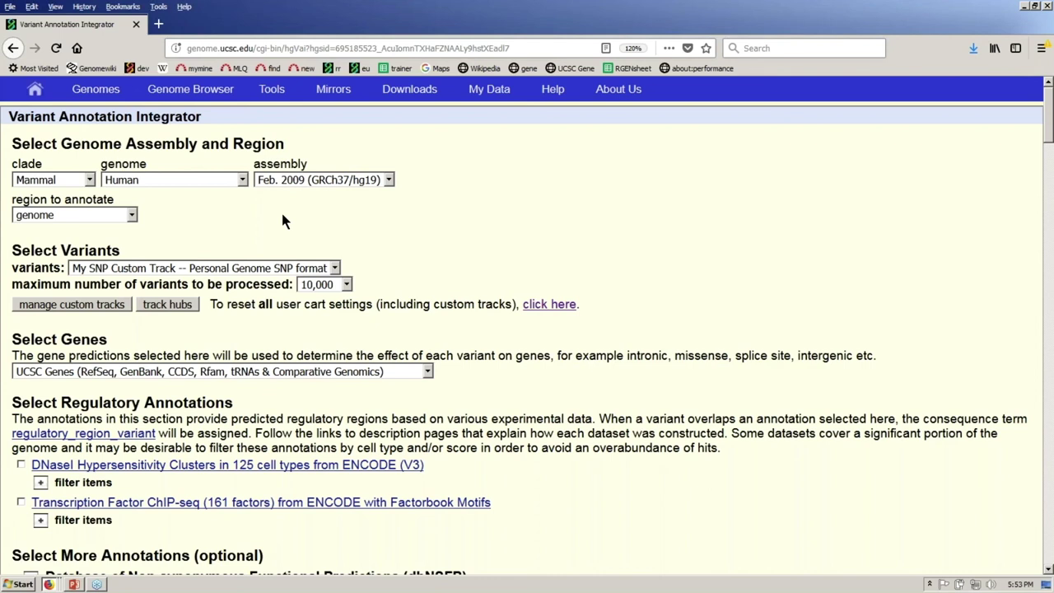
pyautogui.click(248, 270)
pyautogui.click(247, 269)
pyautogui.hotkey('alt', 'Tab')
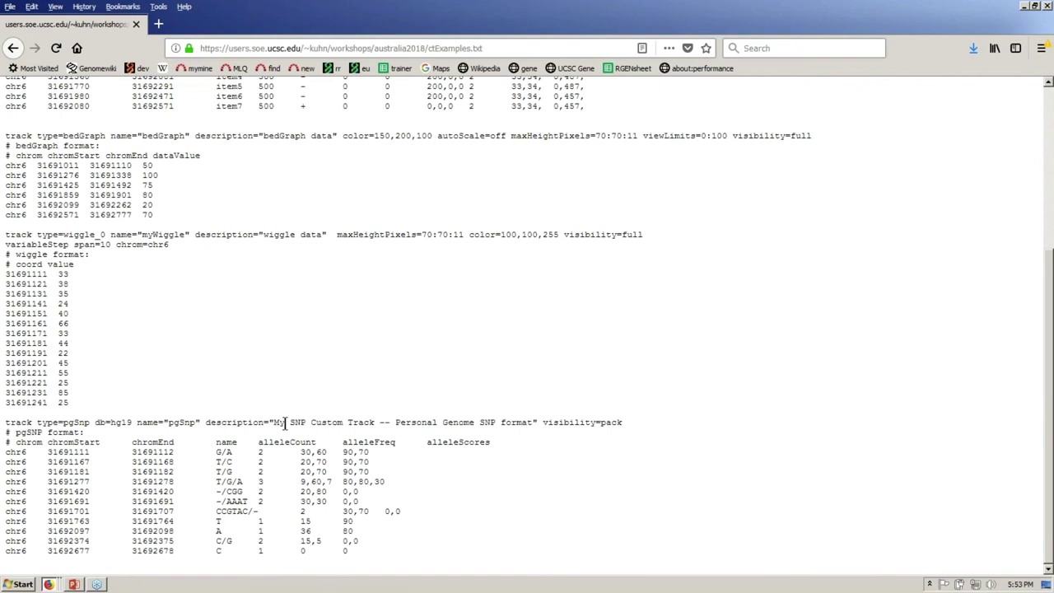
pyautogui.moveTo(275, 424); pyautogui.dragTo(533, 424)
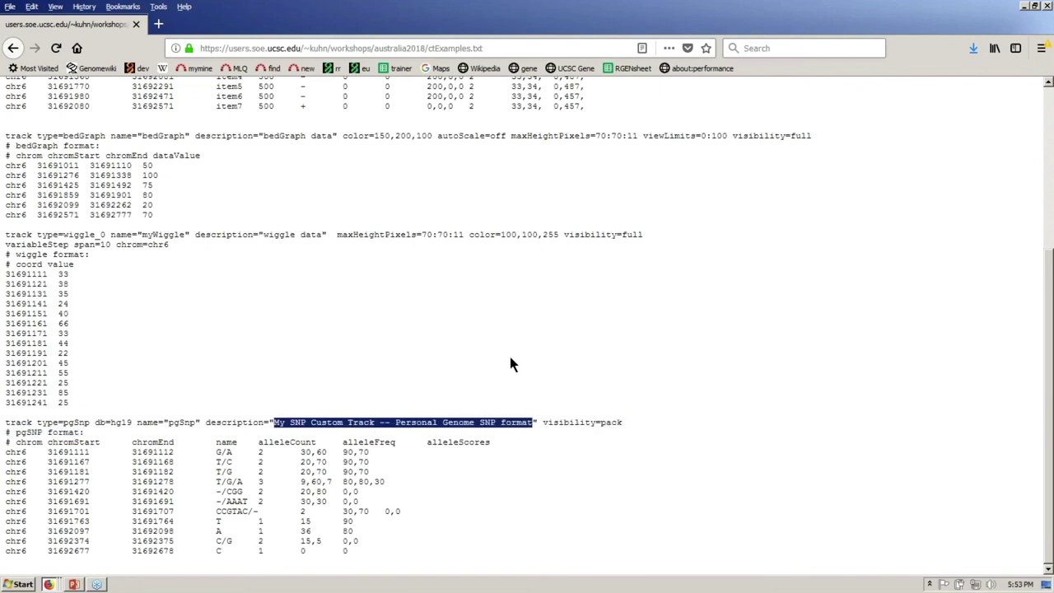
pyautogui.hotkey('alt', 'Tab')
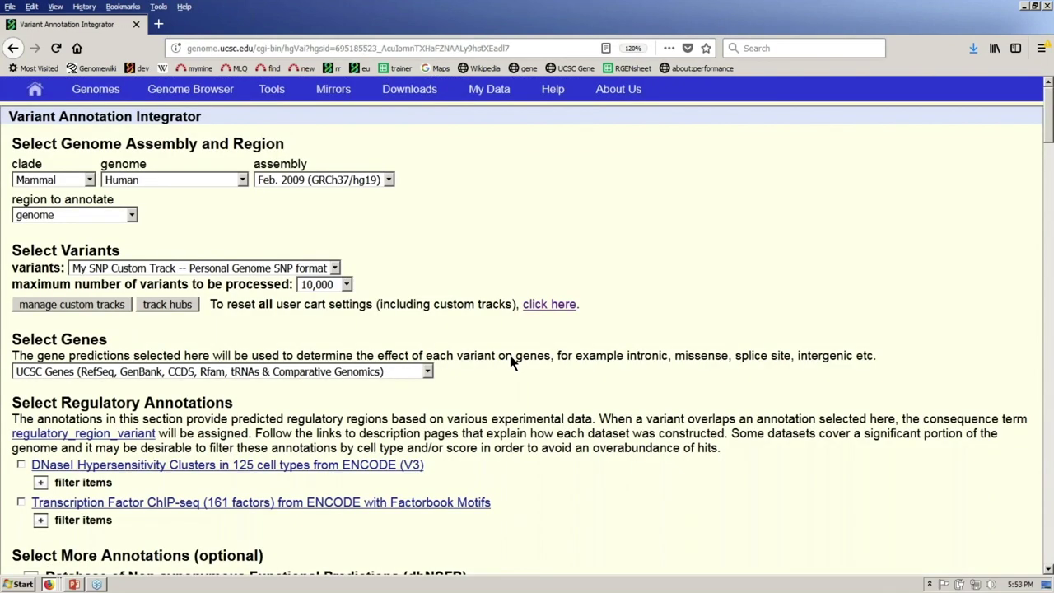
# Set the gene predictions to NCBI RefSeq genes, curated subset (NM_*, NR_*, and YP_*).
pyautogui.click(1048, 570)
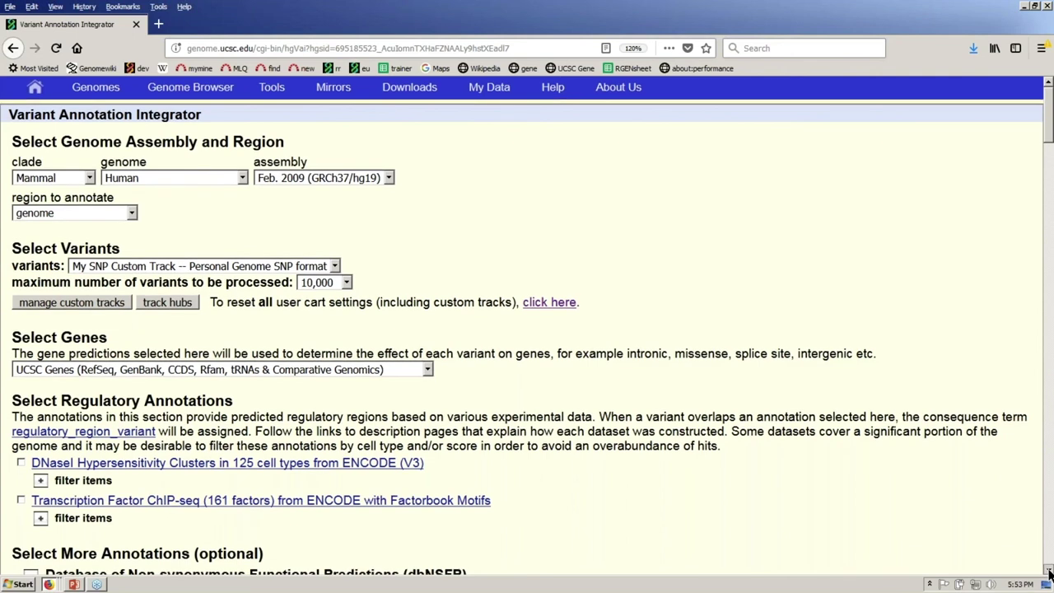
pyautogui.click(1049, 571)
pyautogui.click(1049, 570)
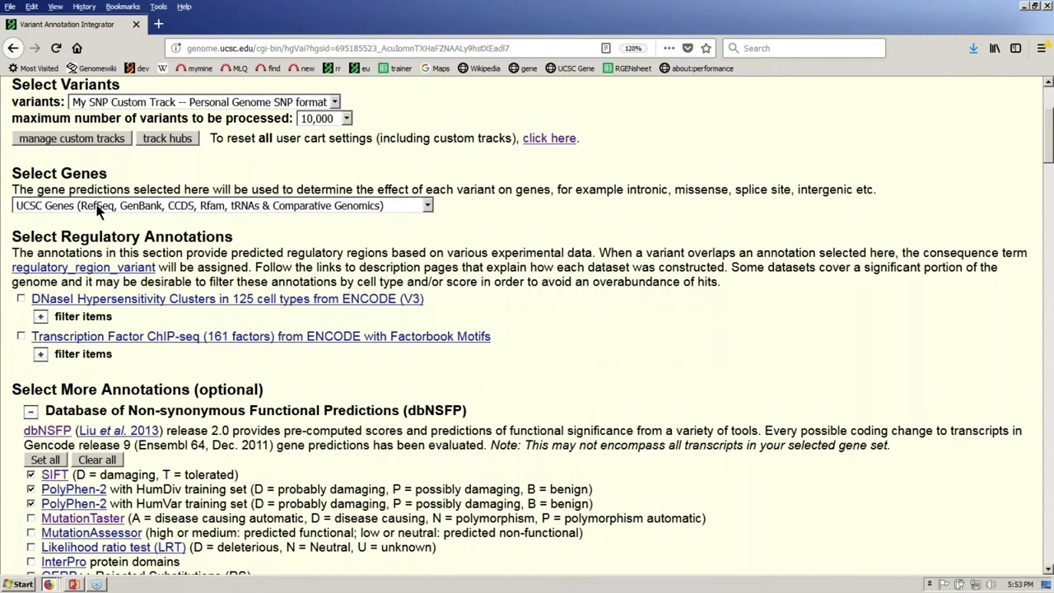
pyautogui.click(429, 207)
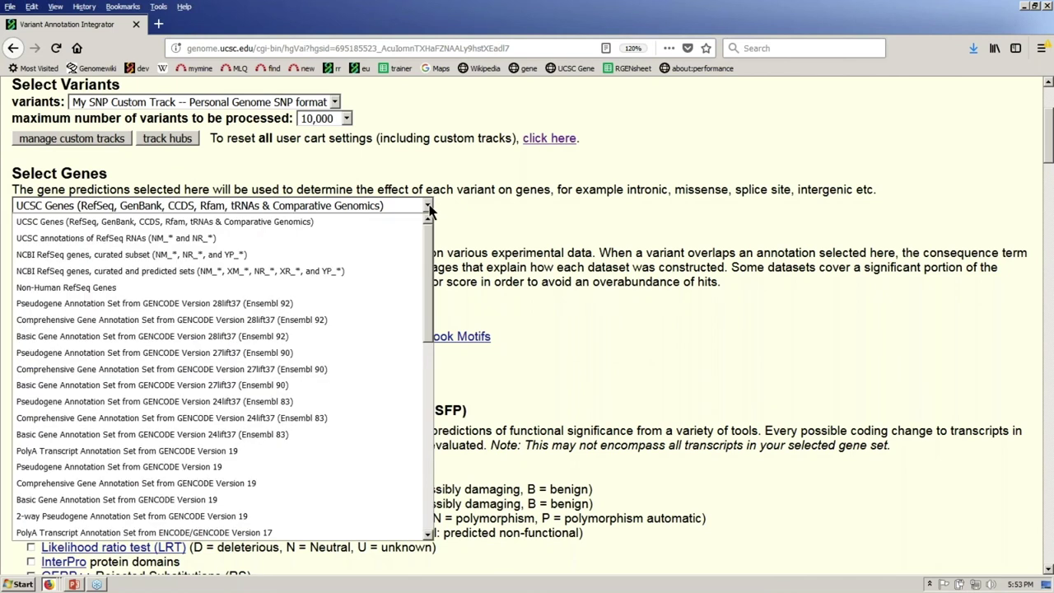
pyautogui.moveTo(428, 240); pyautogui.dragTo(449, 190)
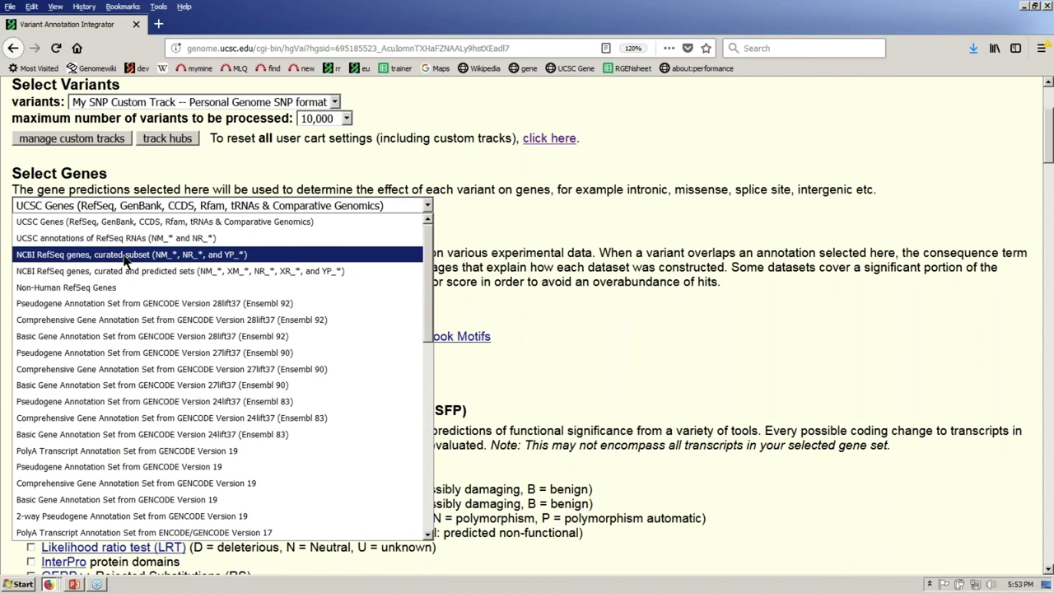
pyautogui.press('Escape')
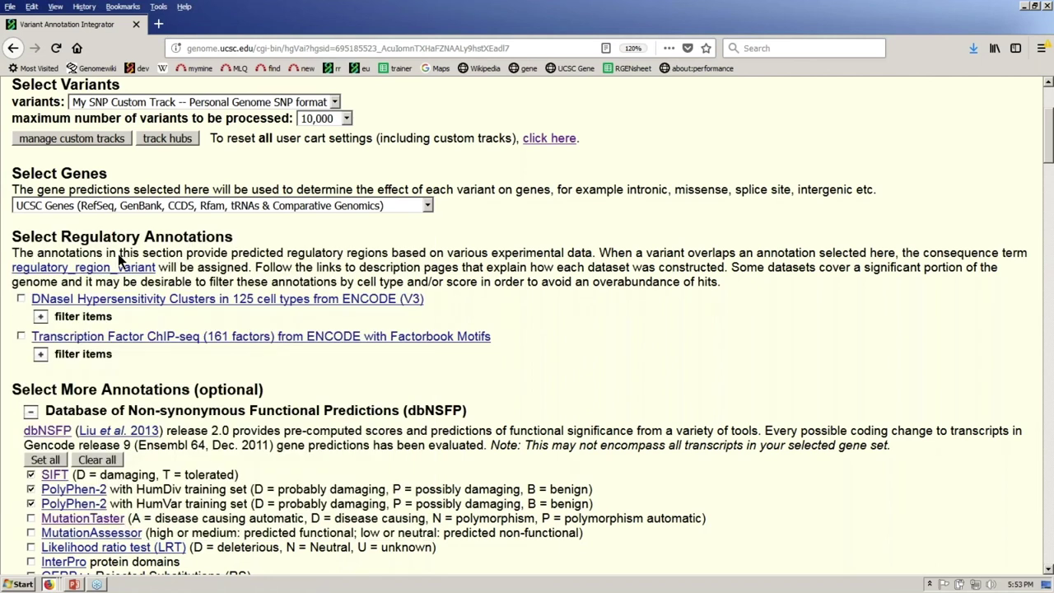
# Review the HGVS variant nomenclature output options, including the coding (c.) terms, and collapse that section.
pyautogui.click(1049, 574)
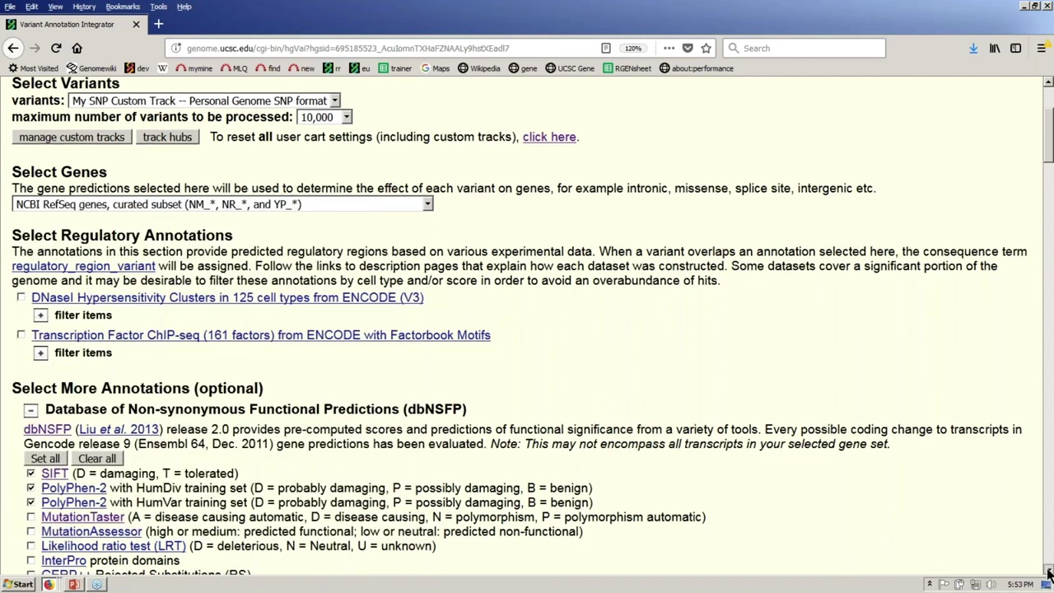
pyautogui.click(1048, 574)
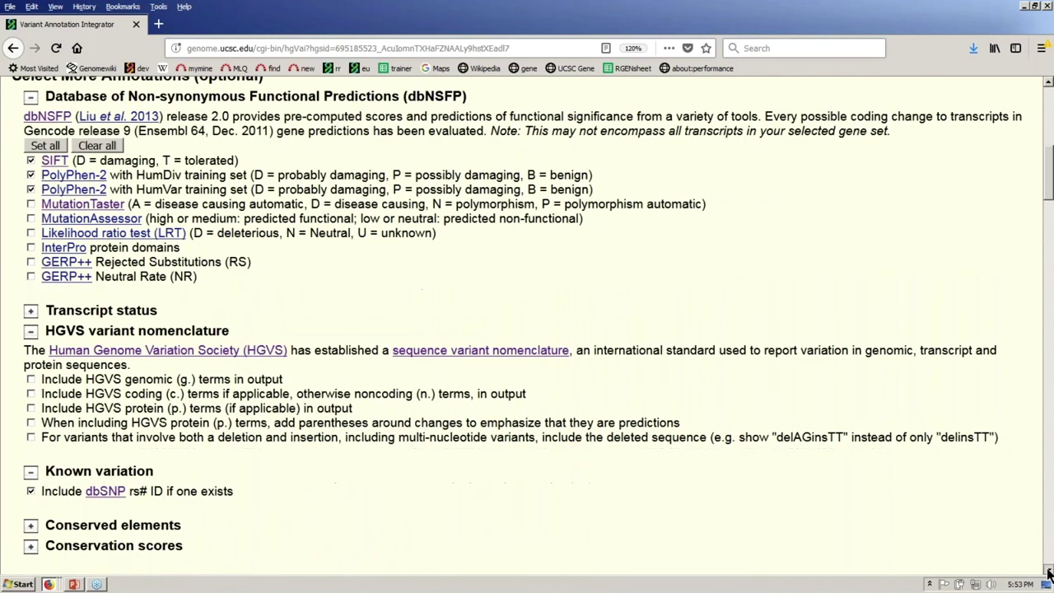
pyautogui.click(1049, 574)
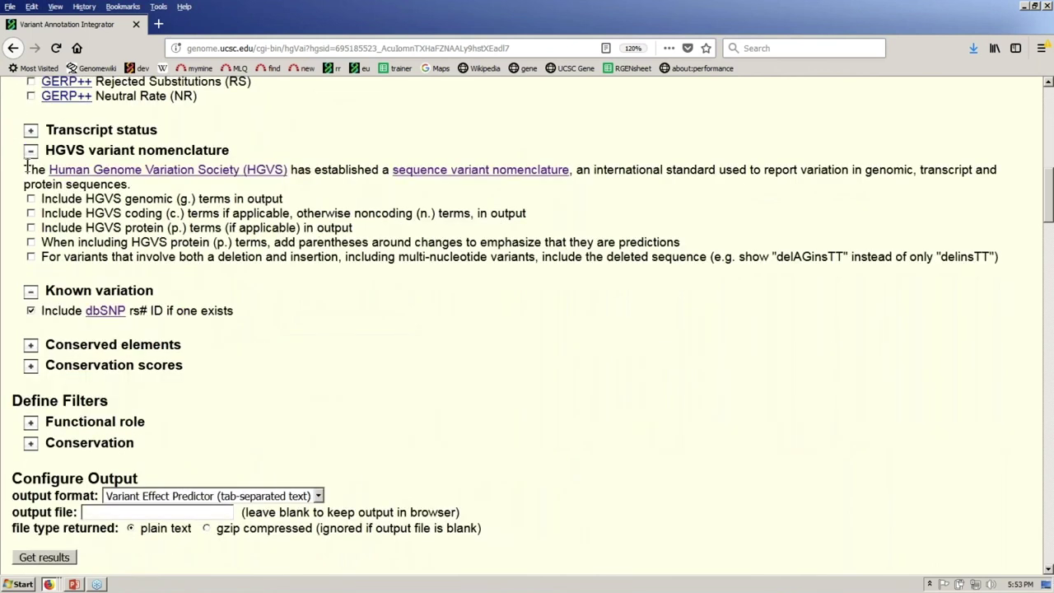
pyautogui.moveTo(46, 150); pyautogui.dragTo(229, 154)
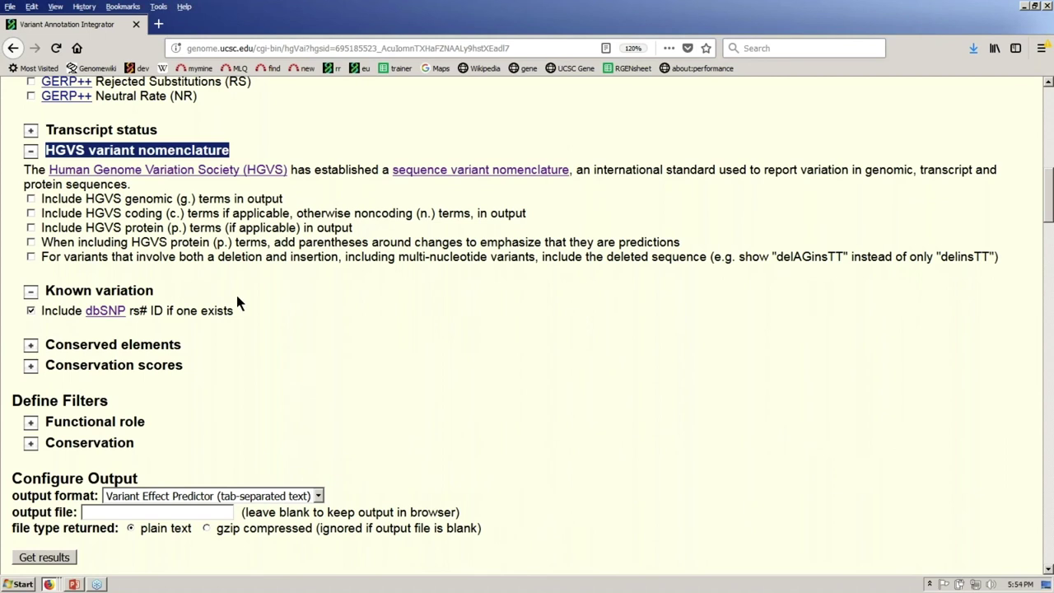
pyautogui.click(176, 215)
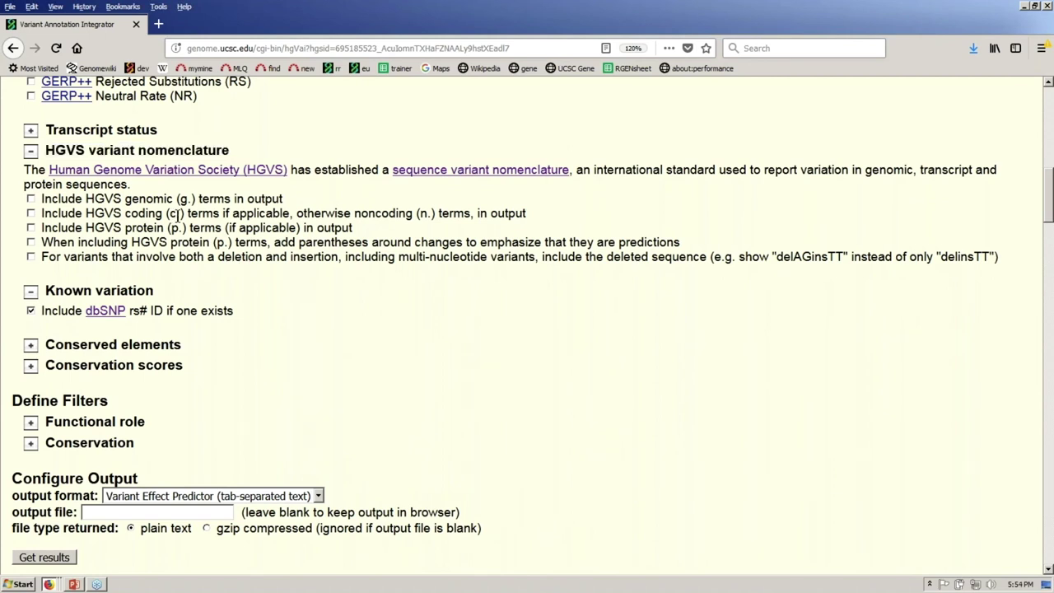
pyautogui.doubleClick(175, 212)
pyautogui.click(30, 151)
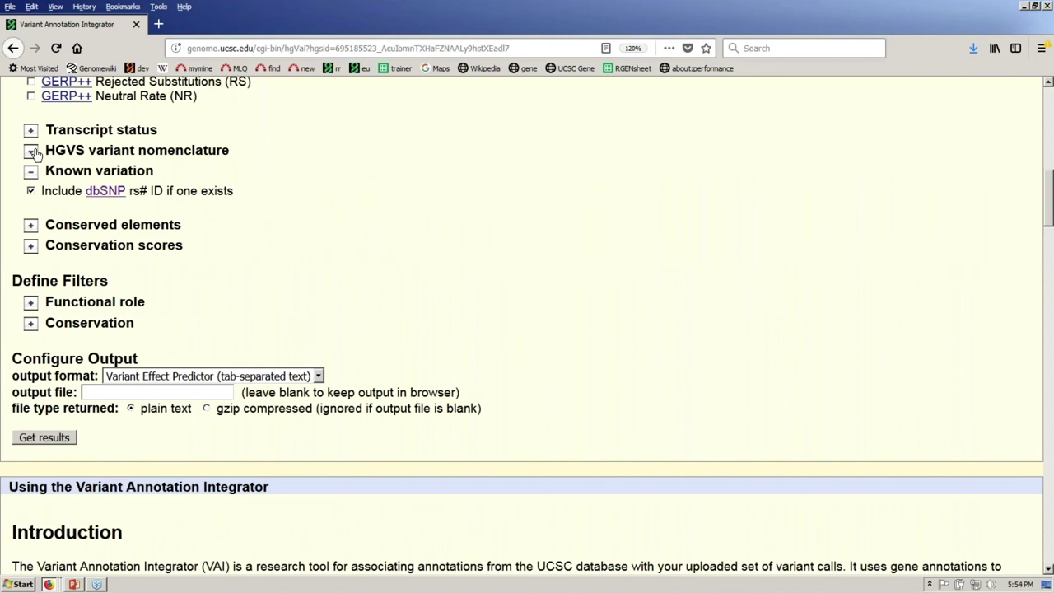
# Set the gene predictions to UCSC Genes (RefSeq, GenBank, CCDS, Rfam, tRNAs & Comparative Genomics).
pyautogui.click(1048, 84)
pyautogui.click(1048, 84)
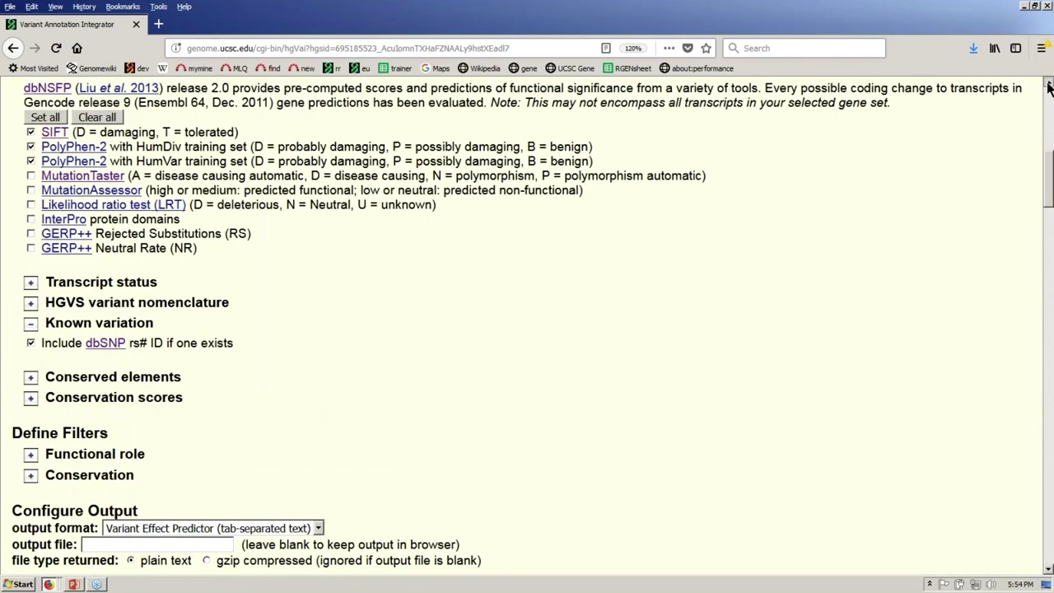
pyautogui.click(1048, 87)
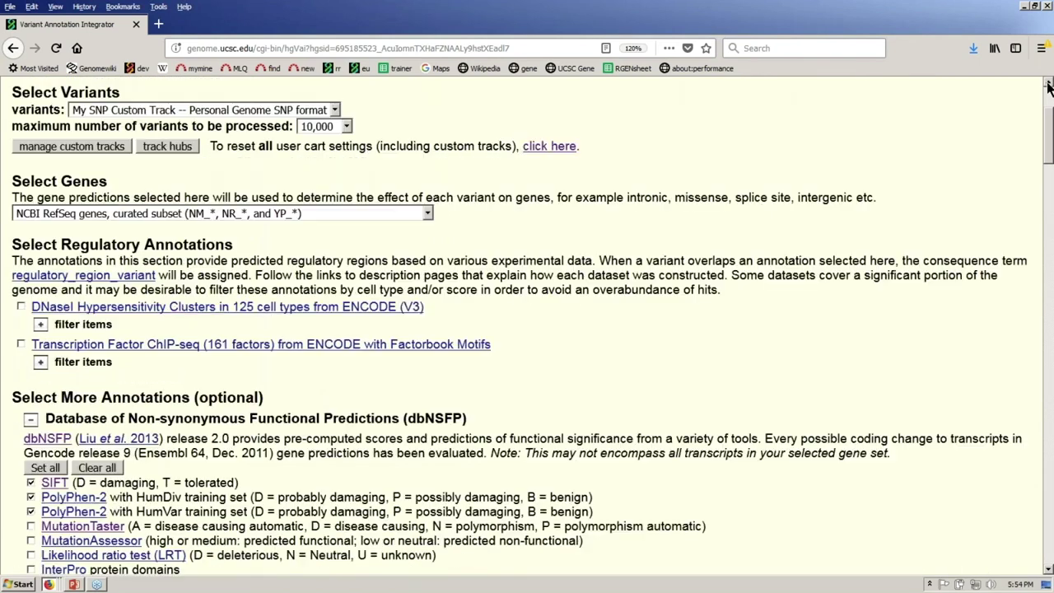
pyautogui.click(428, 213)
pyautogui.click(375, 227)
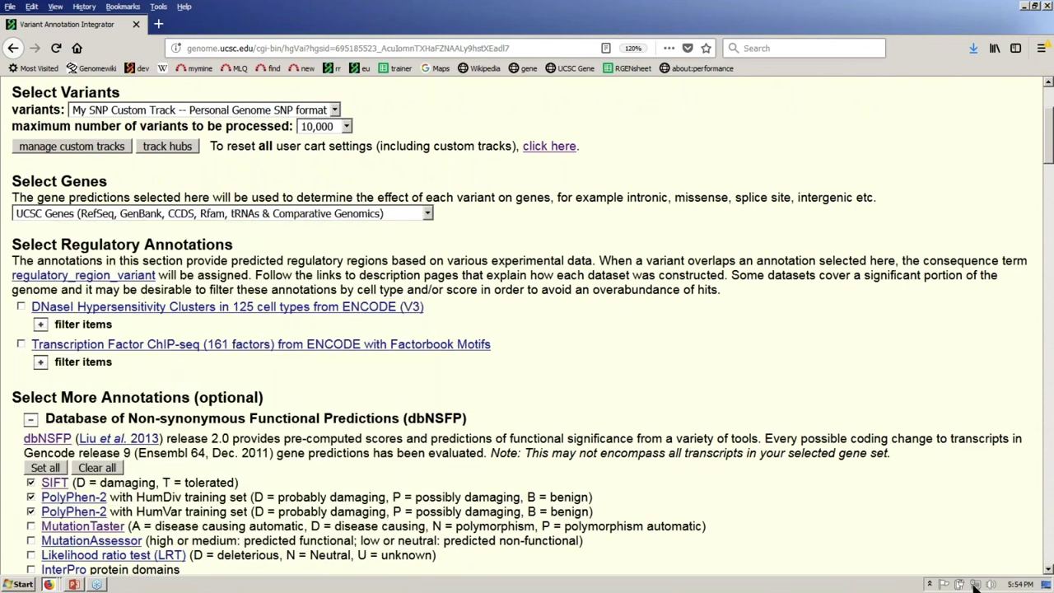
# Review the regulatory annotation choices and the SIFT and PolyPhen-2 options under the dbNSFP functional predictions.
pyautogui.click(1049, 574)
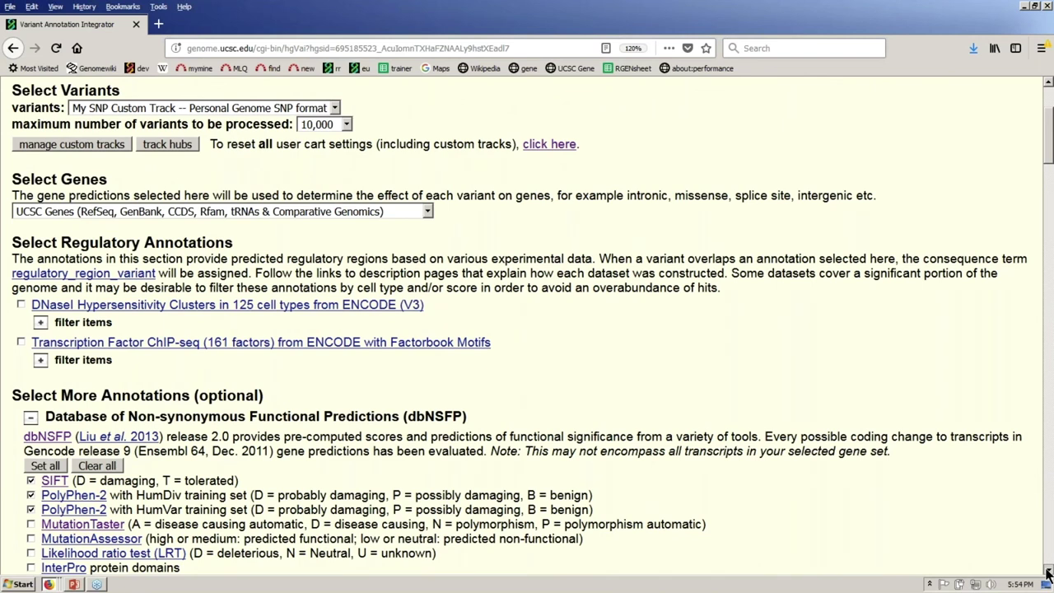
pyautogui.scroll(-5, 349, 346)
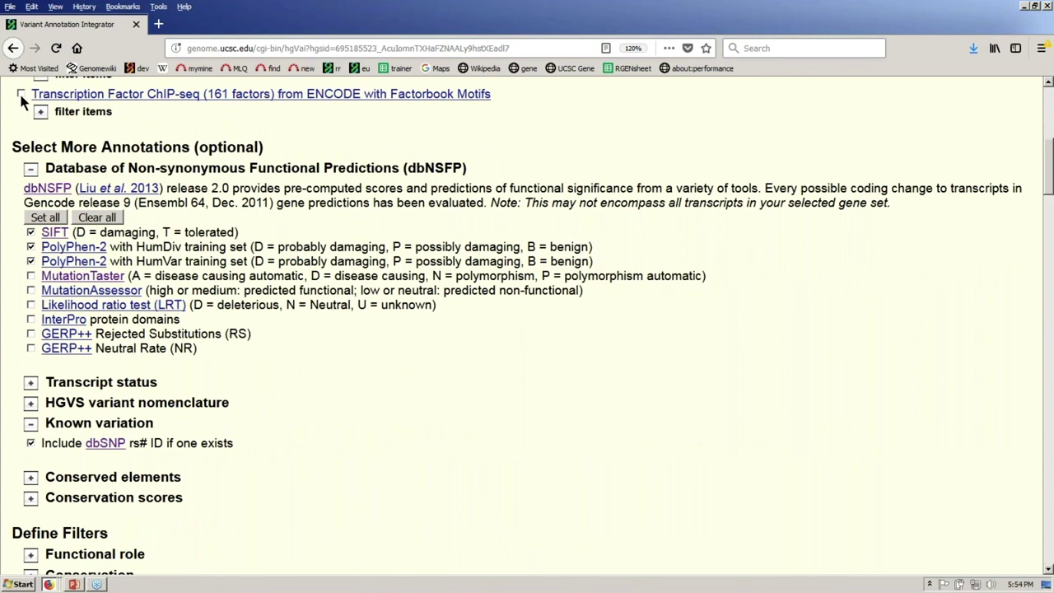
pyautogui.scroll(1, 197, 115)
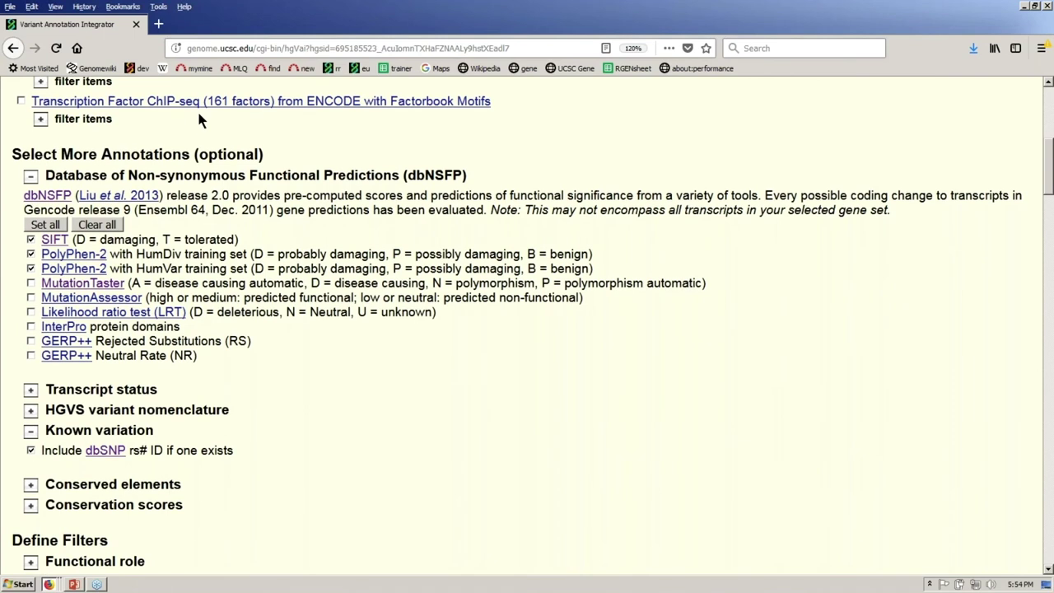
pyautogui.scroll(1, 198, 120)
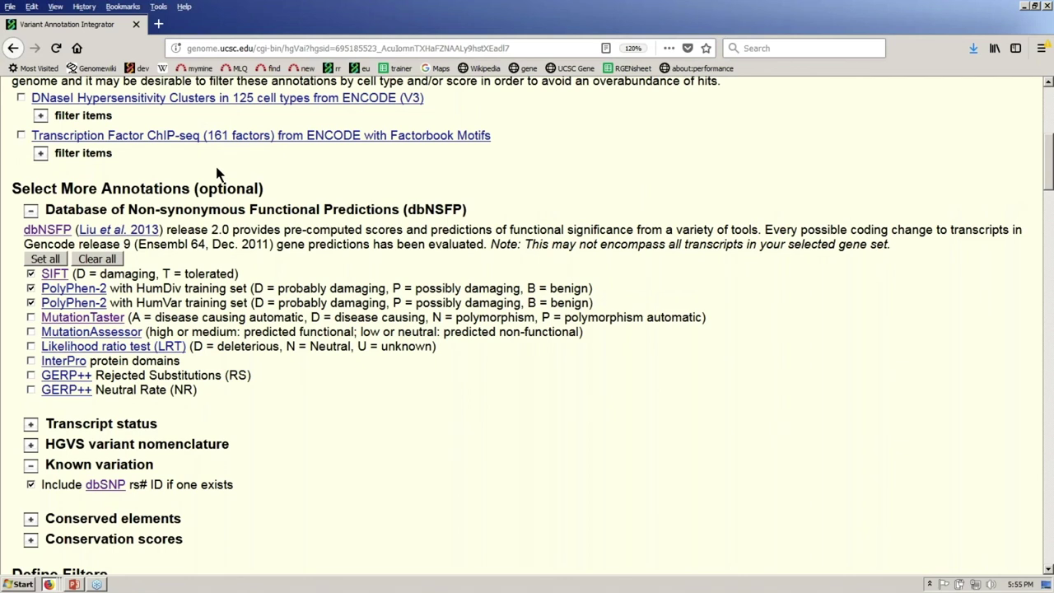
pyautogui.click(28, 287)
pyautogui.moveTo(20, 274); pyautogui.dragTo(23, 309)
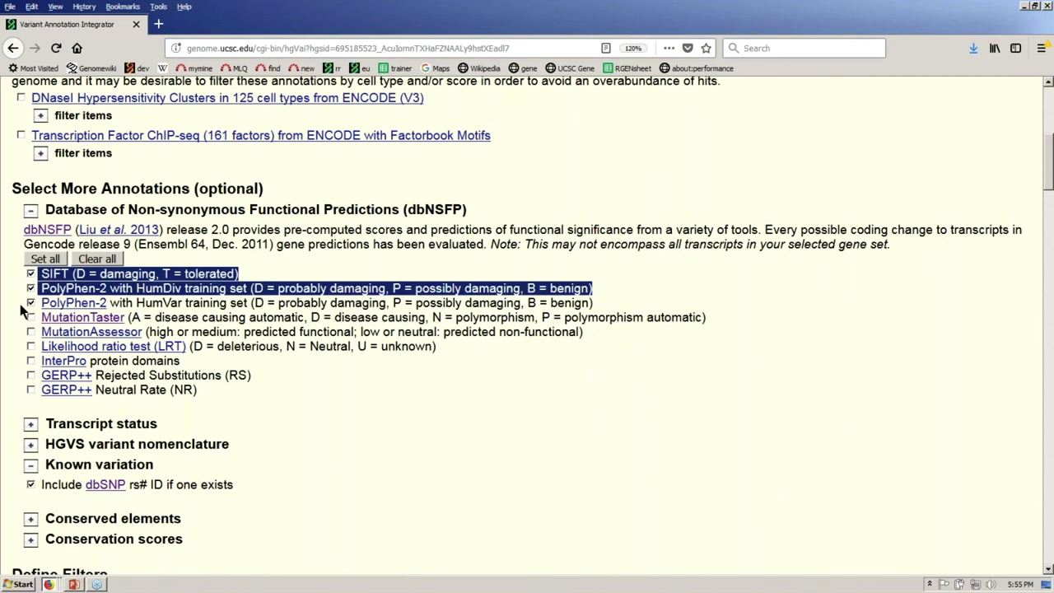
pyautogui.click(324, 438)
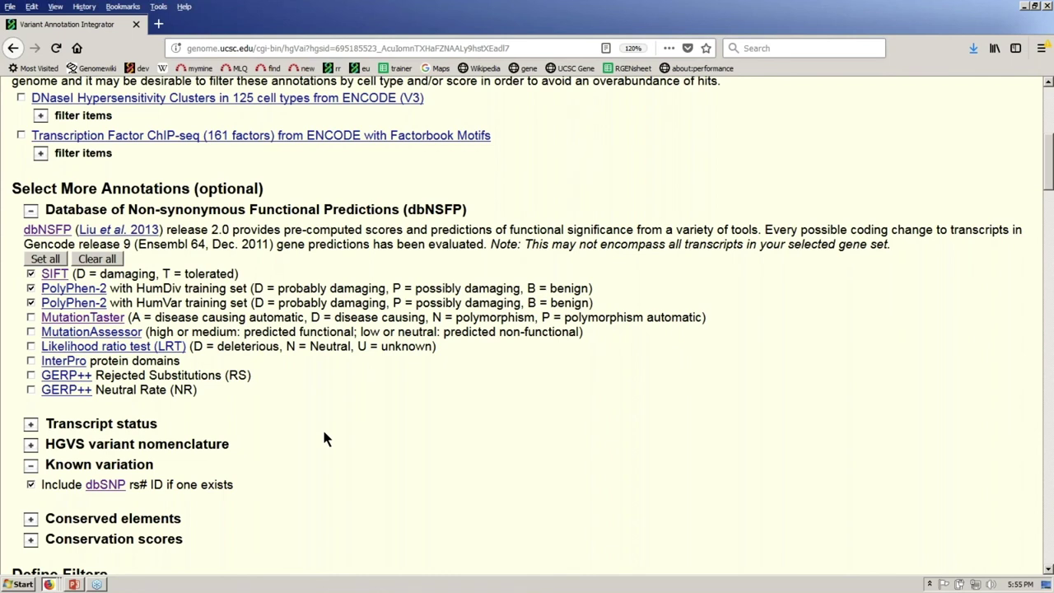
pyautogui.scroll(1, 323, 439)
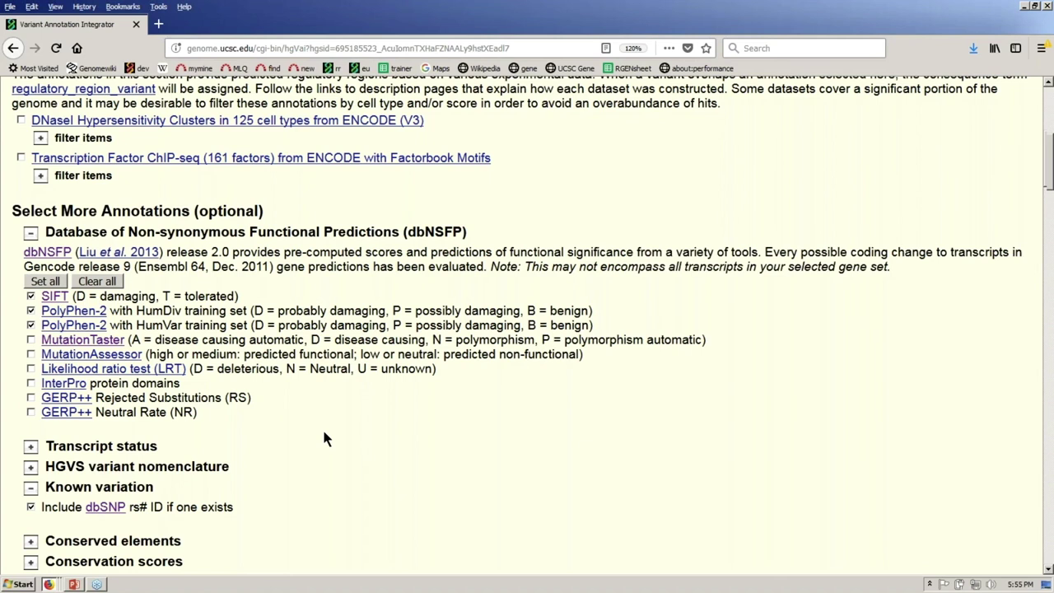
pyautogui.scroll(5, 598, 232)
pyautogui.moveTo(617, 95)
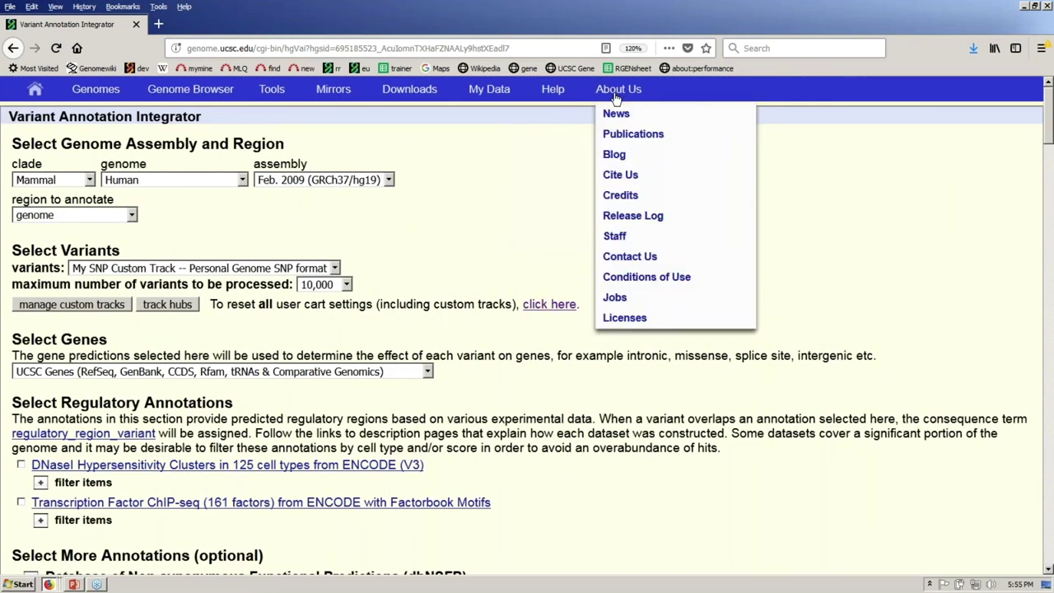
pyautogui.moveTo(556, 96)
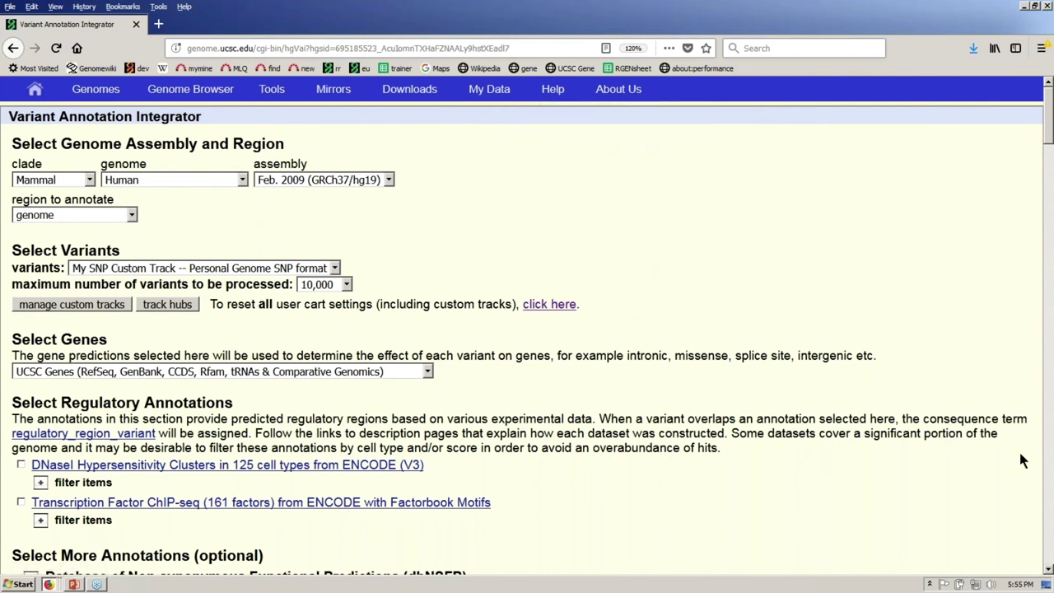
# Set the output format to Variant Effect Predictor (HTML) and get the results, accepting the research-use note.
pyautogui.click(1049, 570)
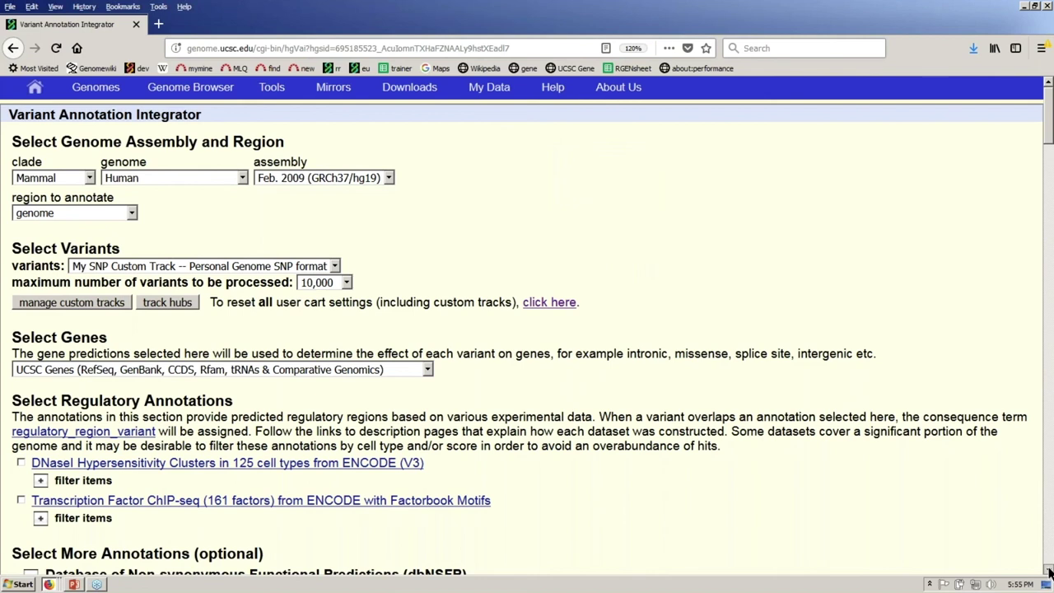
pyautogui.scroll(-5, 1049, 570)
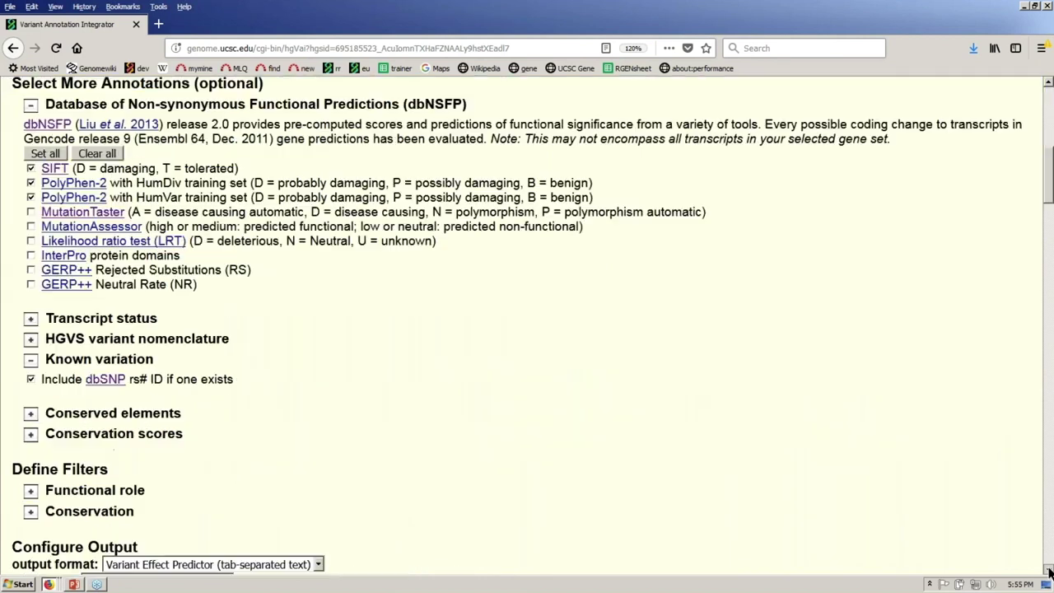
pyautogui.click(1048, 571)
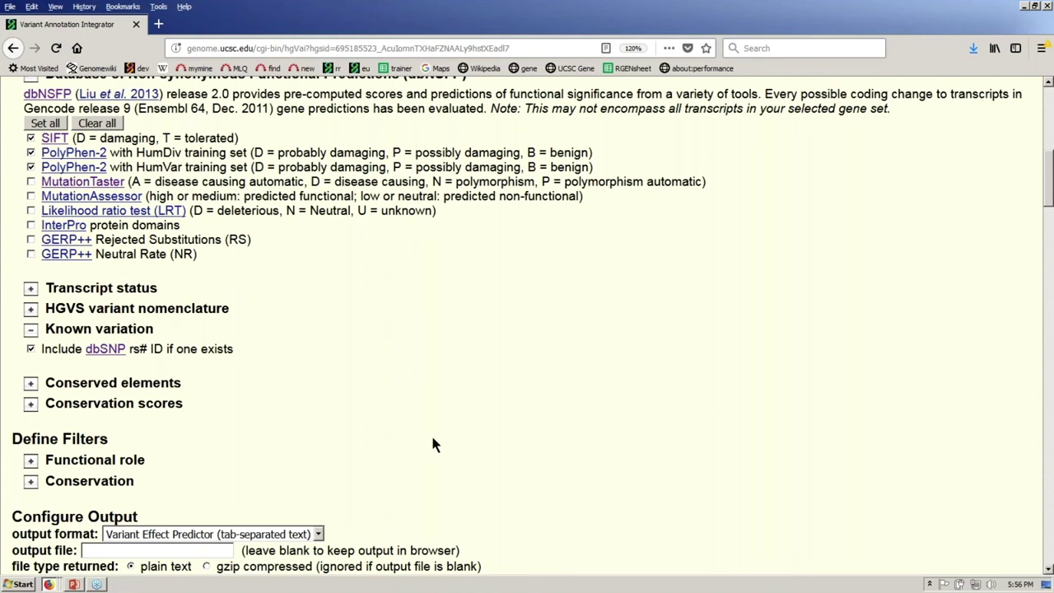
pyautogui.scroll(-1, 416, 461)
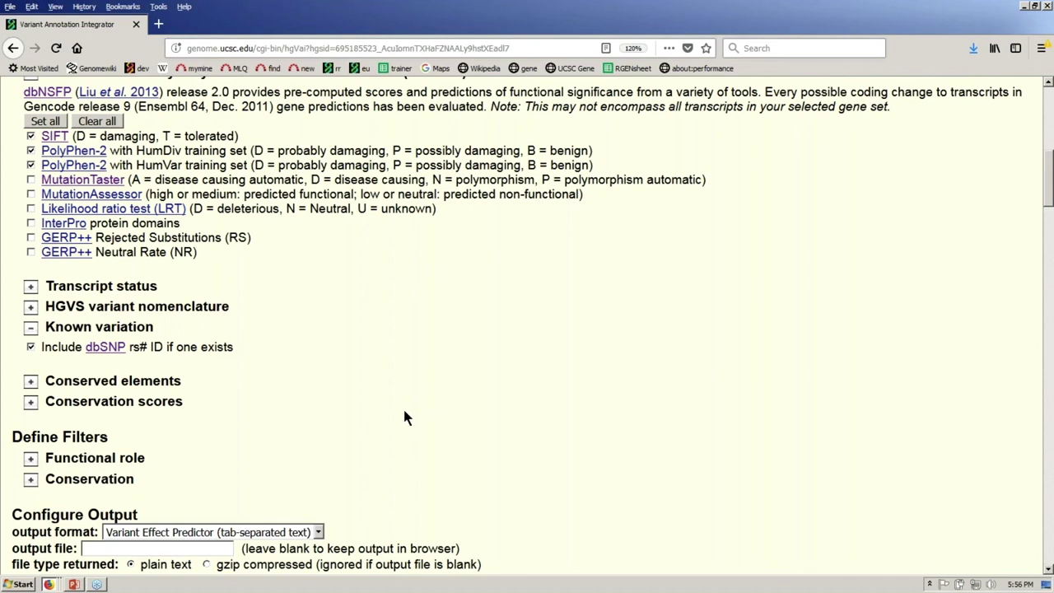
pyautogui.scroll(-5, 404, 416)
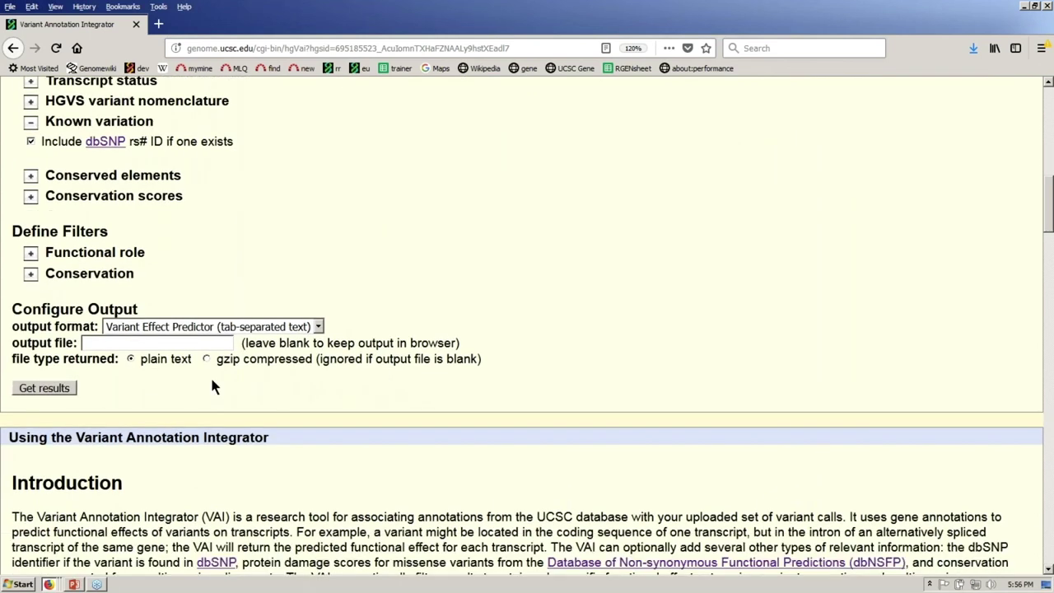
pyautogui.click(177, 328)
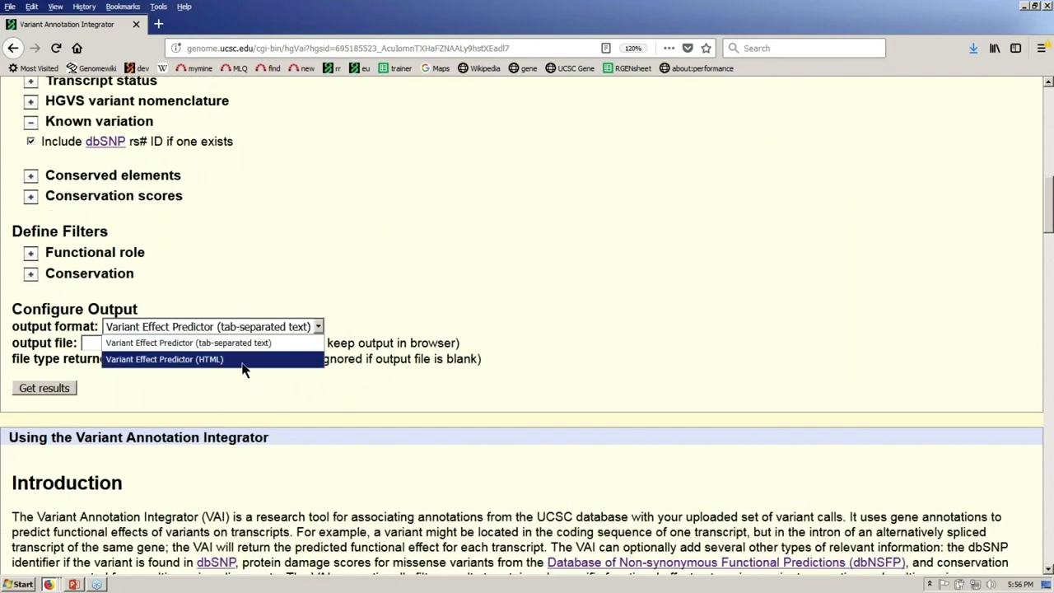
pyautogui.click(188, 342)
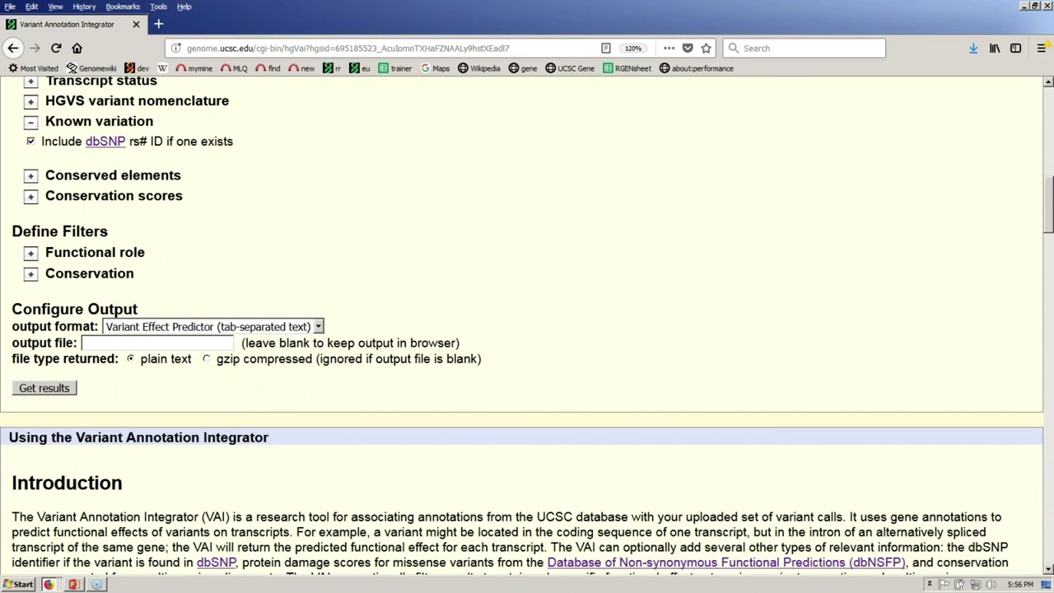
pyautogui.press('Down')
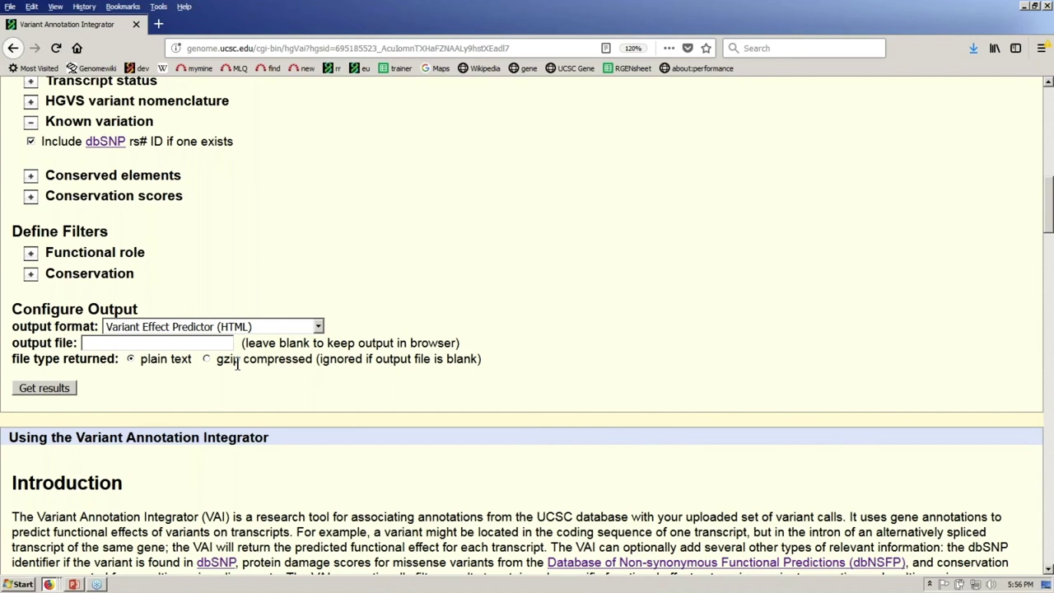
pyautogui.click(63, 391)
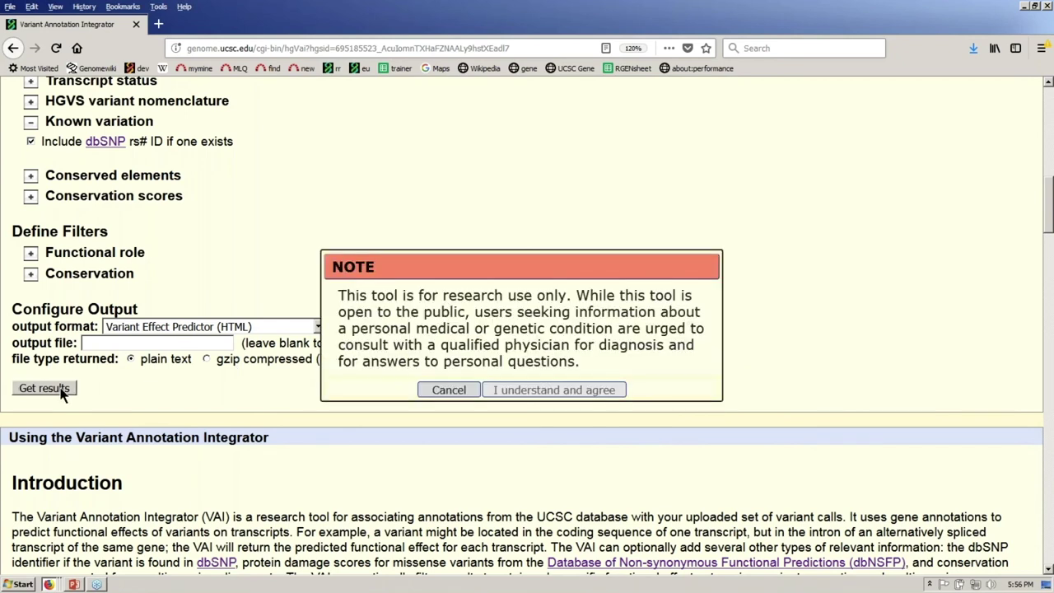
pyautogui.click(580, 392)
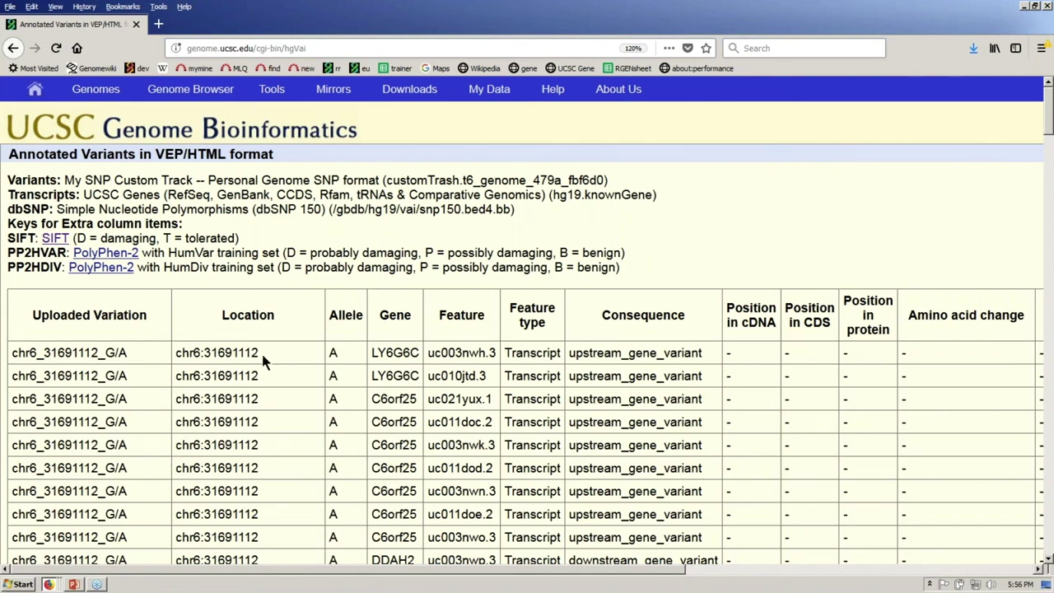
# Examine the locations of the first three annotated variant rows and the consequence listed for the first row.
pyautogui.moveTo(261, 352); pyautogui.dragTo(178, 354)
pyautogui.click(266, 384)
pyautogui.moveTo(250, 375); pyautogui.dragTo(177, 377)
pyautogui.click(272, 404)
pyautogui.tripleClick(181, 399)
pyautogui.click(539, 244)
pyautogui.moveTo(570, 354); pyautogui.dragTo(702, 354)
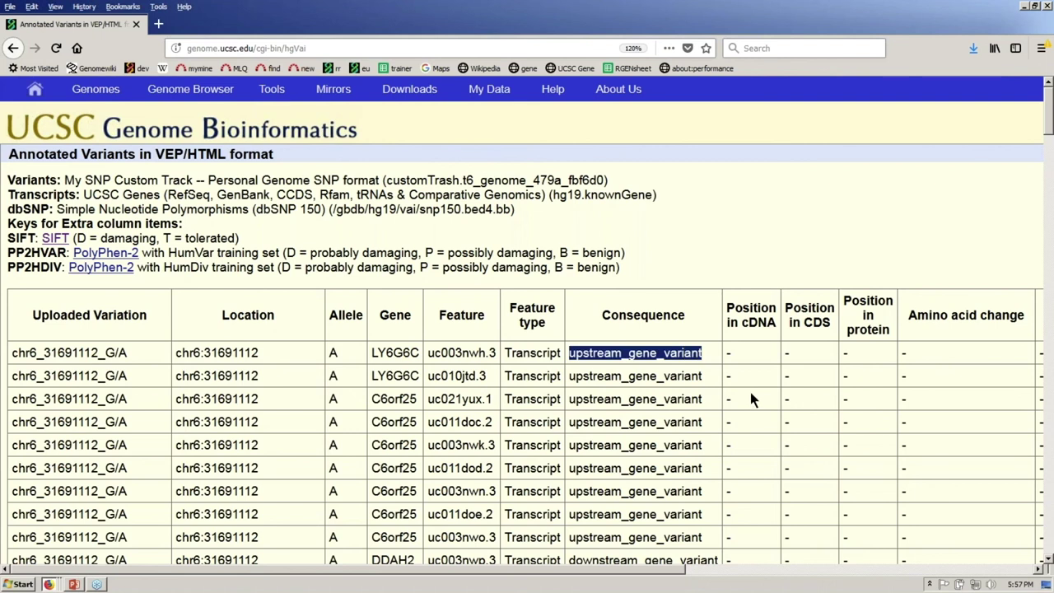
# Check the distance in the Extra column and the gene name for the first variant row.
pyautogui.click(1041, 569)
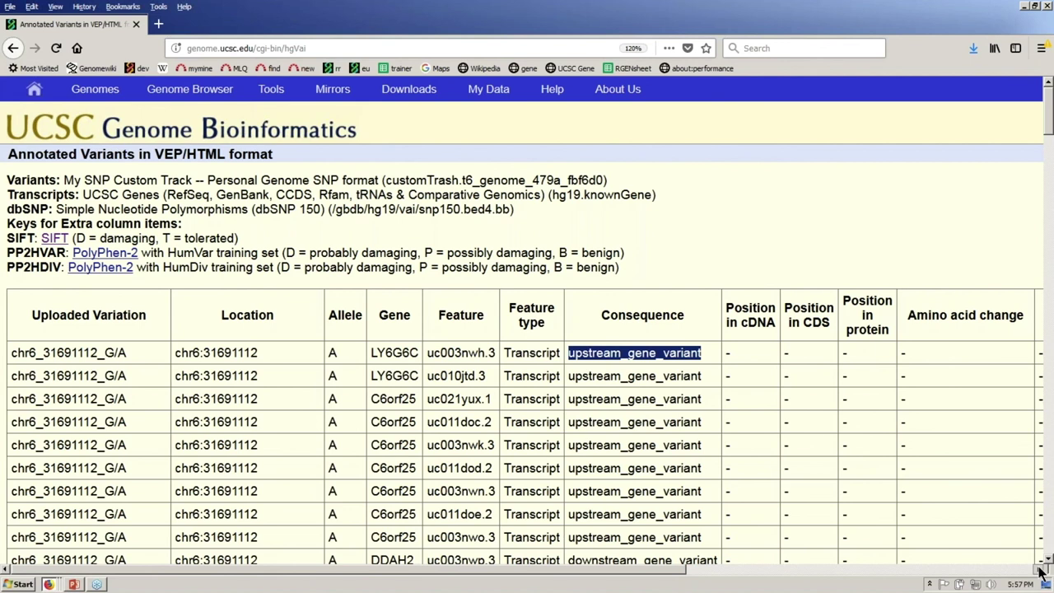
pyautogui.click(1041, 569)
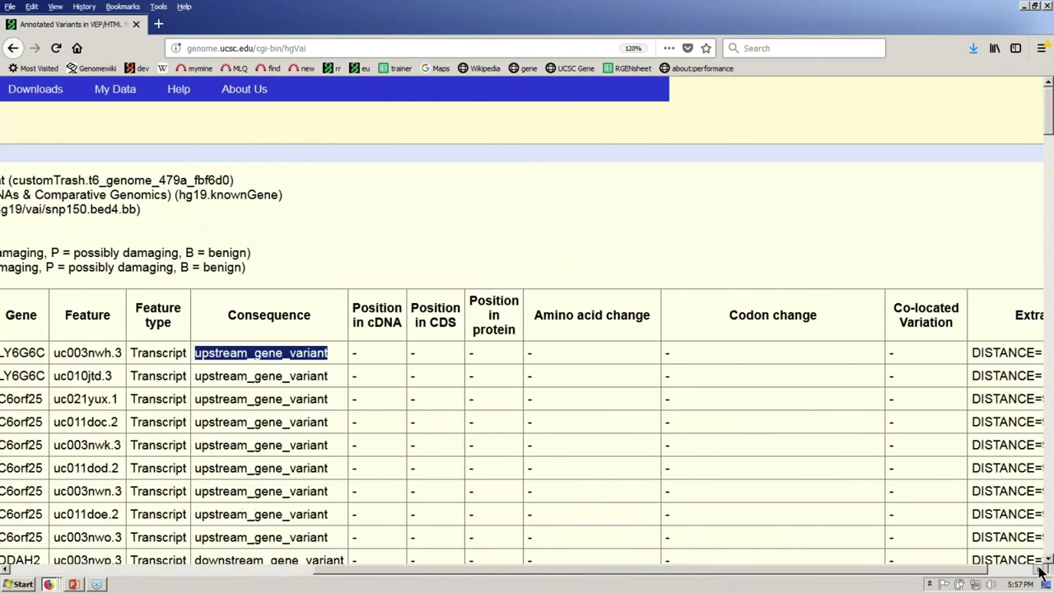
pyautogui.click(1041, 569)
pyautogui.moveTo(1015, 352); pyautogui.dragTo(916, 352)
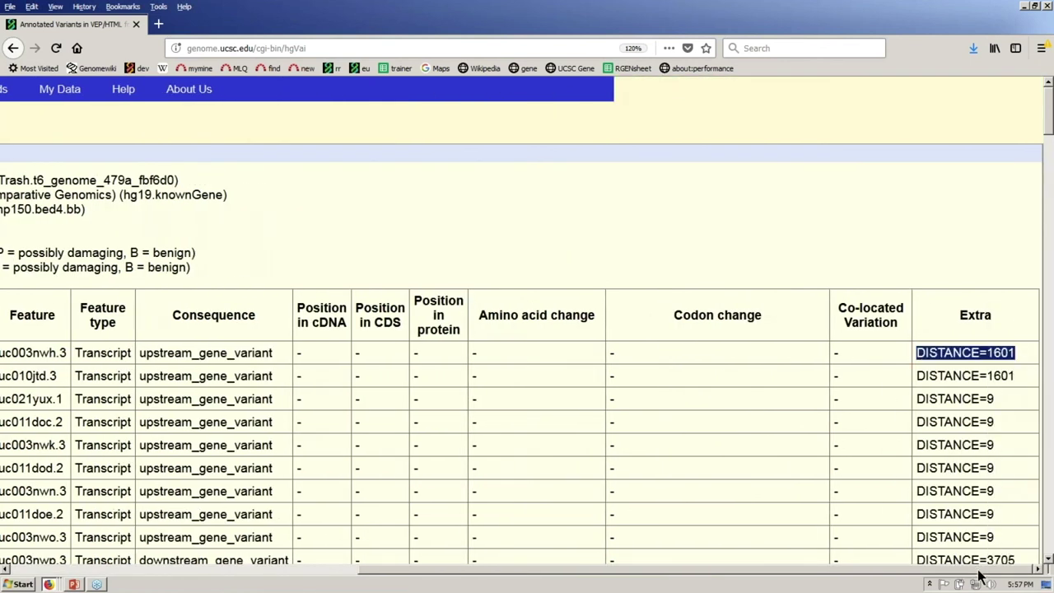
pyautogui.click(5, 570)
pyautogui.click(5, 570)
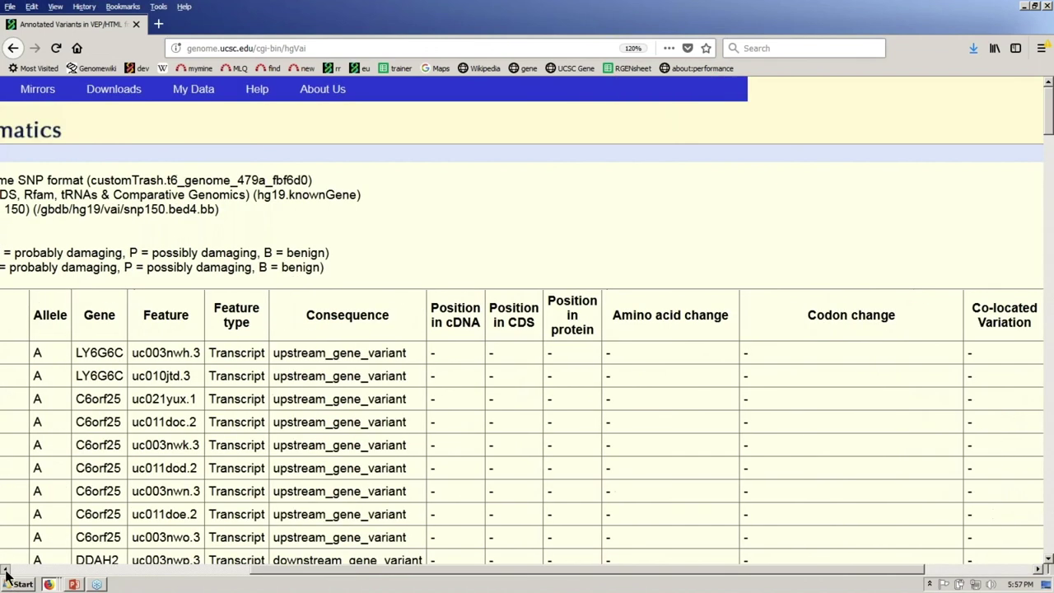
pyautogui.click(5, 570)
pyautogui.moveTo(262, 353); pyautogui.dragTo(308, 353)
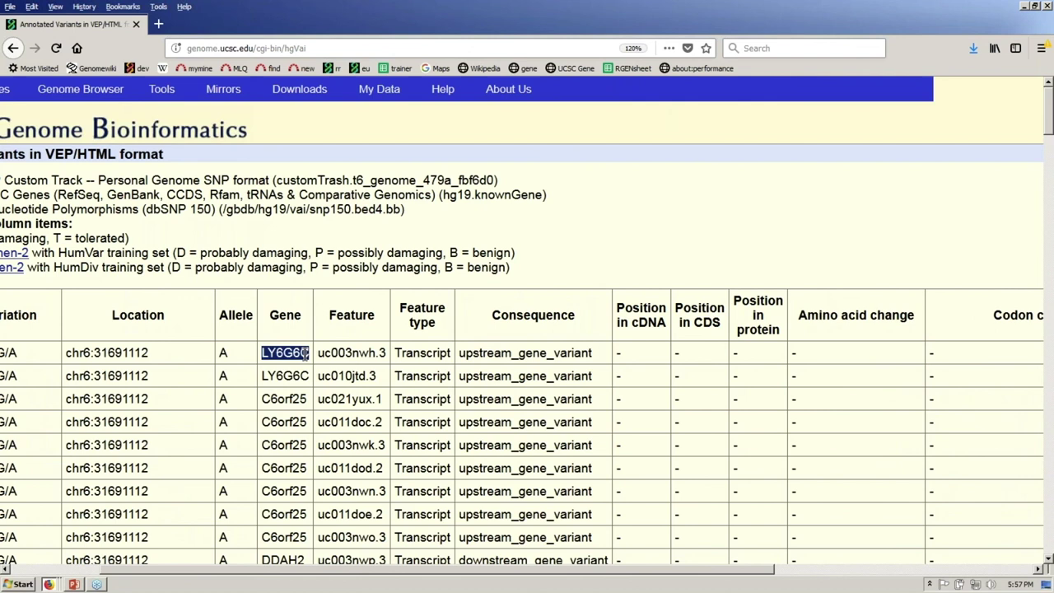
pyautogui.click(632, 204)
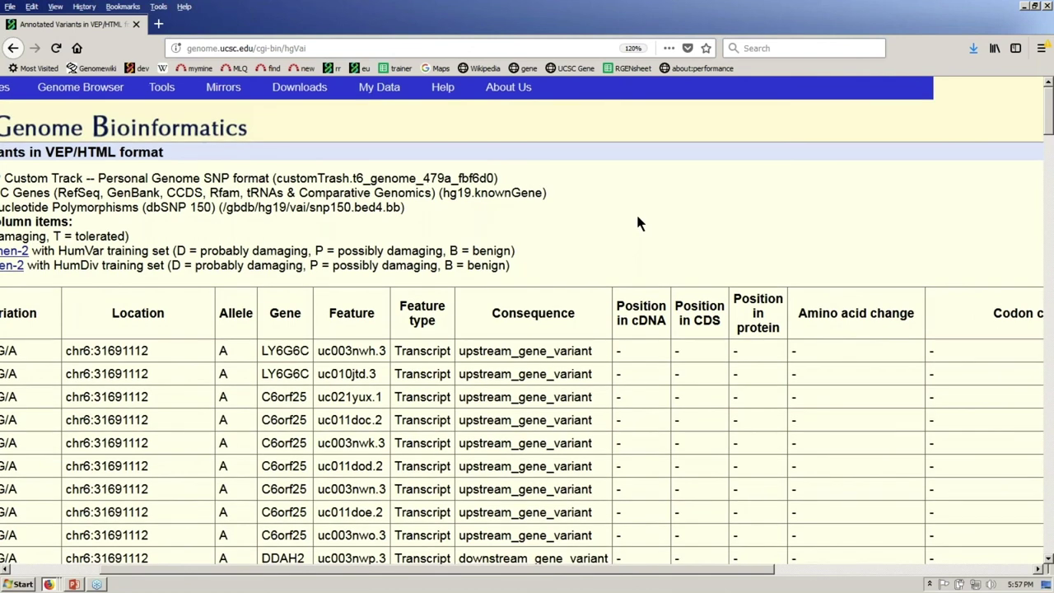
# Examine the C6orf25 rows of the first variant, comparing their gene name, consequence and Extra column entries.
pyautogui.scroll(-3, 639, 221)
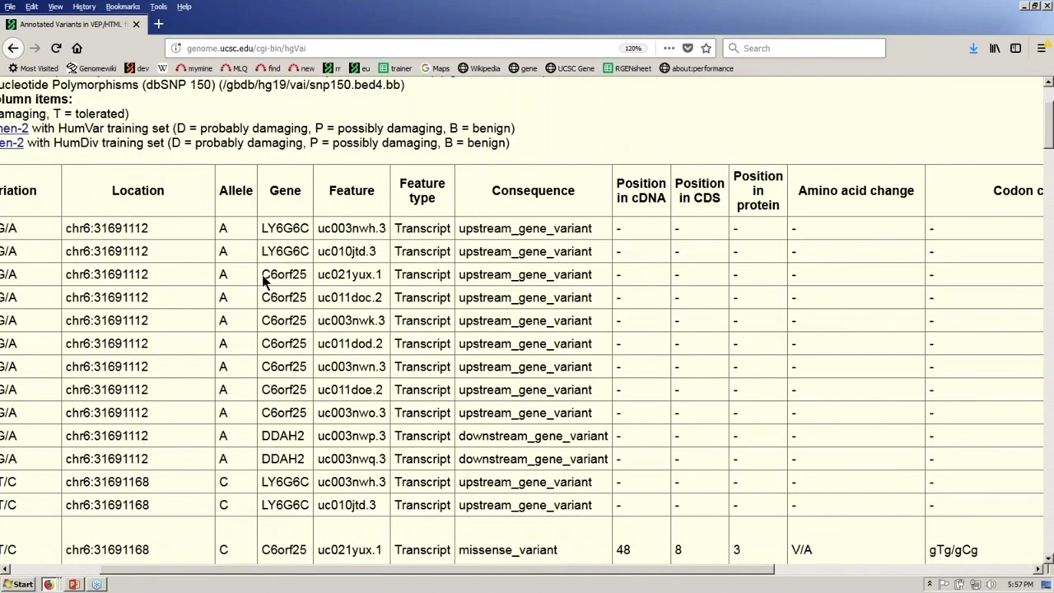
pyautogui.moveTo(261, 274); pyautogui.dragTo(307, 277)
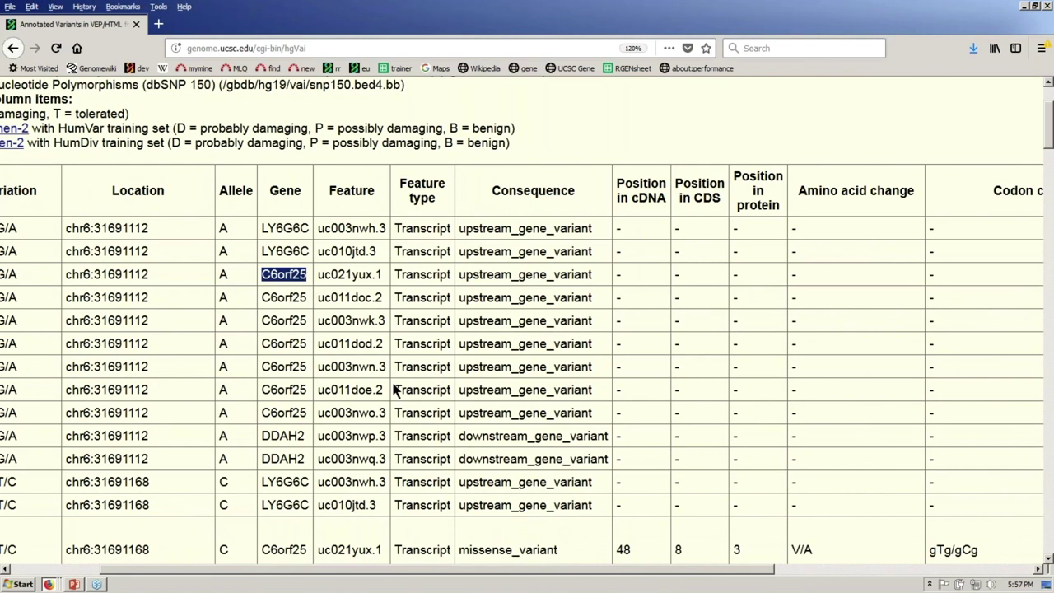
pyautogui.moveTo(762, 574); pyautogui.dragTo(969, 575)
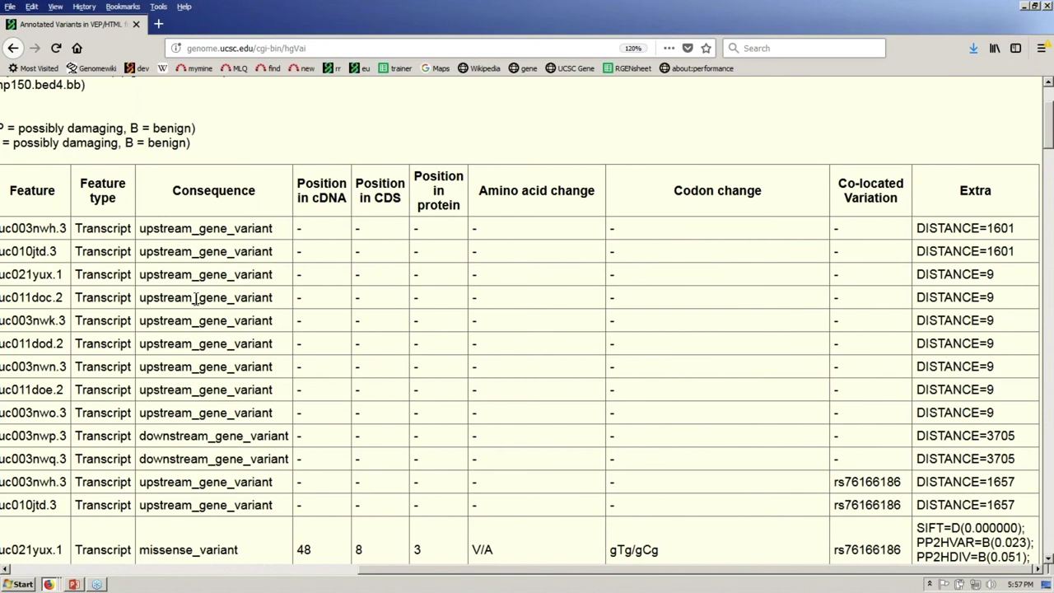
pyautogui.moveTo(140, 297); pyautogui.dragTo(275, 303)
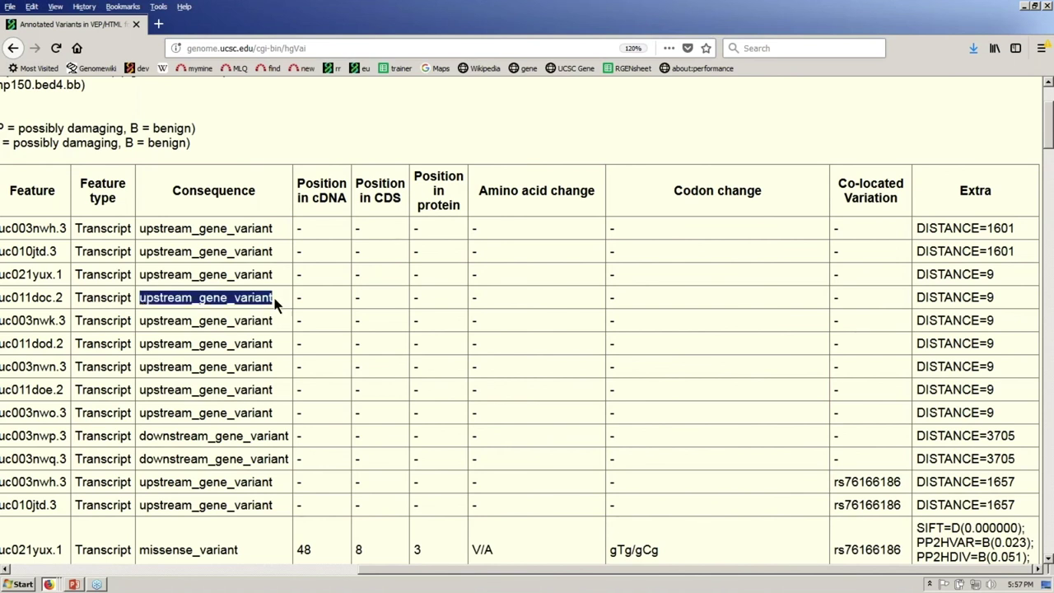
pyautogui.click(371, 107)
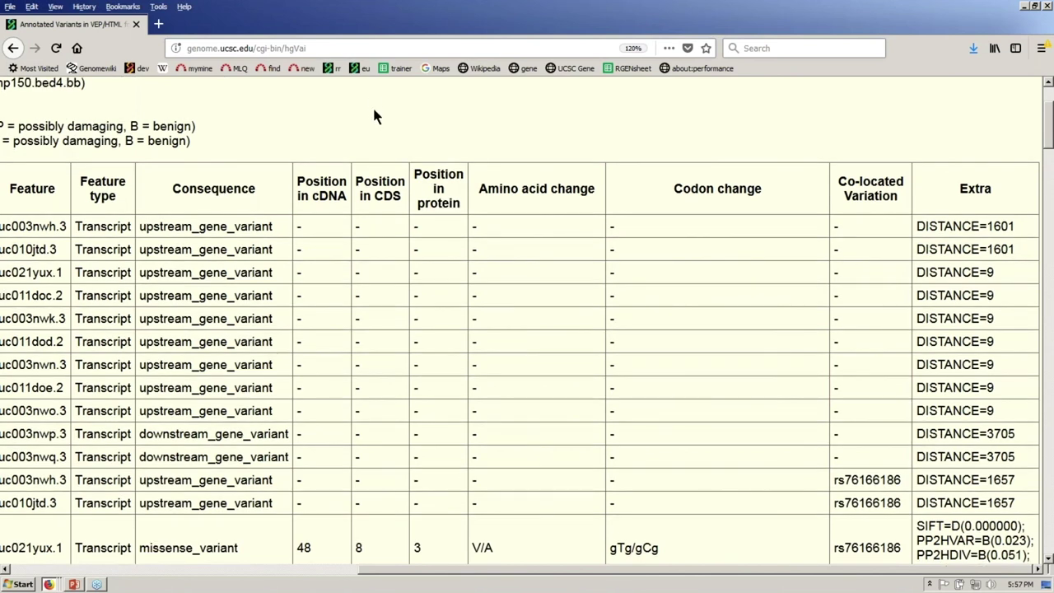
pyautogui.scroll(-1, 374, 110)
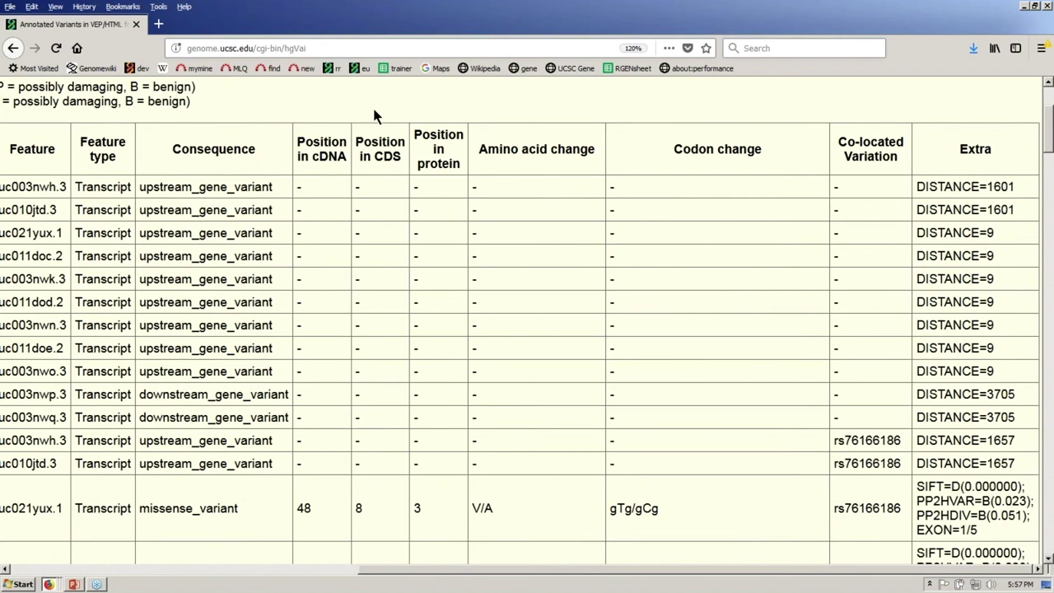
# Examine the first missense_variant row's protein position, amino acid change, codon change, CDS position and cDNA position.
pyautogui.scroll(-1, 374, 109)
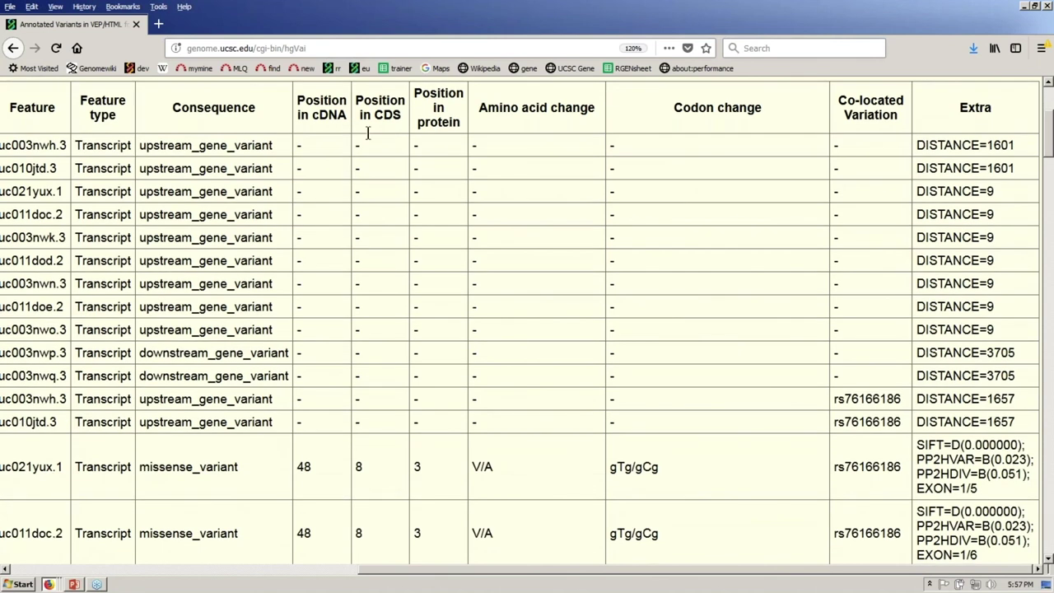
pyautogui.doubleClick(418, 467)
pyautogui.moveTo(471, 467); pyautogui.dragTo(485, 466)
pyautogui.moveTo(615, 467); pyautogui.dragTo(648, 467)
pyautogui.moveTo(364, 466); pyautogui.dragTo(355, 466)
pyautogui.moveTo(314, 461); pyautogui.dragTo(298, 469)
# Examine the SIFT and PP2HVAR predictions in the Extra column of the first missense_variant row.
pyautogui.click(917, 446)
pyautogui.moveTo(918, 445); pyautogui.dragTo(951, 463)
pyautogui.click(951, 463)
pyautogui.doubleClick(957, 446)
pyautogui.moveTo(992, 459); pyautogui.dragTo(923, 461)
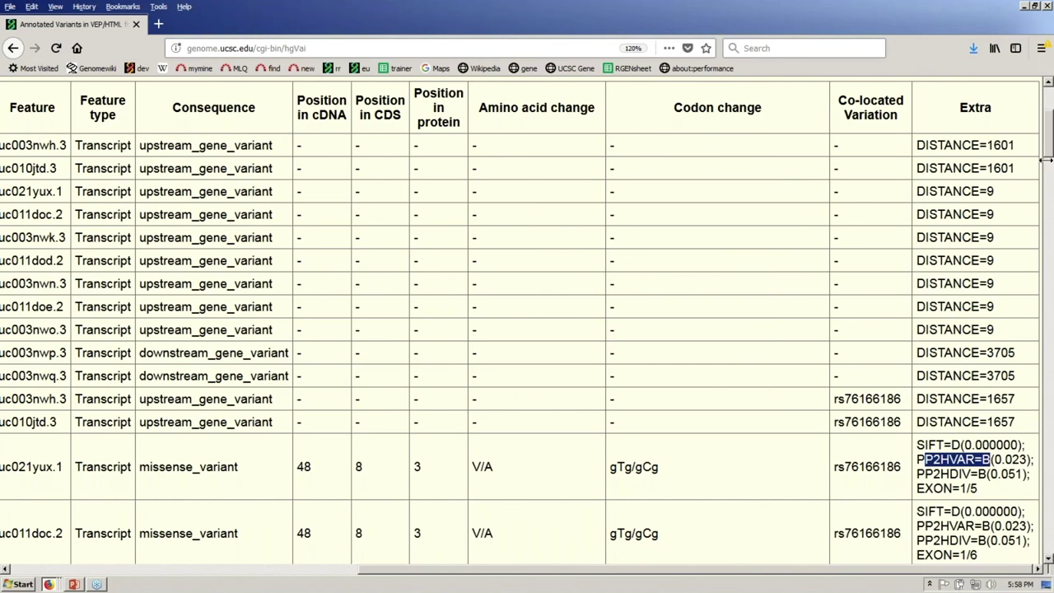
# Look up the SIFT code D and the PolyPhen-2 PP2HVAR code B in the keys for the Extra column items.
pyautogui.click(1050, 85)
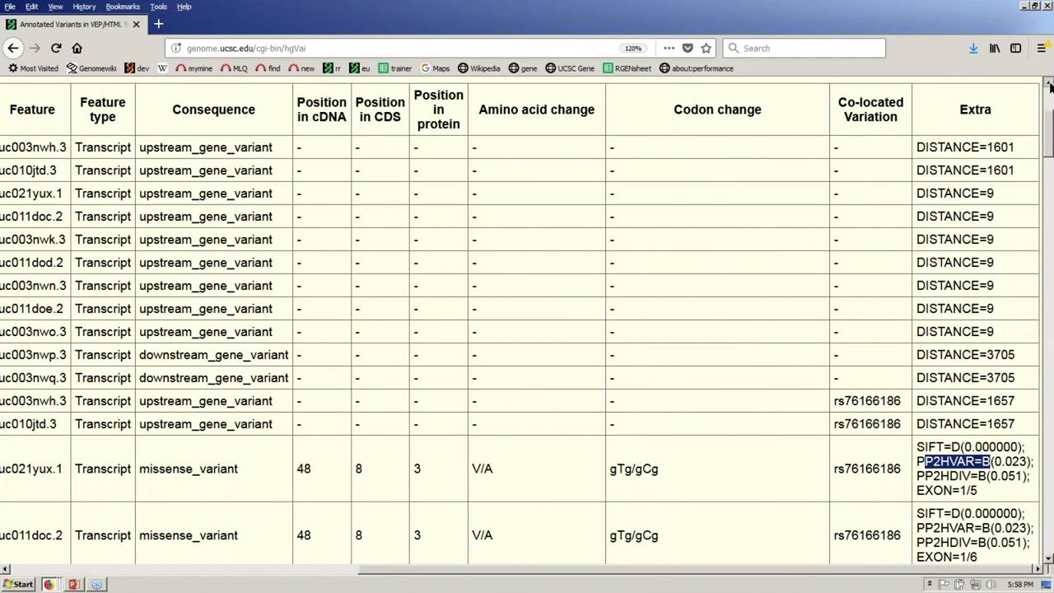
pyautogui.click(1050, 84)
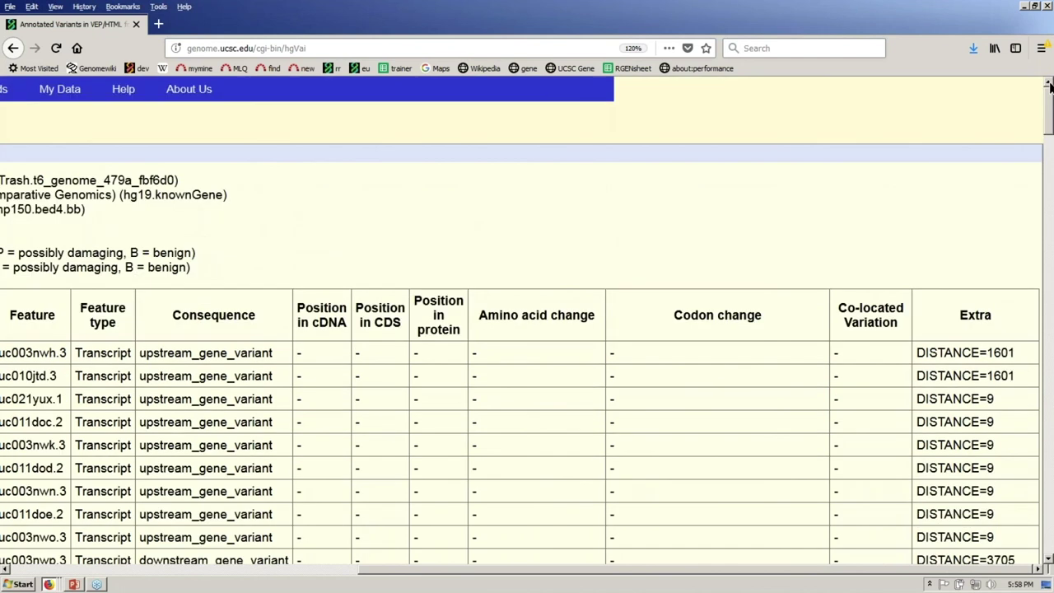
pyautogui.click(4, 571)
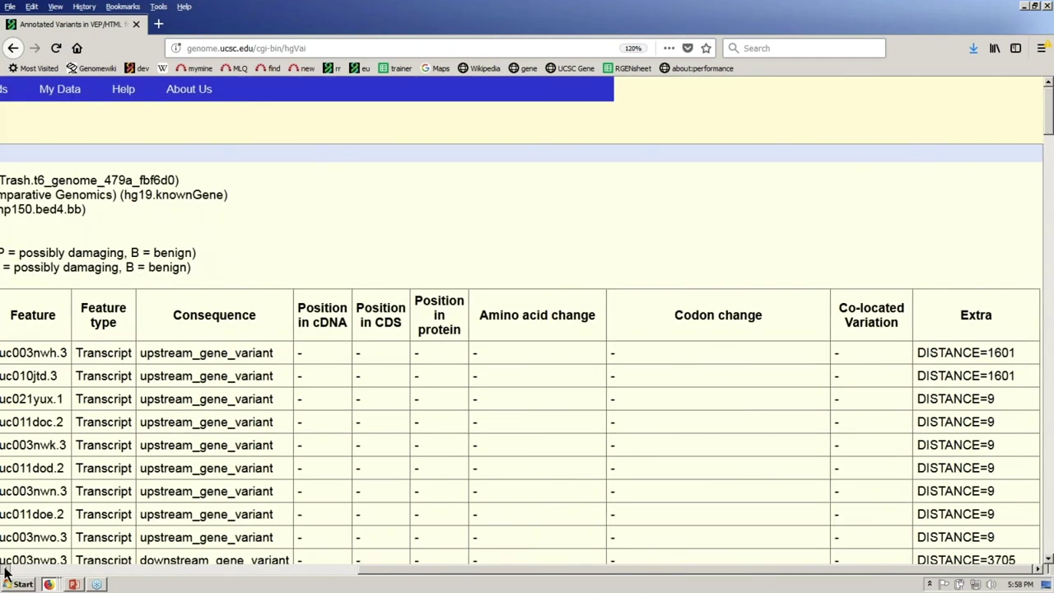
pyautogui.click(4, 570)
pyautogui.click(4, 571)
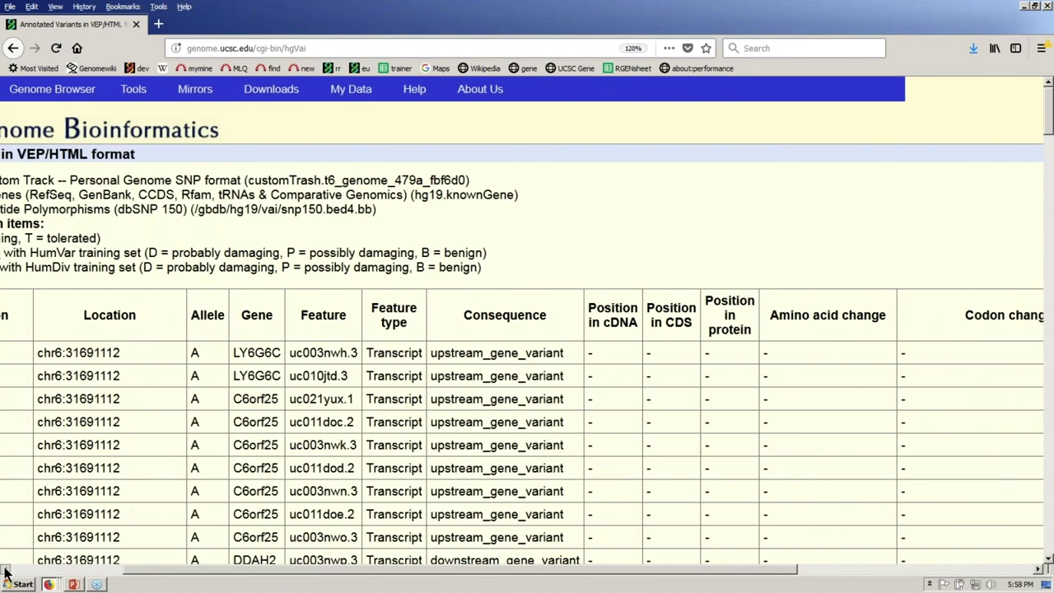
pyautogui.click(4, 571)
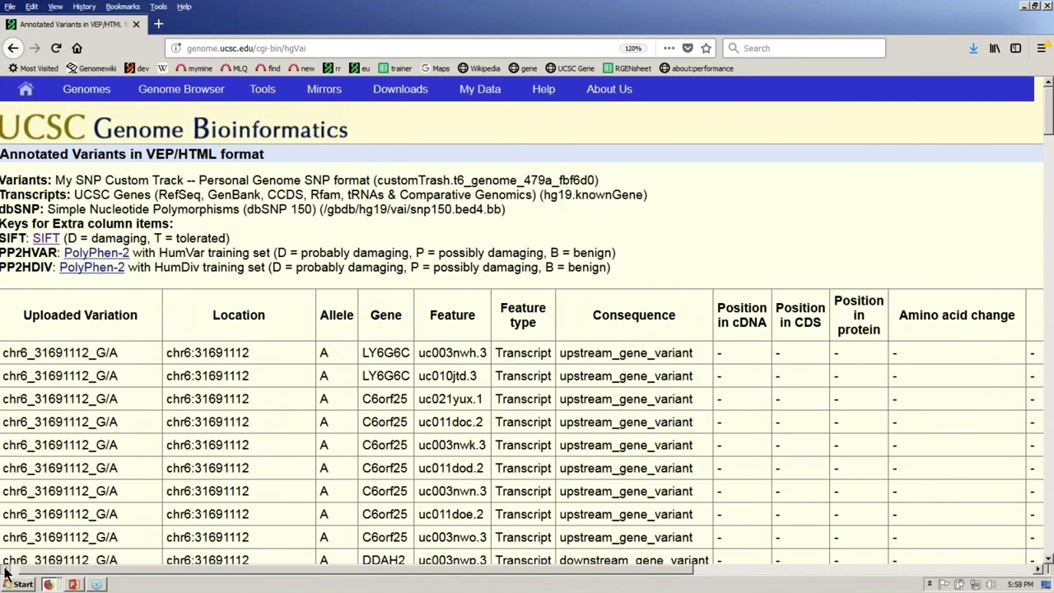
pyautogui.click(4, 571)
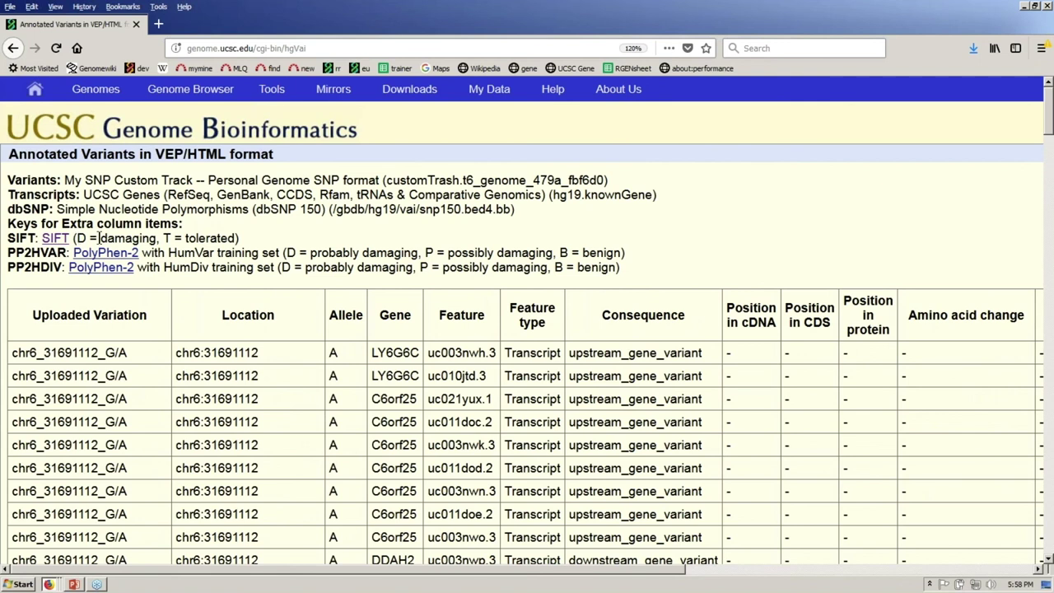
pyautogui.moveTo(77, 238); pyautogui.dragTo(156, 239)
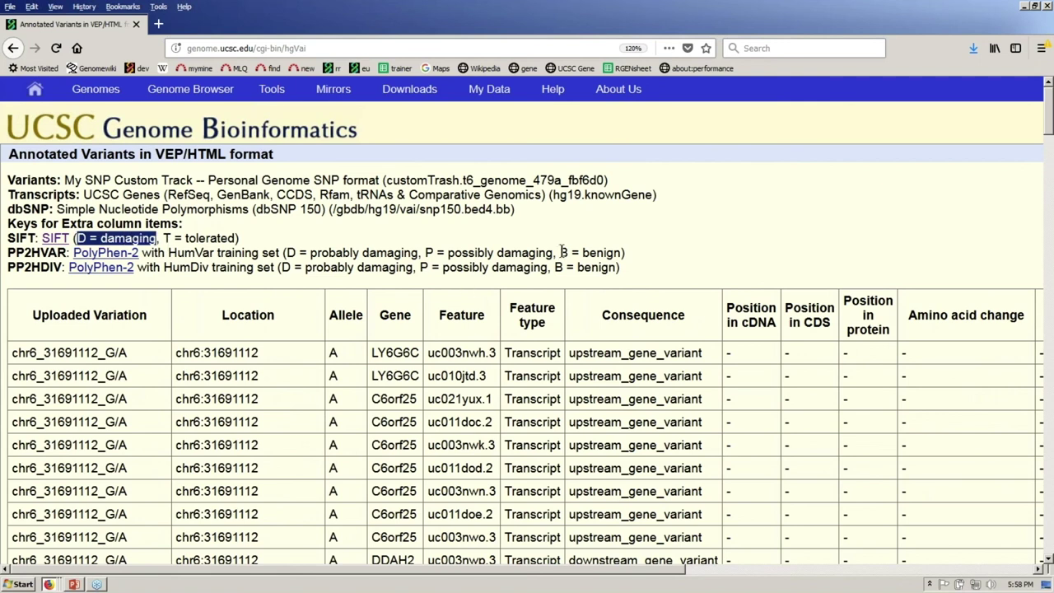
pyautogui.moveTo(561, 252); pyautogui.dragTo(623, 249)
pyautogui.click(642, 231)
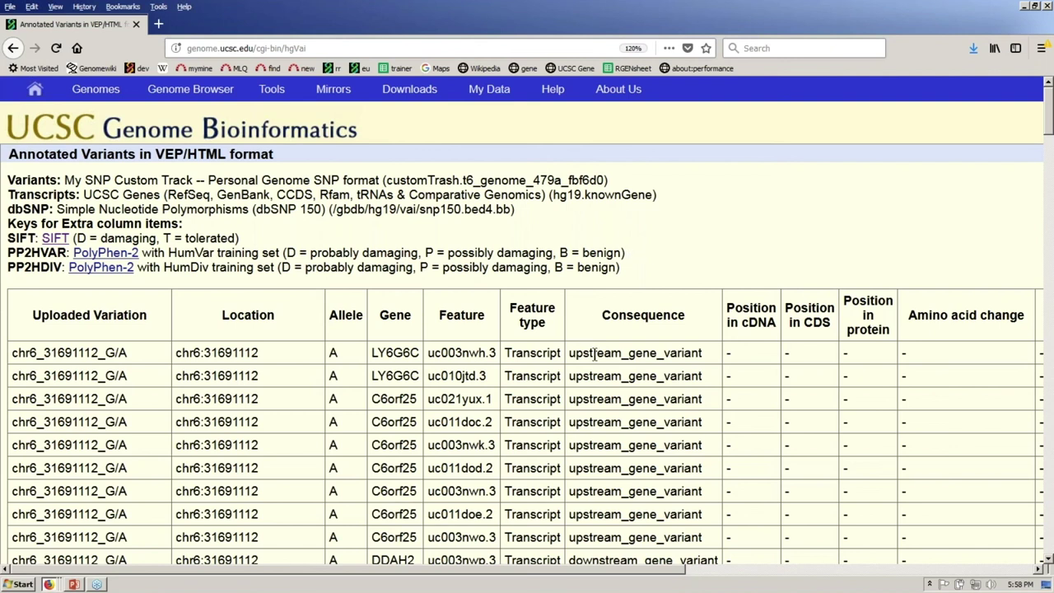
# Review the consequence term listed for the first LY6G6C transcript row.
pyautogui.moveTo(569, 352); pyautogui.dragTo(717, 356)
pyautogui.click(713, 231)
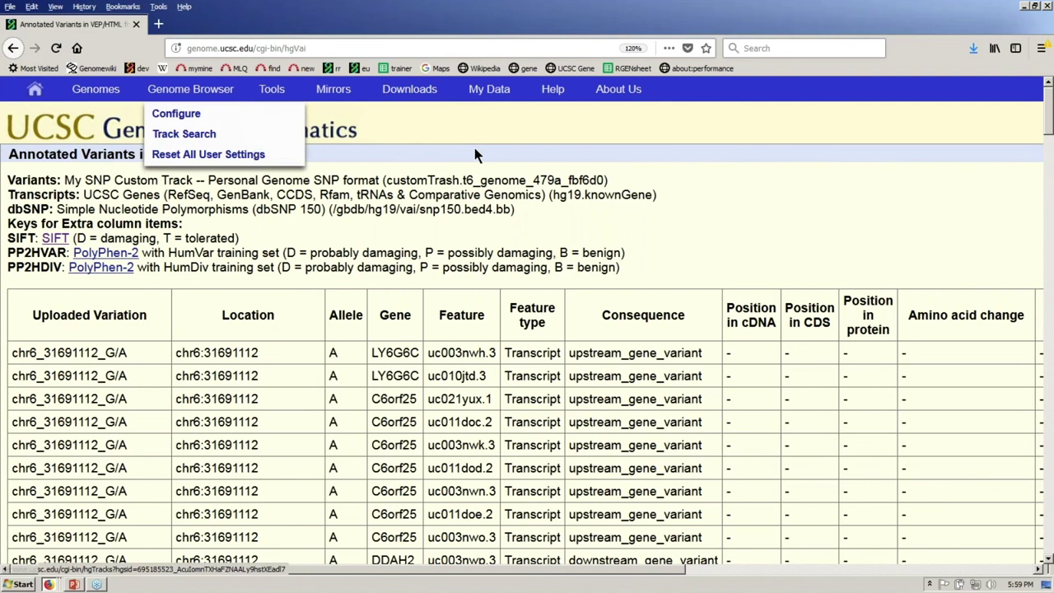
pyautogui.moveTo(494, 103)
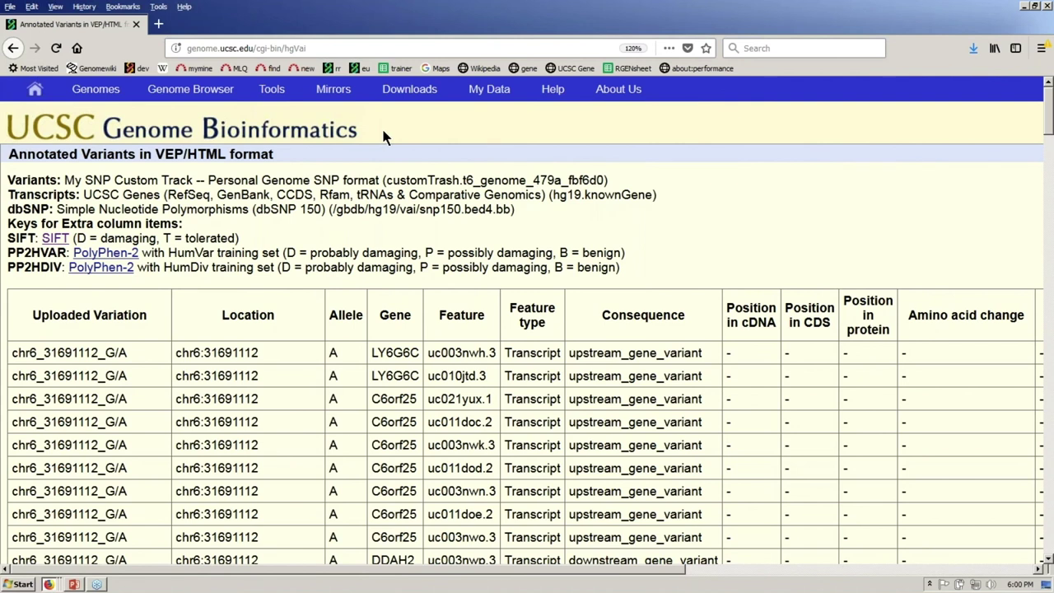
# Go to the Table Browser and set the group to Genes and Gene Predictions.
pyautogui.moveTo(272, 94)
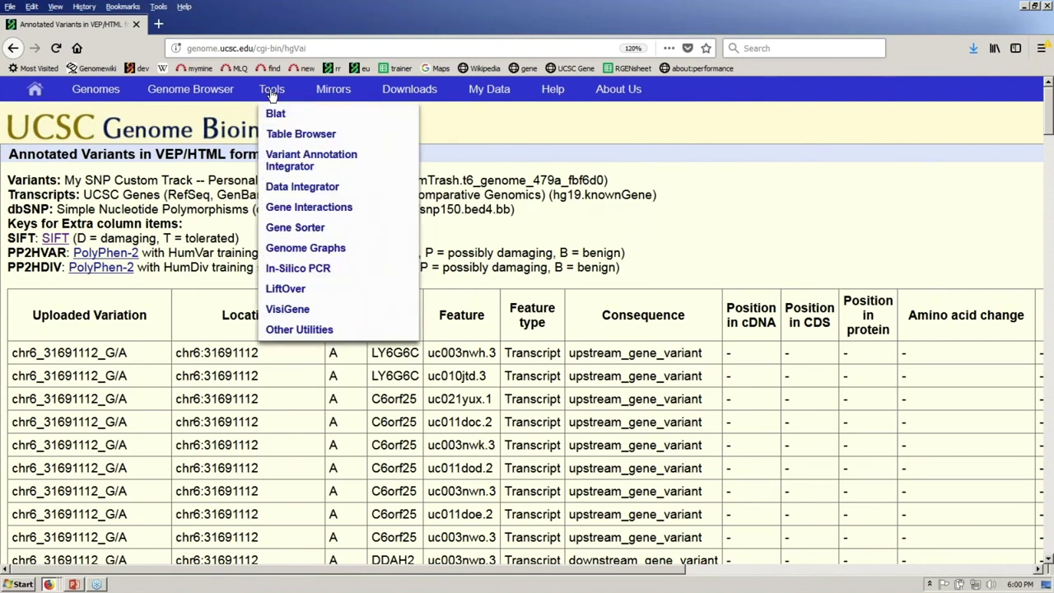
pyautogui.click(321, 138)
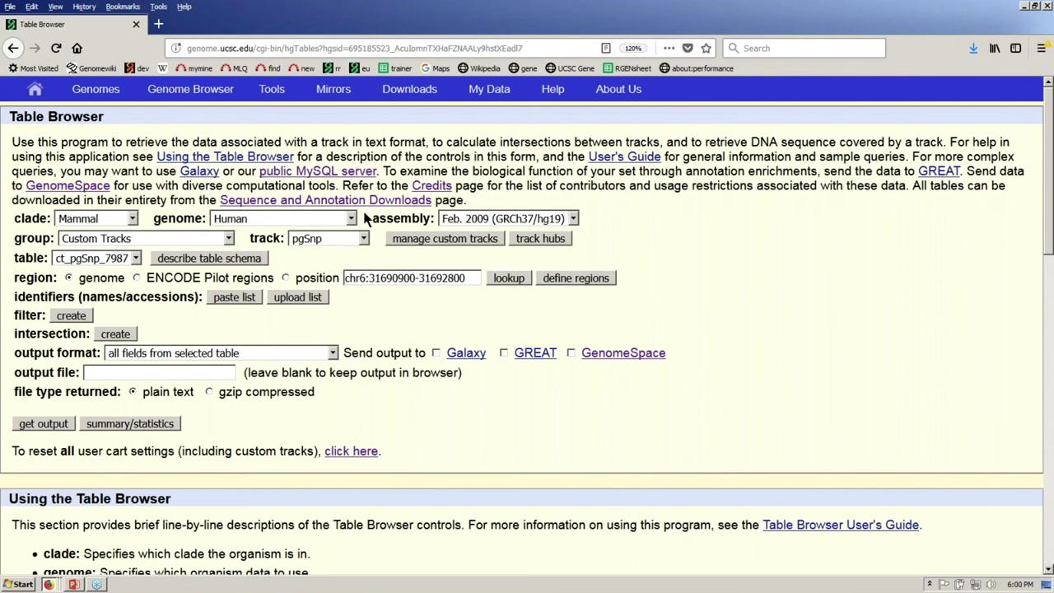
pyautogui.click(230, 239)
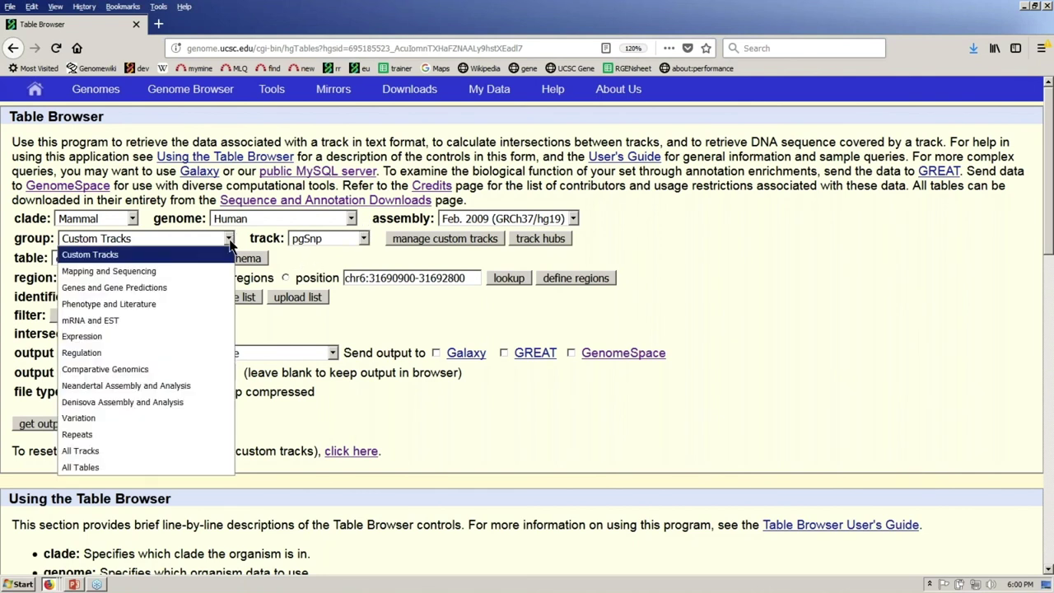
pyautogui.press('Escape')
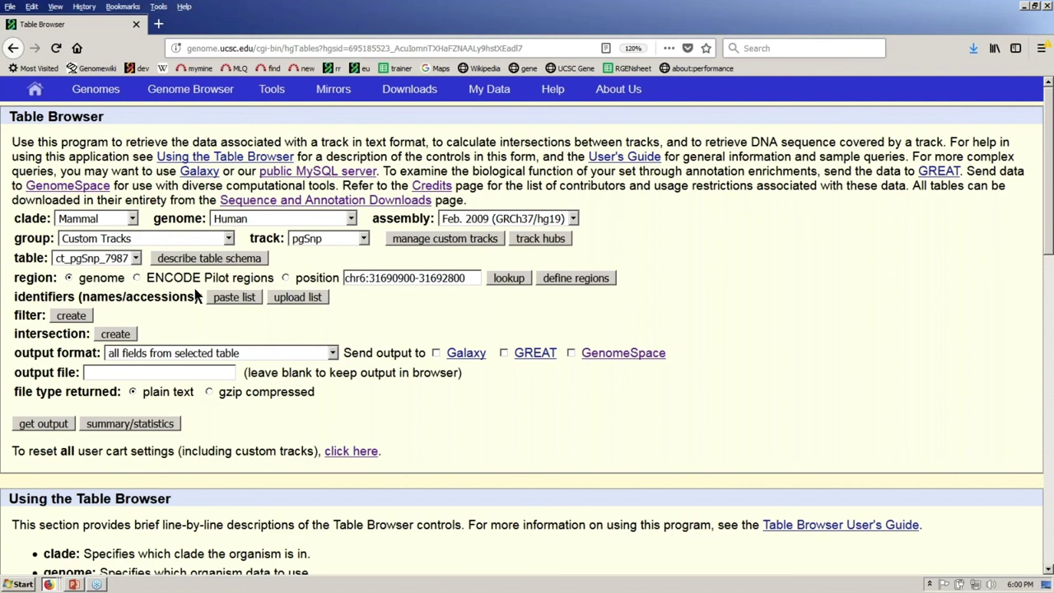
pyautogui.press('g')
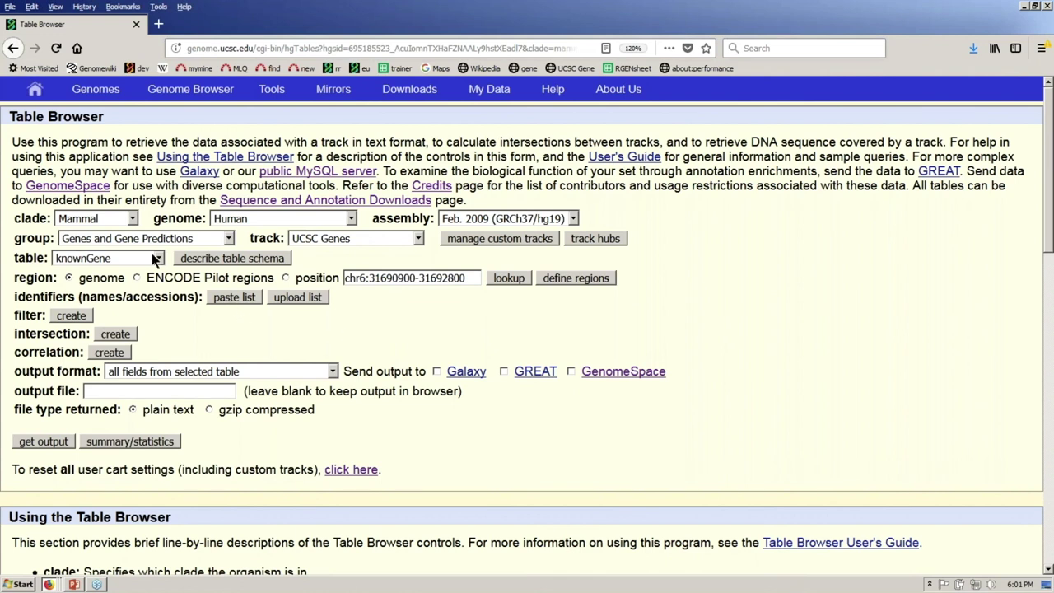
# Set the table of the UCSC Genes track to knownCanonical.
pyautogui.click(121, 261)
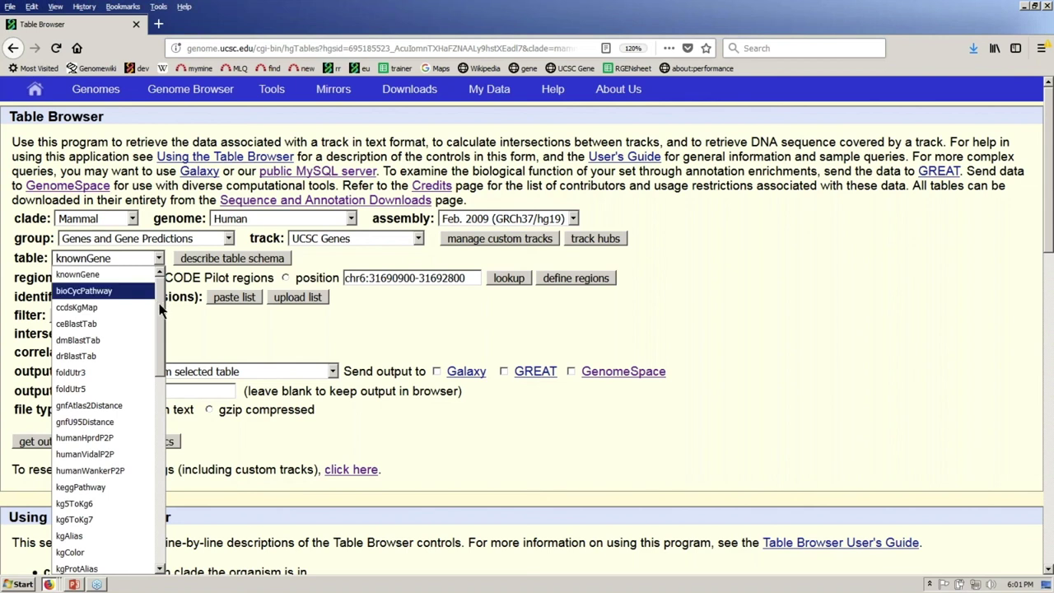
pyautogui.moveTo(158, 304); pyautogui.dragTo(157, 406)
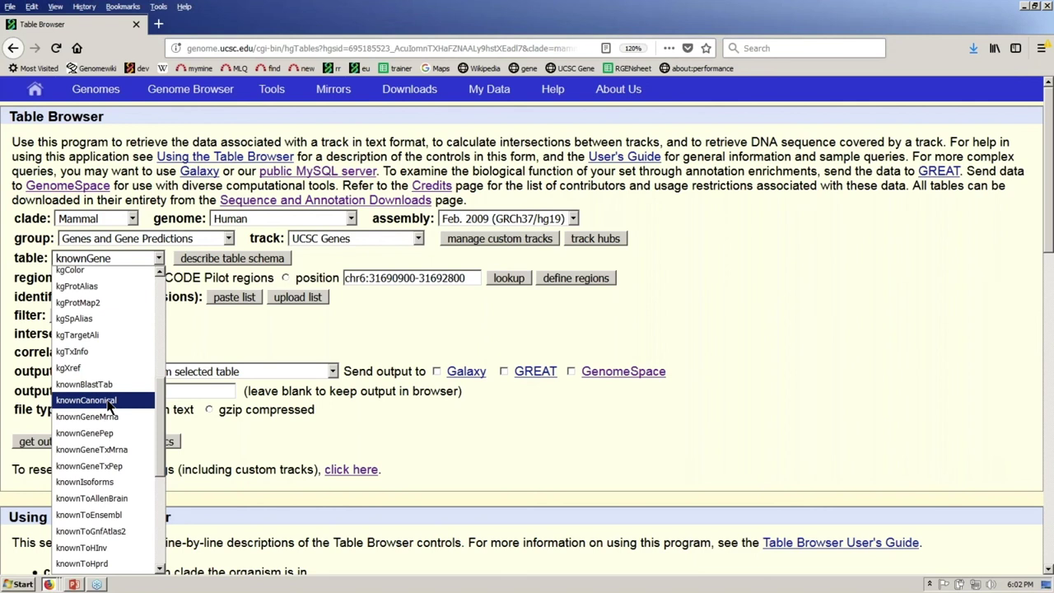
pyautogui.press('Escape')
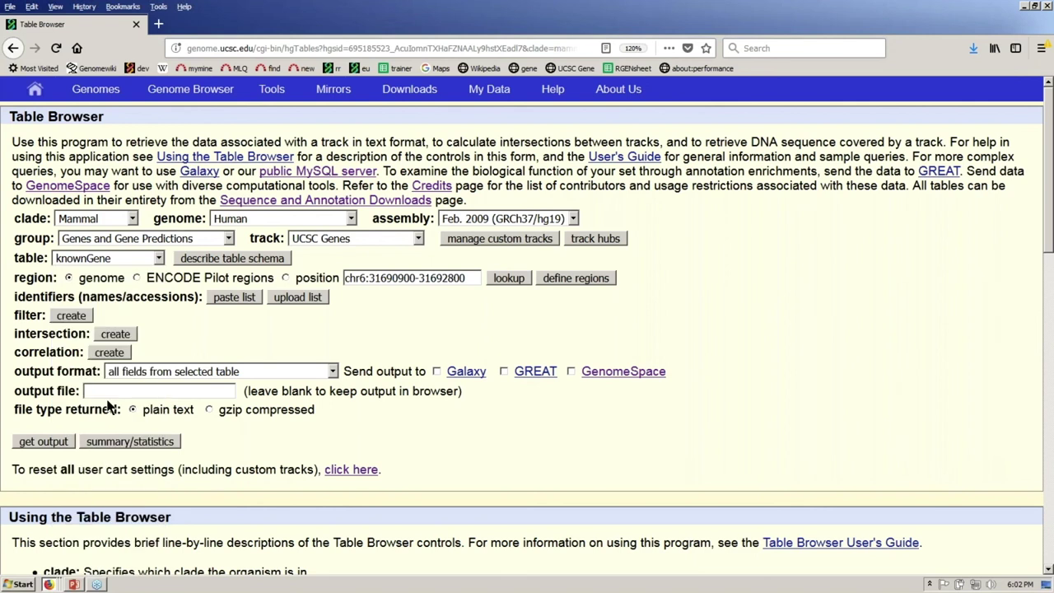
pyautogui.press('Down')
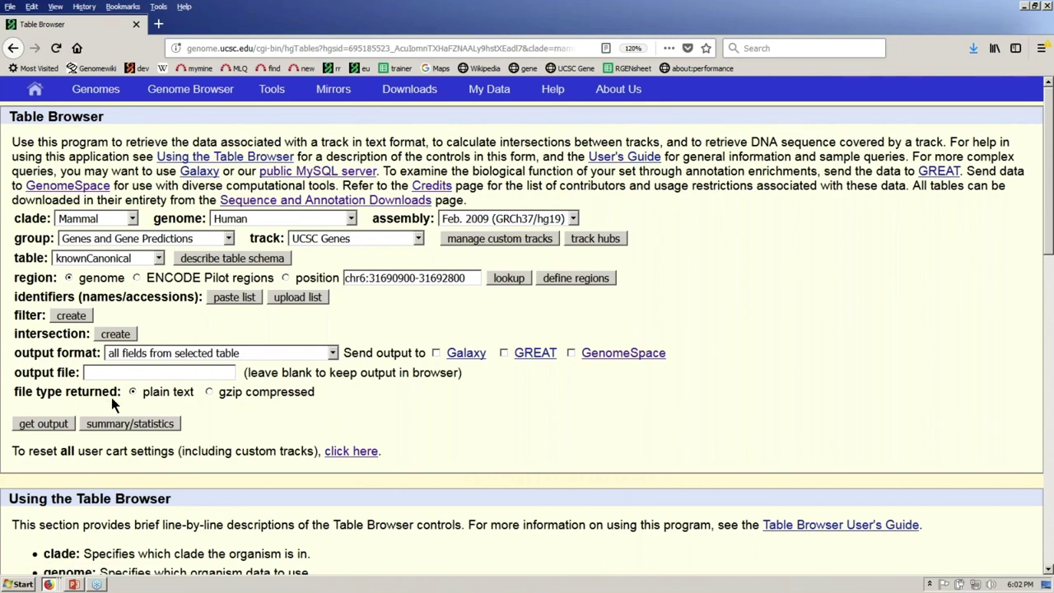
# Submit FGF2, FGFR1, FGFR2, FGFR3 and FGFR4 as pasted identifiers for knownCanonical.
pyautogui.click(246, 301)
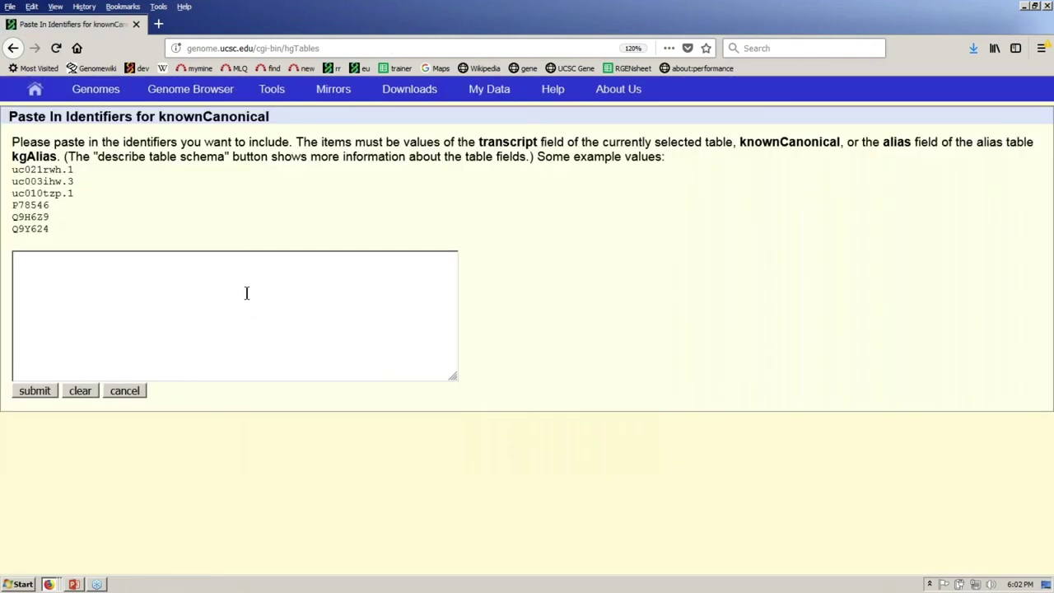
pyautogui.click(254, 281)
pyautogui.write('FGF2')
pyautogui.press('Return')
pyautogui.press('Return')
pyautogui.write('FGFR1')
pyautogui.press('Return')
pyautogui.write('FGFR2')
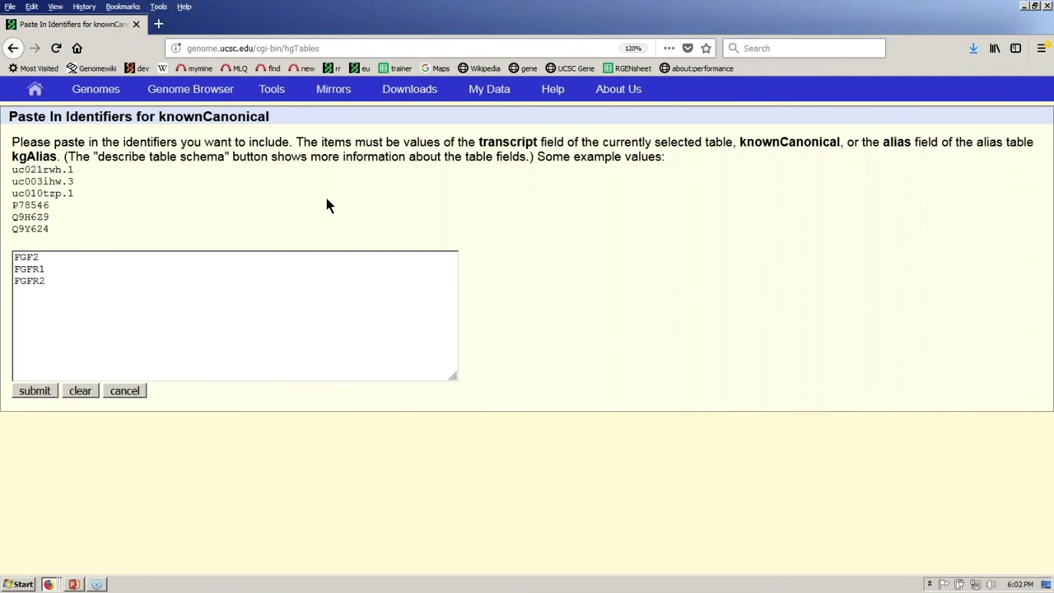
pyautogui.press('Return')
pyautogui.write('FGFR3 ')
pyautogui.write('FGFR4')
pyautogui.click(38, 393)
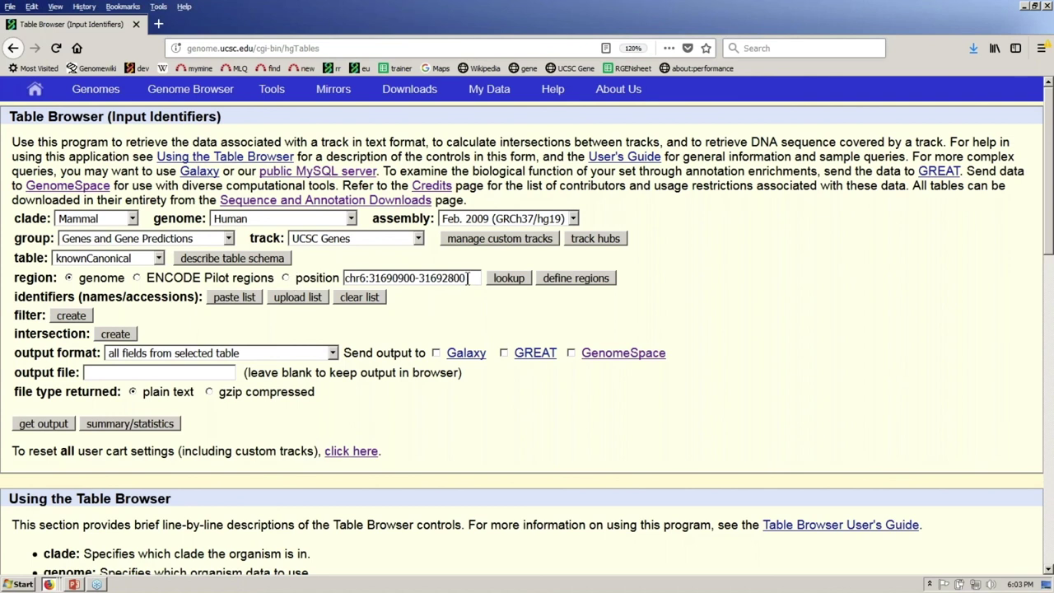
pyautogui.moveTo(469, 278); pyautogui.dragTo(327, 279)
pyautogui.click(480, 328)
pyautogui.click(333, 352)
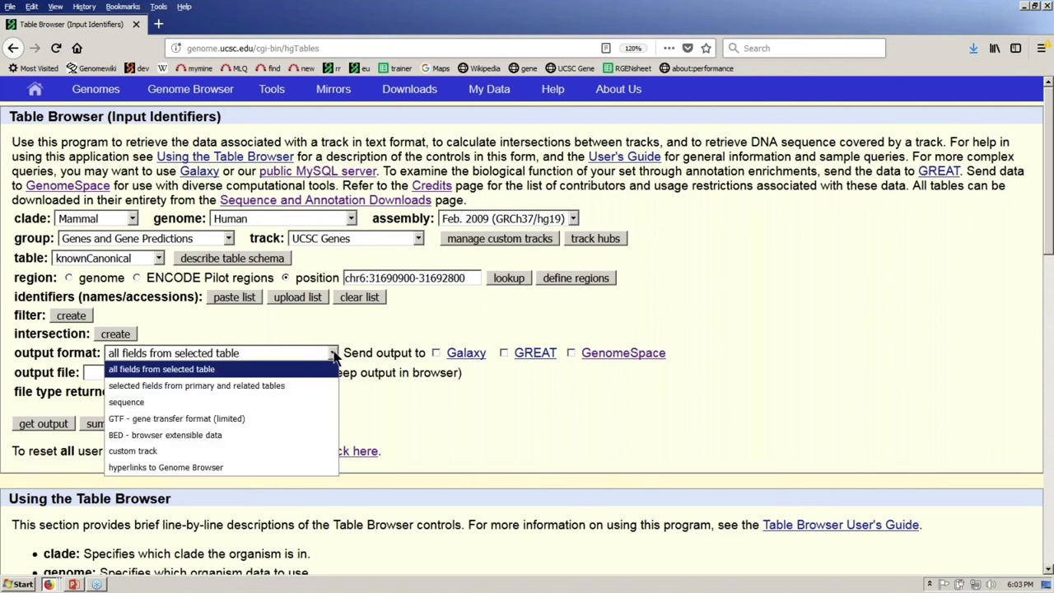
pyautogui.click(305, 389)
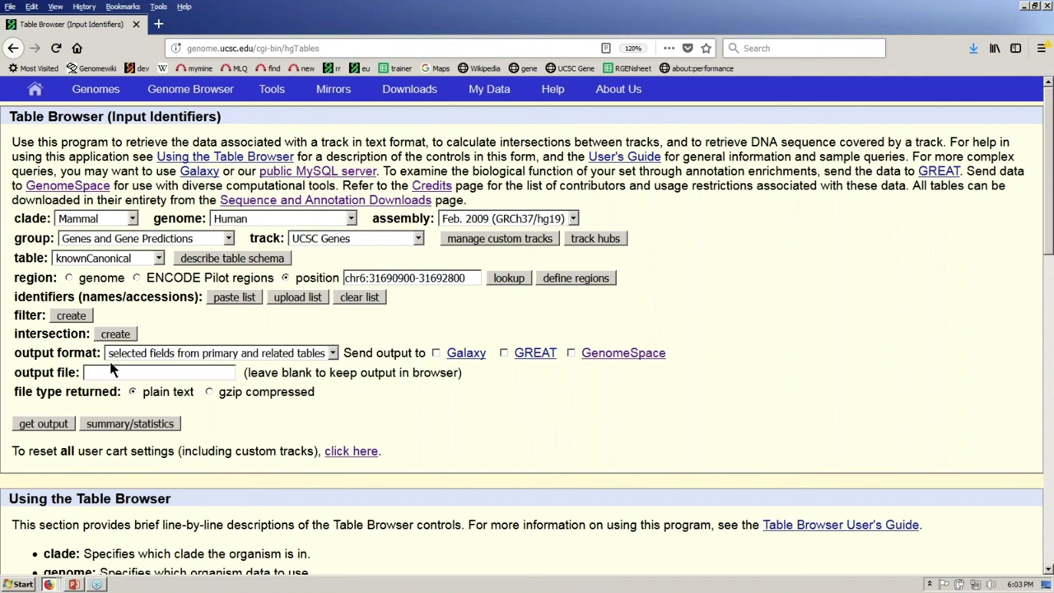
pyautogui.moveTo(99, 353); pyautogui.dragTo(16, 356)
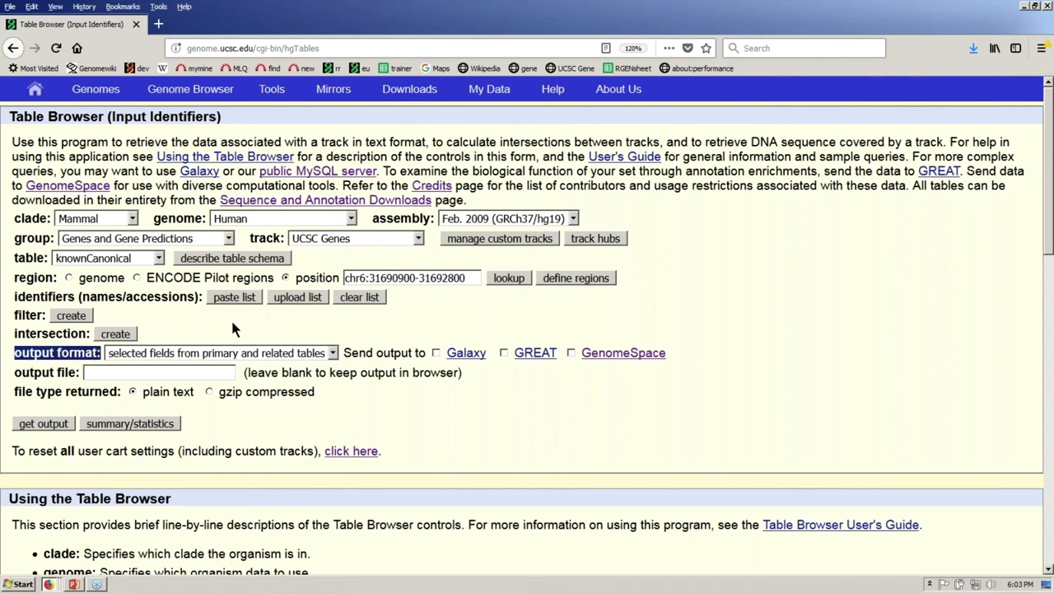
pyautogui.click(59, 425)
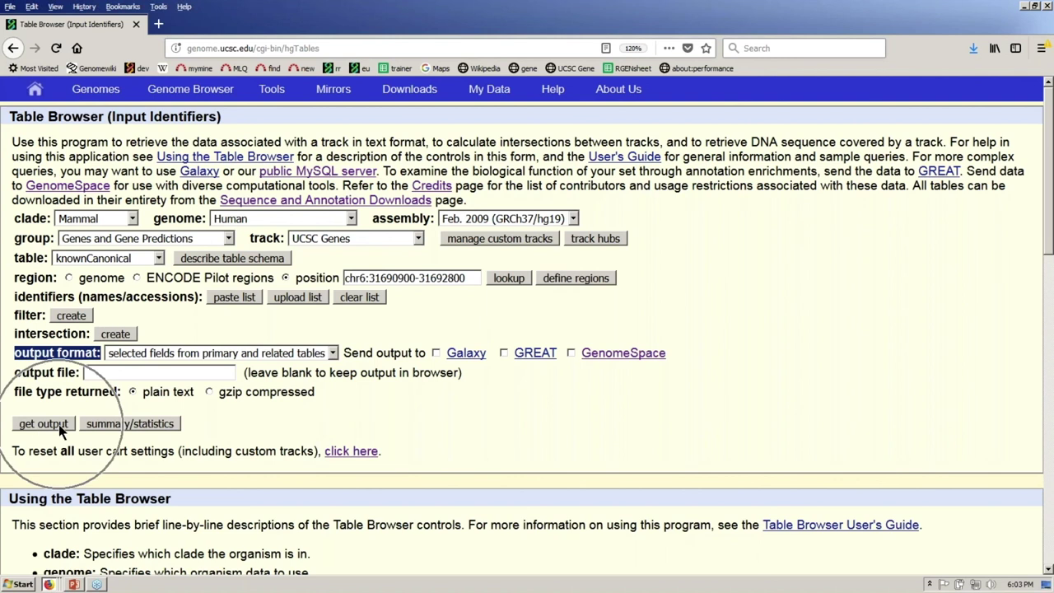
pyautogui.click(58, 424)
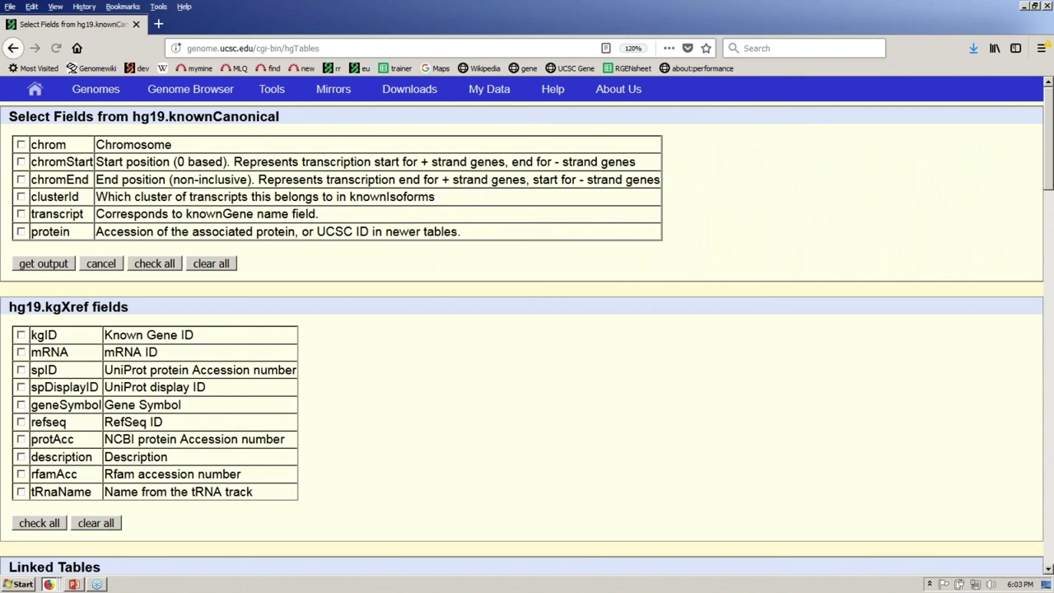
# Select chrom, chromStart and chromEnd from knownCanonical plus geneSymbol from kgXref, and get the output.
pyautogui.click(21, 145)
pyautogui.click(22, 162)
pyautogui.click(22, 179)
pyautogui.moveTo(44, 307); pyautogui.dragTo(91, 310)
pyautogui.click(21, 405)
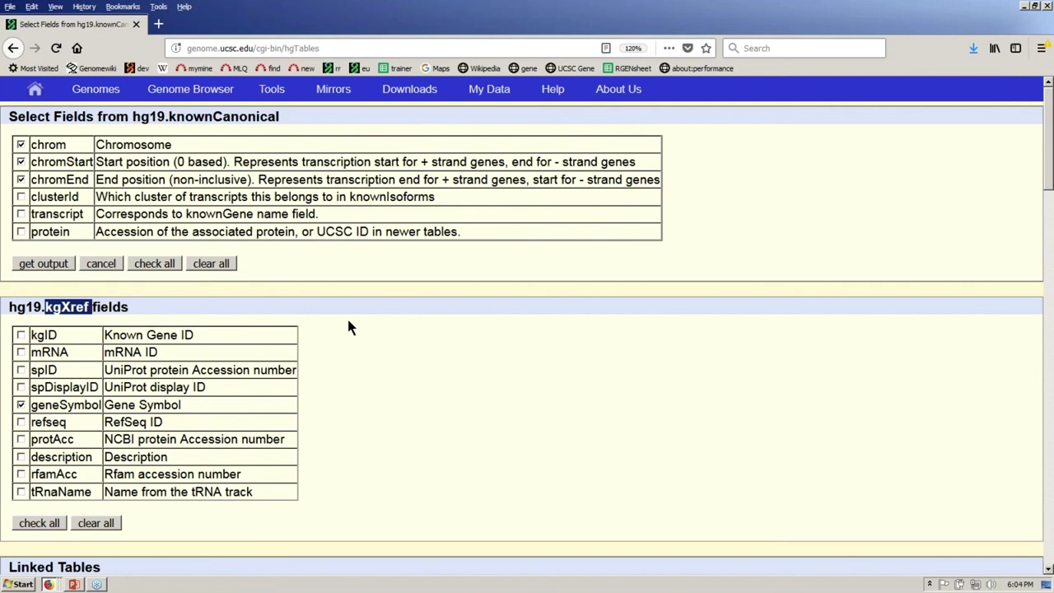
pyautogui.click(335, 278)
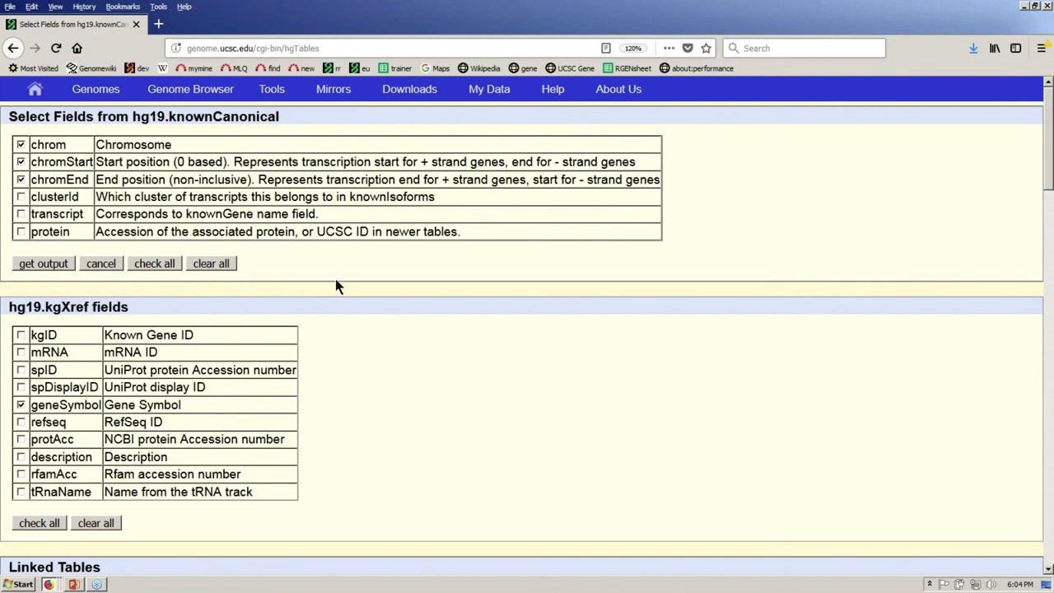
pyautogui.click(61, 267)
pyautogui.click(62, 267)
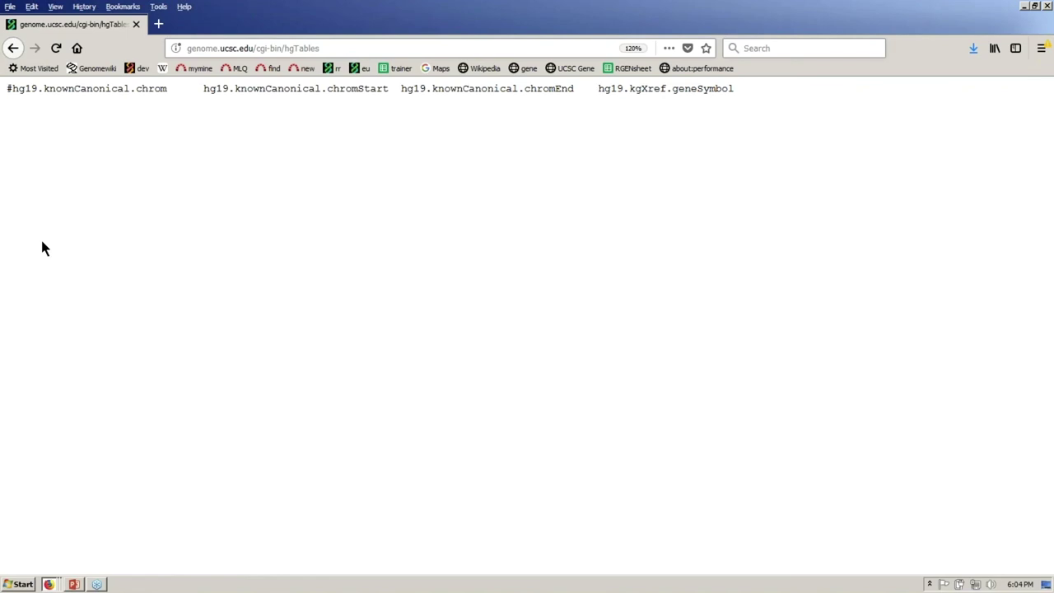
# Return to the Table Browser and request the output again with the region set to genome.
pyautogui.click(12, 48)
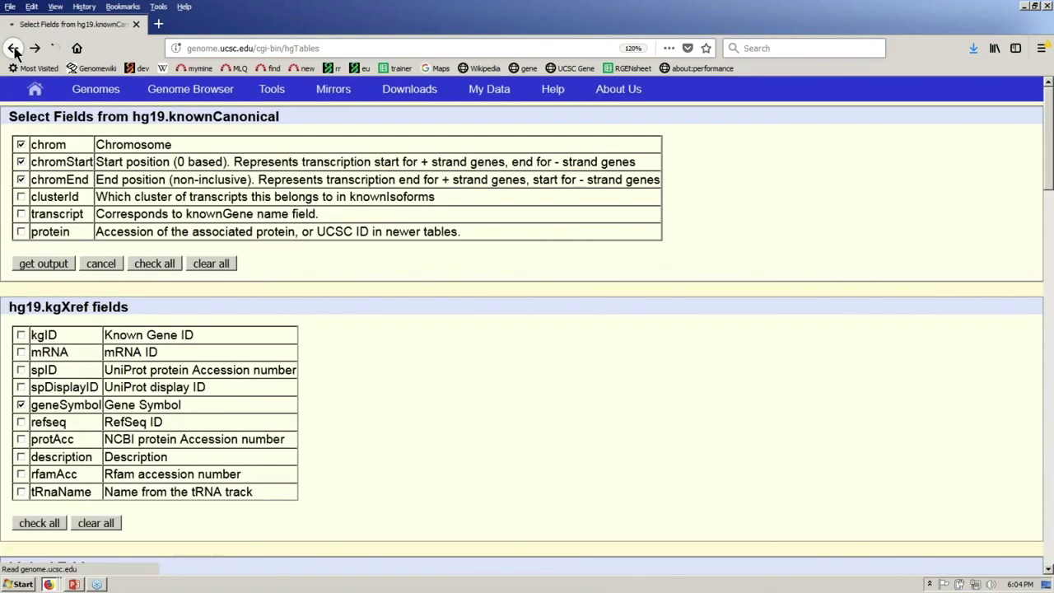
pyautogui.moveTo(282, 91)
pyautogui.click(282, 137)
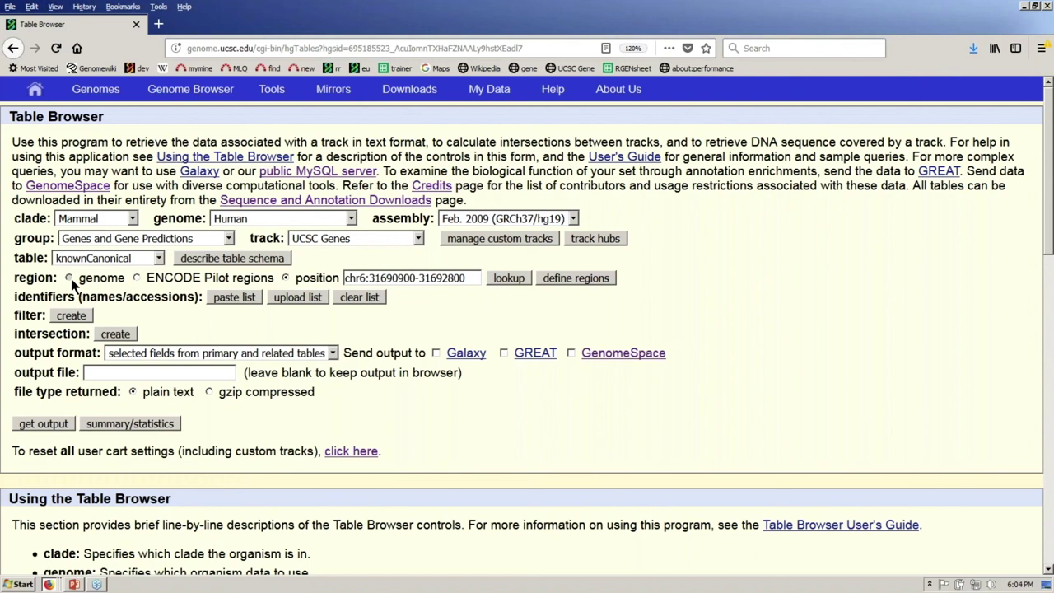
pyautogui.click(55, 424)
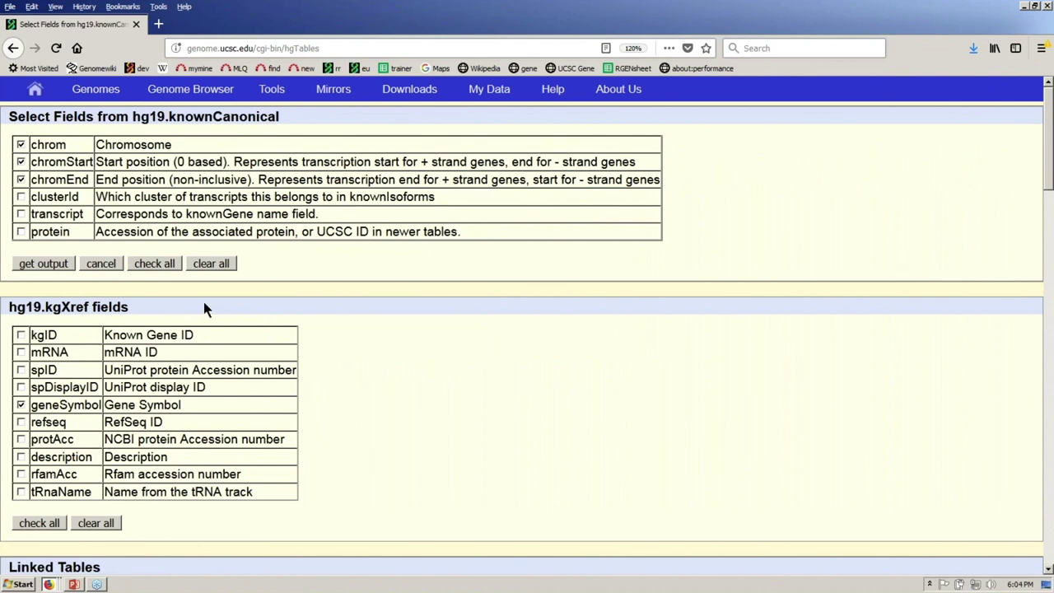
# Get the output for the selected fields and copy the five result rows containing coordinates and gene symbols.
pyautogui.click(62, 267)
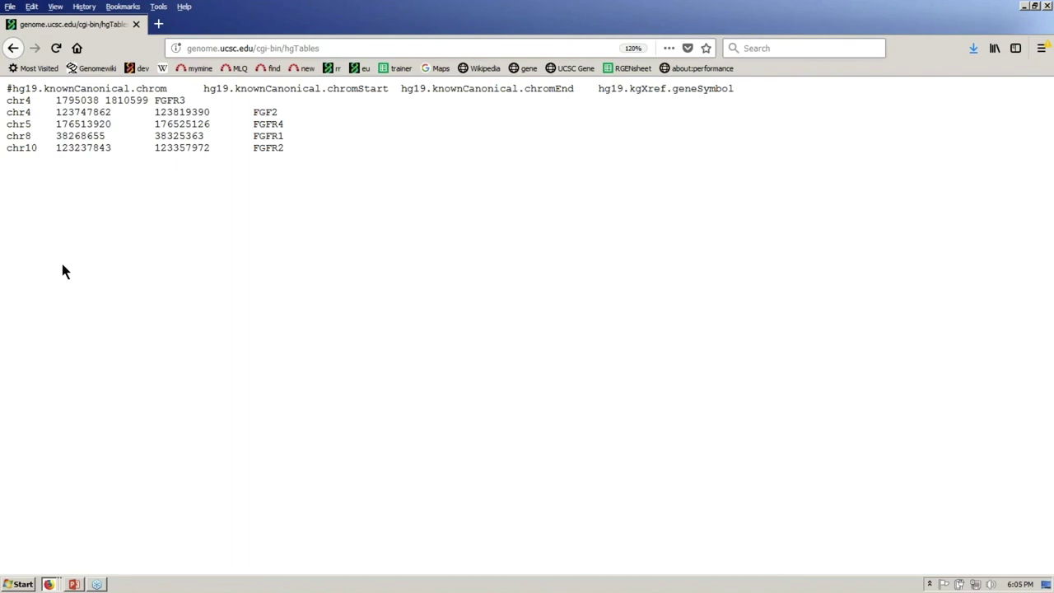
pyautogui.doubleClick(20, 101)
pyautogui.doubleClick(24, 113)
pyautogui.moveTo(56, 100); pyautogui.dragTo(94, 100)
pyautogui.click(148, 238)
pyautogui.moveTo(284, 149); pyautogui.dragTo(7, 100)
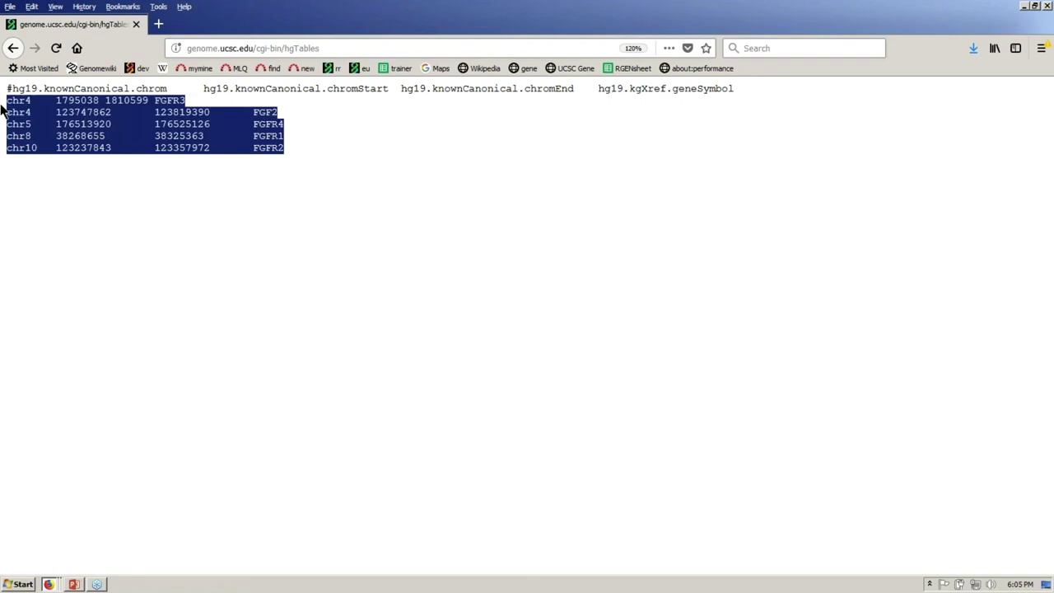
pyautogui.rightClick(23, 112)
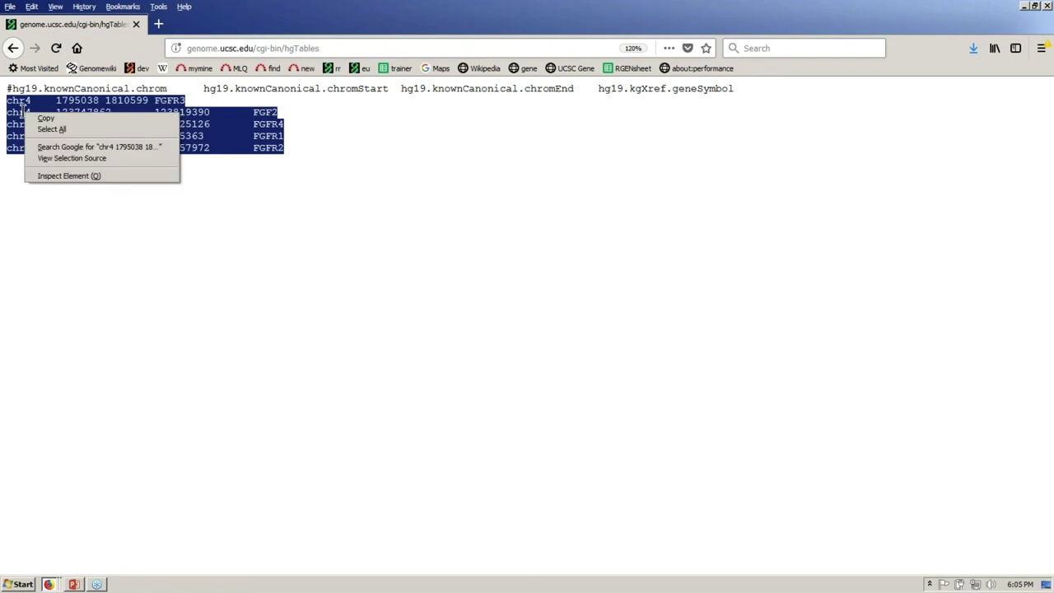
pyautogui.click(60, 121)
pyautogui.hotkey('alt', 'Tab')
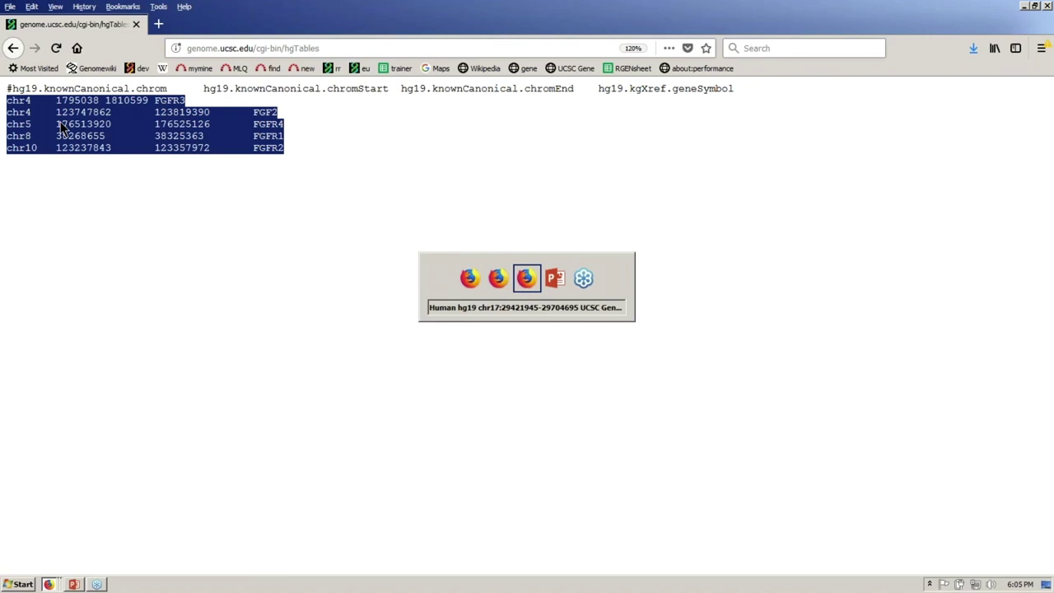
pyautogui.hotkey('alt', 'Tab')
pyautogui.hotkey('alt', 'Tab')
pyautogui.hotkey('alt', 'Tab')
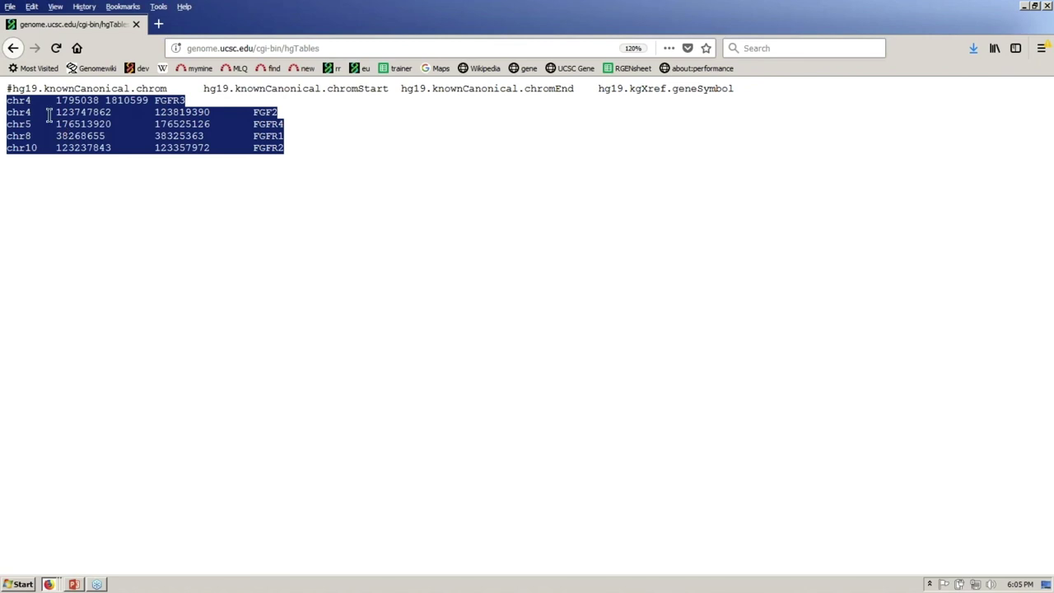
# In the Genome Browser, configure the multi-region view with the copied gene rows as custom BED regions.
pyautogui.click(13, 49)
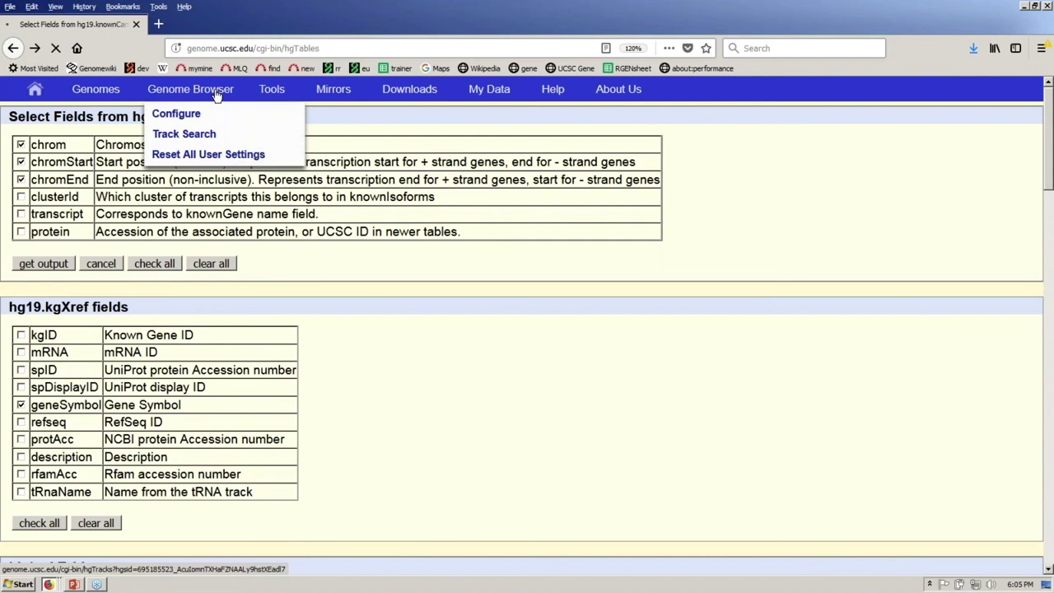
pyautogui.click(216, 94)
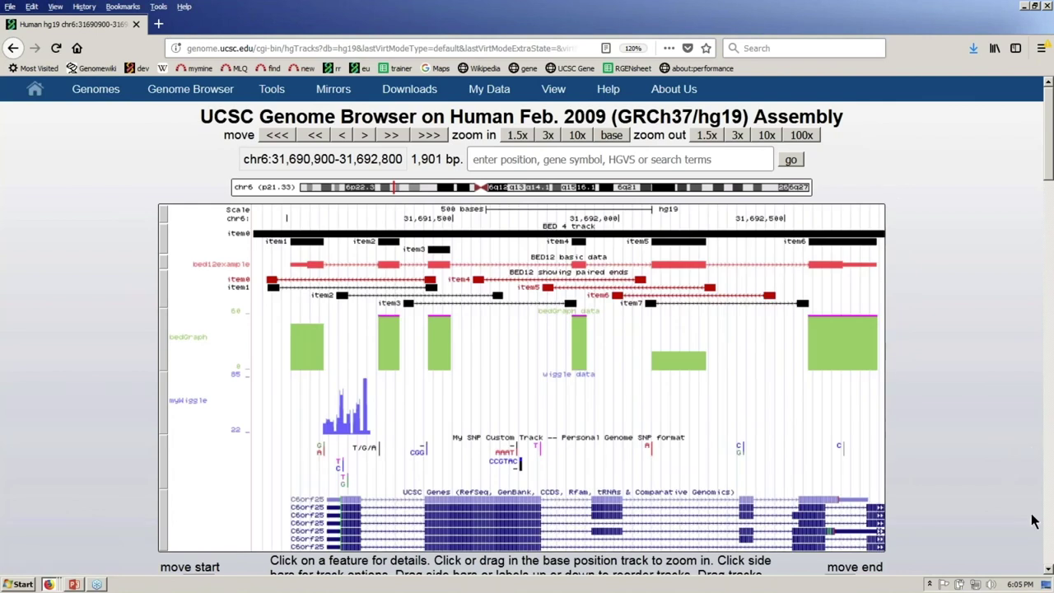
pyautogui.click(1048, 568)
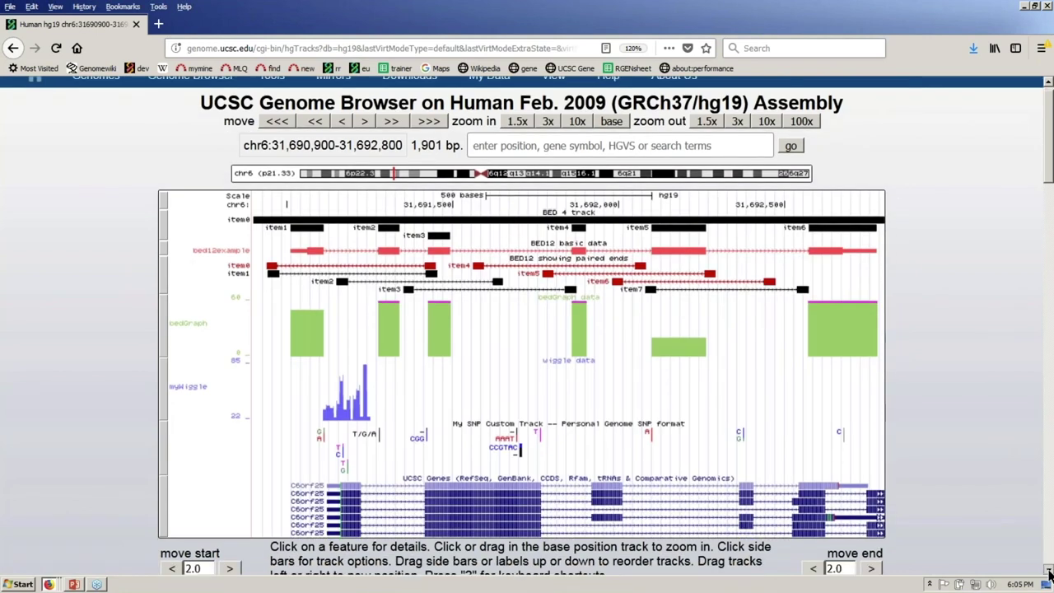
pyautogui.scroll(-3, 1011, 528)
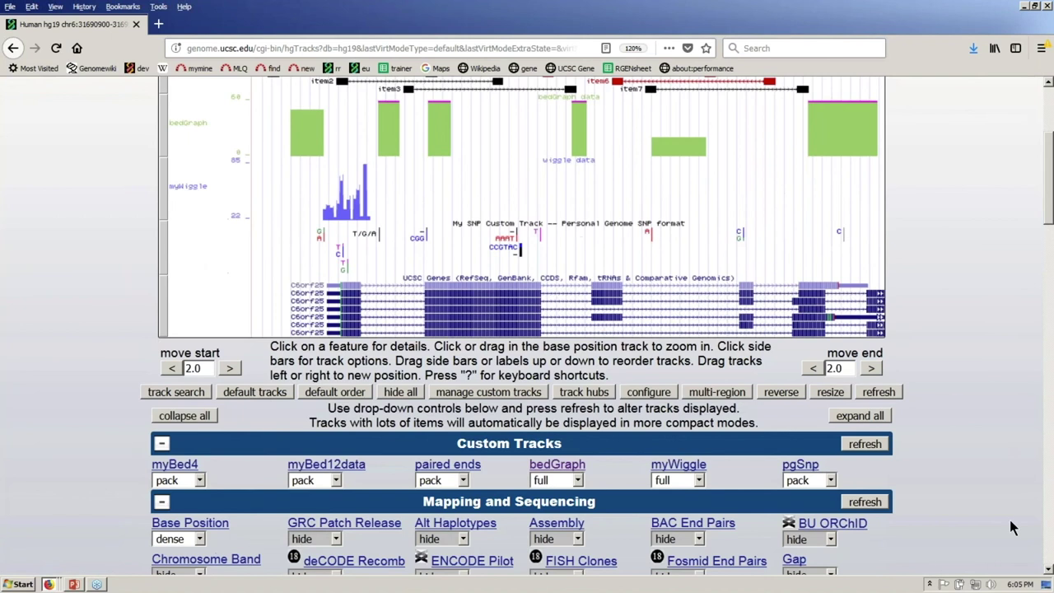
pyautogui.click(734, 396)
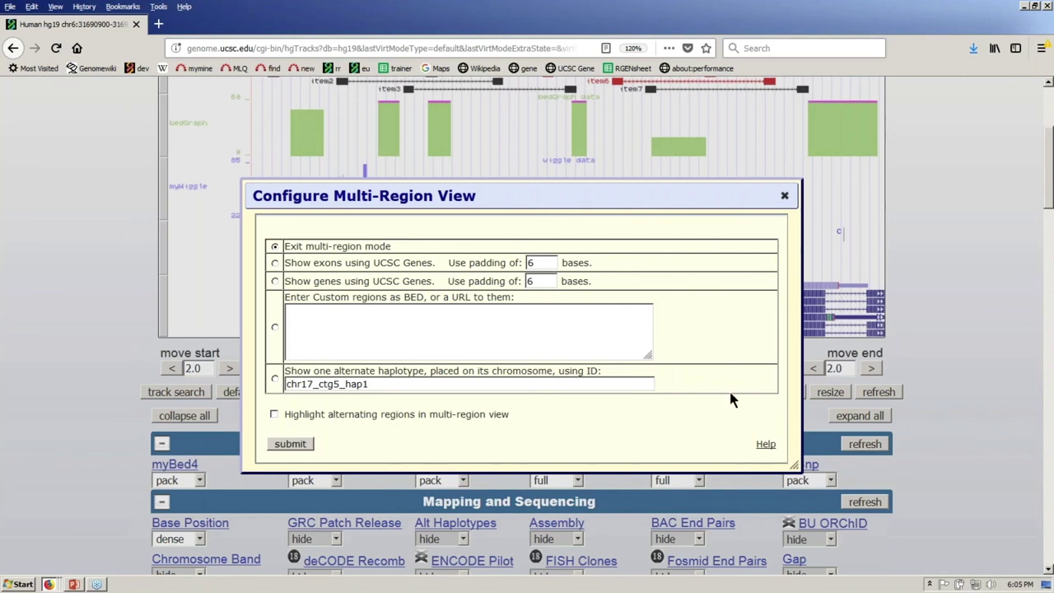
pyautogui.click(275, 328)
pyautogui.click(345, 330)
pyautogui.hotkey('ctrl', 'v')
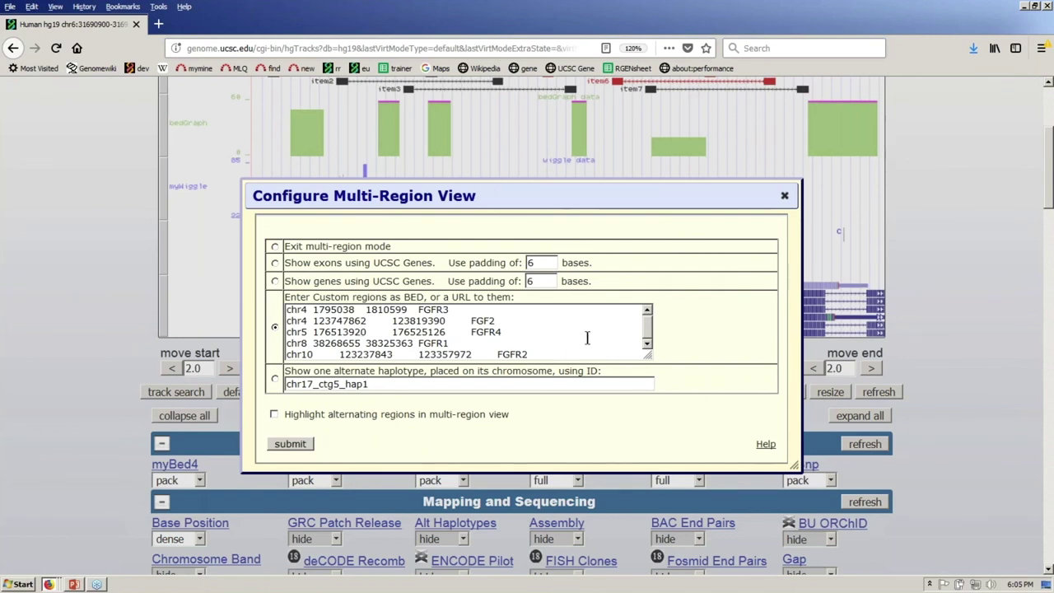
# Move the FGF2 row above the FGFR3 row in the custom regions list.
pyautogui.hotkey('shift', 'Up')
pyautogui.press('BackSpace')
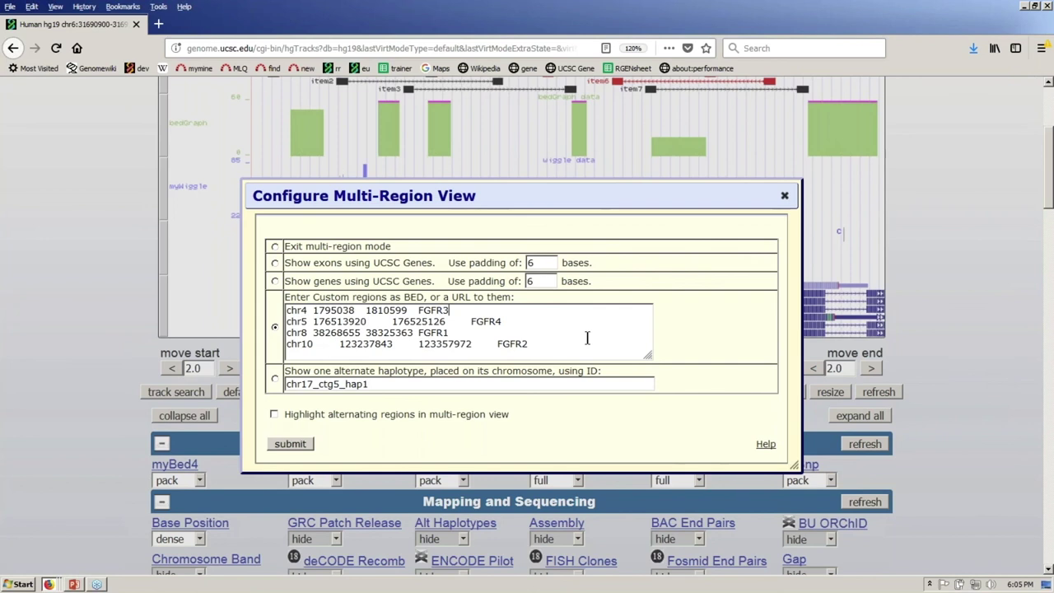
pyautogui.press('Home')
pyautogui.hotkey('ctrl', 'v')
pyautogui.press('Return')
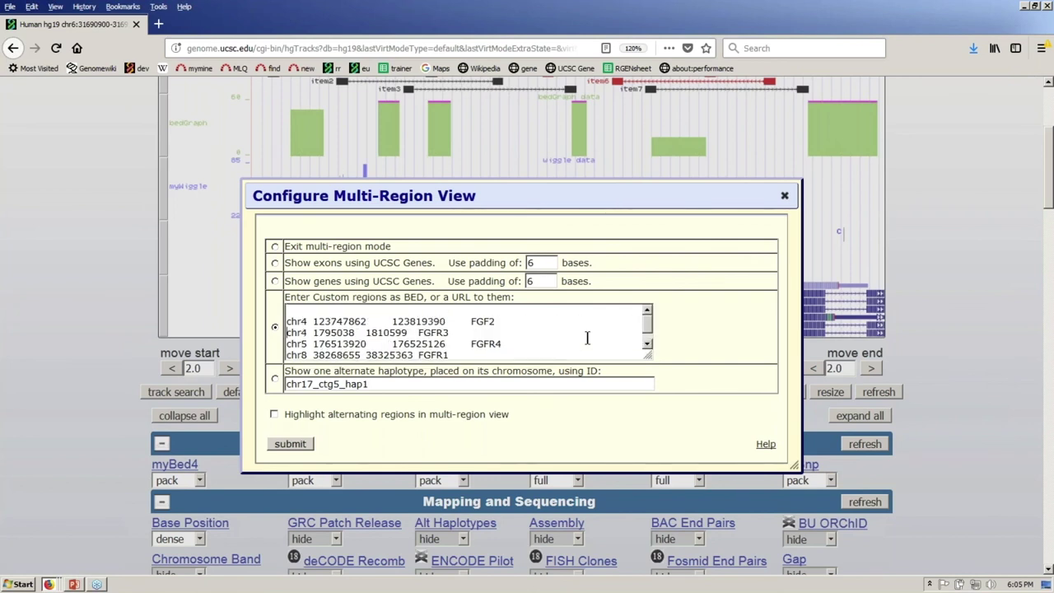
pyautogui.scroll(-1, 587, 338)
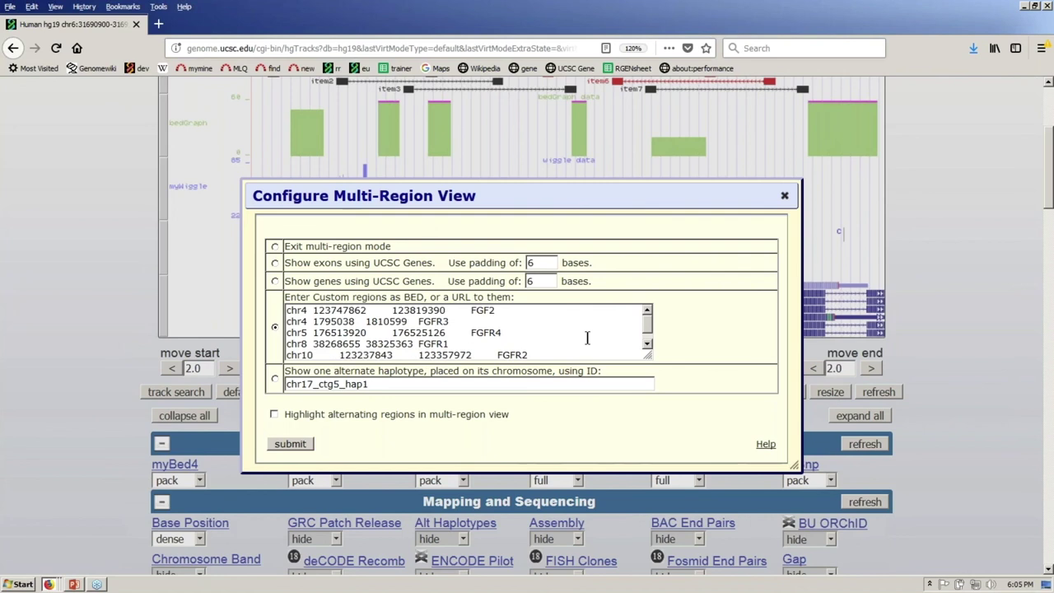
# Enable highlighting of alternating regions, submit the multi-region configuration and dismiss the warning.
pyautogui.click(273, 414)
pyautogui.click(297, 444)
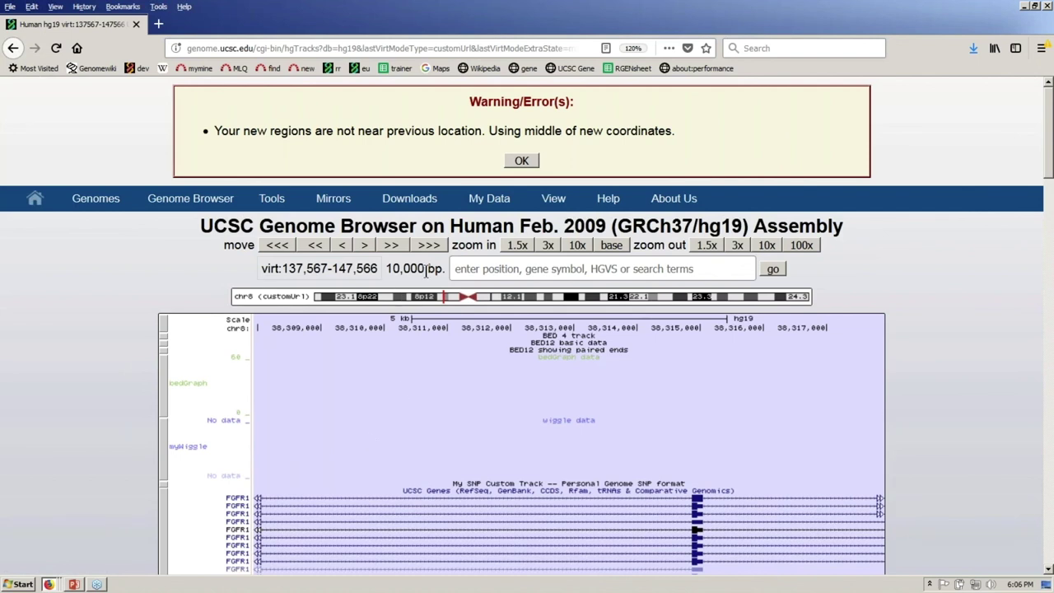
pyautogui.moveTo(425, 269); pyautogui.dragTo(384, 268)
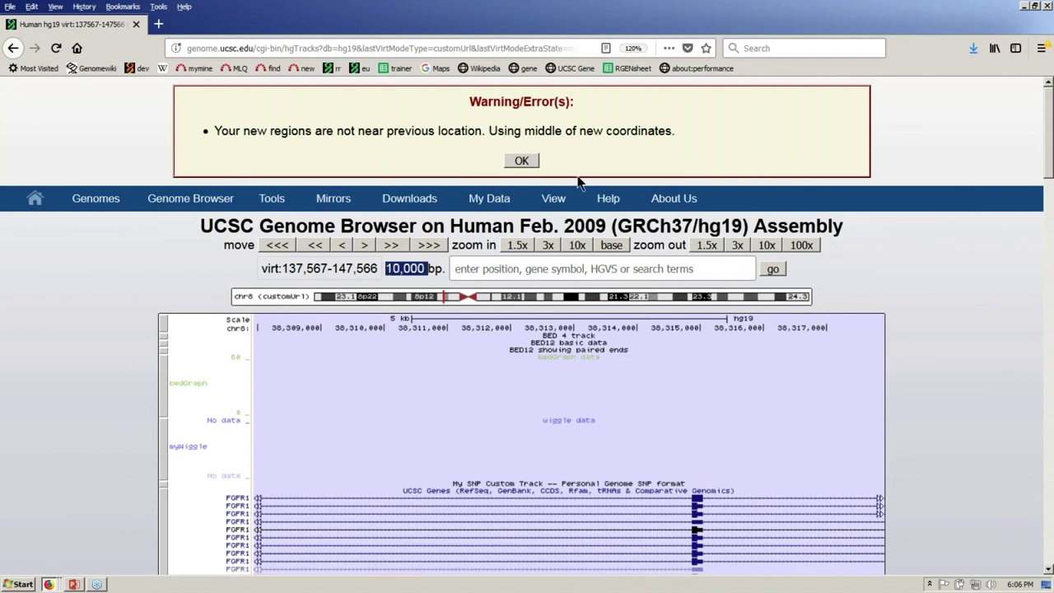
pyautogui.click(522, 161)
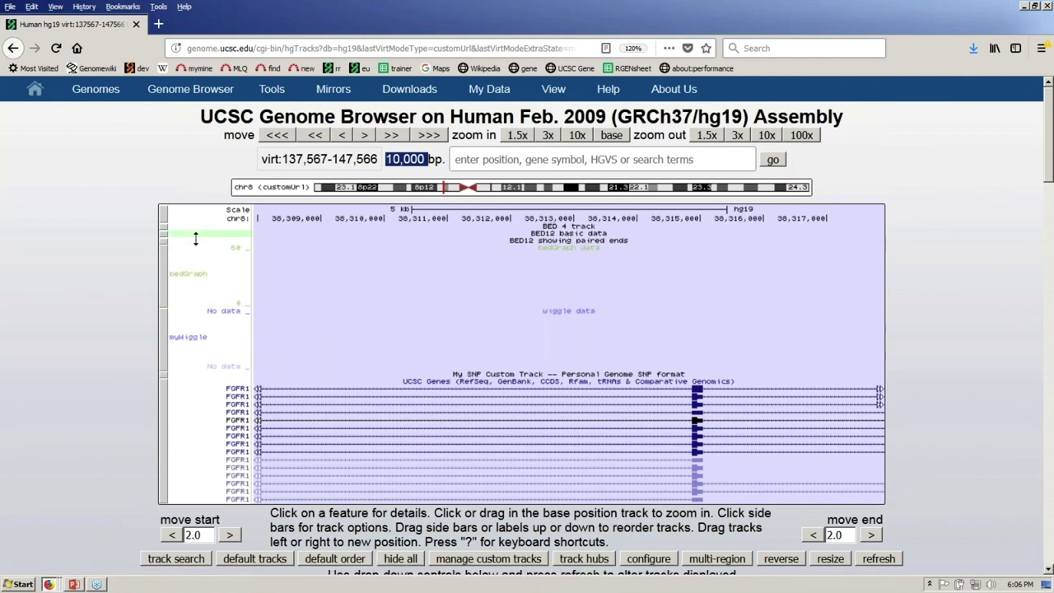
# Remove the bedGraph custom track, and delete all remaining custom tracks from the hg19 assembly.
pyautogui.click(165, 280)
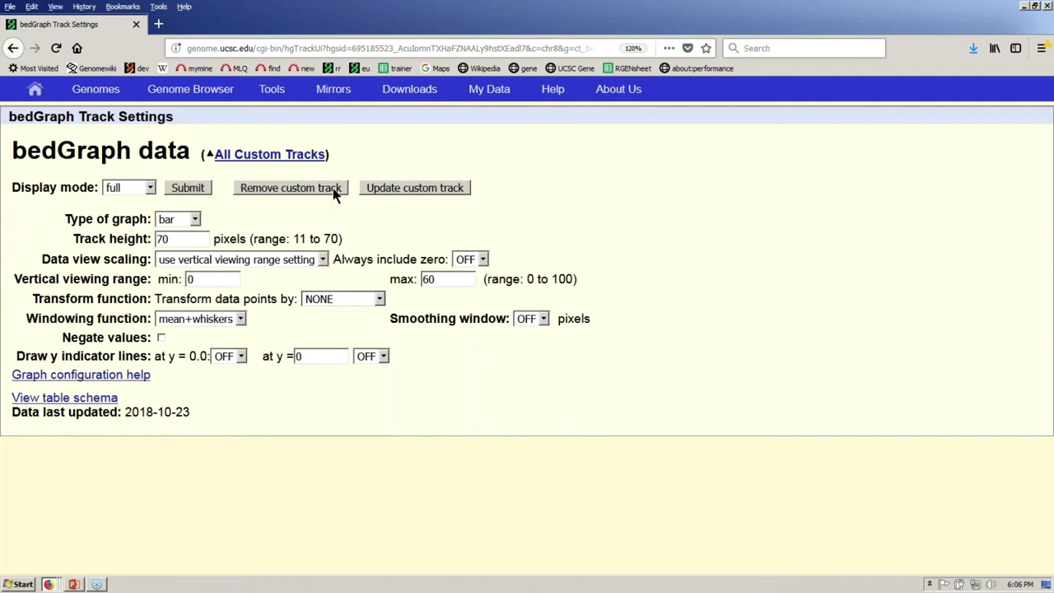
pyautogui.click(333, 187)
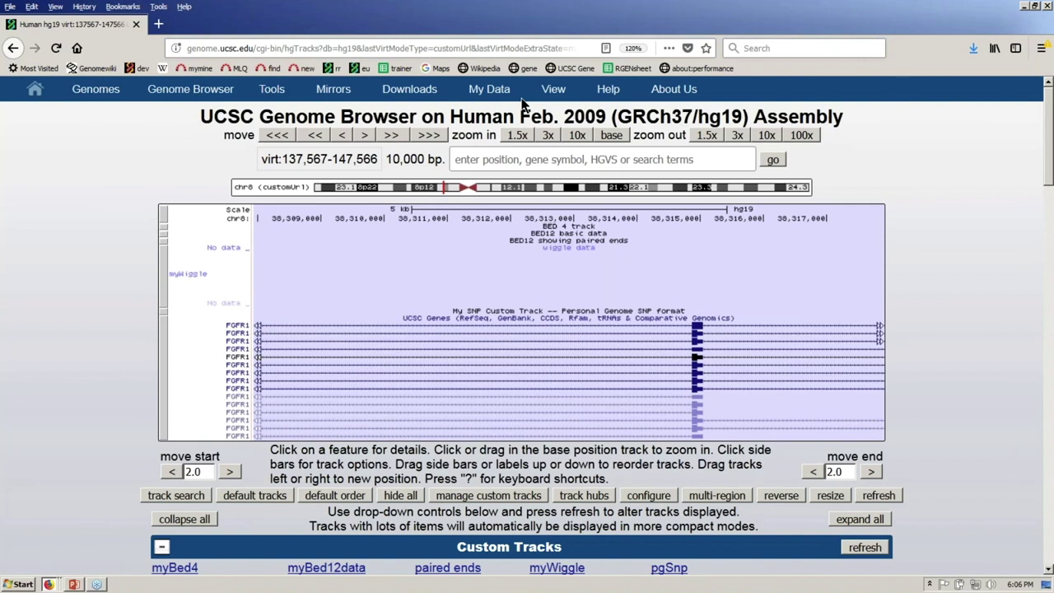
pyautogui.moveTo(502, 93)
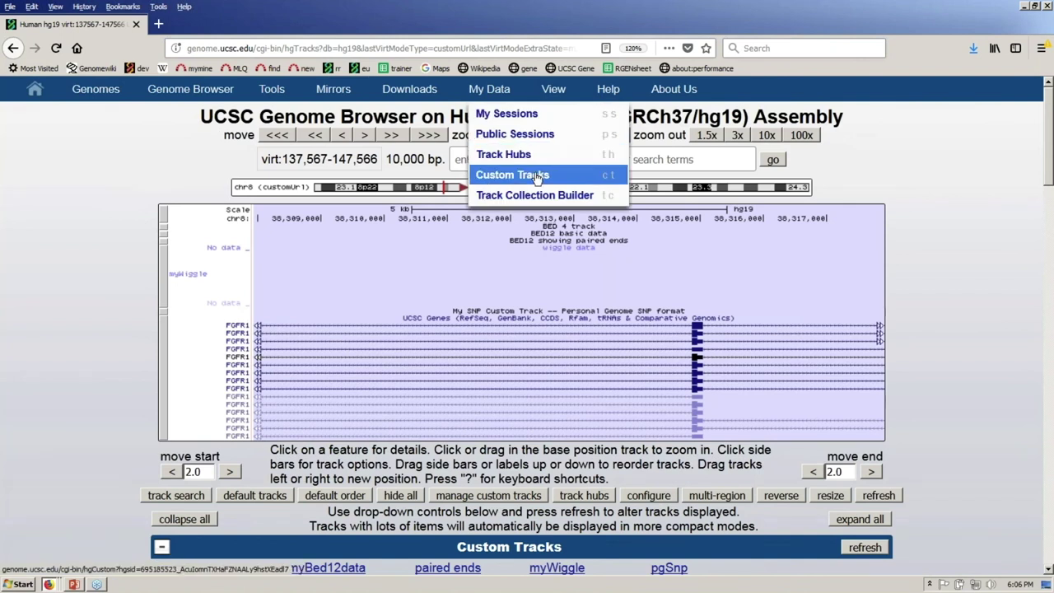
pyautogui.click(537, 176)
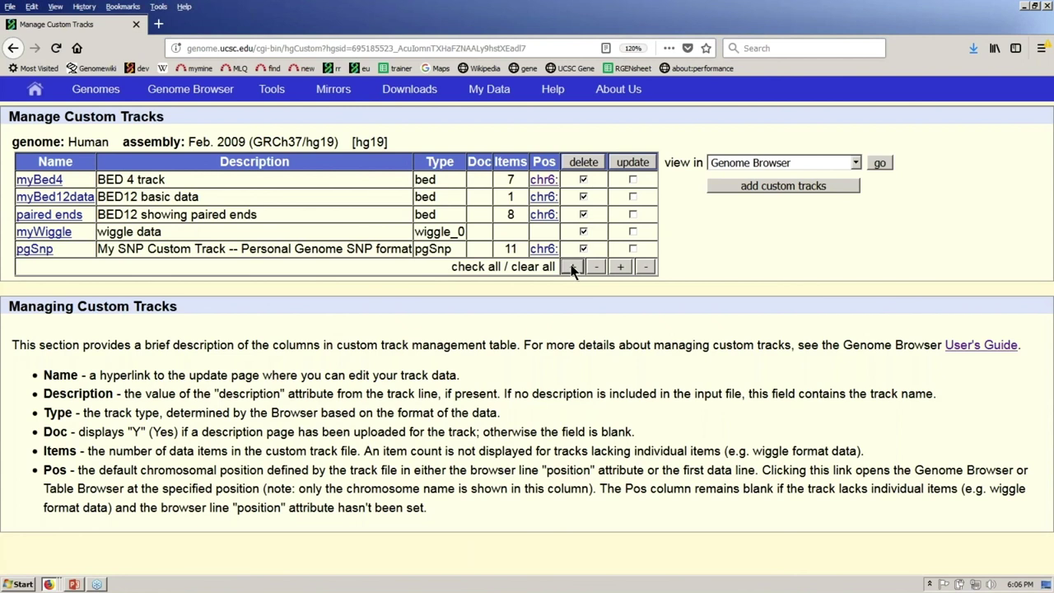
pyautogui.click(586, 165)
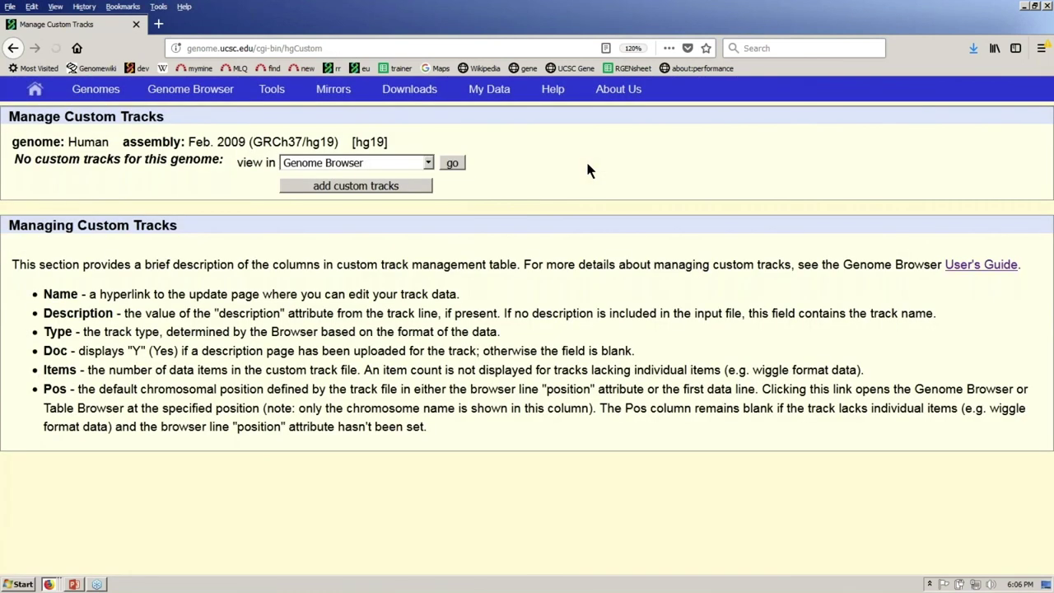
# Return to the Genome Browser display and zoom out 100x on the multi-region view.
pyautogui.click(229, 93)
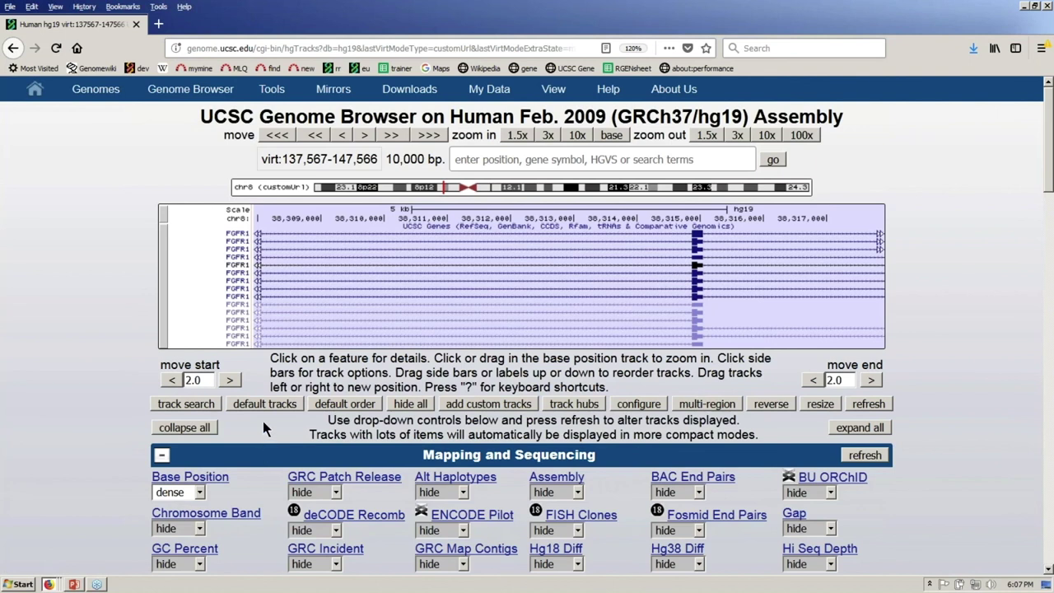
pyautogui.click(803, 136)
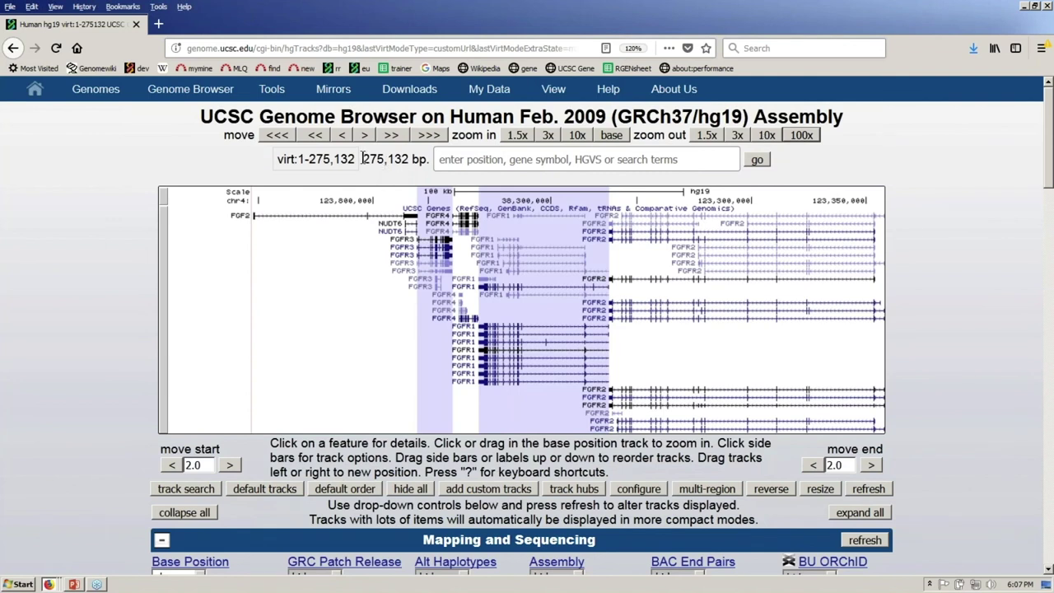
# Check the span and position ranges of the multi-region view, and resize the browser image to fit the window.
pyautogui.moveTo(363, 159); pyautogui.dragTo(427, 159)
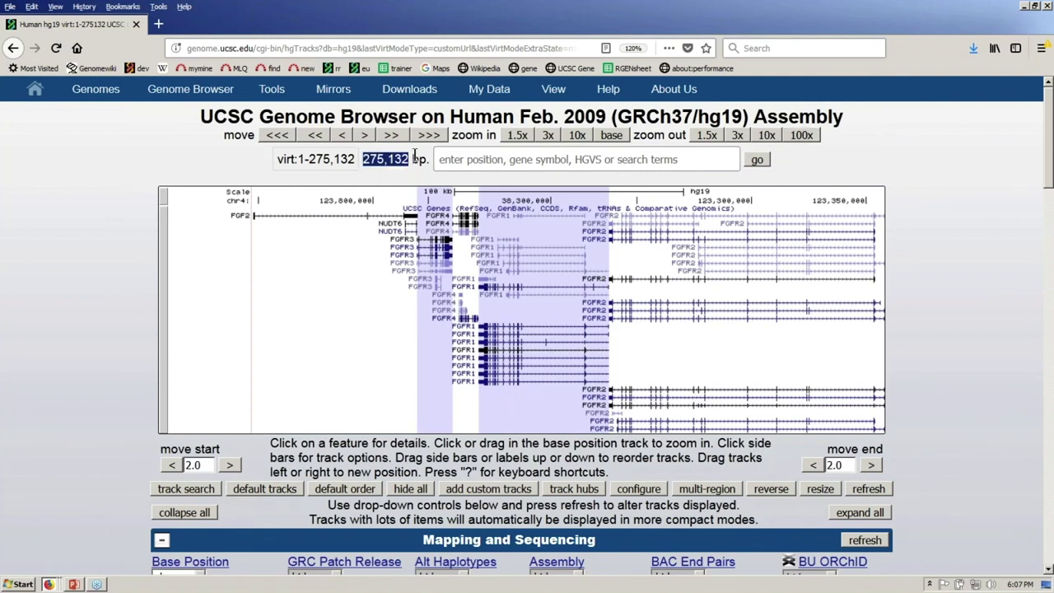
pyautogui.click(277, 159)
pyautogui.moveTo(277, 159); pyautogui.dragTo(356, 159)
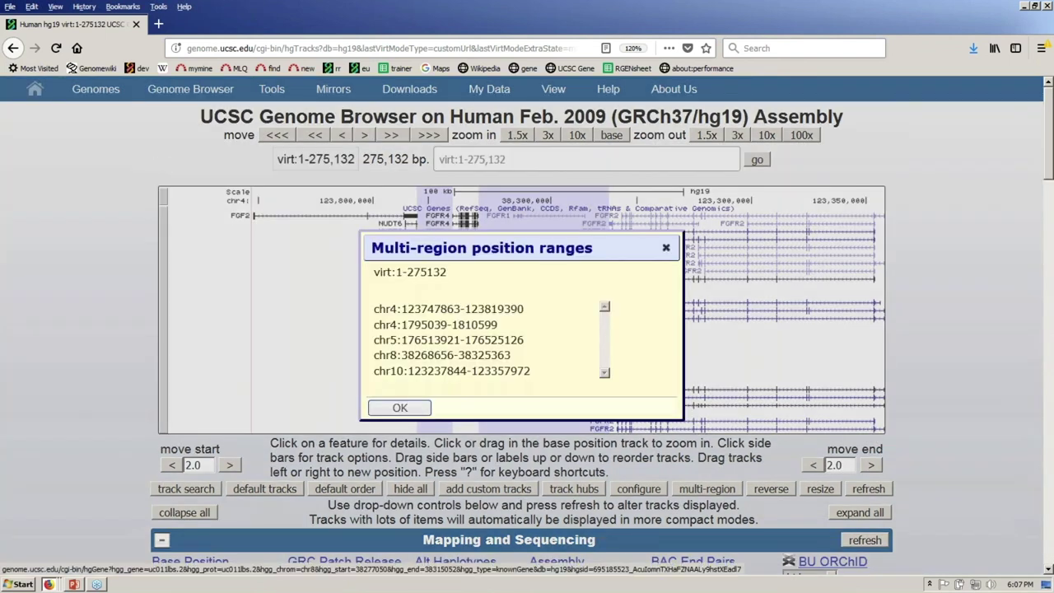
pyautogui.press('Escape')
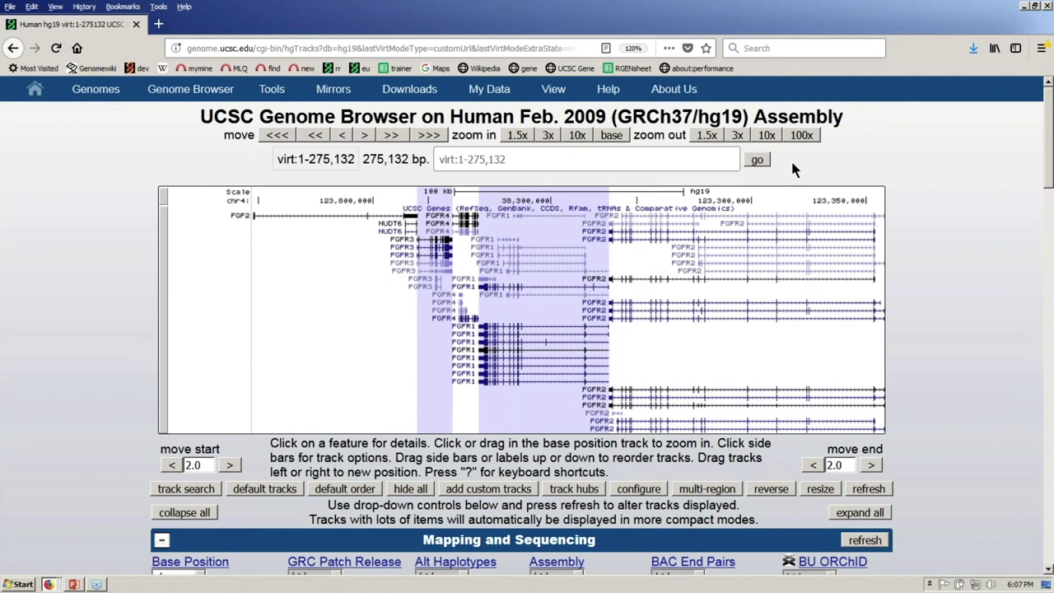
pyautogui.click(823, 489)
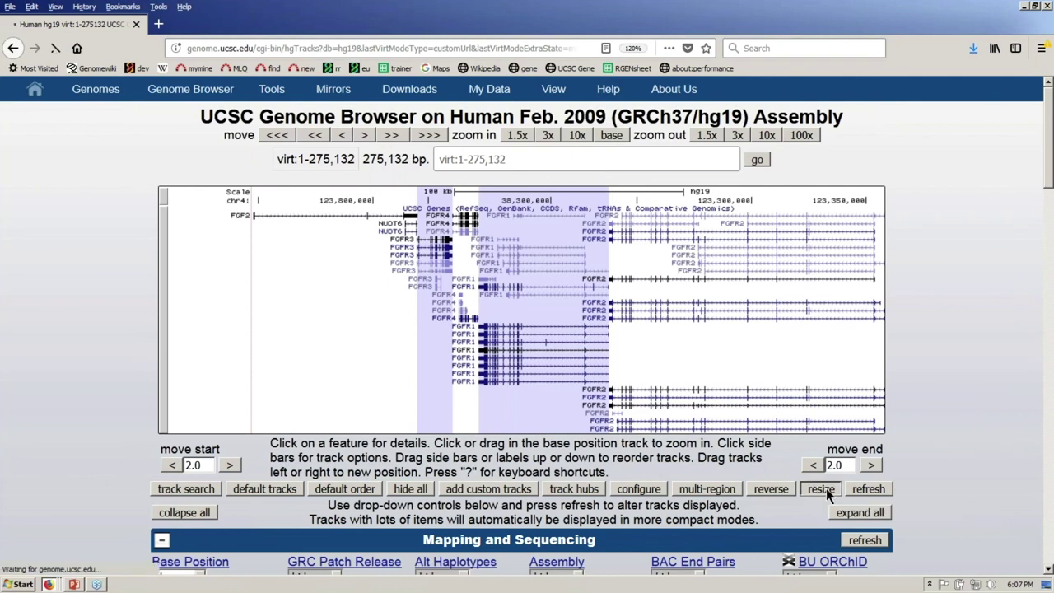
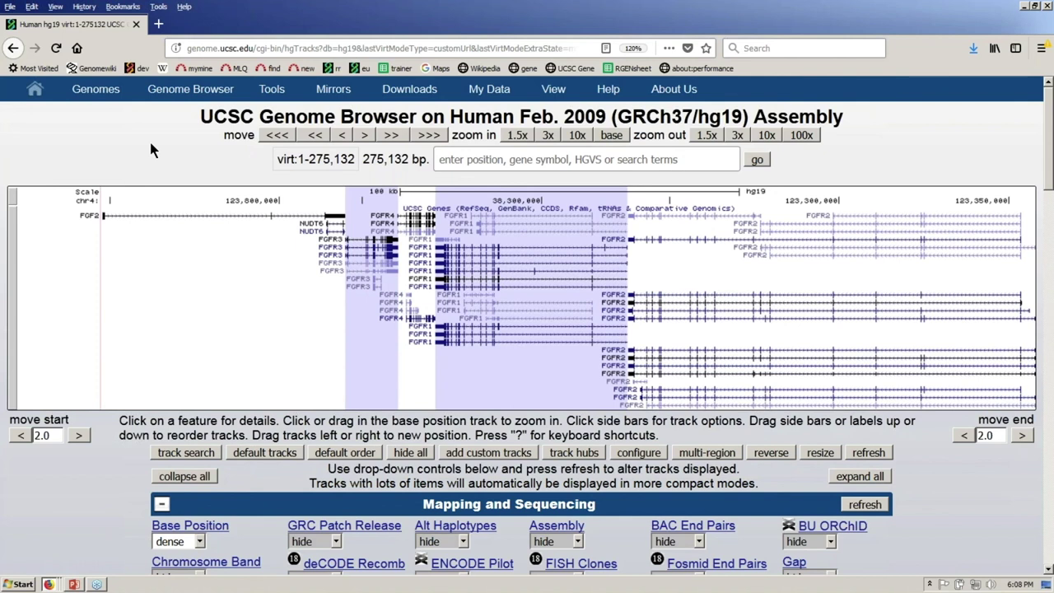
# Open the saved sessions management page and go to the option for restoring another user's saved session.
pyautogui.click(505, 78)
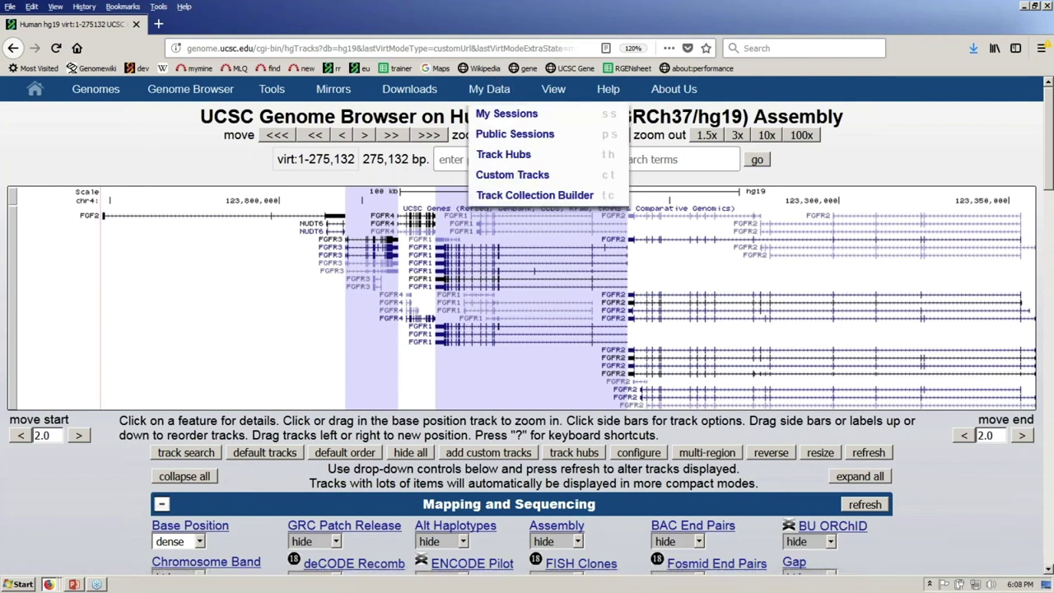
pyautogui.click(511, 115)
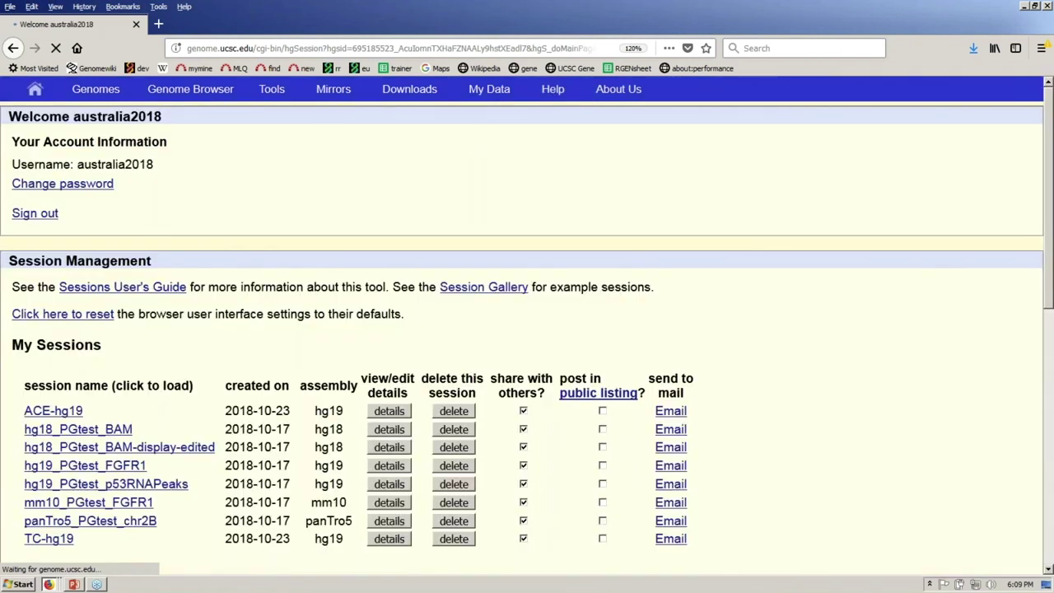
pyautogui.scroll(-3, 527, 330)
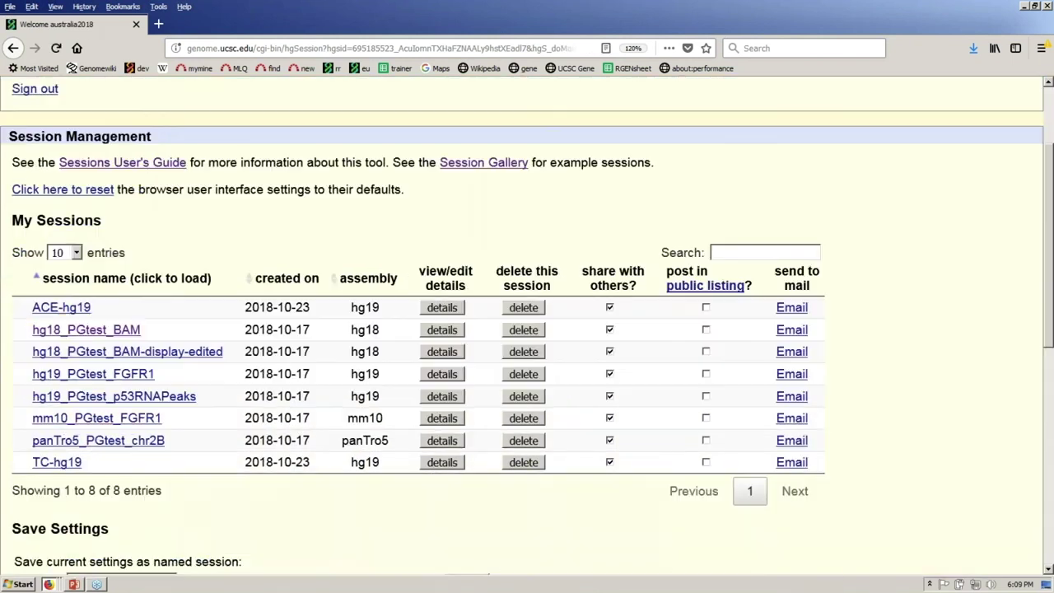
pyautogui.scroll(-3, 527, 329)
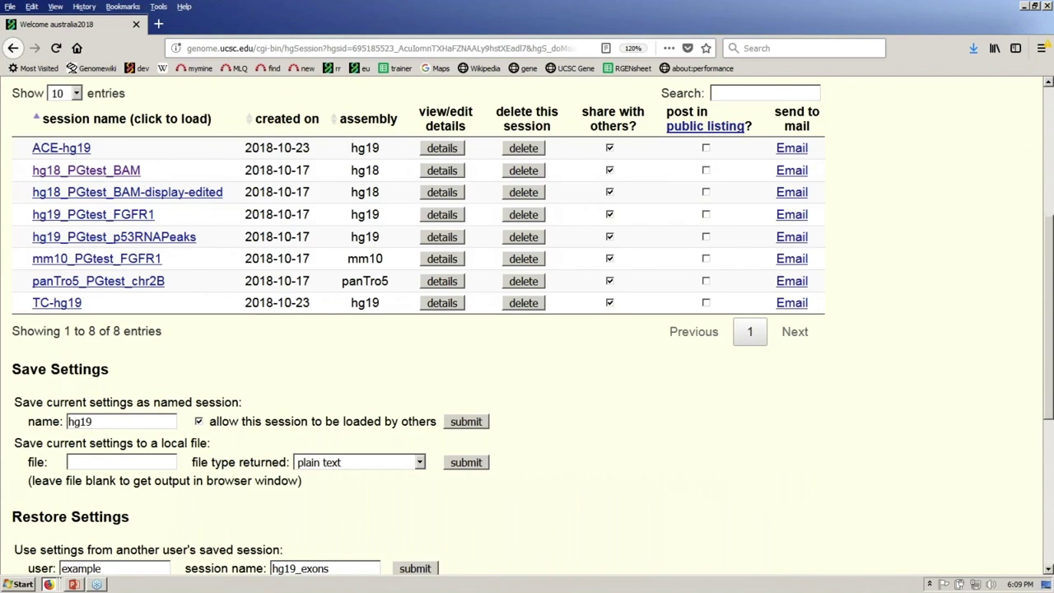
pyautogui.scroll(-3, 527, 330)
pyautogui.scroll(-2, 528, 329)
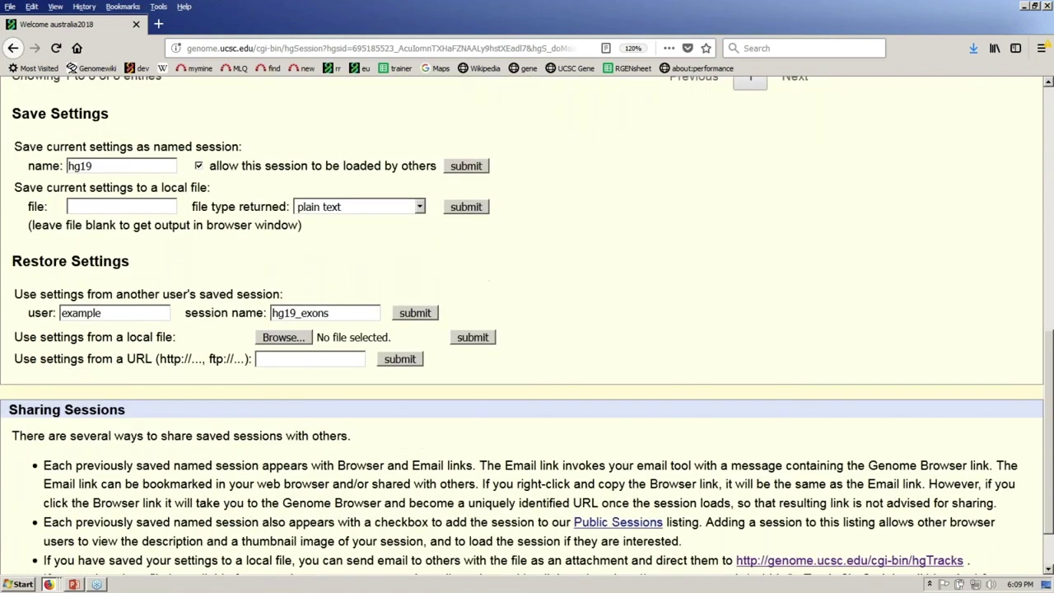
pyautogui.scroll(-1, 3, 222)
# Try to load the session hg19_collections saved by the user example.
pyautogui.moveTo(105, 275); pyautogui.dragTo(37, 266)
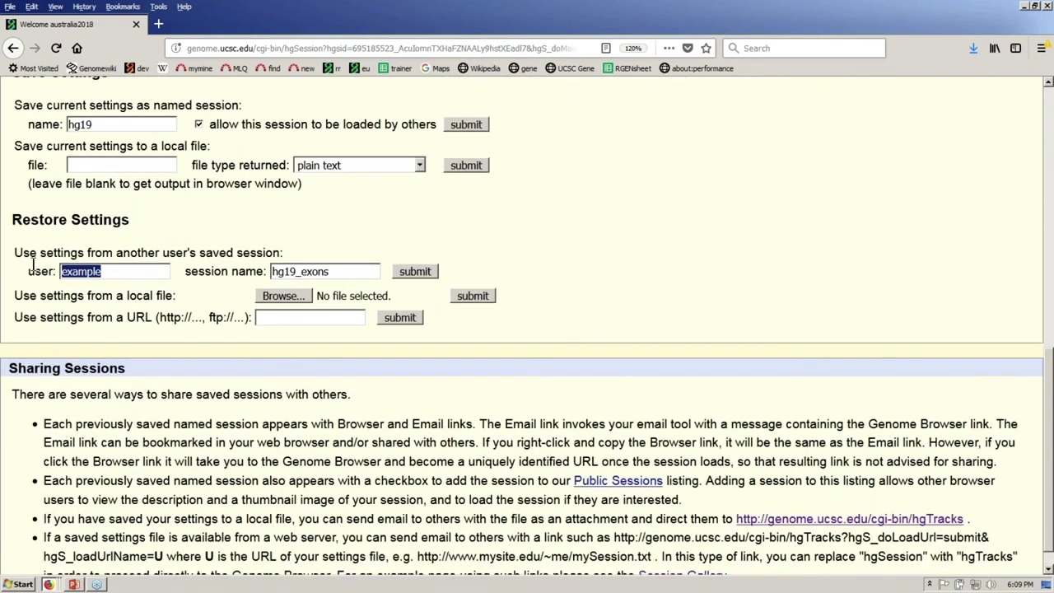
pyautogui.moveTo(300, 272); pyautogui.dragTo(329, 272)
pyautogui.write('c')
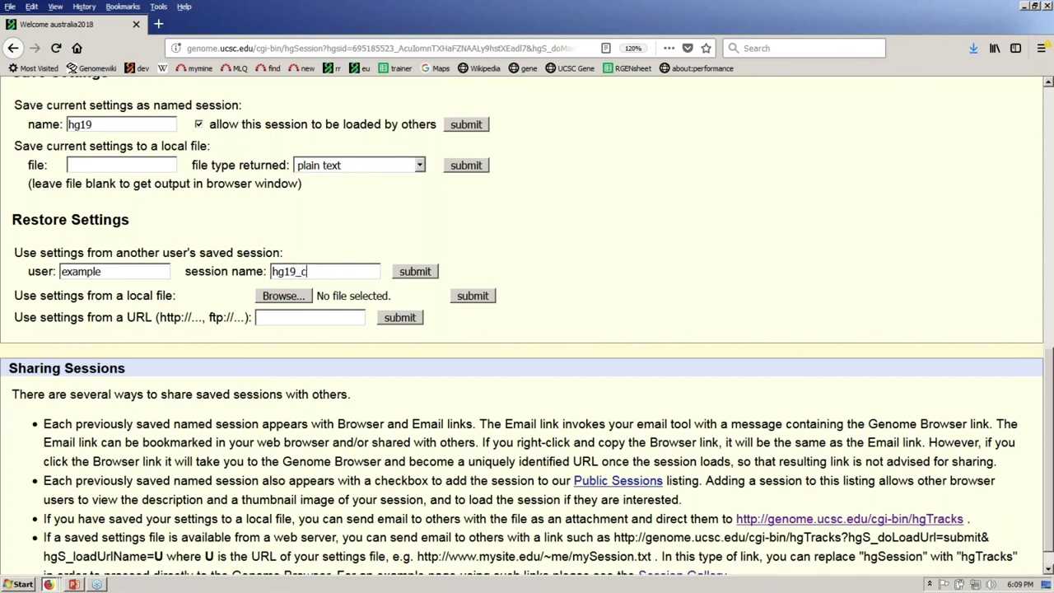
pyautogui.write('ollections')
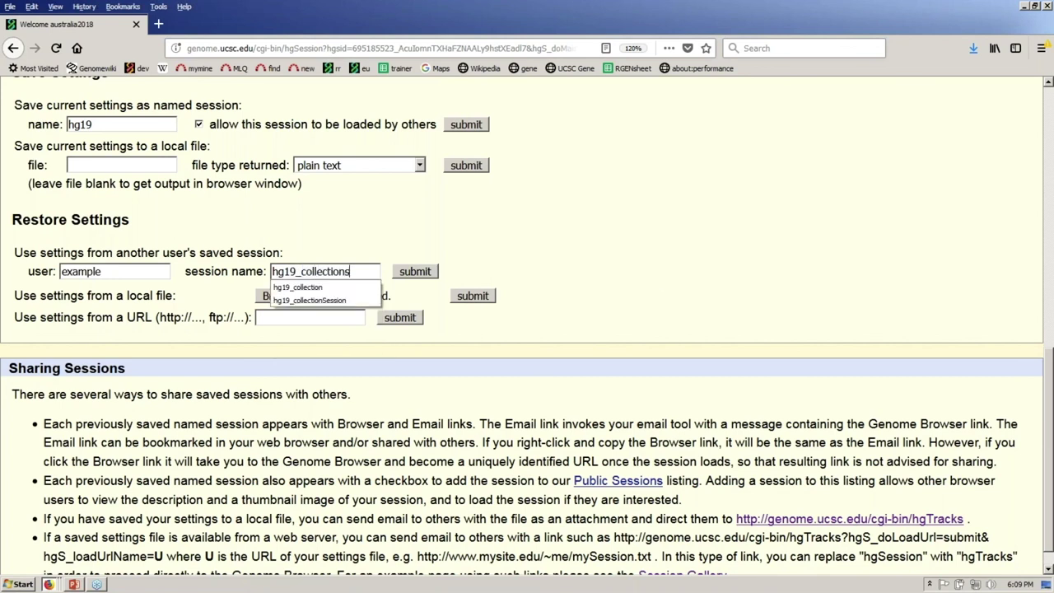
pyautogui.click(527, 229)
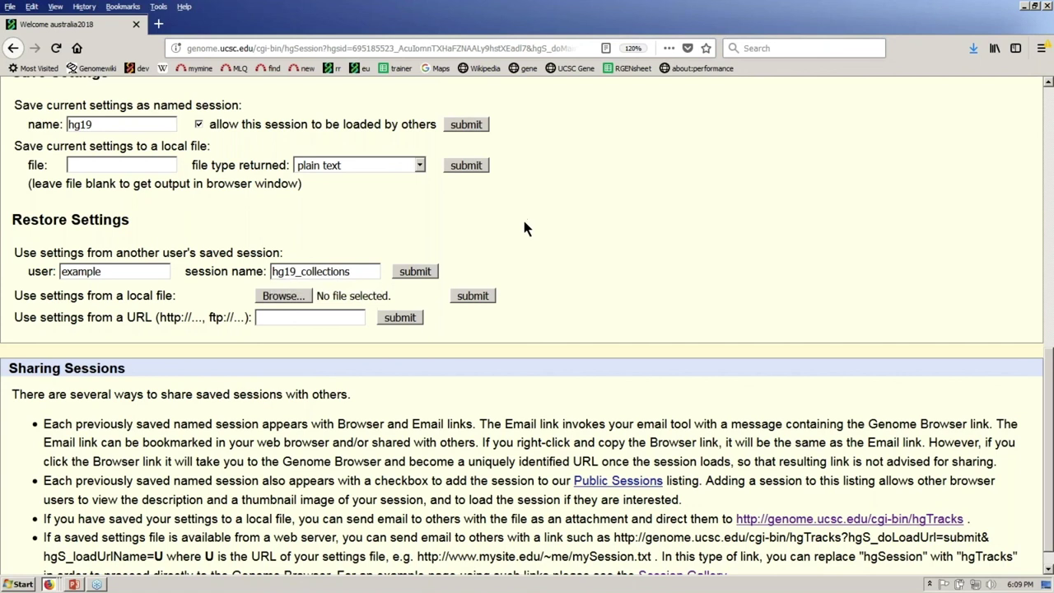
pyautogui.click(424, 273)
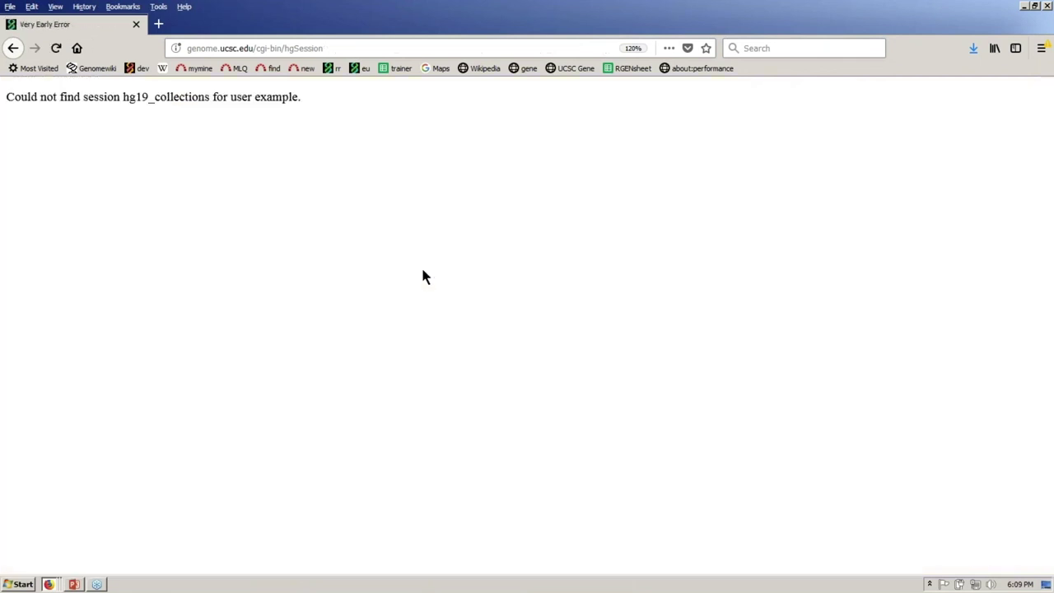
# Correct the session name to hg19_collection, load that session and open it in the Genome Browser.
pyautogui.click(12, 48)
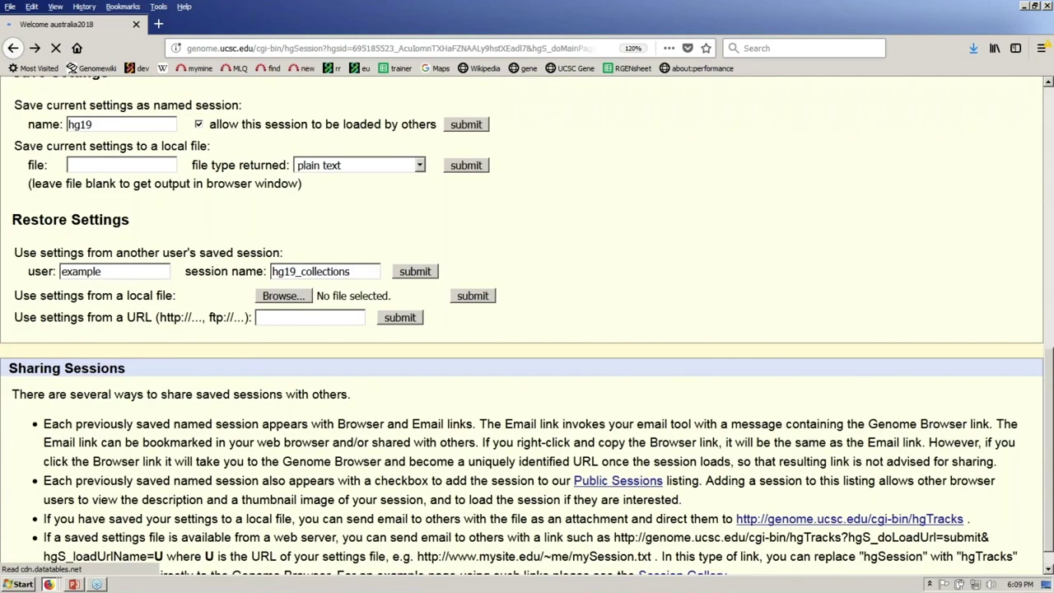
pyautogui.click(372, 273)
pyautogui.press('BackSpace')
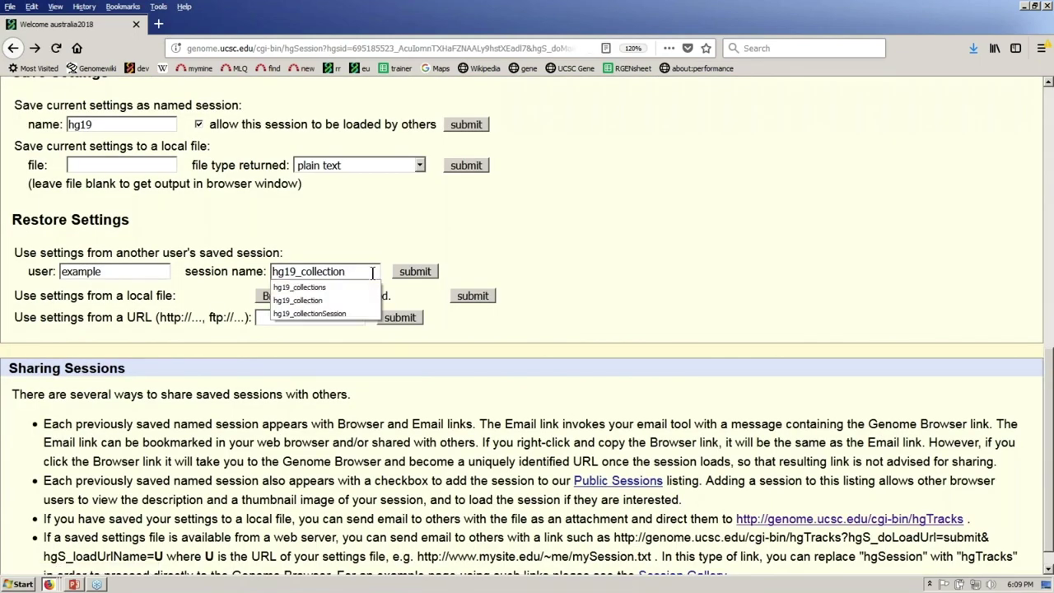
pyautogui.click(430, 277)
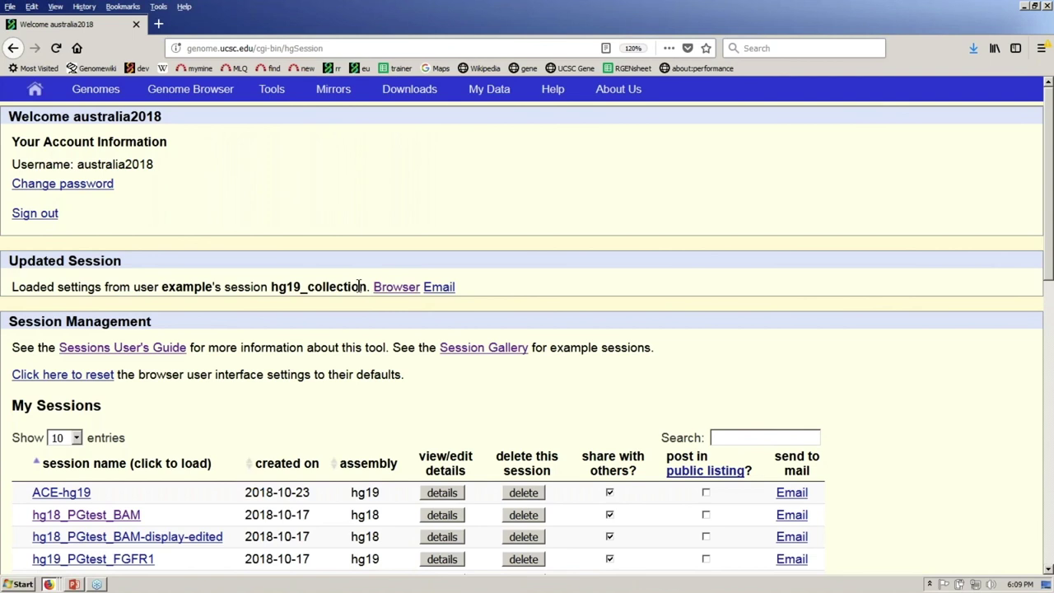
pyautogui.moveTo(367, 287); pyautogui.dragTo(271, 285)
pyautogui.click(437, 198)
pyautogui.click(397, 286)
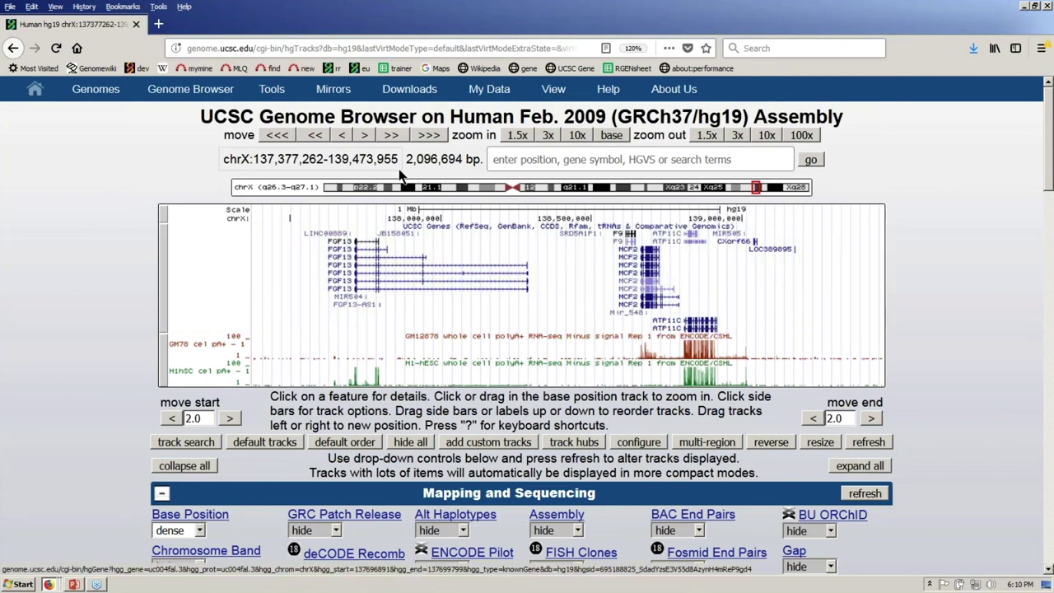
# Open the Track Collection Builder and create a collection with the default name, description and color.
pyautogui.moveTo(506, 91)
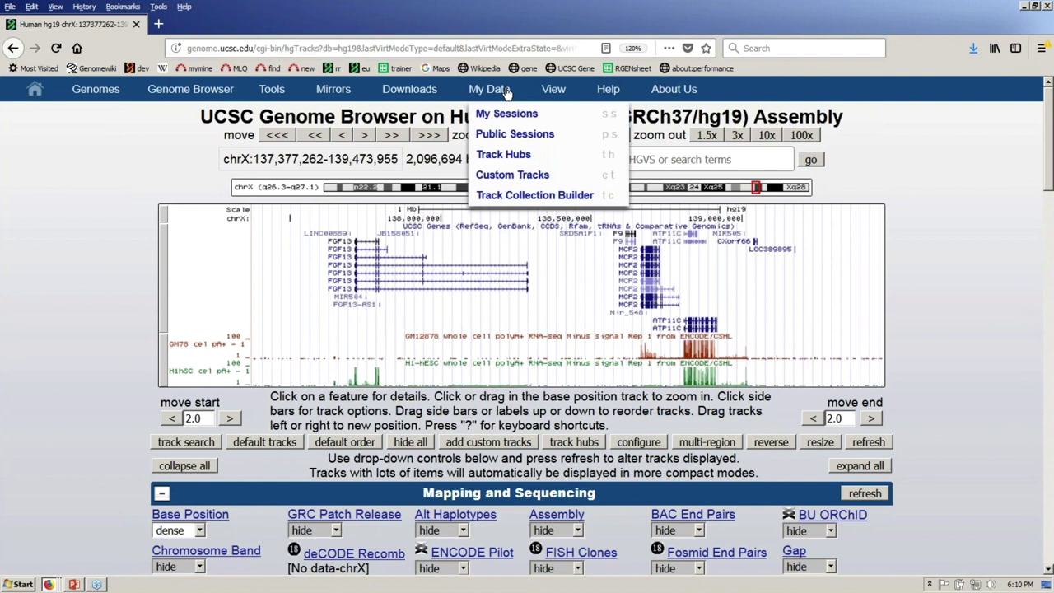
pyautogui.click(547, 197)
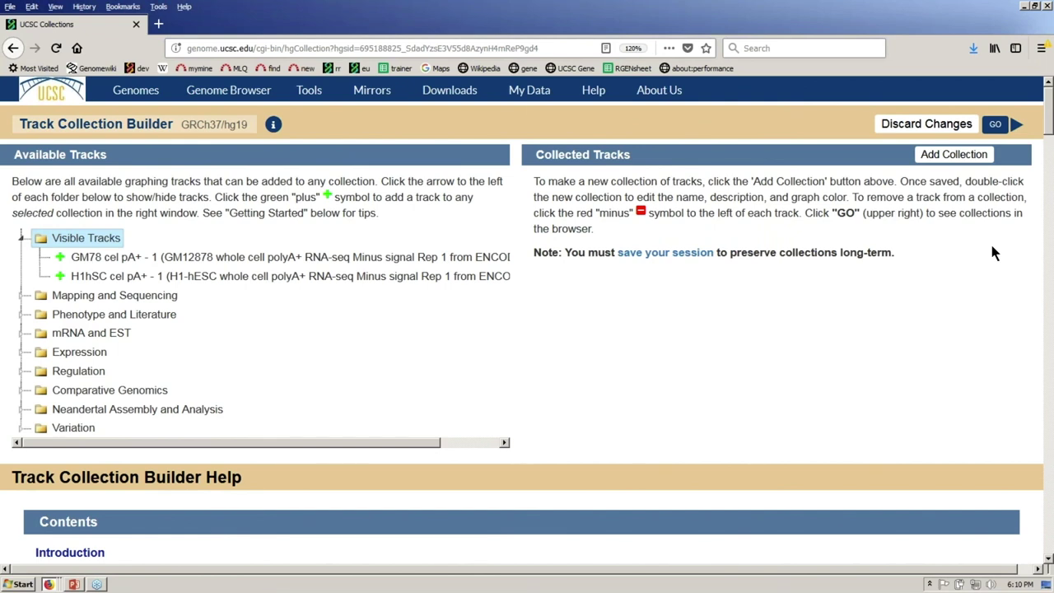
pyautogui.click(972, 155)
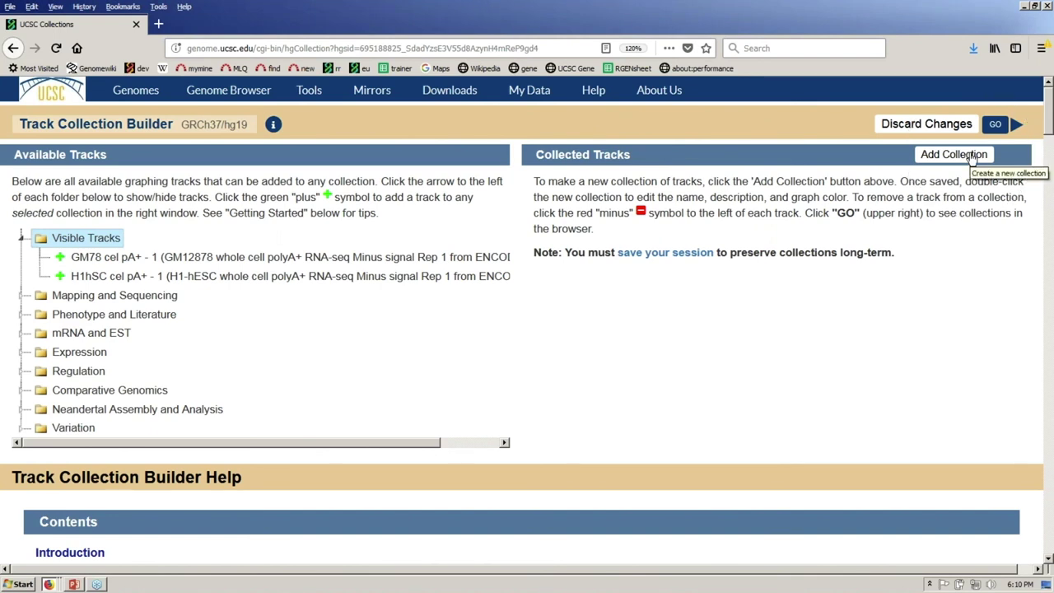
pyautogui.click(972, 157)
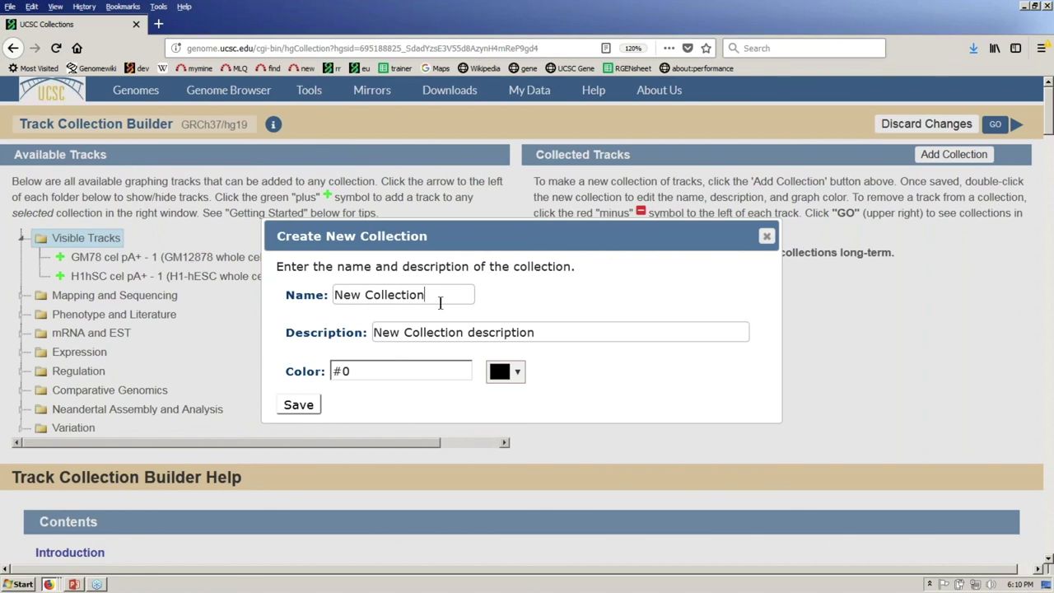
pyautogui.click(300, 405)
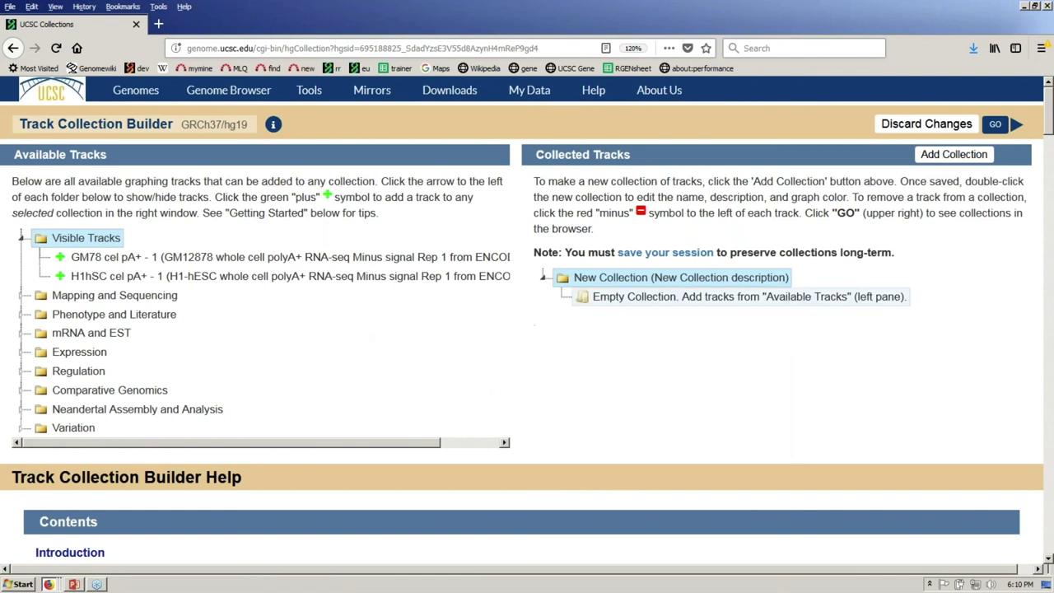
# Add the visible GM78 cel pA+ - 1 and H1hSC cel pA+ - 1 tracks to New Collection and display it in the Genome Browser.
pyautogui.click(61, 258)
pyautogui.click(60, 276)
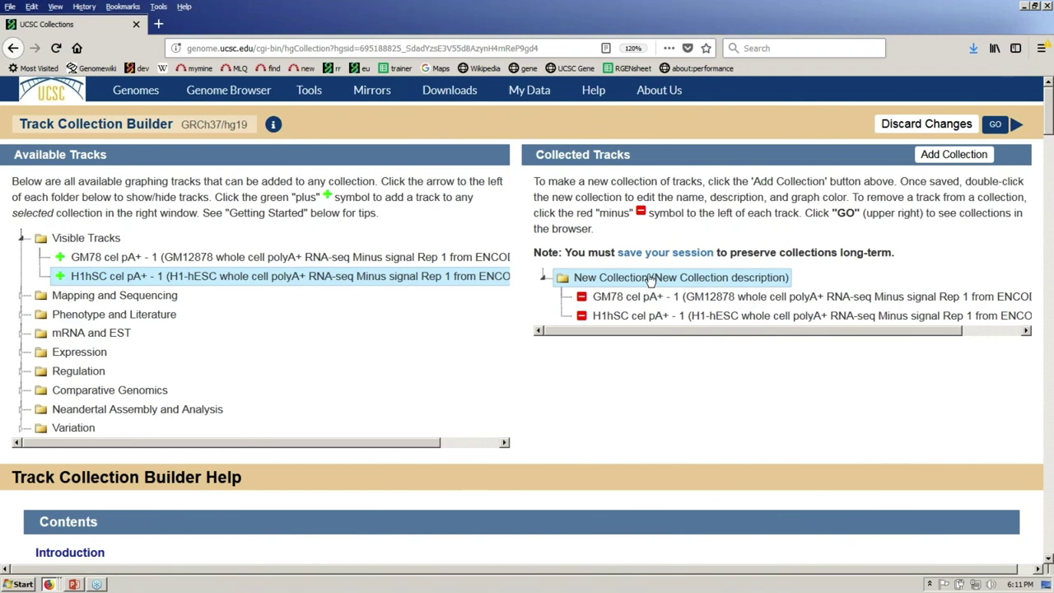
pyautogui.click(953, 157)
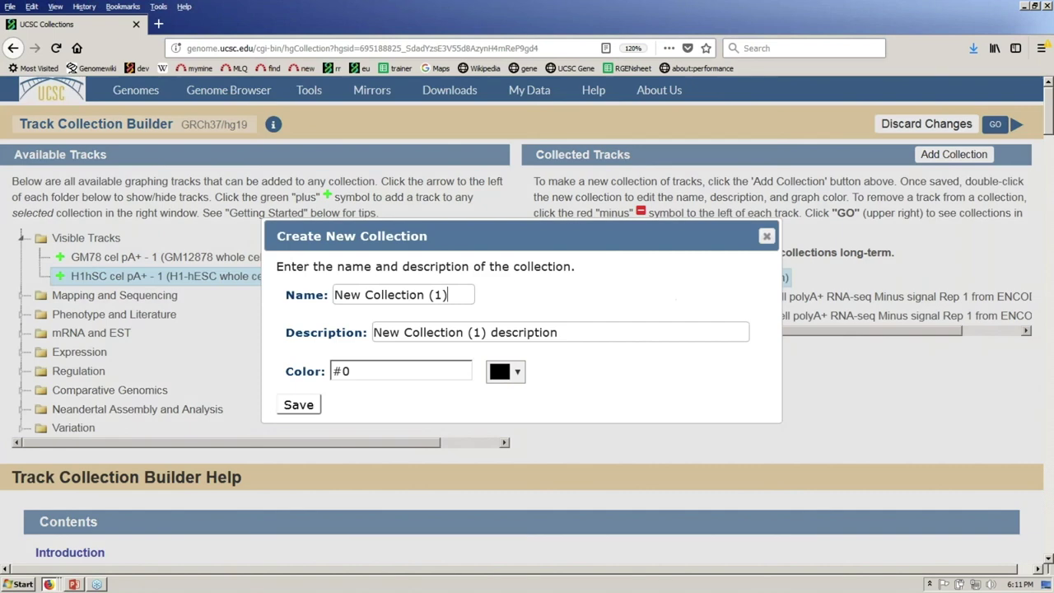
pyautogui.click(767, 236)
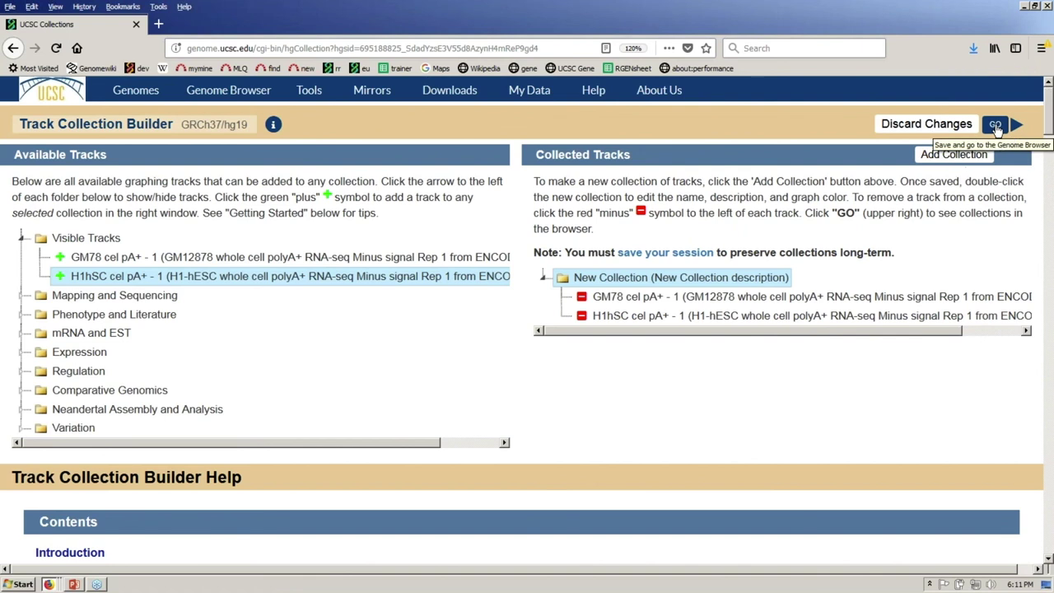
pyautogui.click(996, 127)
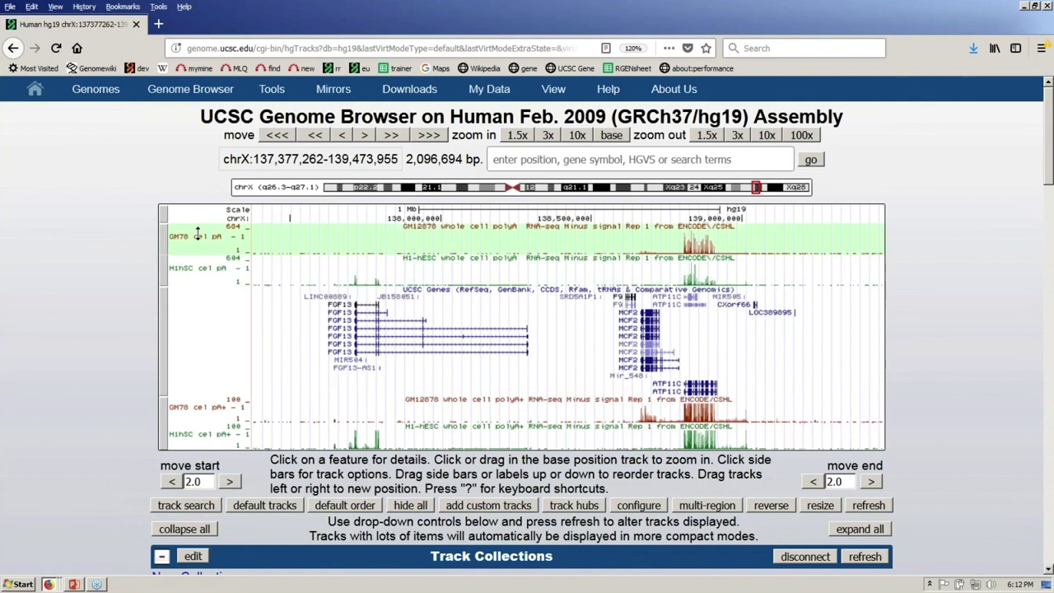
# Set the track height of New Collection to 60 pixels in its track settings.
pyautogui.click(164, 283)
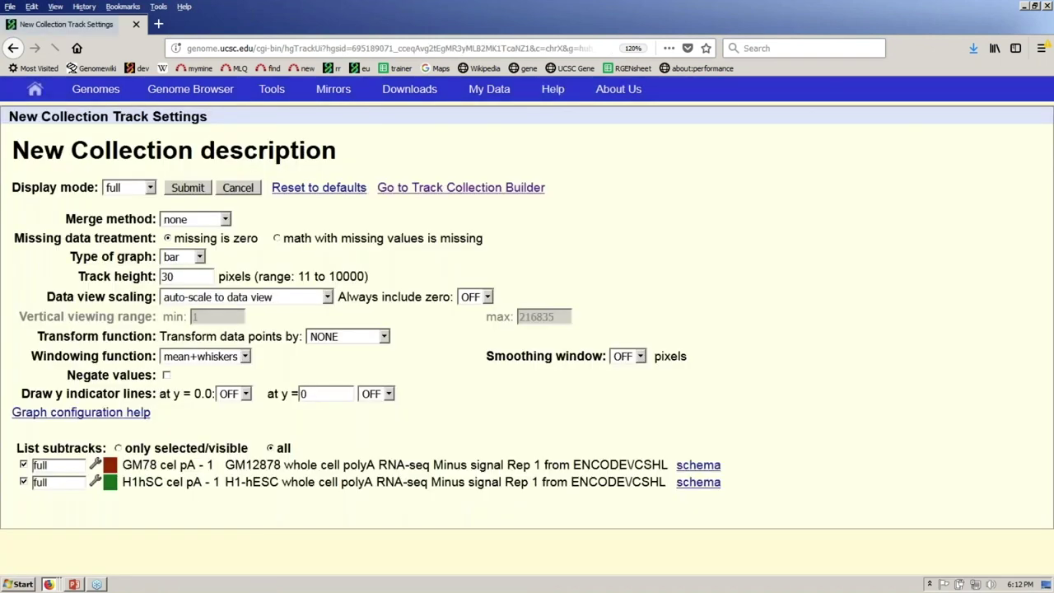
pyautogui.moveTo(189, 278); pyautogui.dragTo(120, 277)
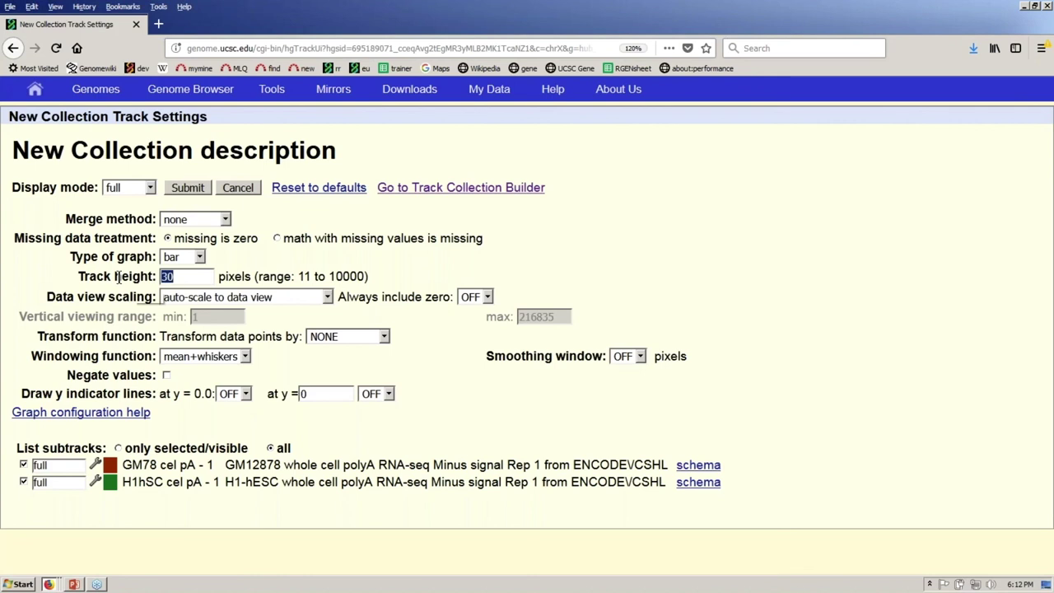
pyautogui.write('60')
pyautogui.moveTo(364, 277); pyautogui.dragTo(329, 278)
pyautogui.click(384, 262)
# Scale New Collection by the vertical viewing range setting with a maximum of 200, and submit the settings.
pyautogui.click(327, 299)
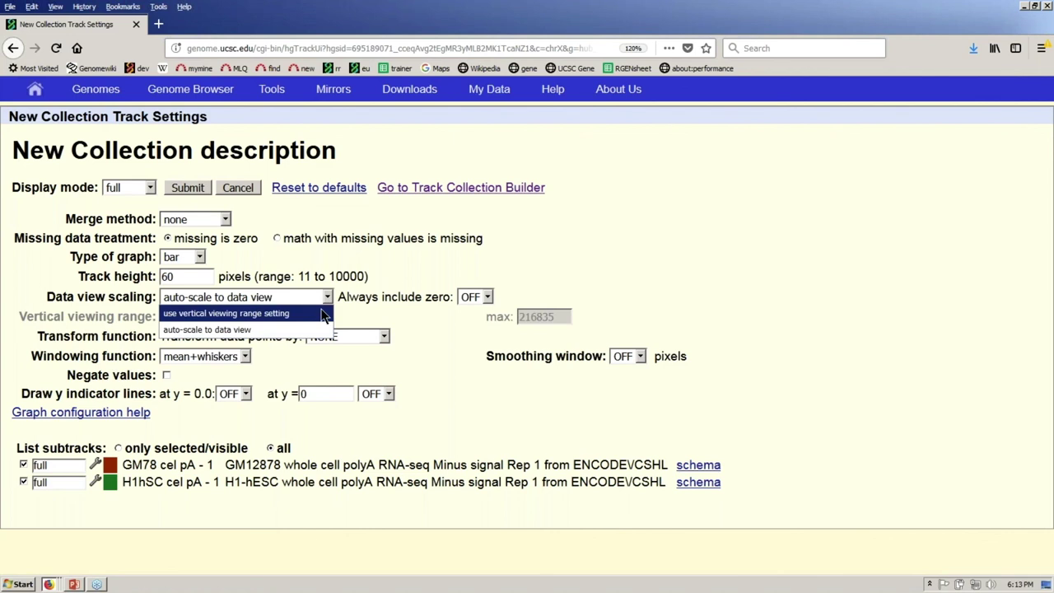
pyautogui.click(320, 329)
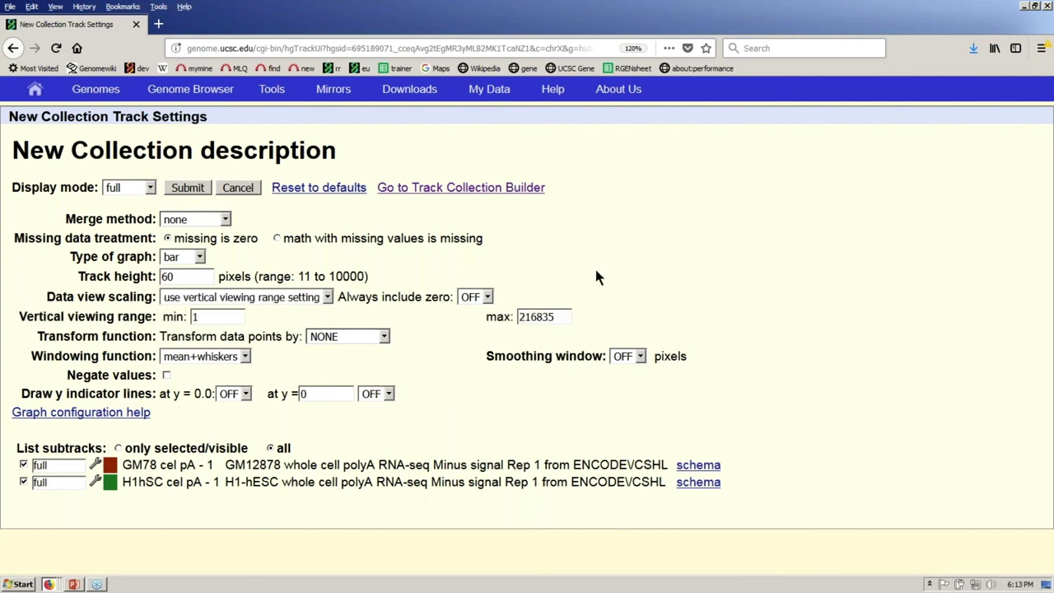
pyautogui.moveTo(557, 317); pyautogui.dragTo(517, 318)
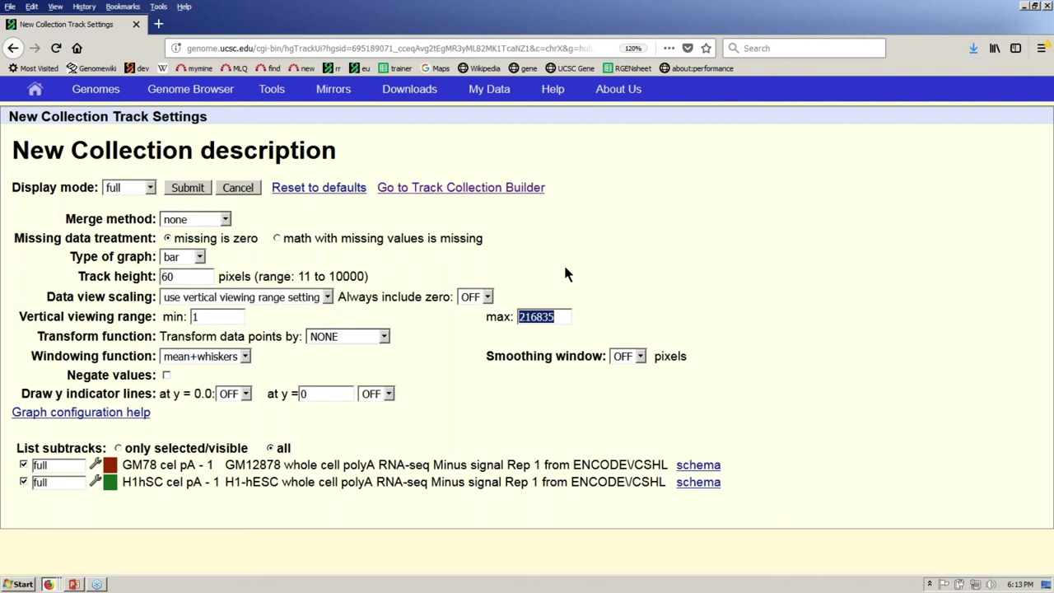
pyautogui.write('20')
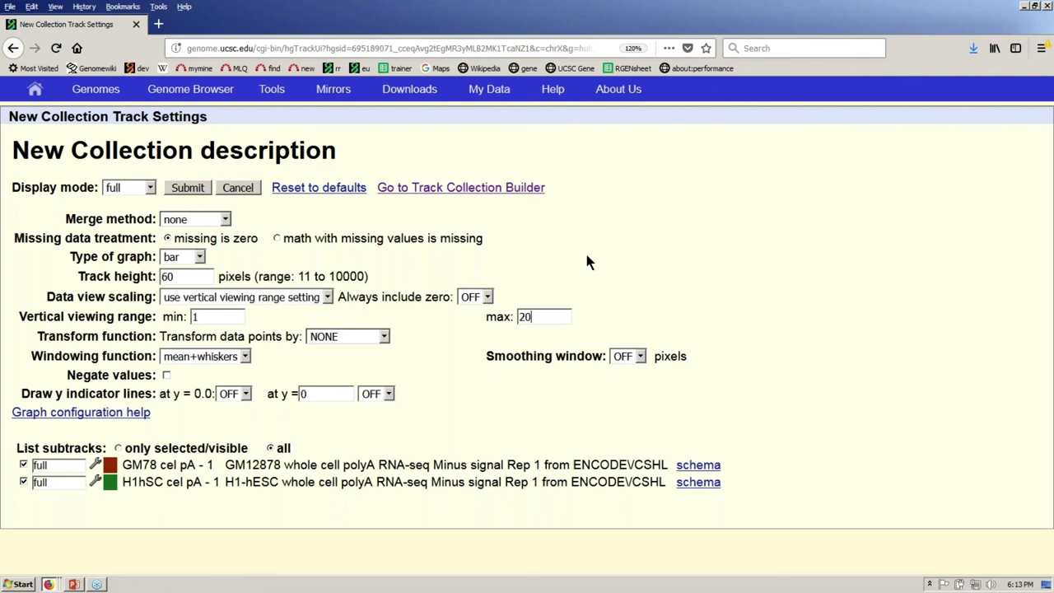
pyautogui.write('0')
pyautogui.click(198, 190)
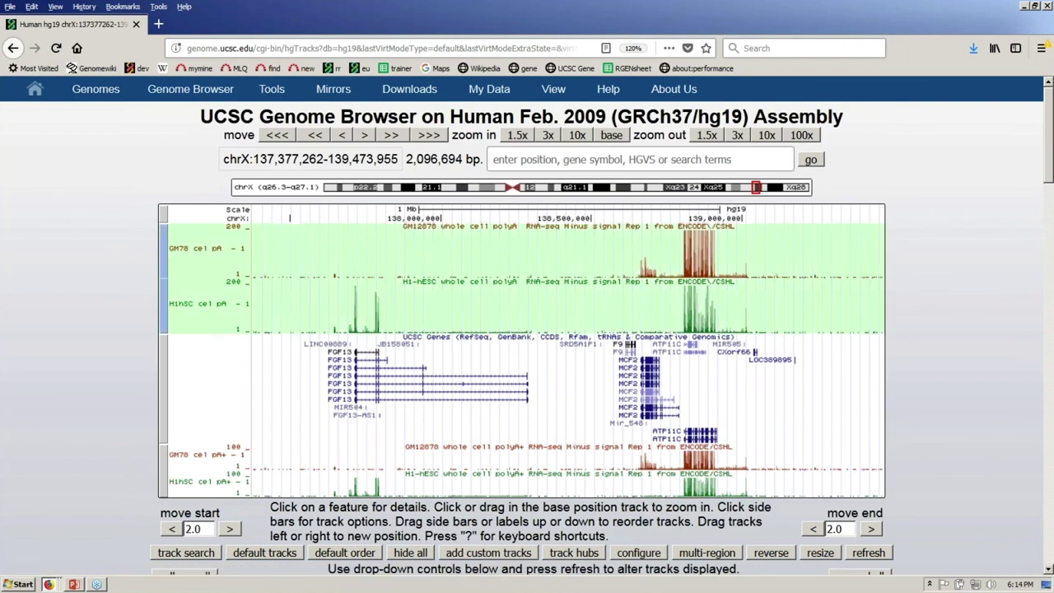
# Set New Collection's merge method to transparent and submit the settings.
pyautogui.click(163, 294)
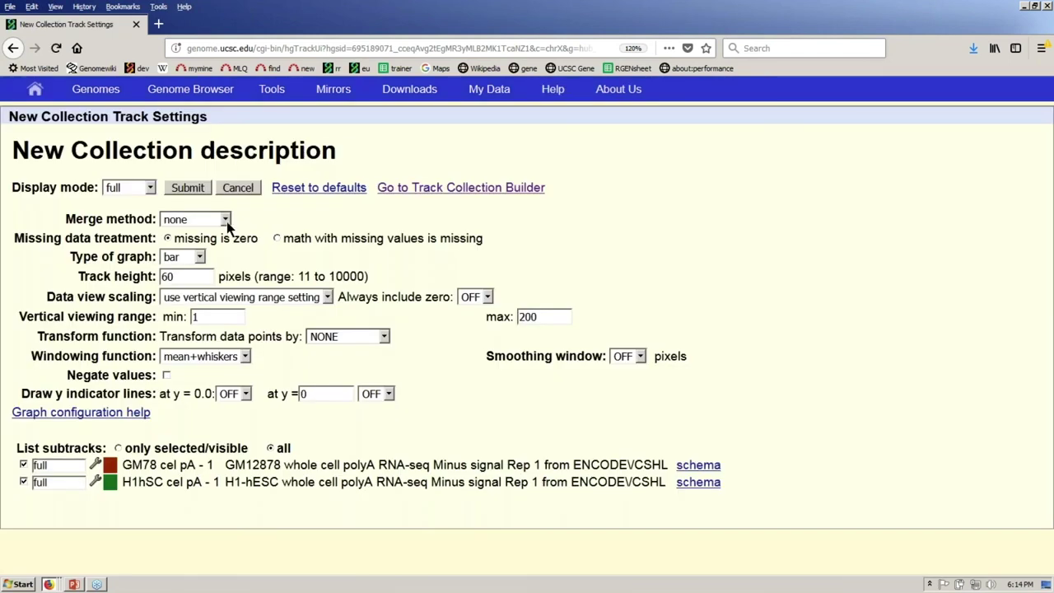
pyautogui.click(224, 219)
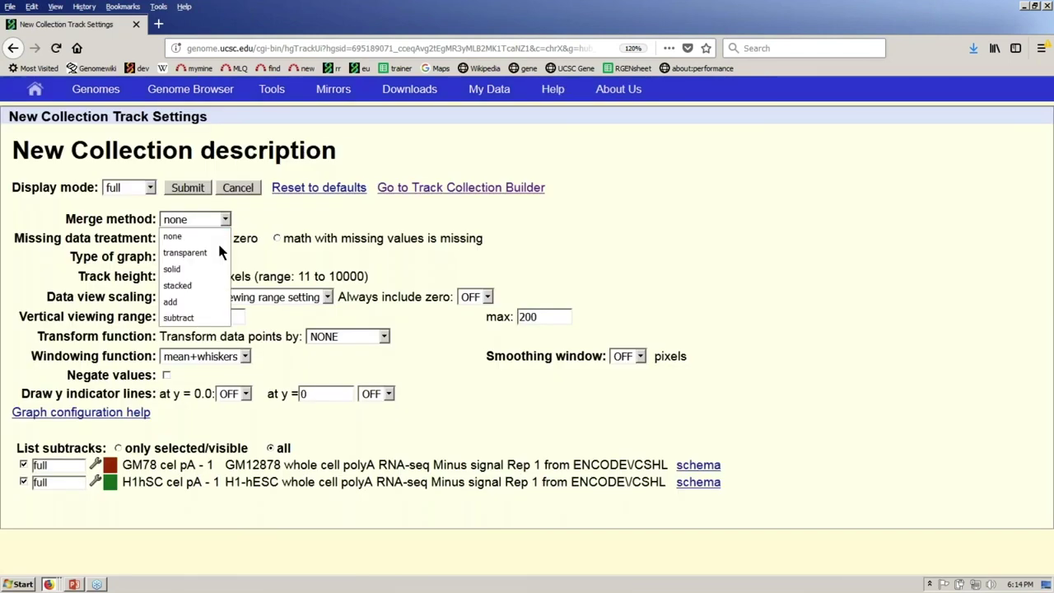
pyautogui.press('Escape')
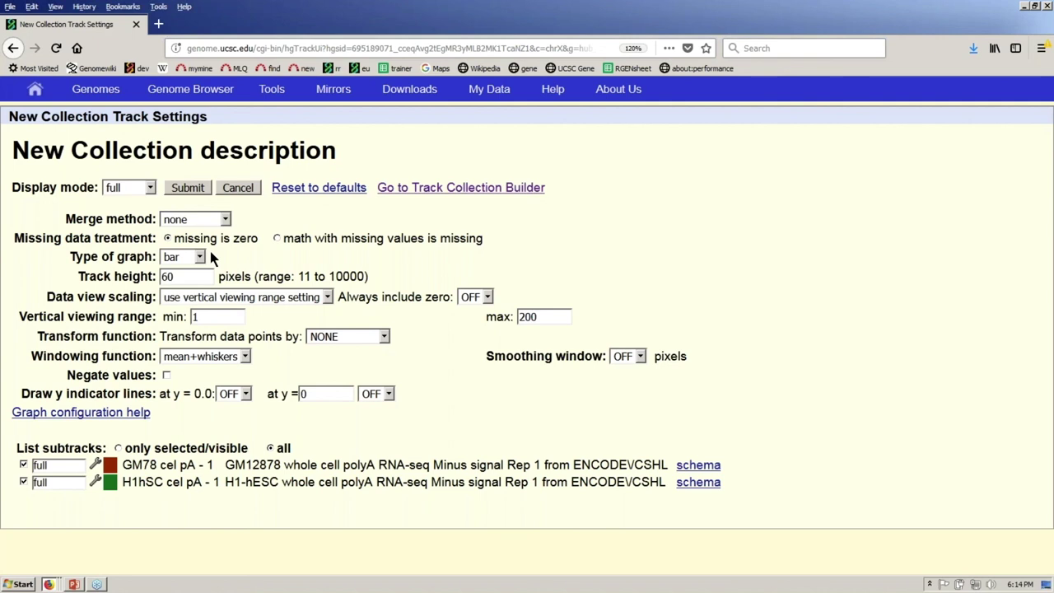
pyautogui.press('Down')
pyautogui.click(190, 189)
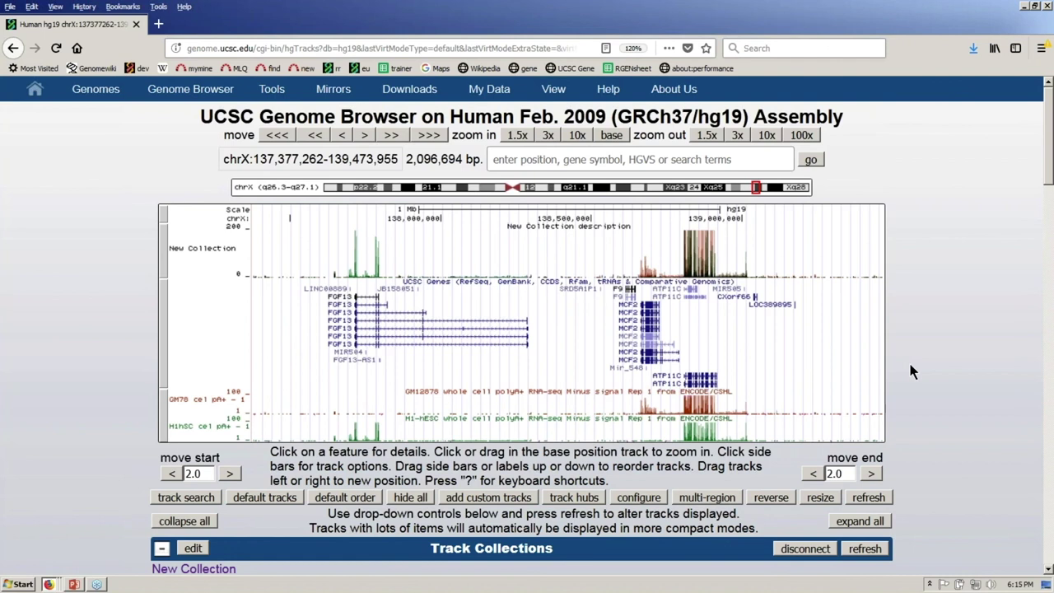
pyautogui.click(165, 343)
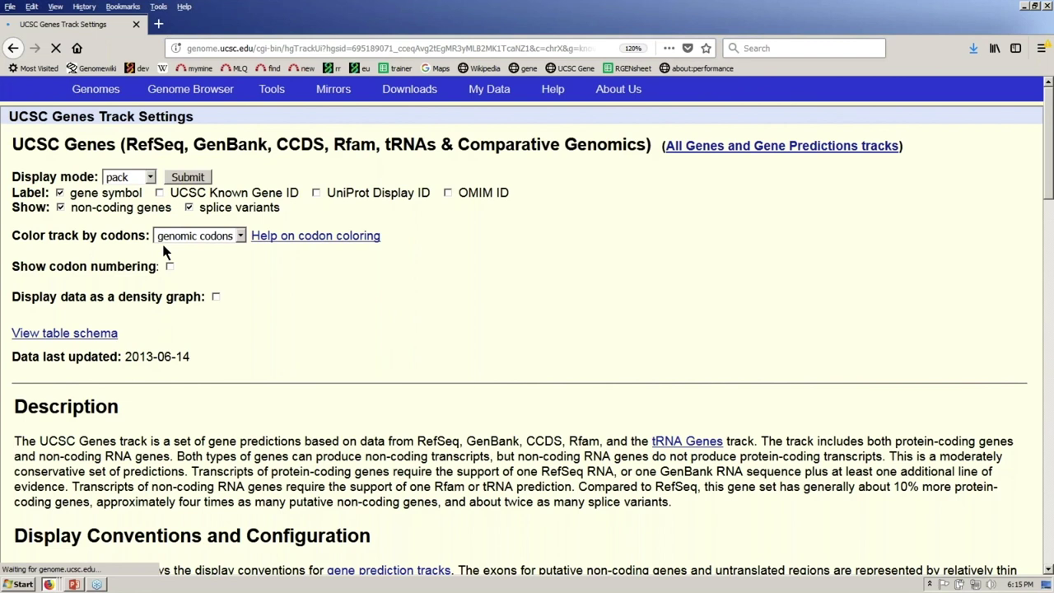
pyautogui.moveTo(189, 91)
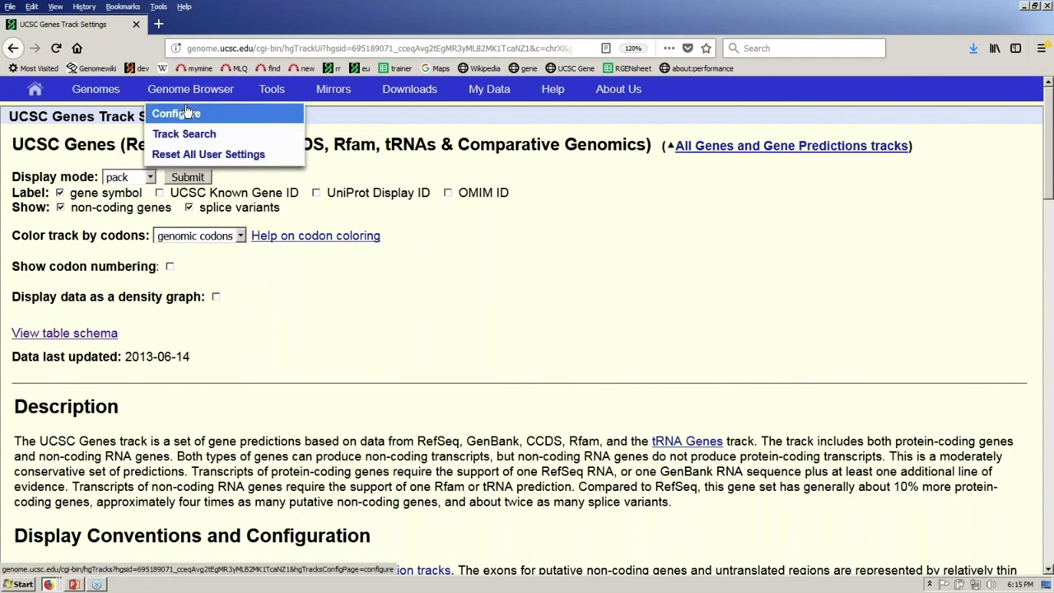
pyautogui.click(188, 113)
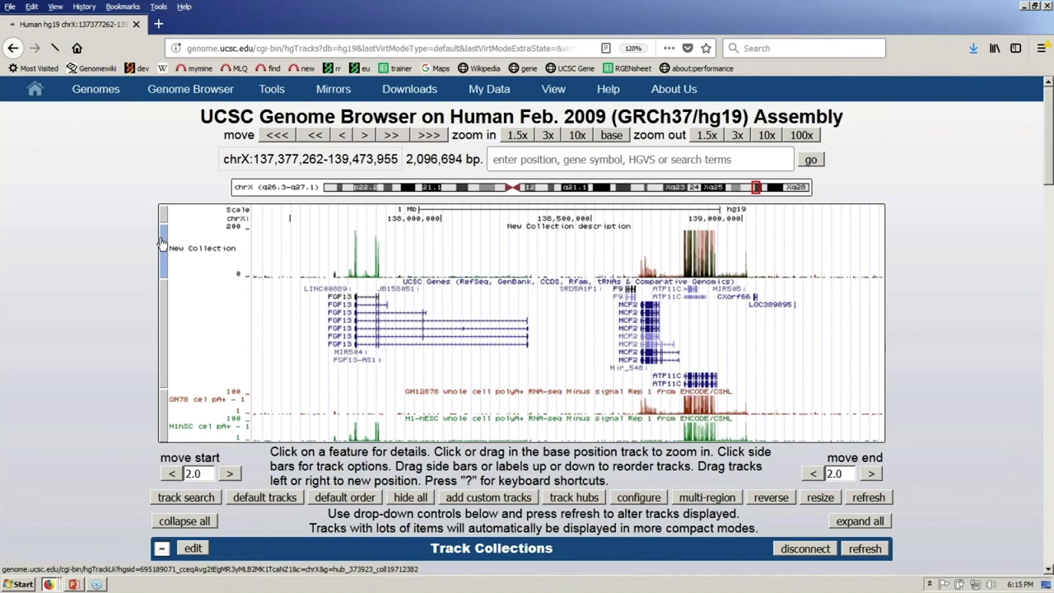
# Set New Collection's merge method to subtract with a vertical viewing minimum of -200, and submit the settings.
pyautogui.click(162, 243)
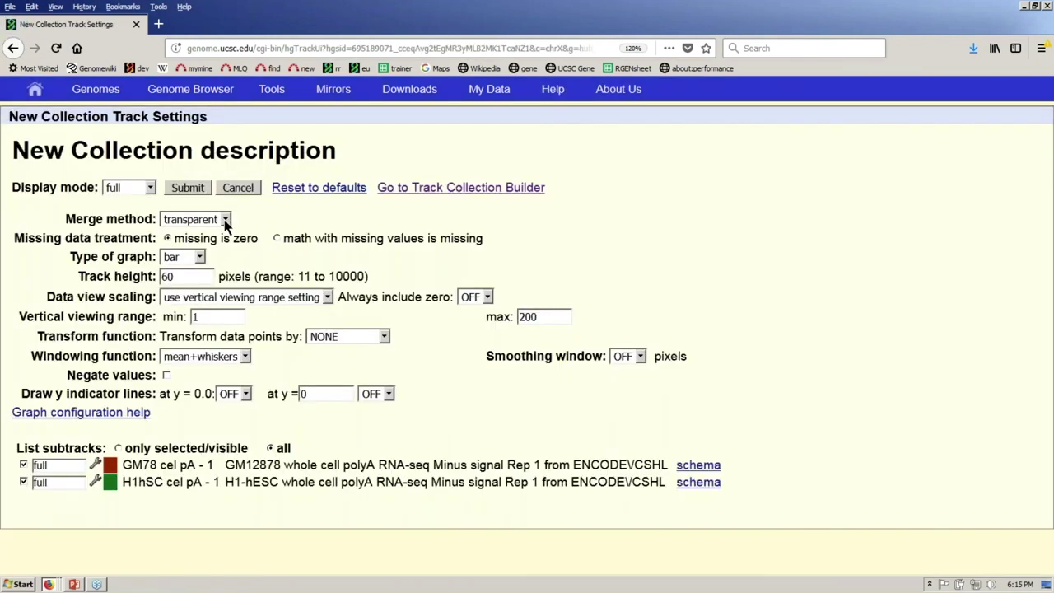
pyautogui.click(224, 220)
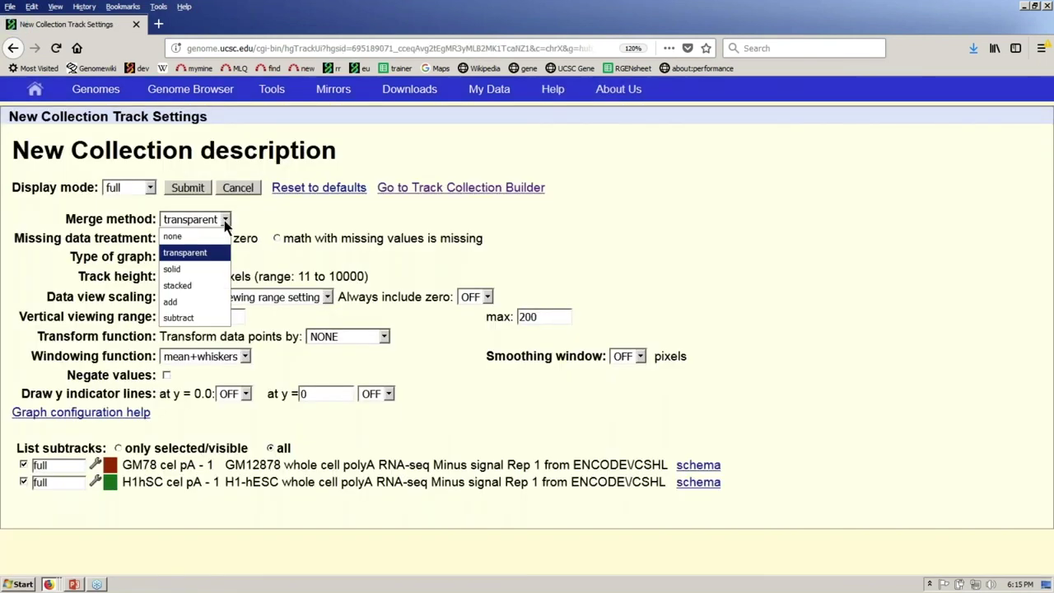
pyautogui.click(210, 319)
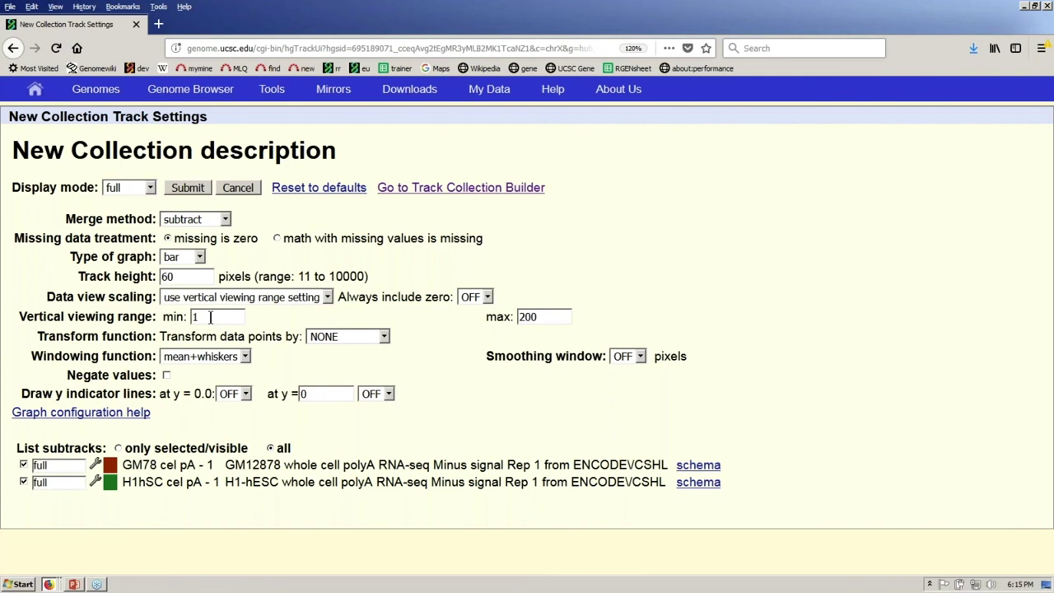
pyautogui.moveTo(210, 316); pyautogui.dragTo(171, 324)
pyautogui.write('-200')
pyautogui.click(196, 191)
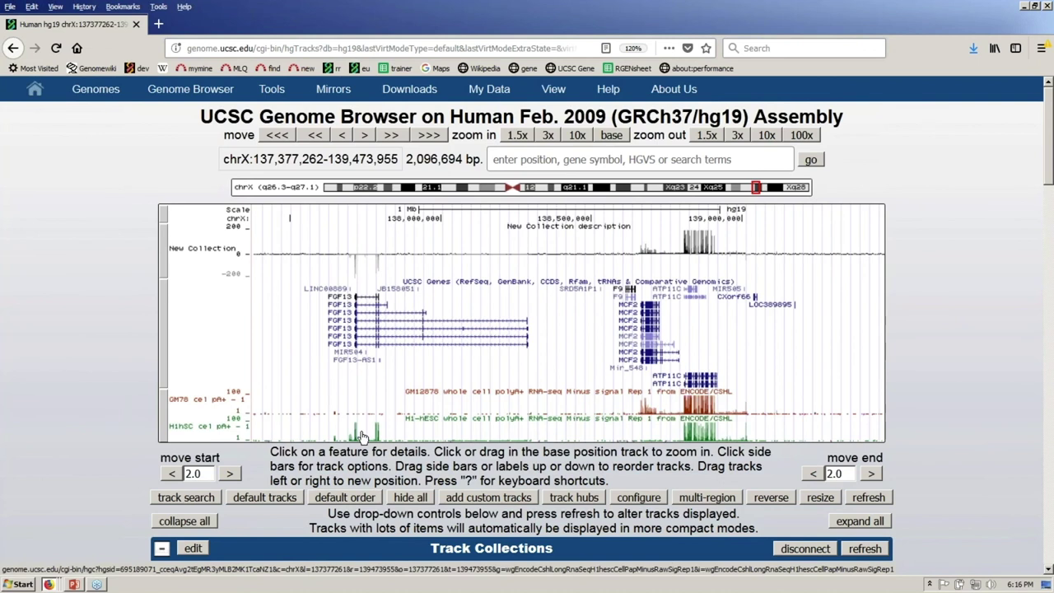
# Switch to the custom track examples window, return to the australia2018 file index, and highlight the interact.txt and ctExamples.txt entries.
pyautogui.hotkey('alt', 'Tab')
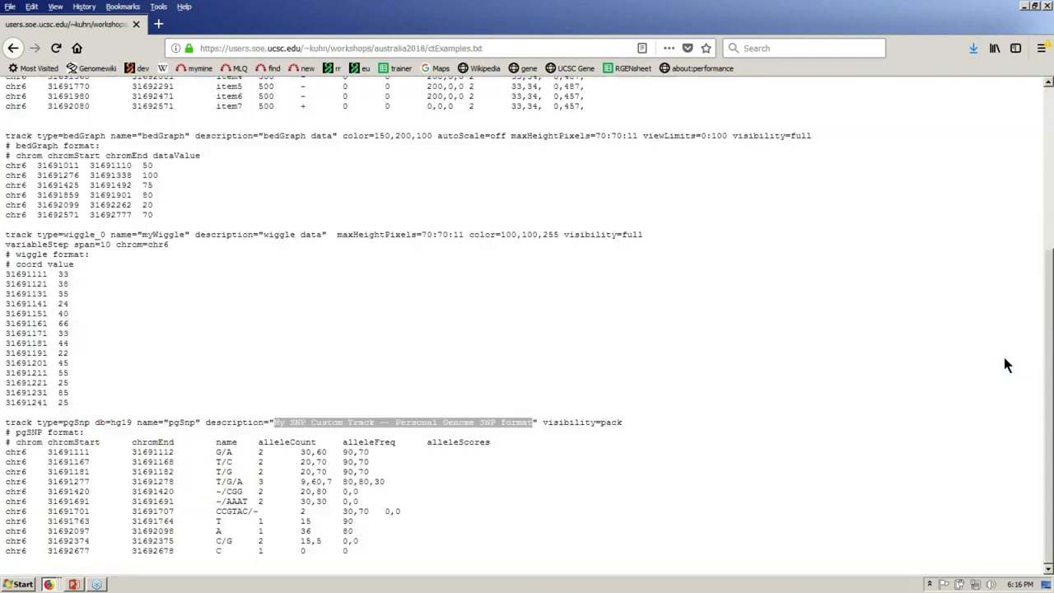
pyautogui.click(13, 49)
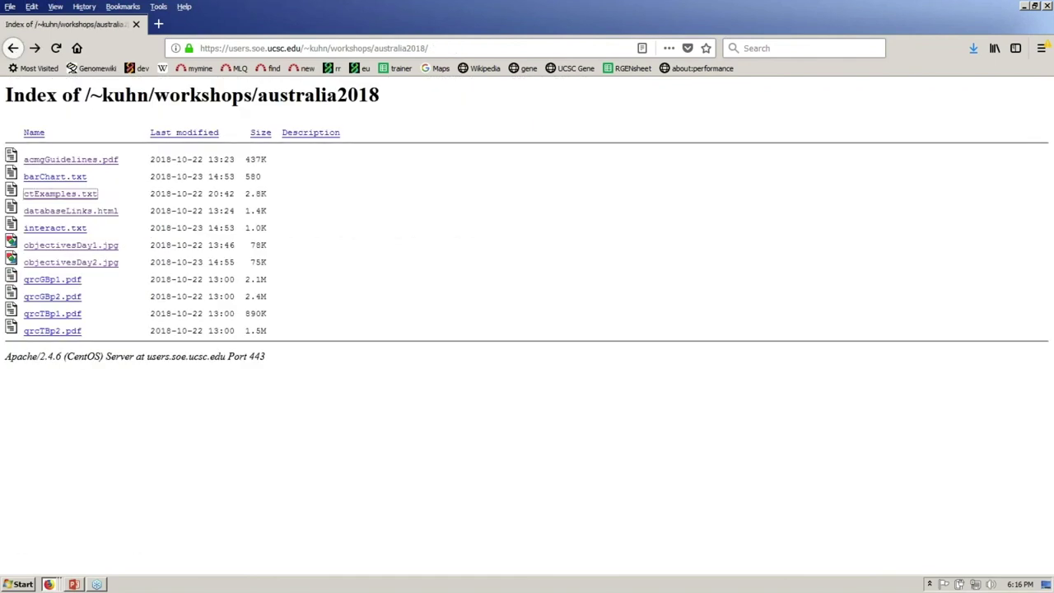
pyautogui.moveTo(319, 159); pyautogui.dragTo(286, 225)
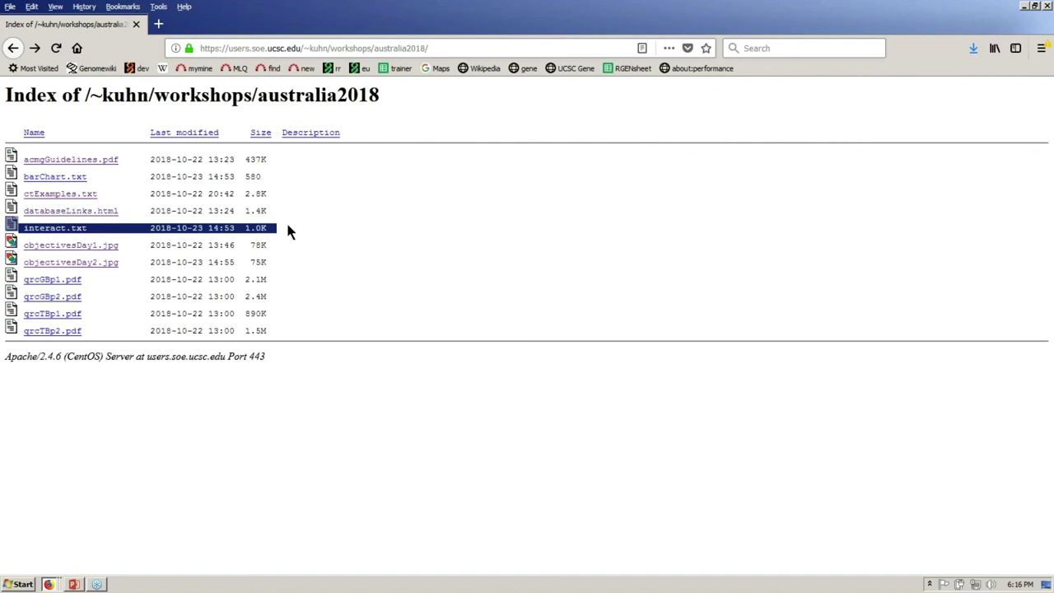
pyautogui.click(288, 355)
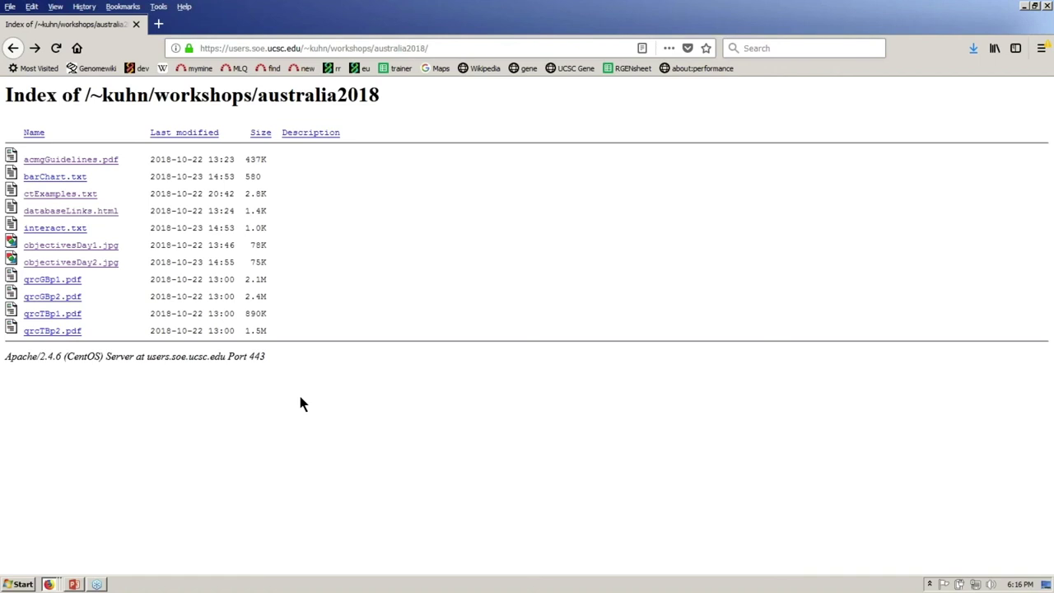
pyautogui.tripleClick(301, 194)
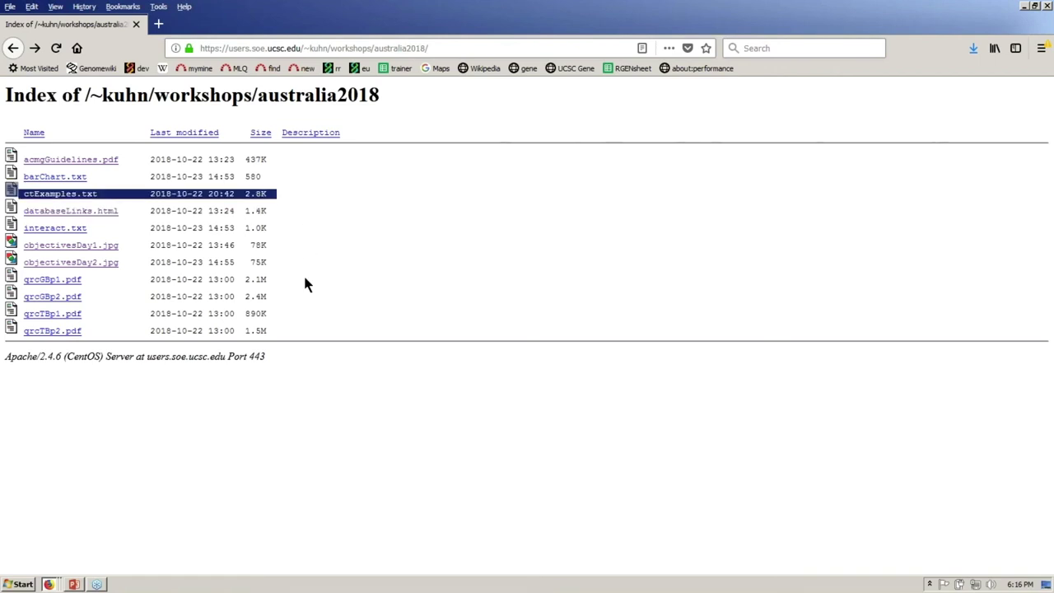
pyautogui.click(315, 393)
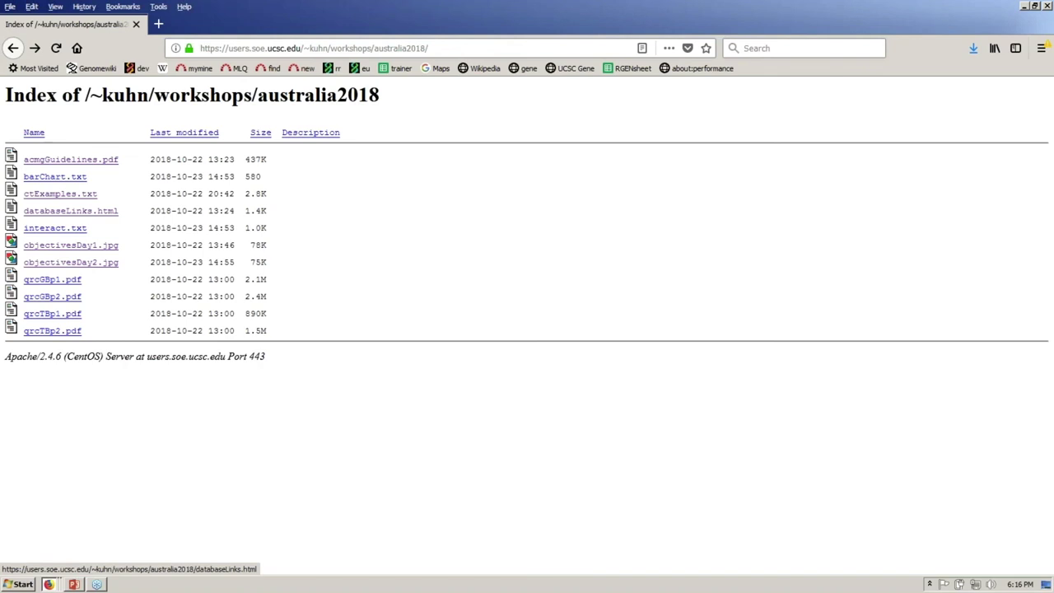
# Open barChart.txt, highlight db=hg38 in its track line, and check the Genome Browser window before returning to the file.
pyautogui.click(63, 178)
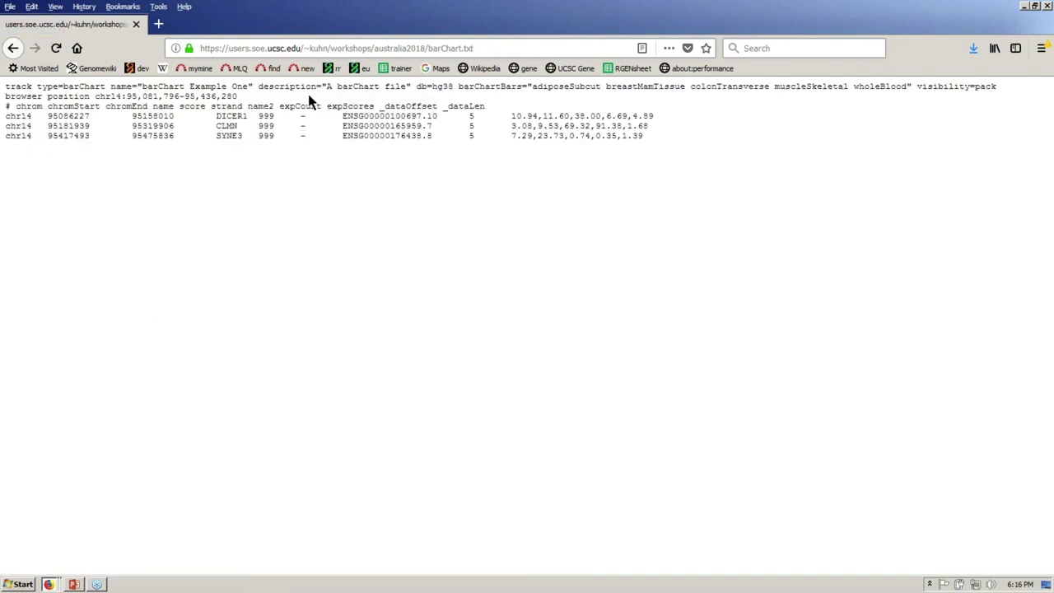
pyautogui.moveTo(420, 87); pyautogui.dragTo(454, 86)
pyautogui.hotkey('alt', 'Tab')
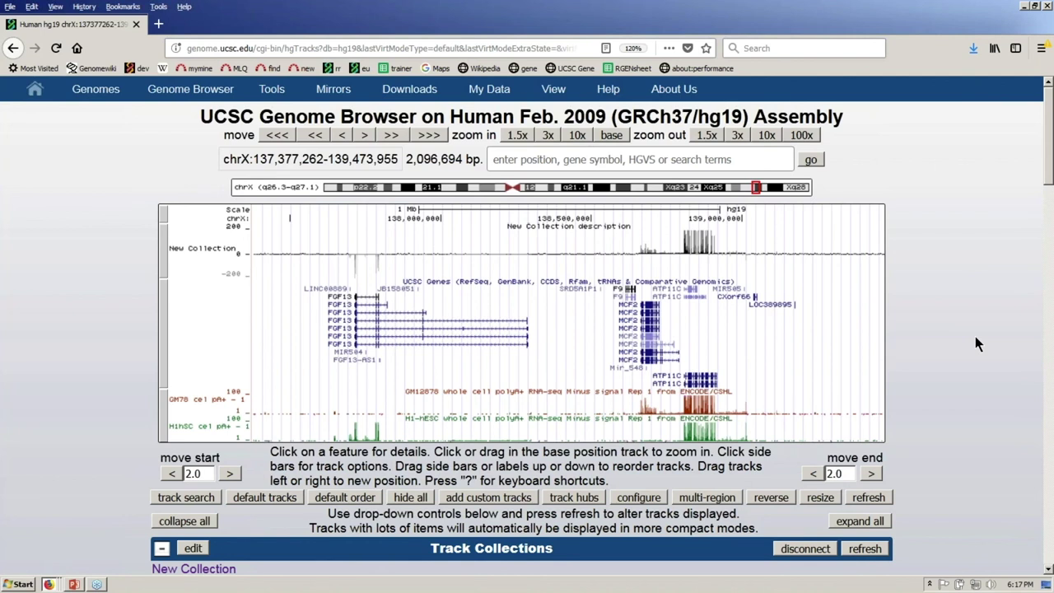
pyautogui.hotkey('alt', 'Tab')
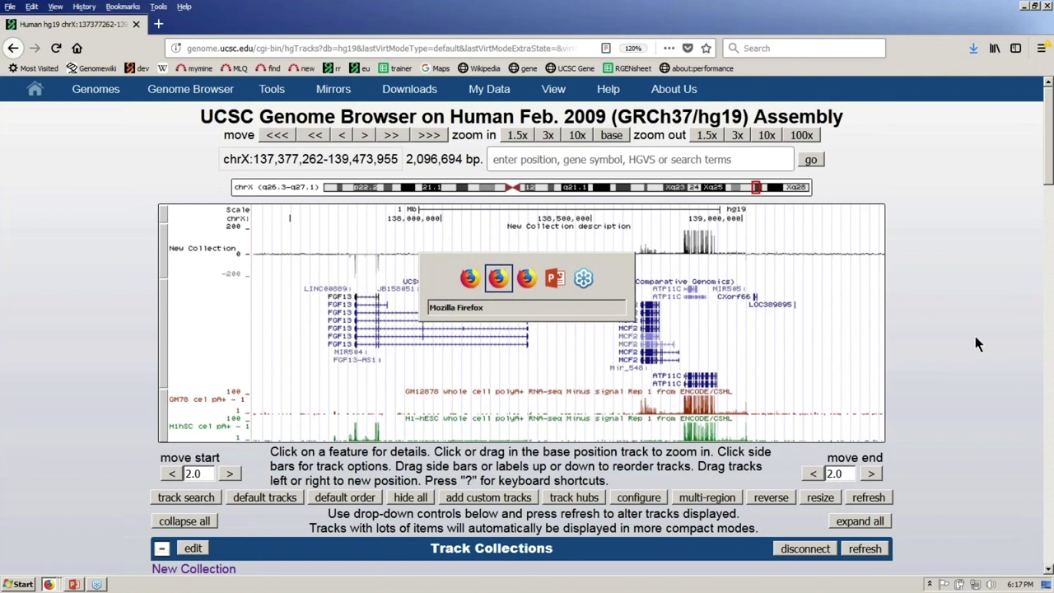
pyautogui.hotkey('alt', 'Tab')
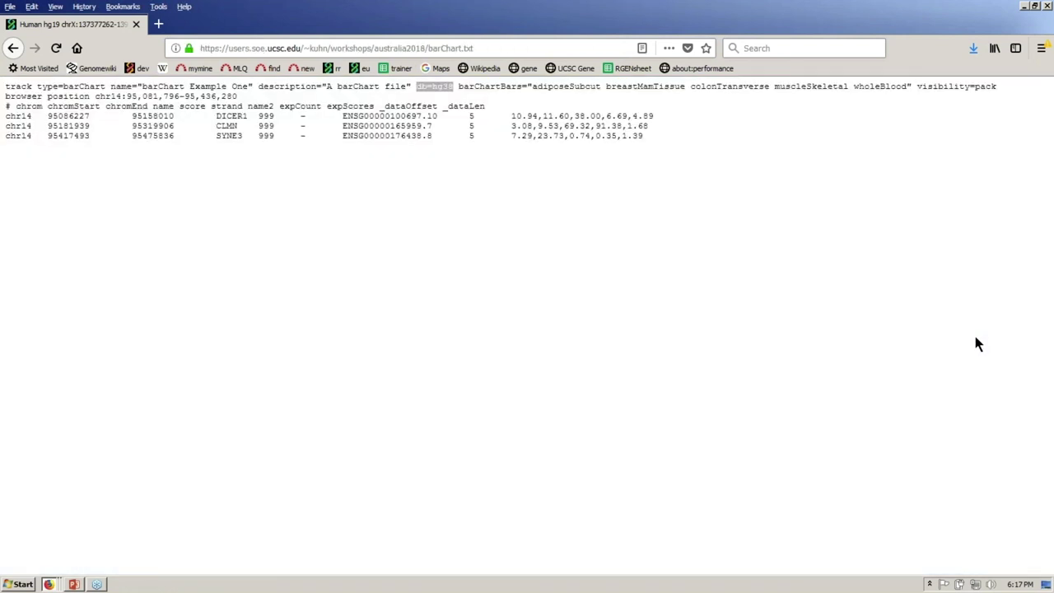
# Open ctExamples.txt from the workshop index and highlight the first data row of the bedGraph example.
pyautogui.click(12, 49)
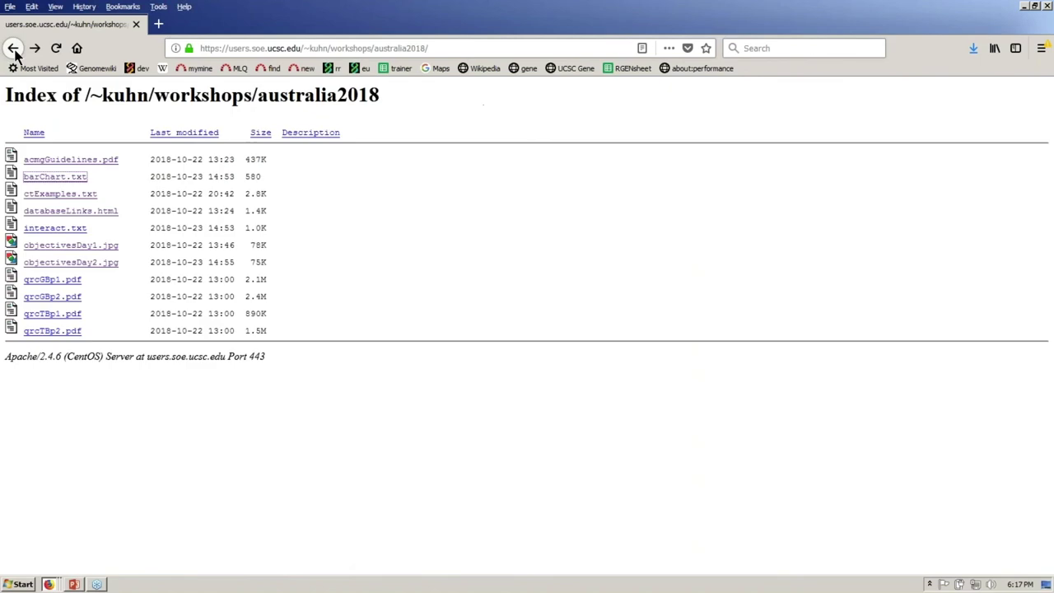
pyautogui.click(89, 198)
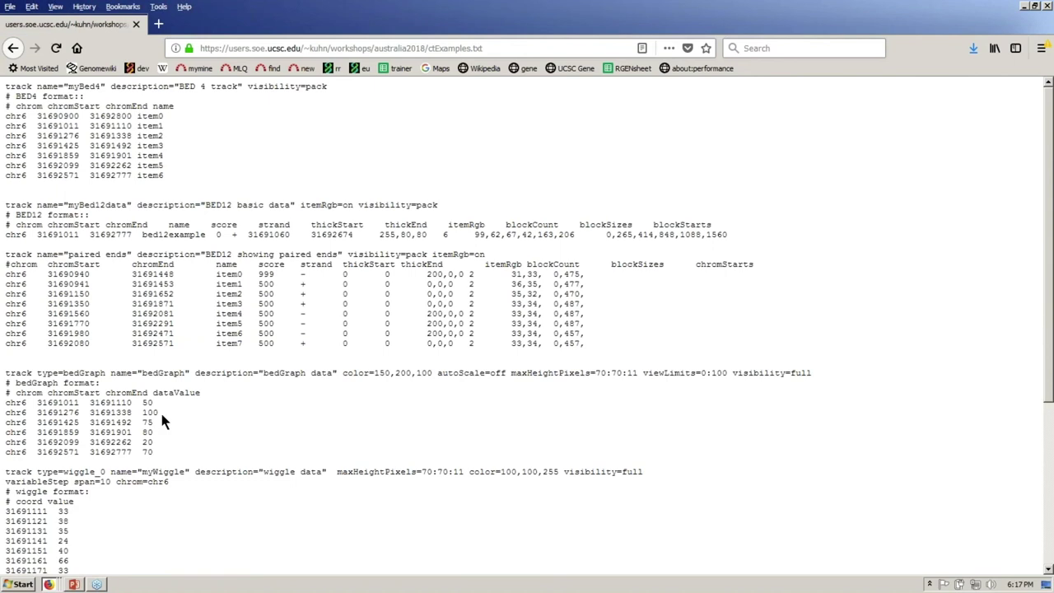
pyautogui.moveTo(8, 402); pyautogui.dragTo(171, 412)
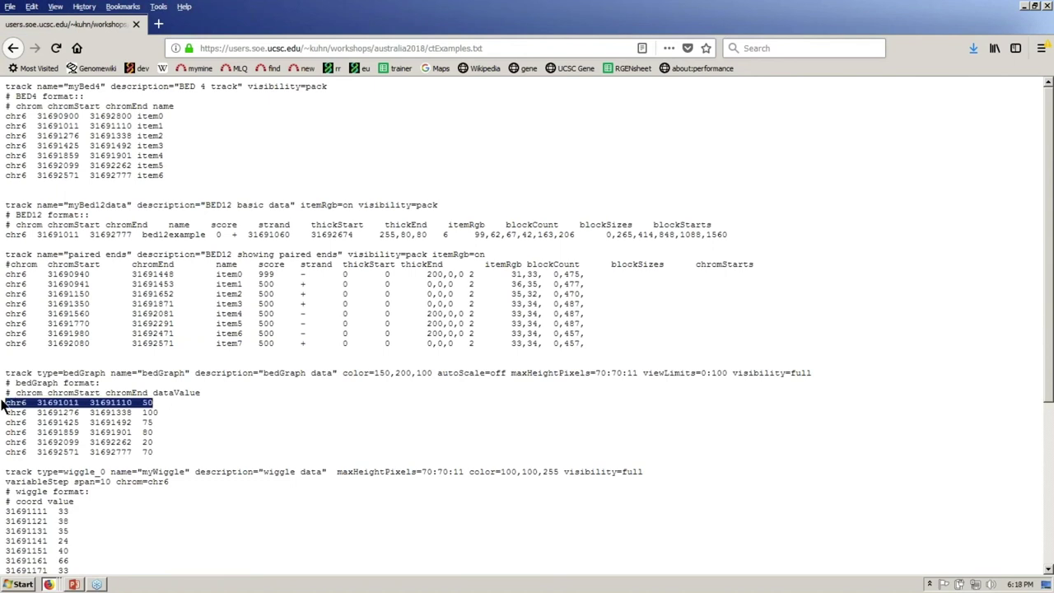
pyautogui.click(165, 414)
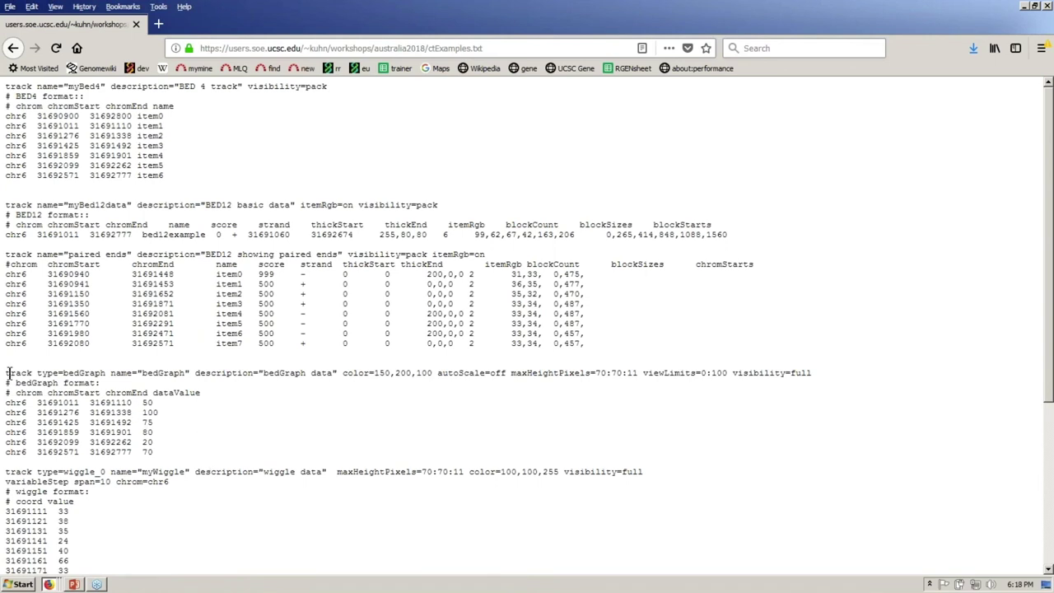
# Highlight the type=bedGraph setting and the name and description attributes in the bedGraph track line.
pyautogui.moveTo(7, 373); pyautogui.dragTo(31, 375)
pyautogui.click(38, 374)
pyautogui.doubleClick(38, 373)
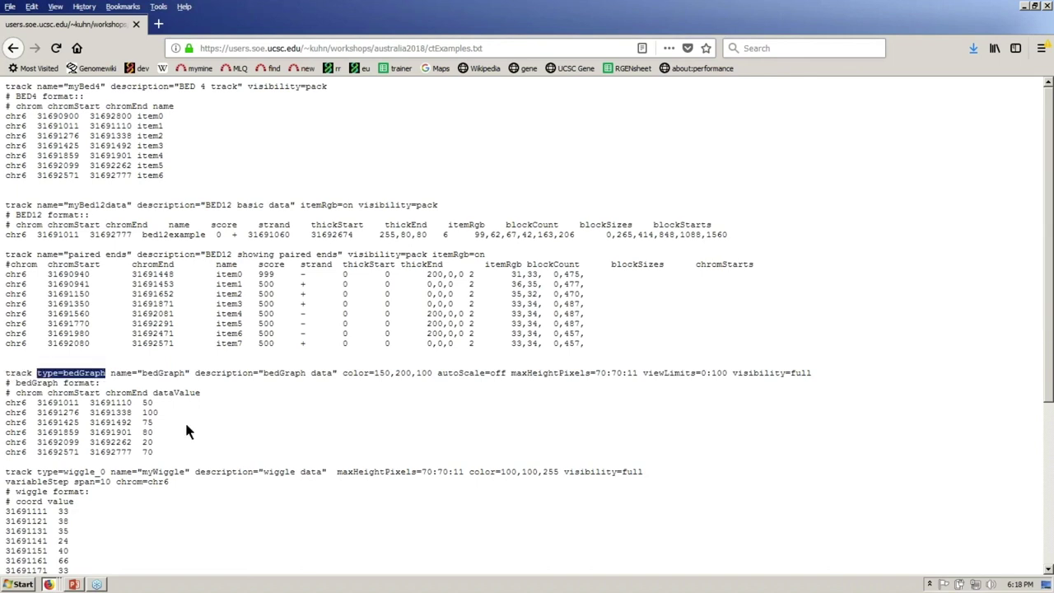
pyautogui.click(112, 374)
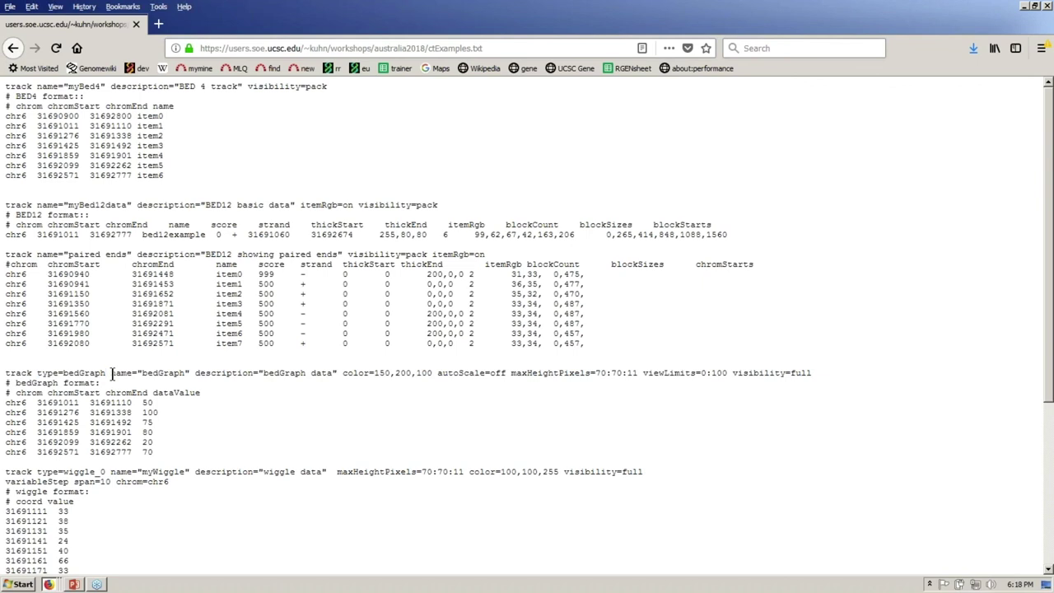
pyautogui.moveTo(112, 374); pyautogui.dragTo(339, 375)
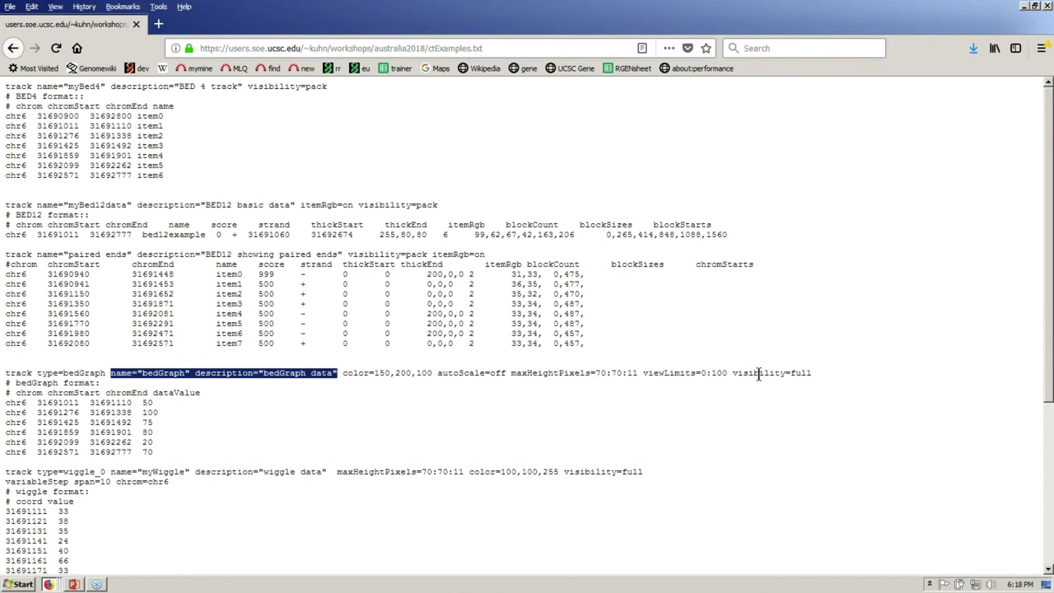
pyautogui.click(166, 374)
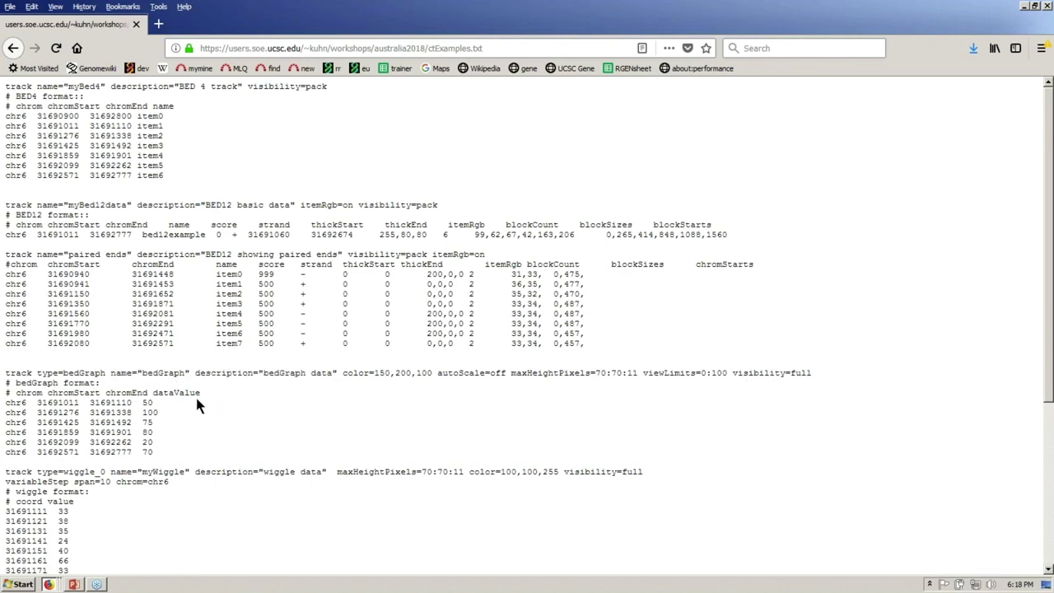
# Highlight the bedGraph type declaration, its block of data rows, and the first row's coordinates and data value.
pyautogui.moveTo(13, 373); pyautogui.dragTo(106, 374)
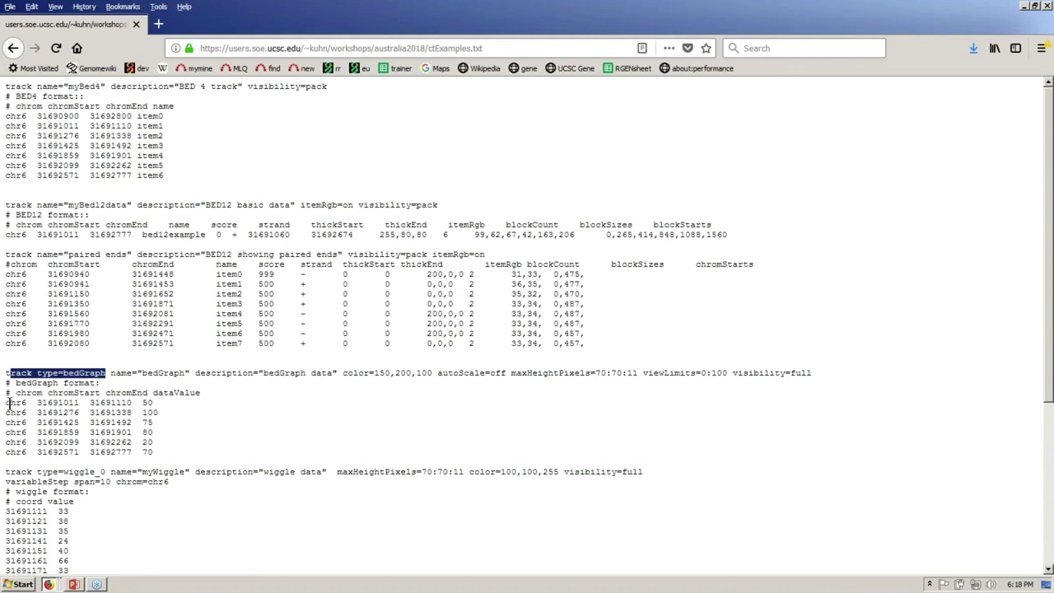
pyautogui.moveTo(8, 403); pyautogui.dragTo(216, 459)
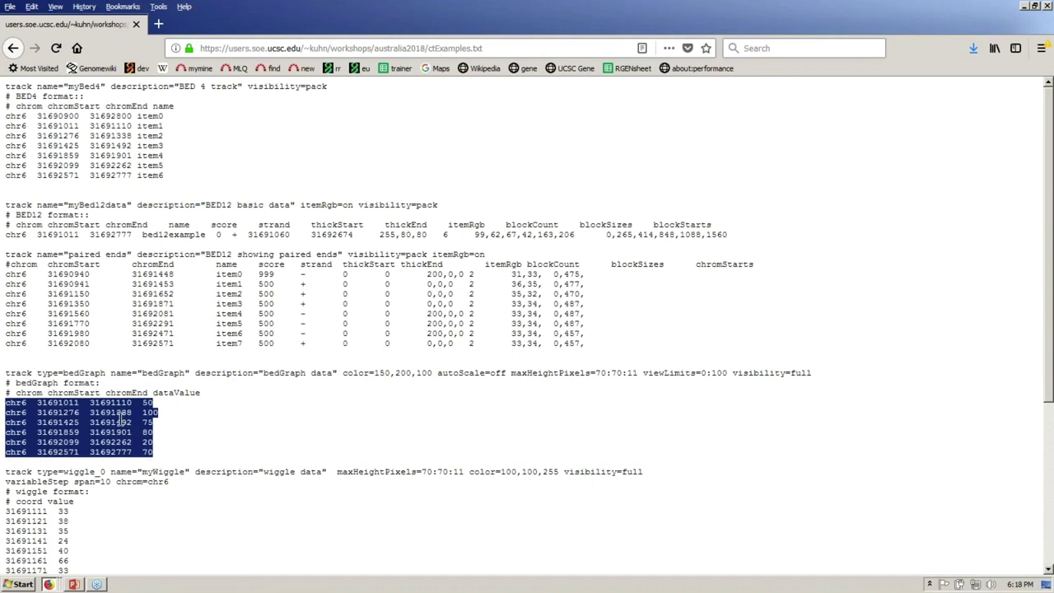
pyautogui.click(259, 419)
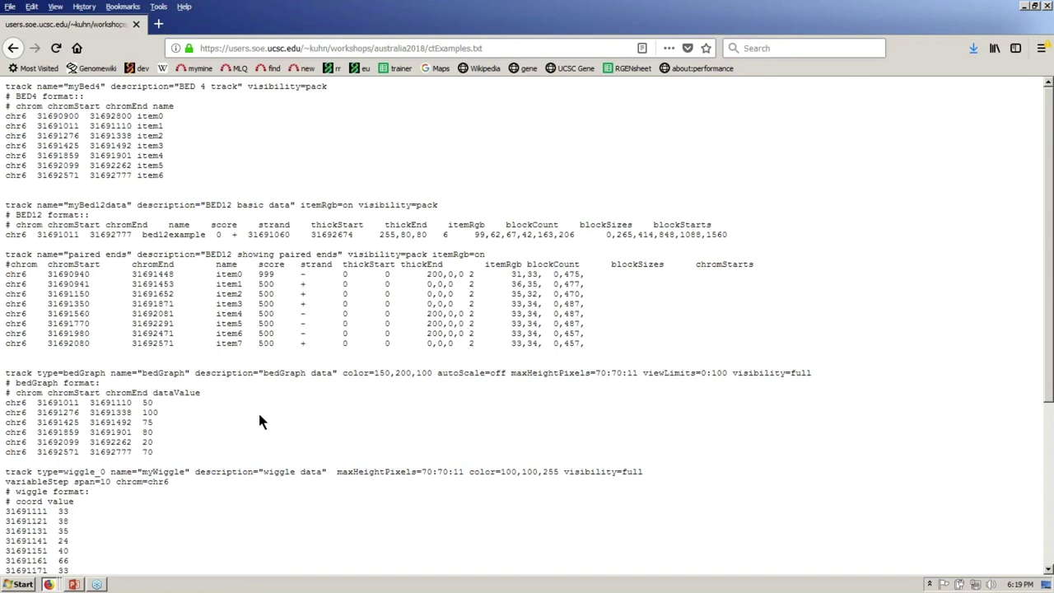
pyautogui.moveTo(8, 402); pyautogui.dragTo(147, 402)
pyautogui.doubleClick(147, 402)
pyautogui.click(251, 429)
# Highlight the myWiggle track definition and the first coordinate and value row of its data.
pyautogui.moveTo(7, 475); pyautogui.dragTo(107, 539)
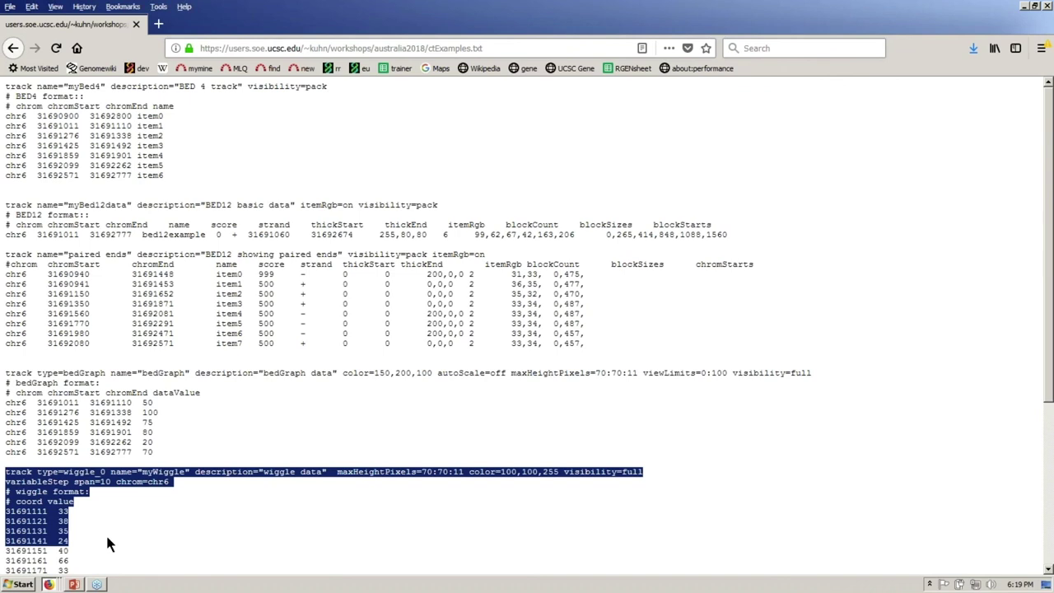
pyautogui.click(107, 543)
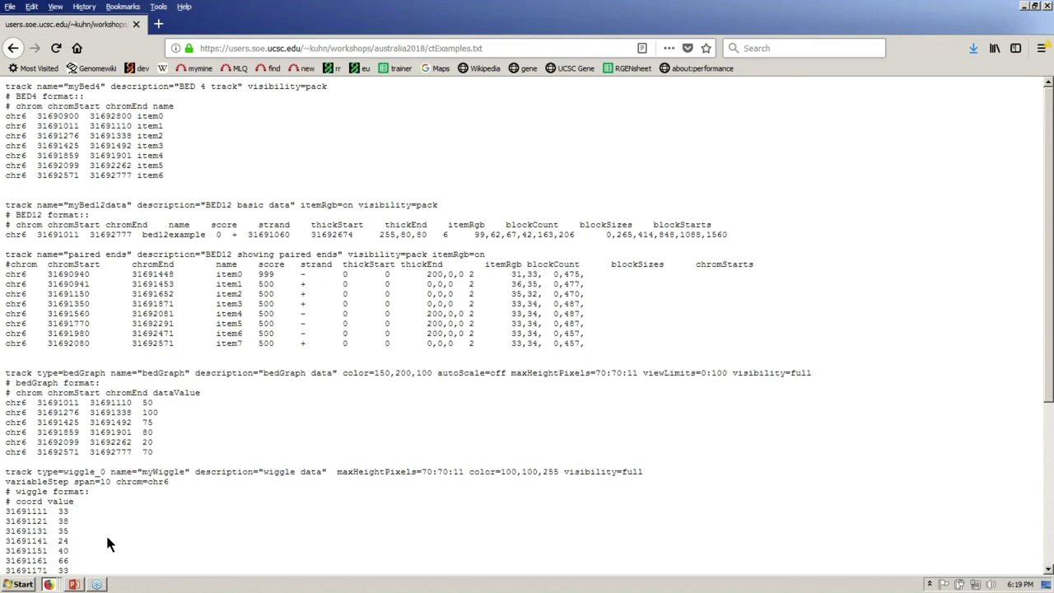
pyautogui.moveTo(6, 511); pyautogui.dragTo(66, 511)
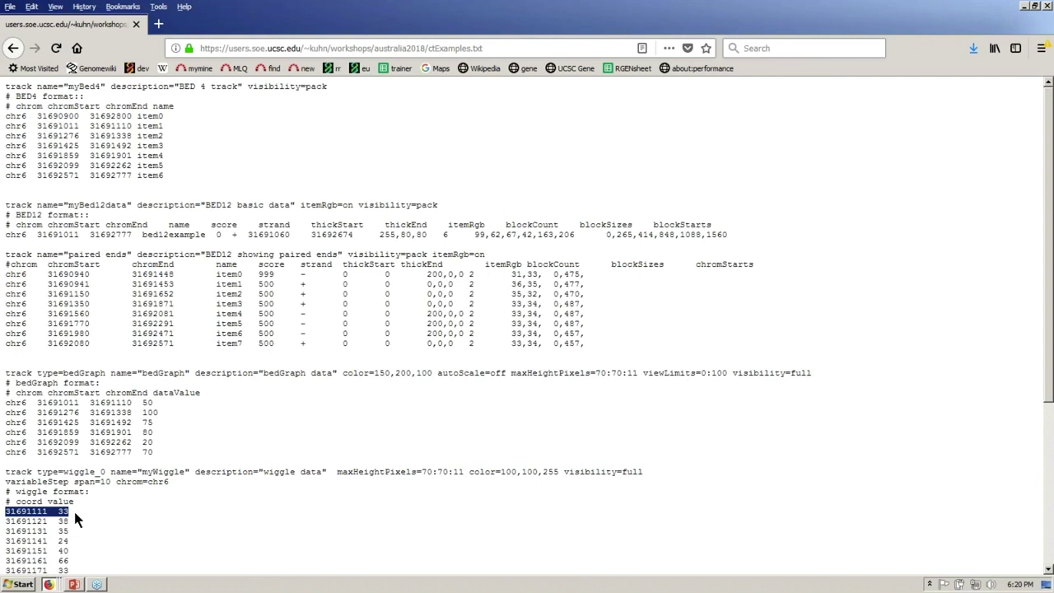
# Switch to the hg19 Genome Browser window and set the gnomAD Variants track in the Variation group to pack.
pyautogui.hotkey('alt', 'Tab')
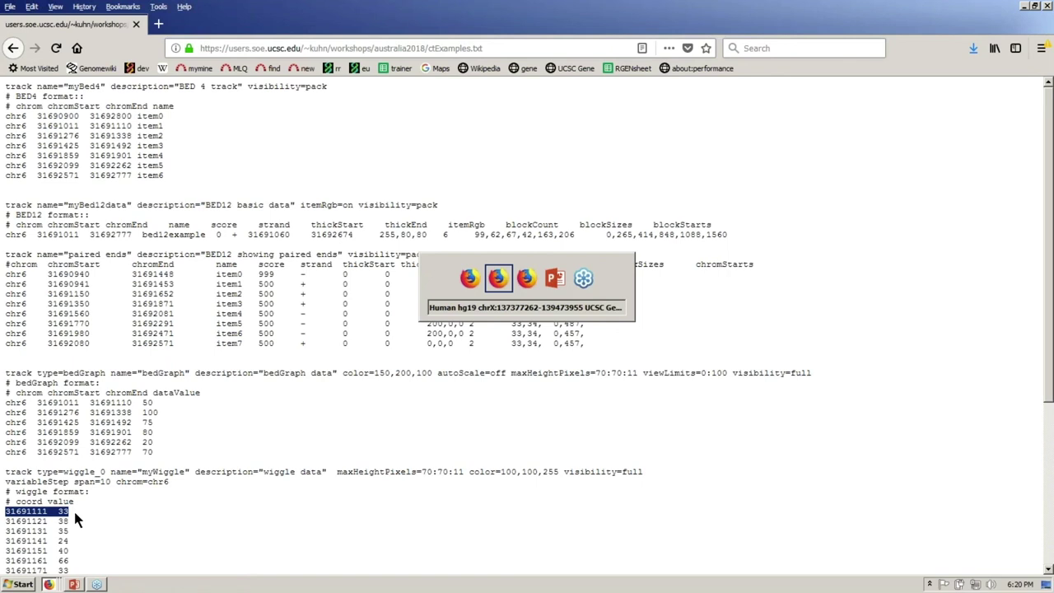
pyautogui.hotkey('alt', 'Tab')
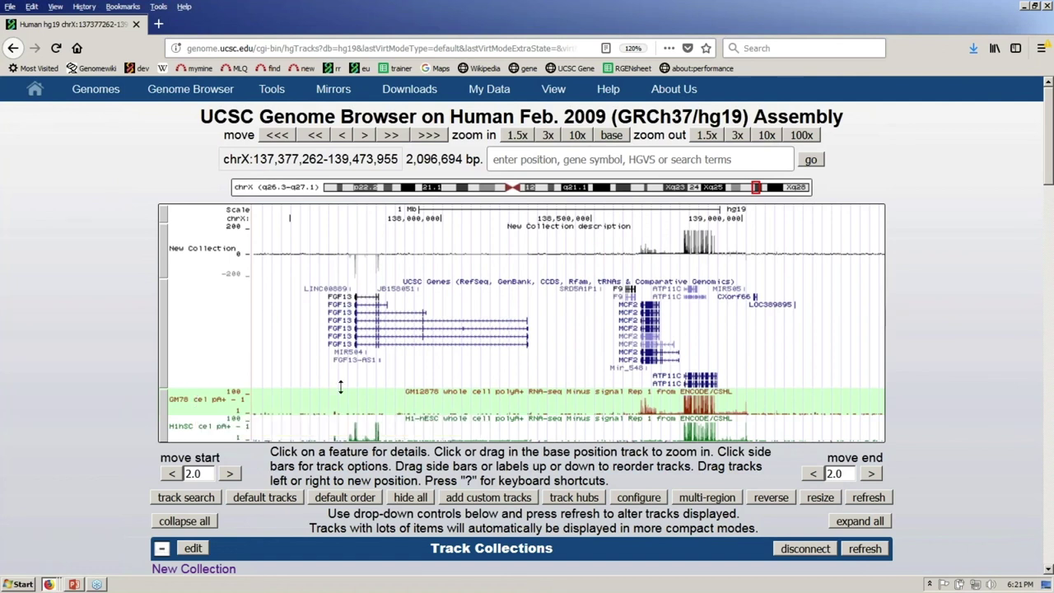
pyautogui.moveTo(1046, 167); pyautogui.dragTo(1039, 557)
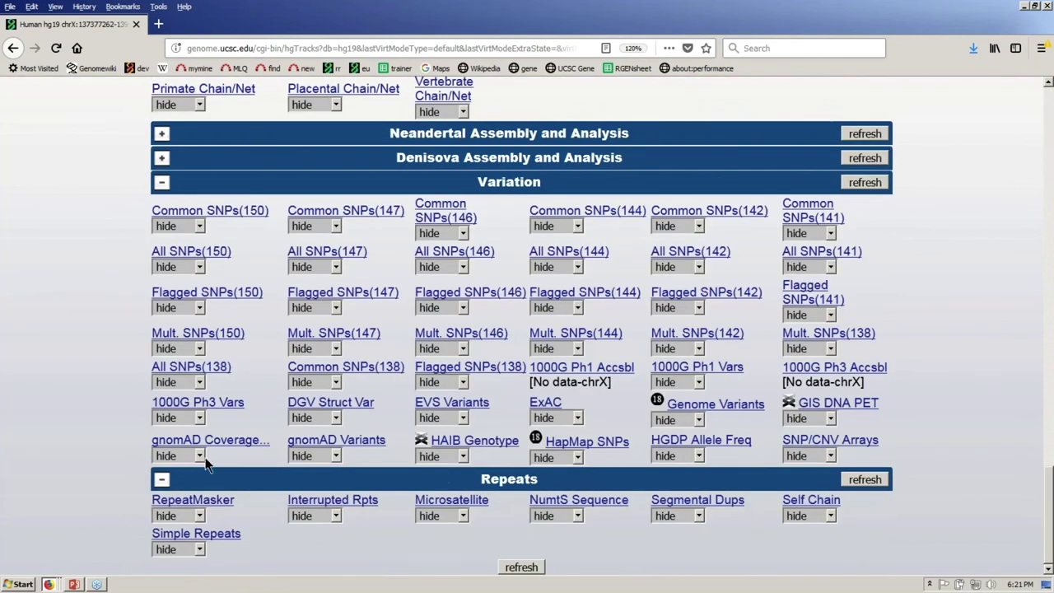
pyautogui.click(336, 457)
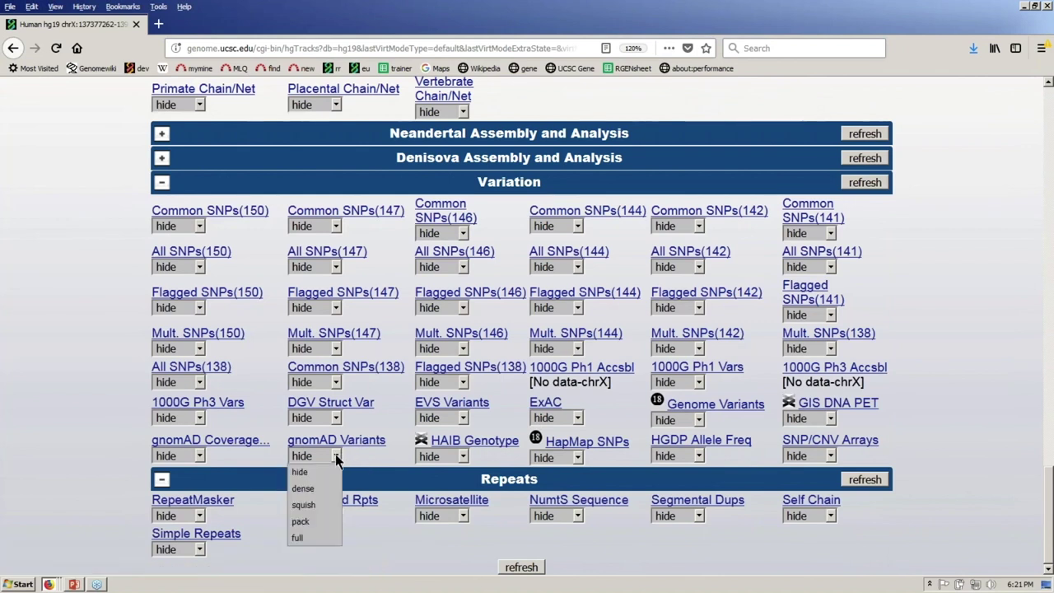
pyautogui.click(321, 521)
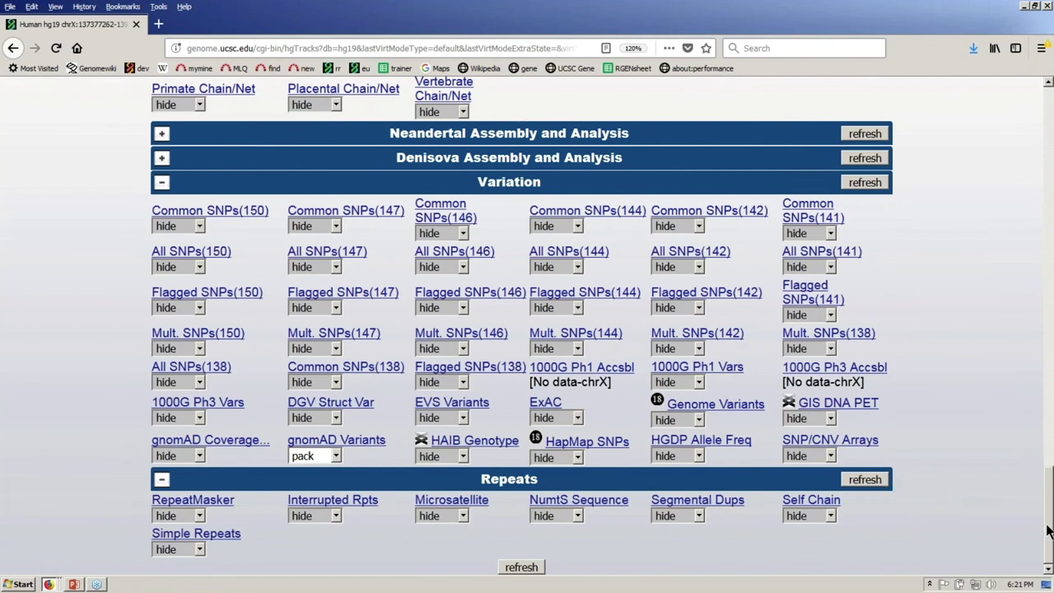
# Turn on the NCBI RefSeq track under Genes and Gene Predictions and refresh the browser image.
pyautogui.scroll(1, 1044, 501)
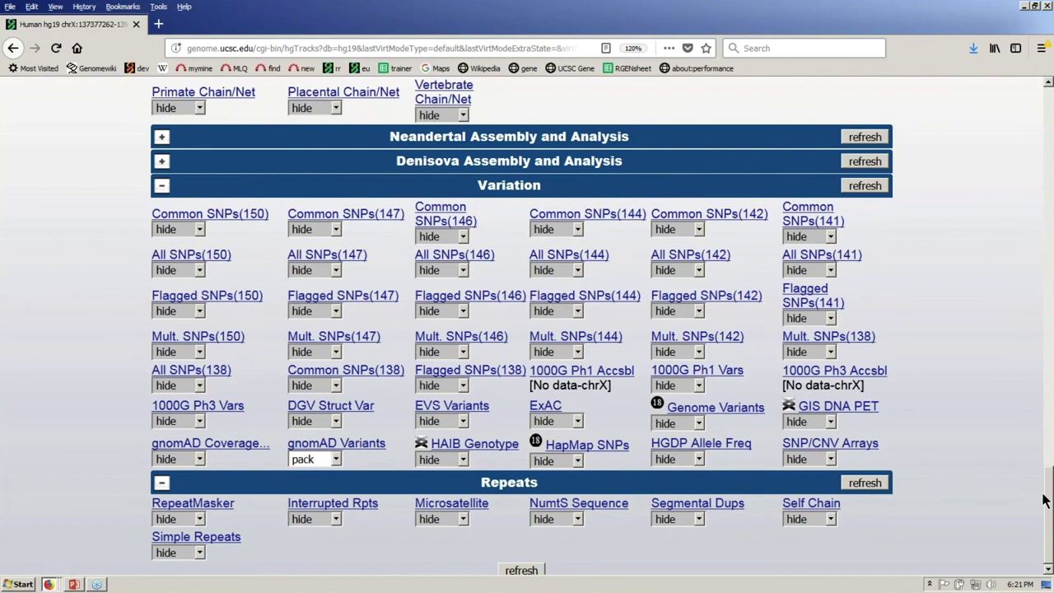
pyautogui.moveTo(1044, 501); pyautogui.dragTo(1043, 290)
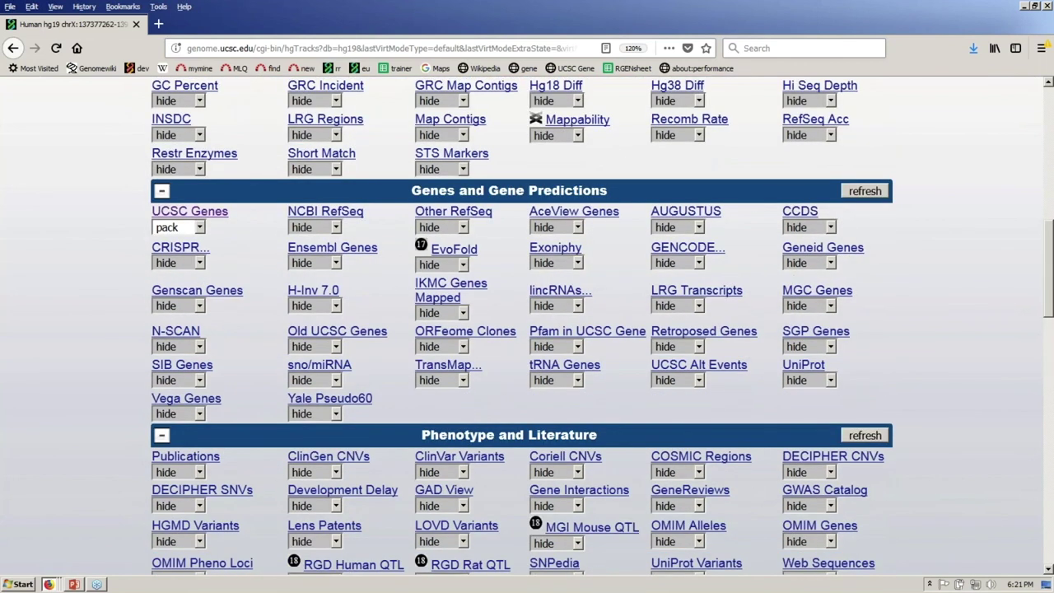
pyautogui.click(313, 227)
pyautogui.click(305, 239)
pyautogui.press('p')
pyautogui.click(885, 436)
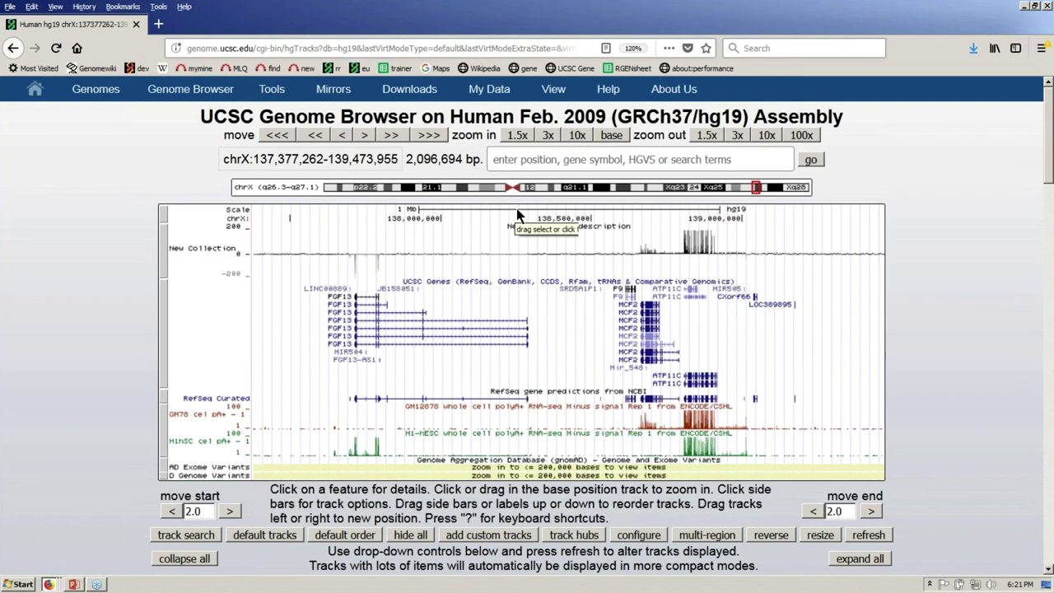
# Zoom in to chrX:138,255,105-138,312,740 and add a highlight over chrX:138,285,717-138,287,445 in colour #aaedff.
pyautogui.moveTo(517, 214); pyautogui.dragTo(542, 216)
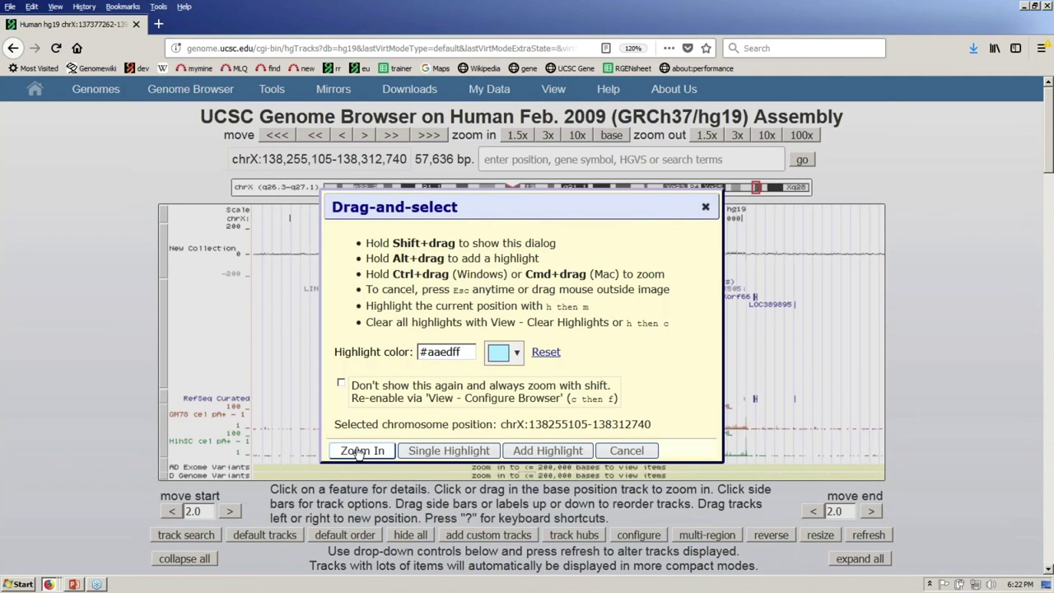
pyautogui.click(360, 452)
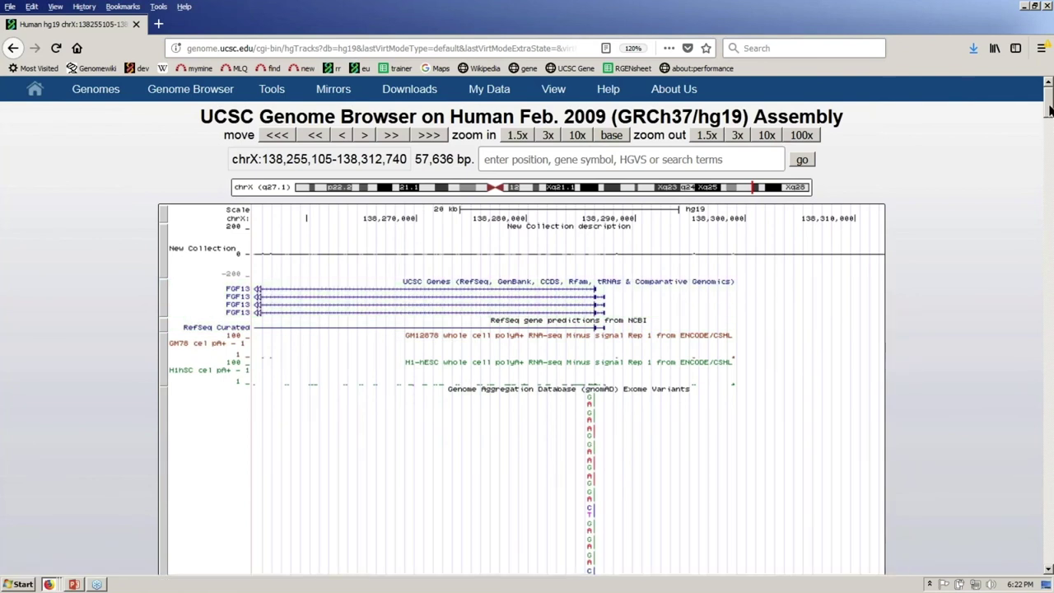
pyautogui.moveTo(1049, 111)
pyautogui.mouseDown()
pyautogui.moveTo(1049, 148)
pyautogui.moveTo(1050, 111)
pyautogui.mouseUp()
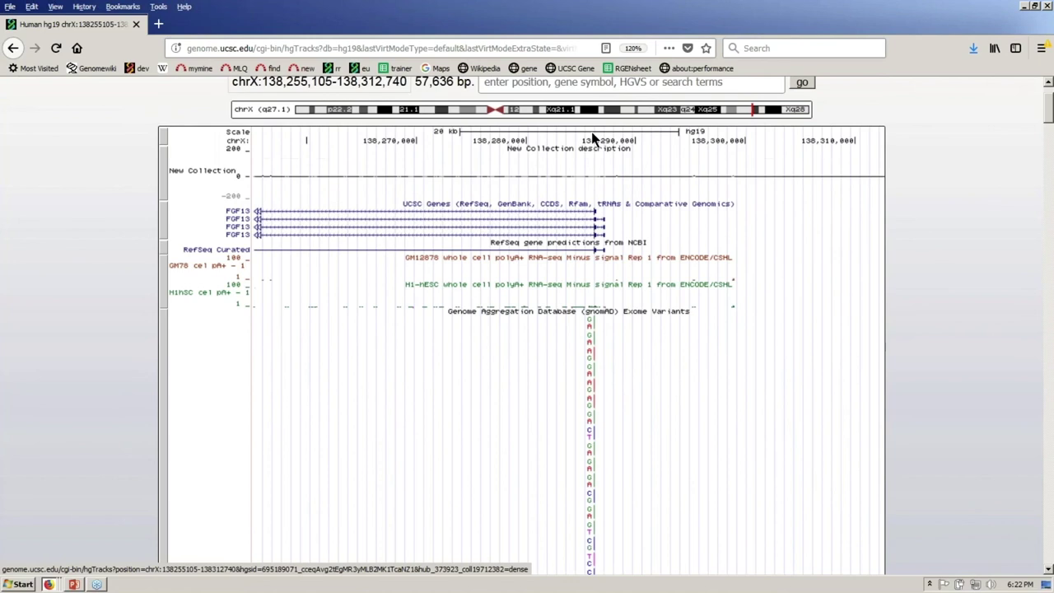
pyautogui.moveTo(591, 135); pyautogui.dragTo(610, 142)
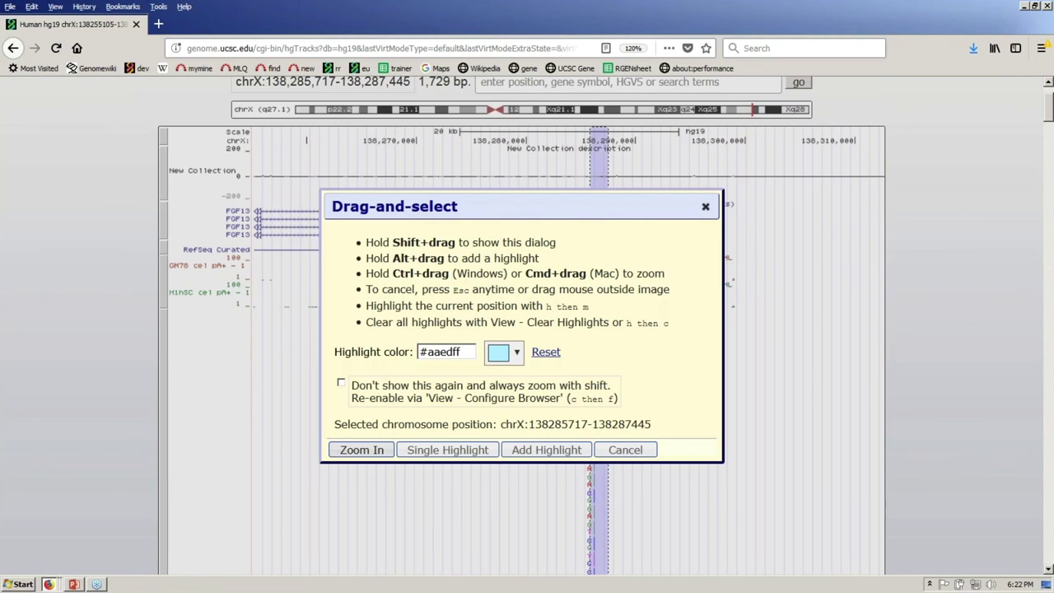
pyautogui.click(546, 450)
# Look through the gnomAD exome and genome variants and open the details of the T/C genome variant at chrX:138275274.
pyautogui.scroll(-1, 1050, 115)
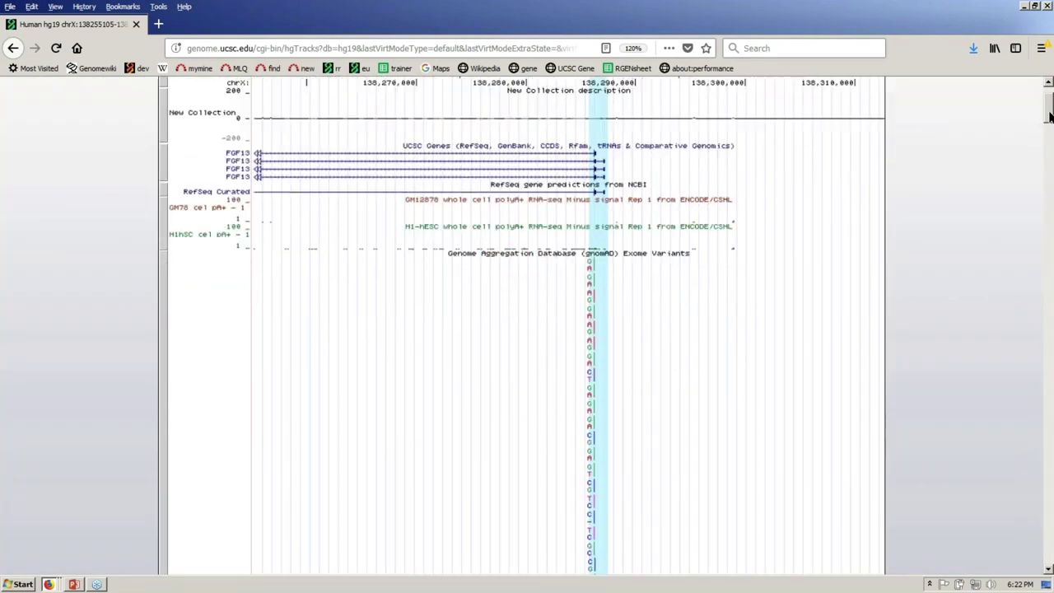
pyautogui.scroll(-10, 1050, 115)
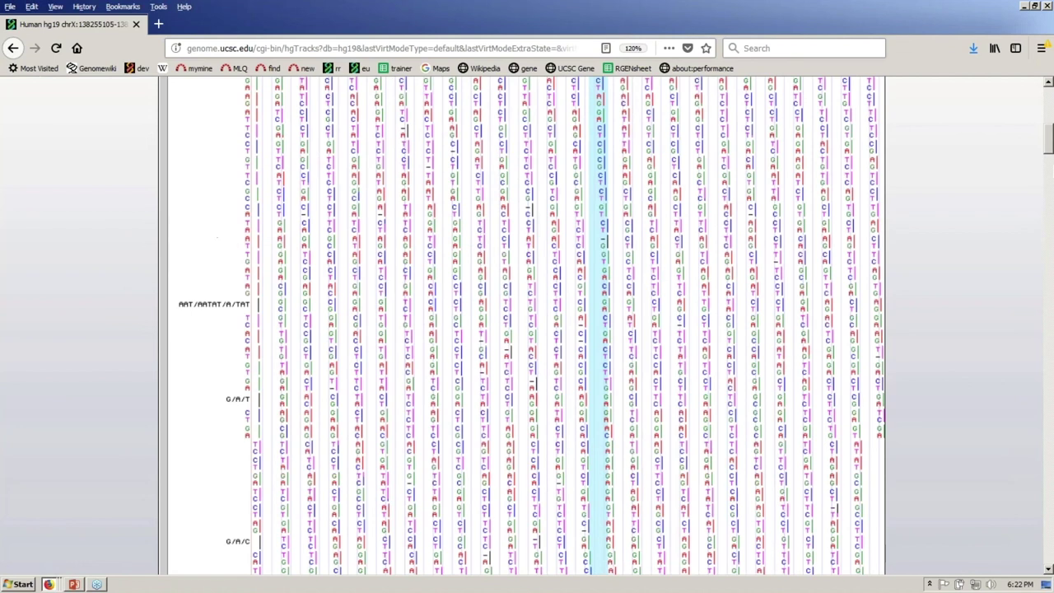
pyautogui.scroll(6, 1050, 115)
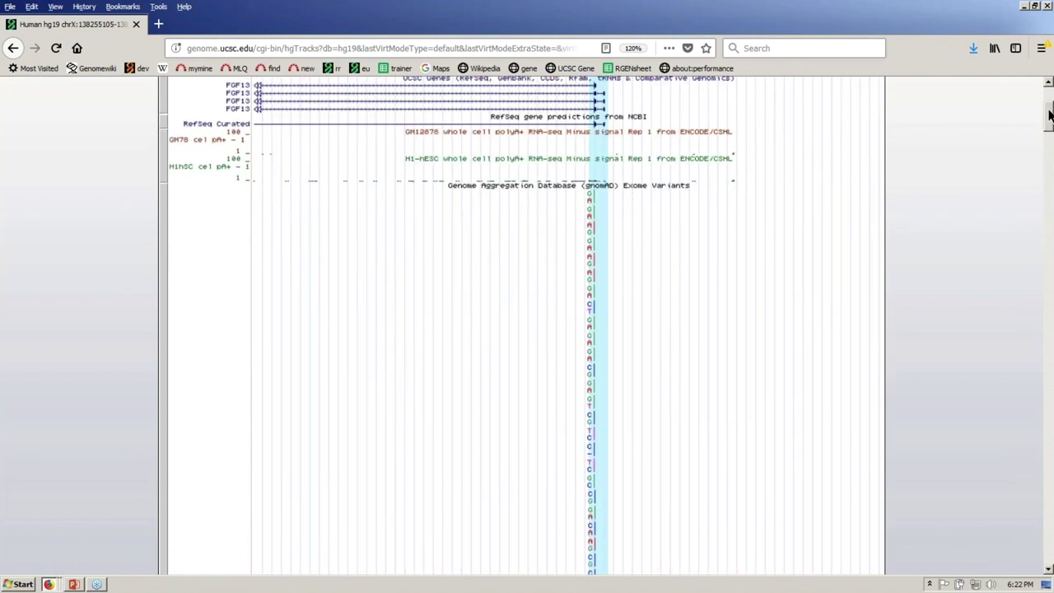
pyautogui.scroll(1, 1050, 115)
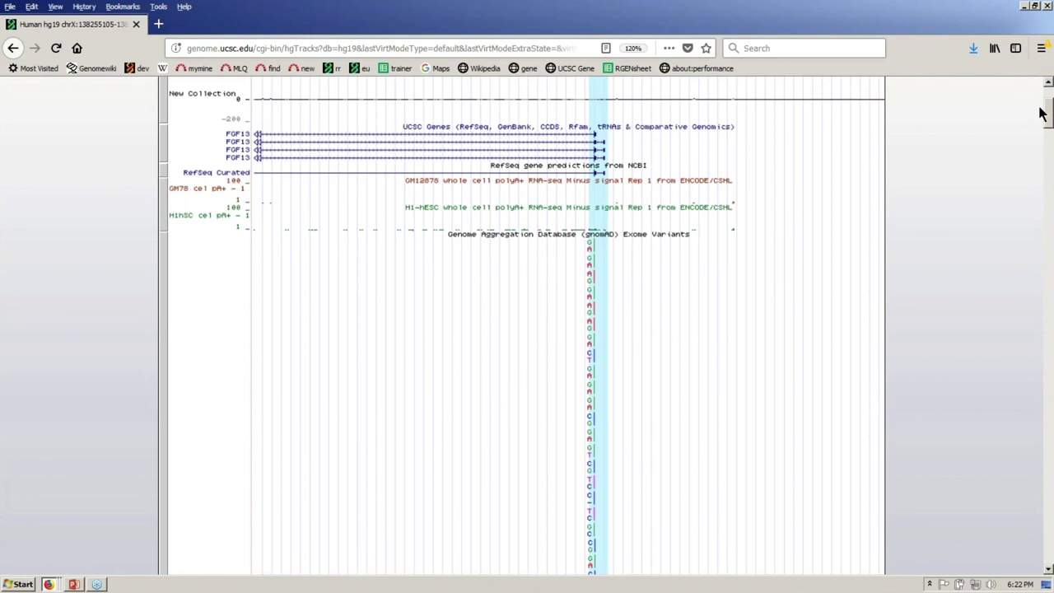
pyautogui.moveTo(1049, 107); pyautogui.dragTo(1049, 147)
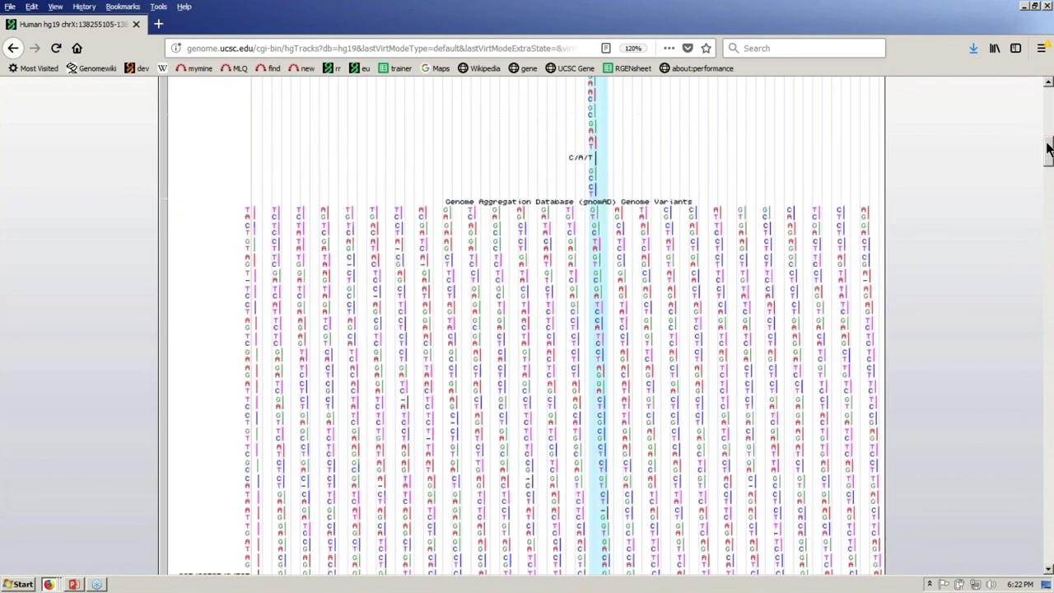
pyautogui.scroll(-1, 1049, 146)
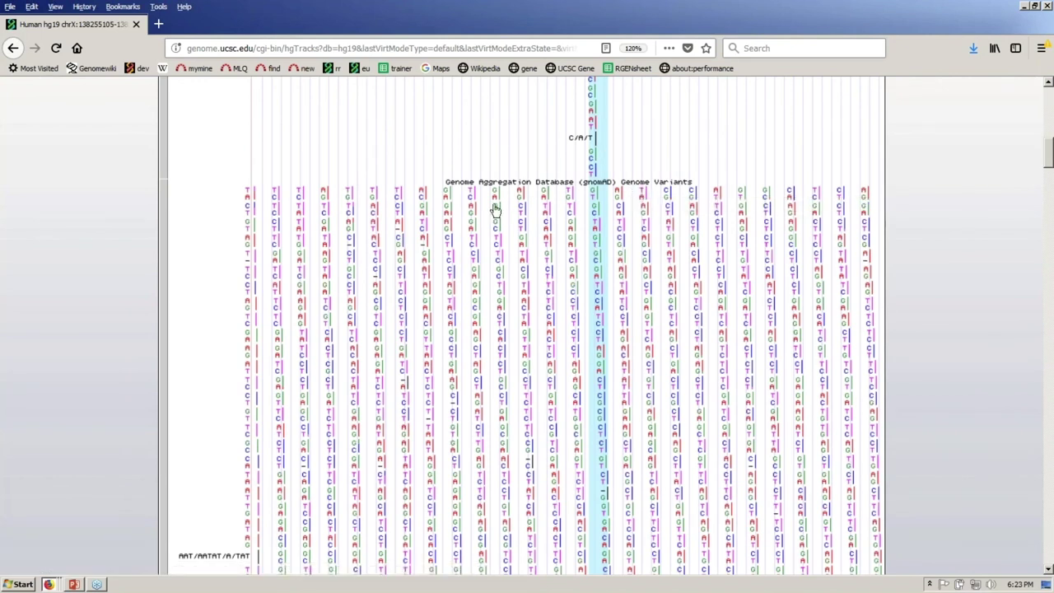
pyautogui.moveTo(473, 202)
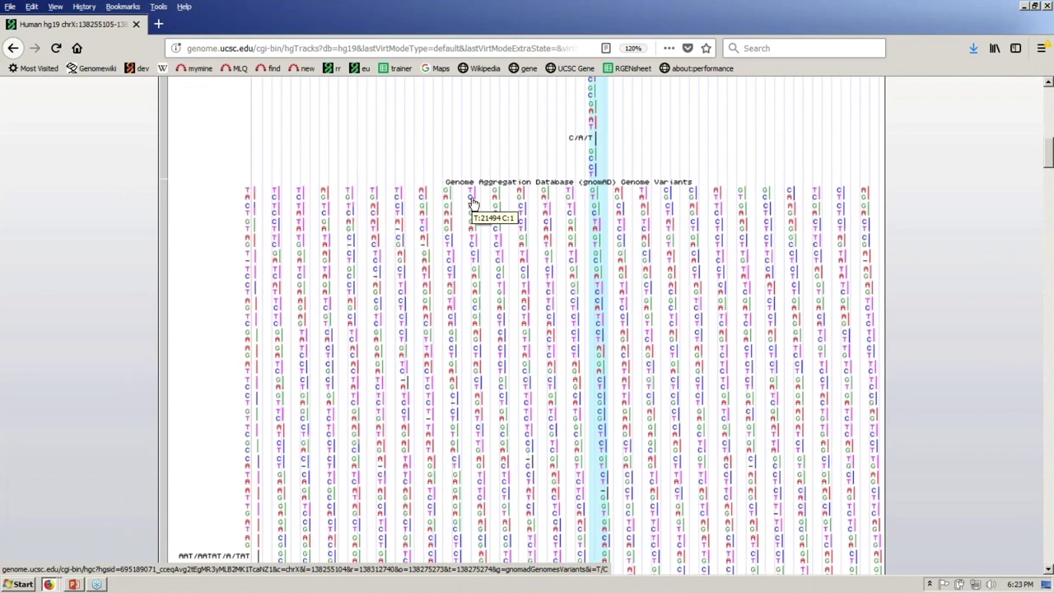
pyautogui.click(474, 202)
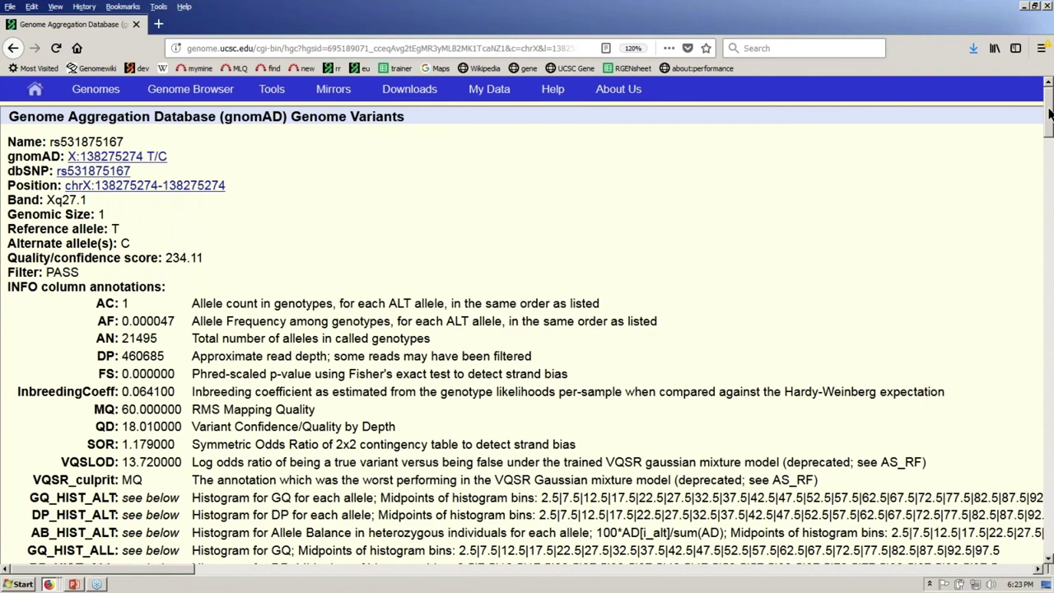
# Review the variant's population annotations and highlight the GC_EAS_Female genotype counts for East Asian female individuals.
pyautogui.moveTo(1050, 109); pyautogui.dragTo(614, 228)
pyautogui.moveTo(1049, 116); pyautogui.dragTo(1052, 254)
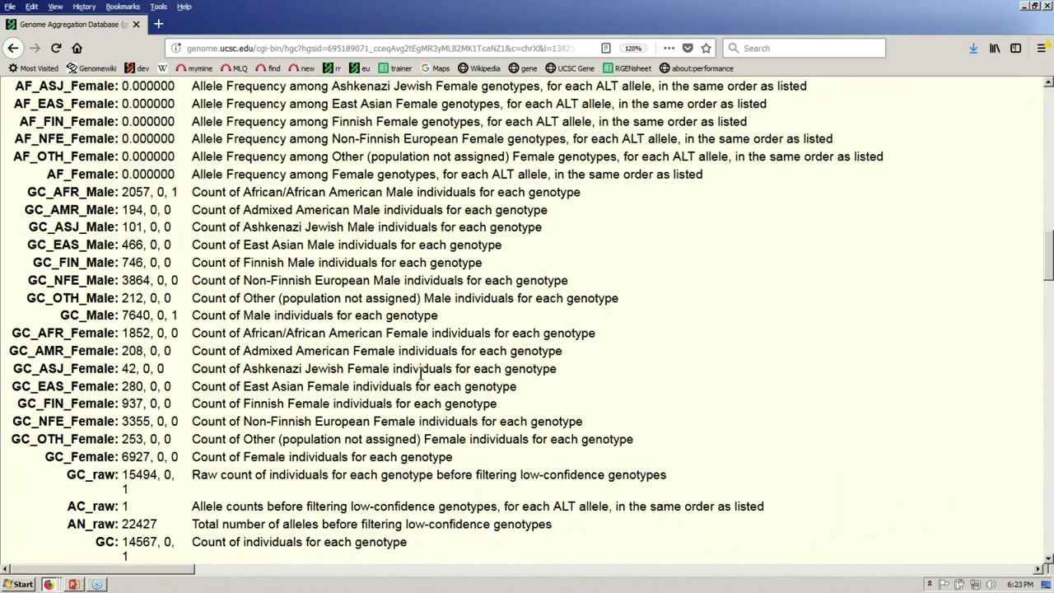
pyautogui.tripleClick(155, 386)
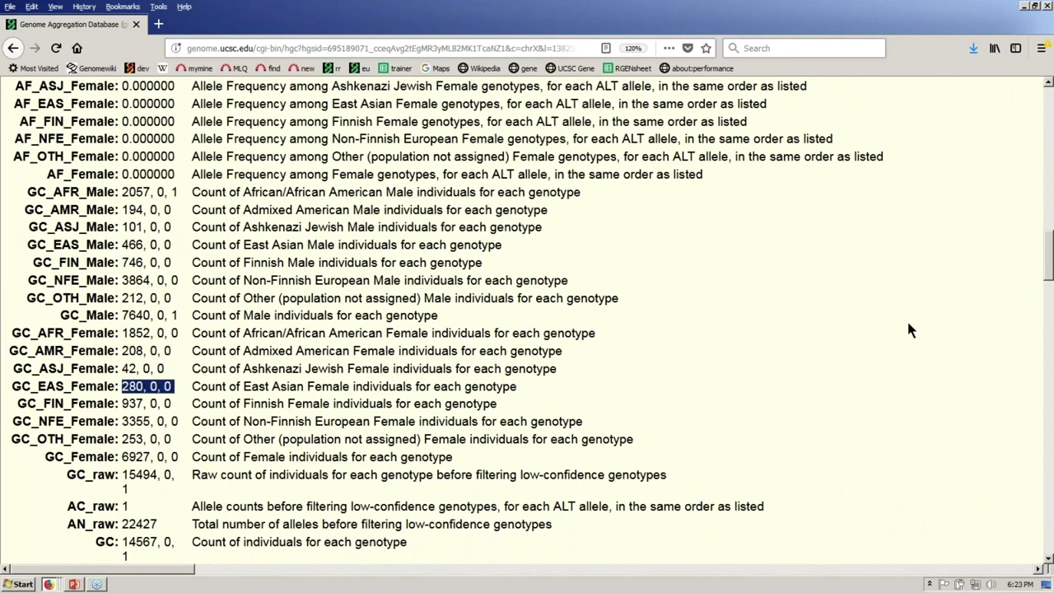
pyautogui.moveTo(1049, 225); pyautogui.dragTo(1049, 223)
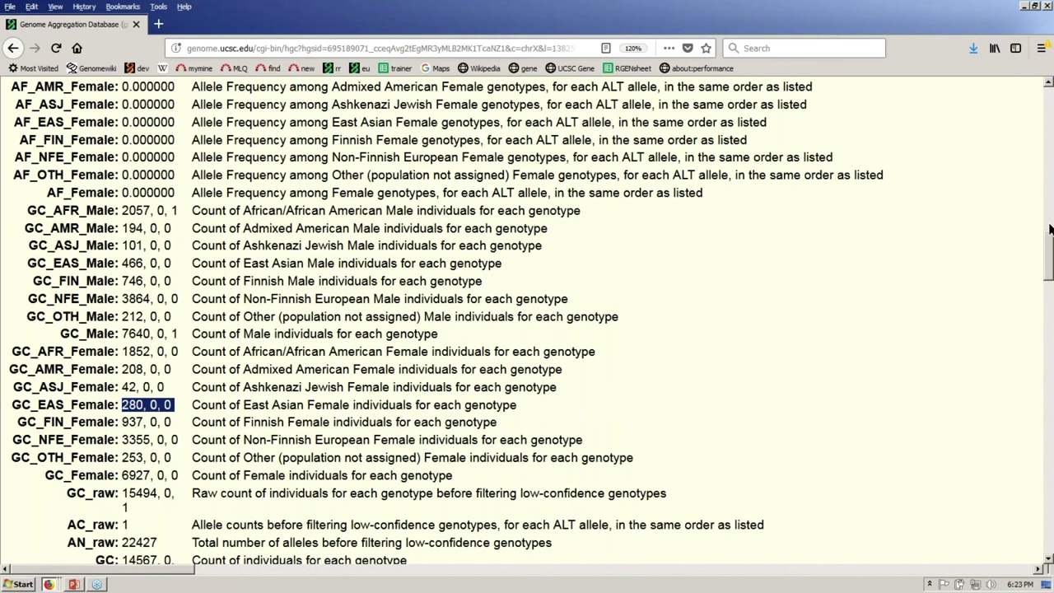
pyautogui.click(1049, 228)
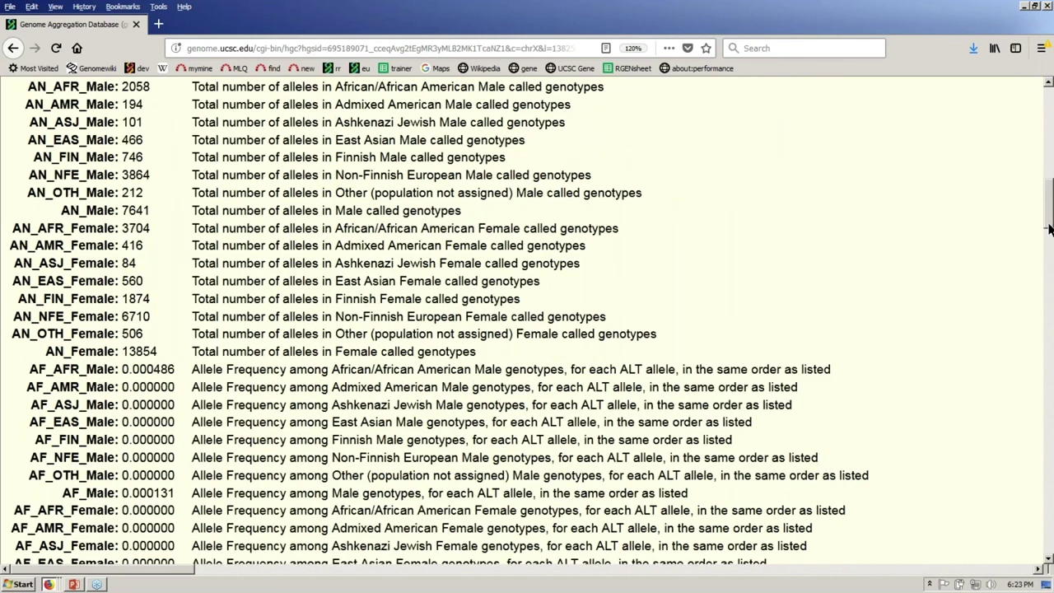
pyautogui.moveTo(1049, 228); pyautogui.dragTo(1045, 123)
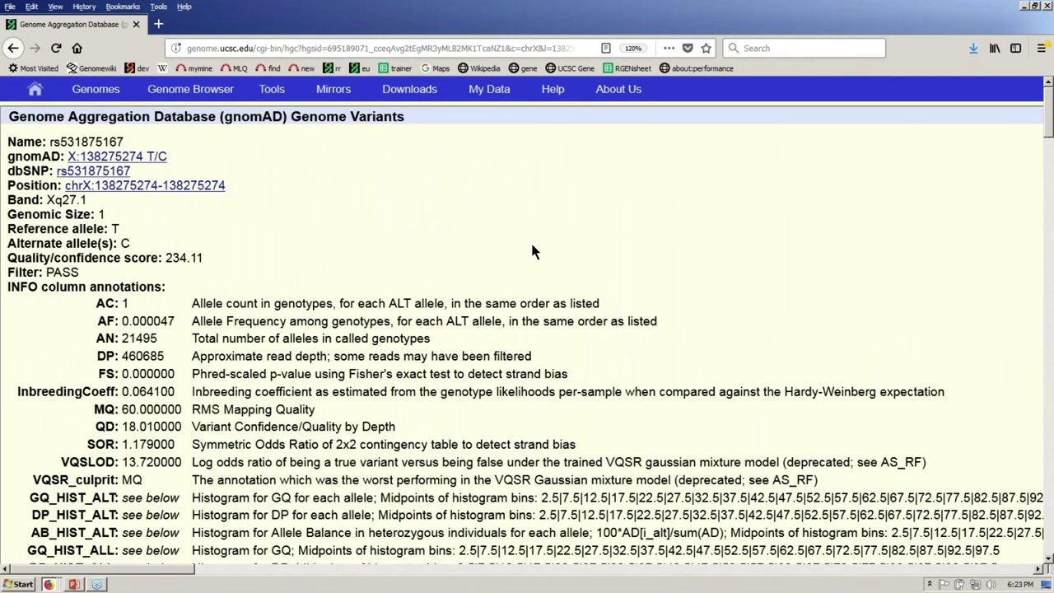
# Return to the track display and hide both the gnomAD Exome Variants and gnomAD Genome Variants tracks.
pyautogui.moveTo(173, 98)
pyautogui.click(178, 97)
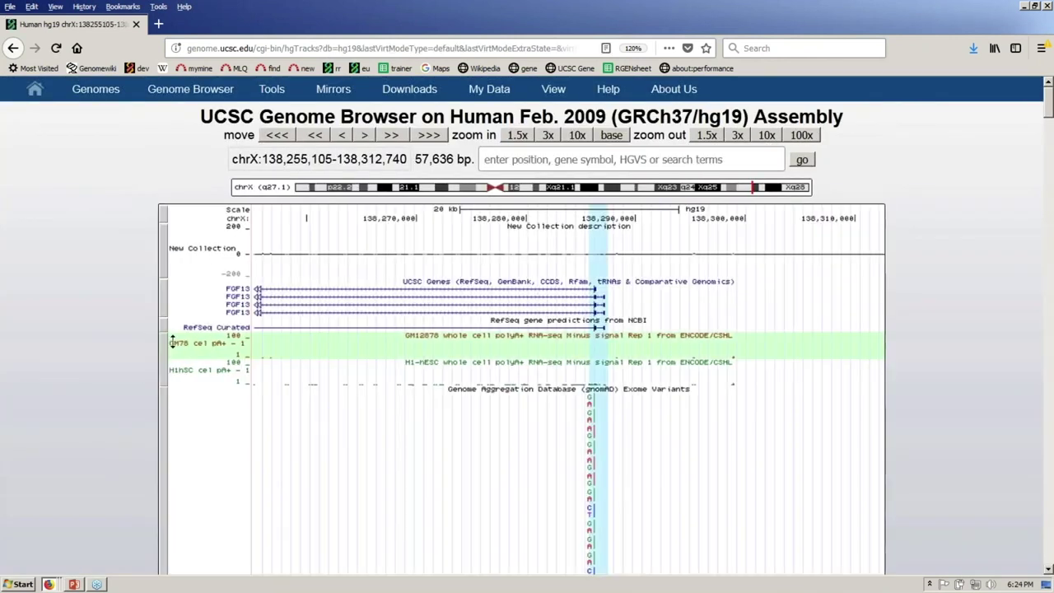
pyautogui.rightClick(212, 429)
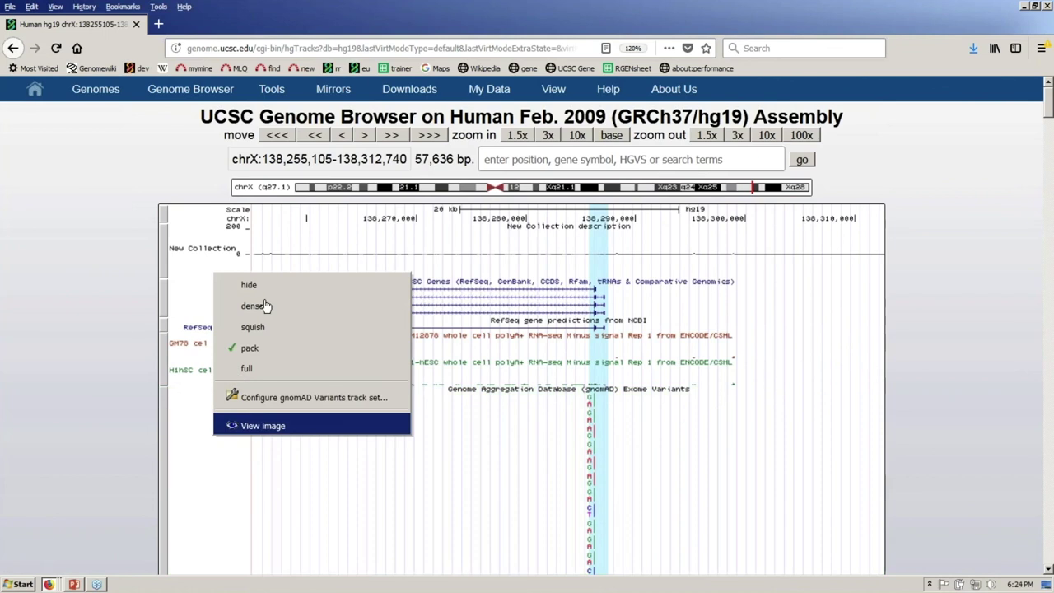
pyautogui.click(249, 285)
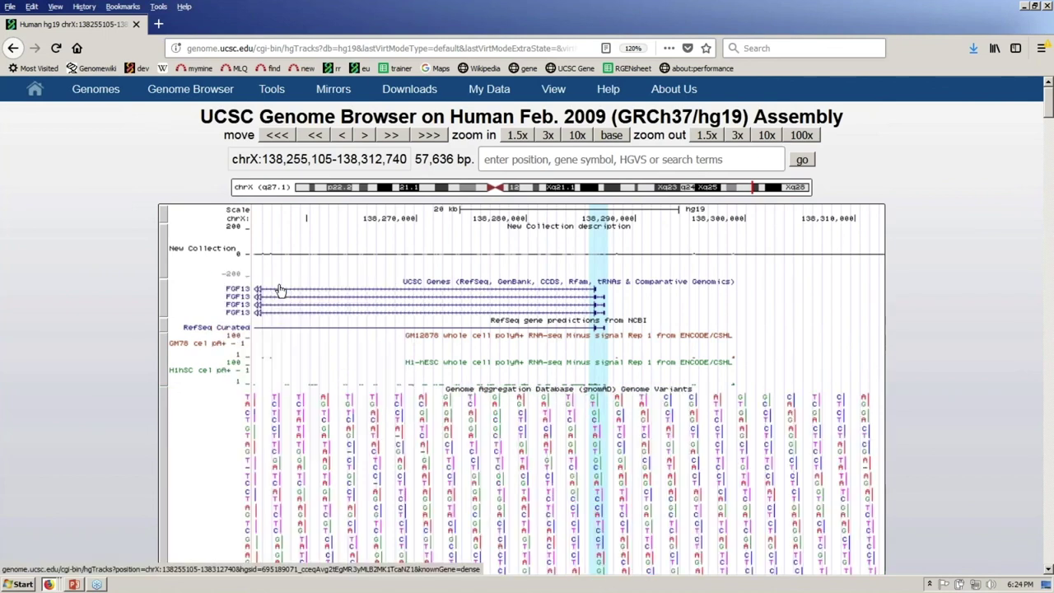
pyautogui.rightClick(212, 426)
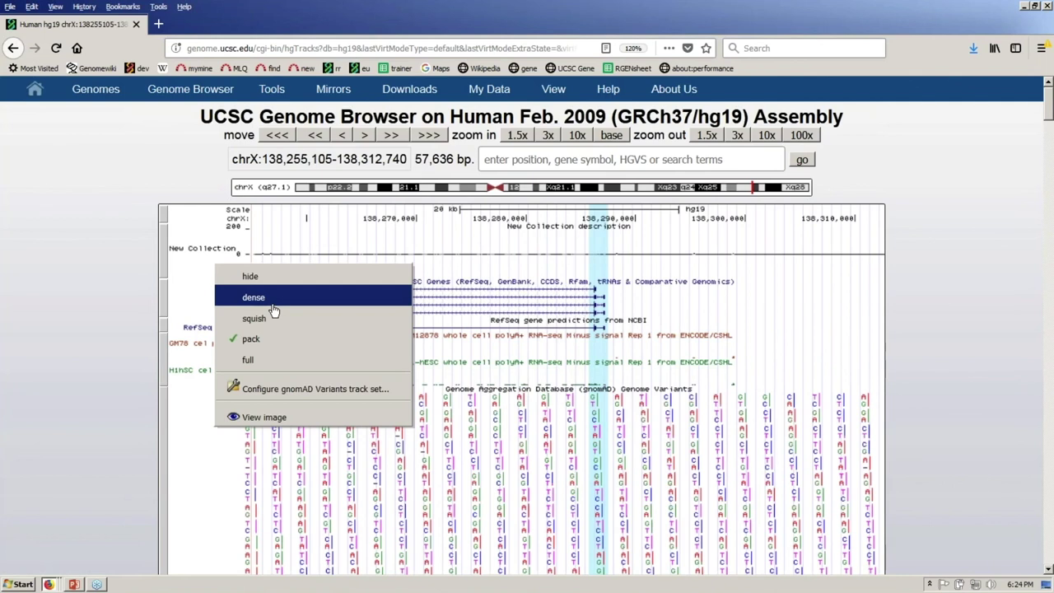
pyautogui.click(283, 277)
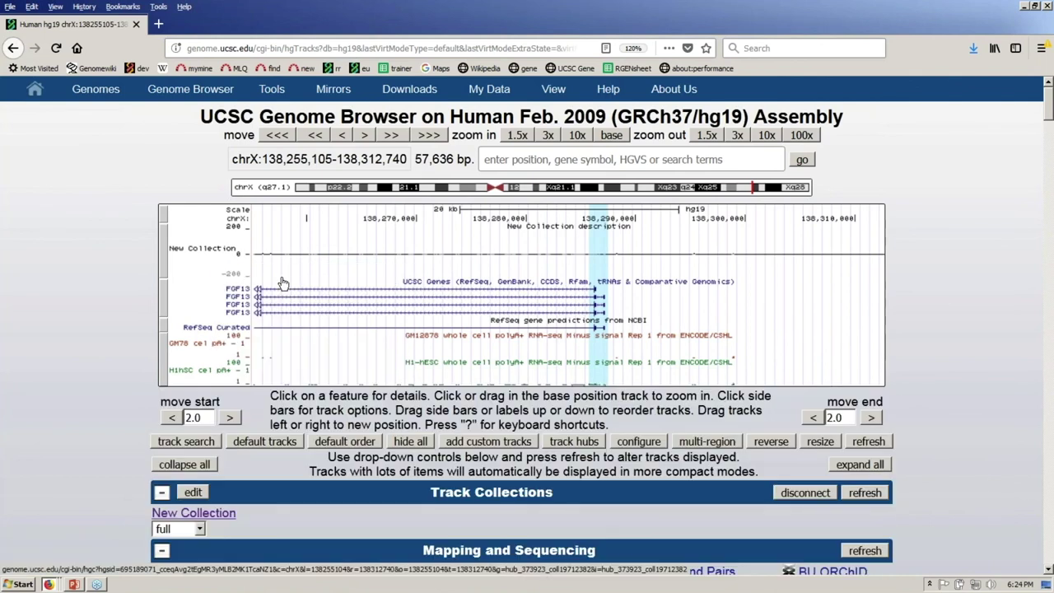
# Jump along the chromosome ideogram to chrX:106,300,614-109,883,780.
pyautogui.click(657, 189)
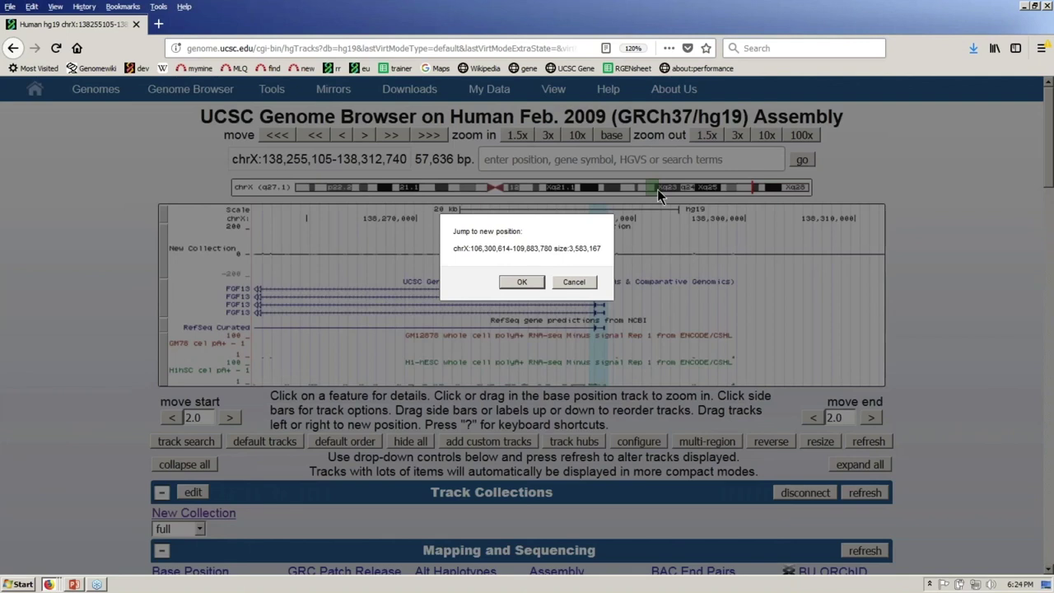
pyautogui.click(526, 284)
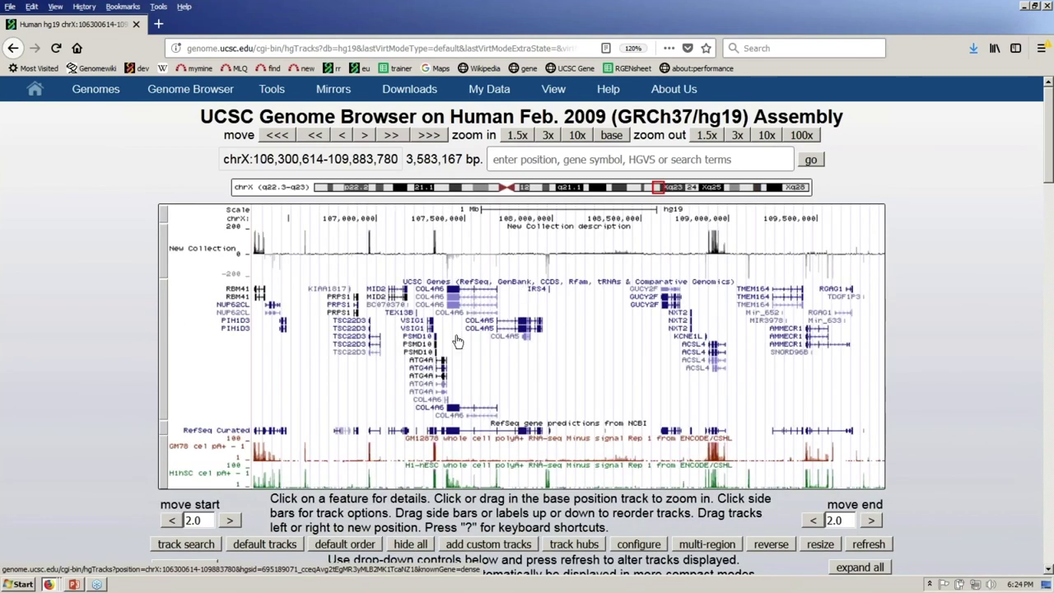
# Set the RefSeq Curated track to pack and open the details of the RBM41 transcript NM_001324243.1.
pyautogui.rightClick(184, 427)
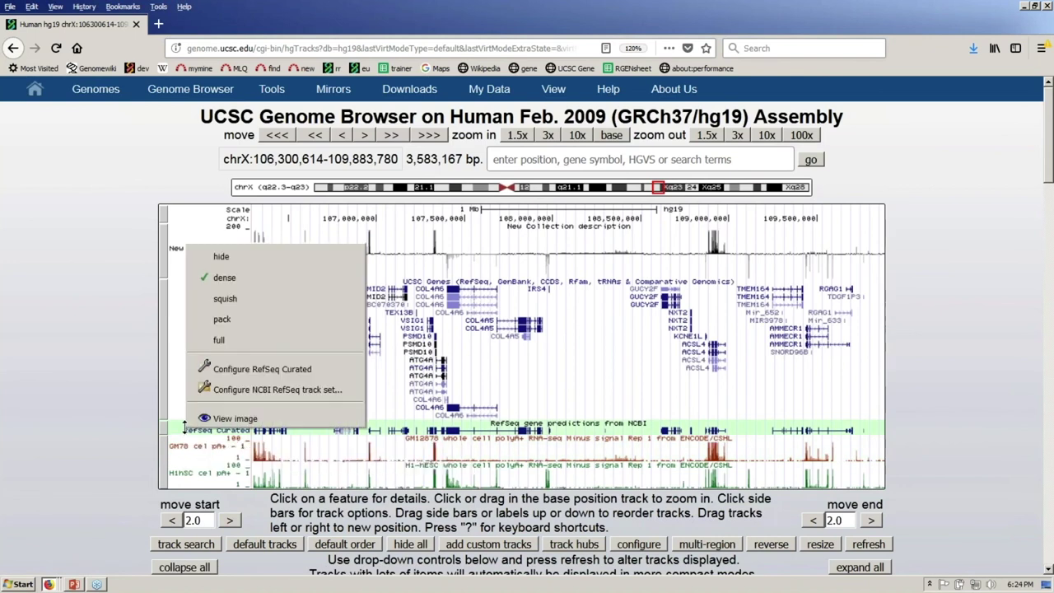
pyautogui.click(222, 321)
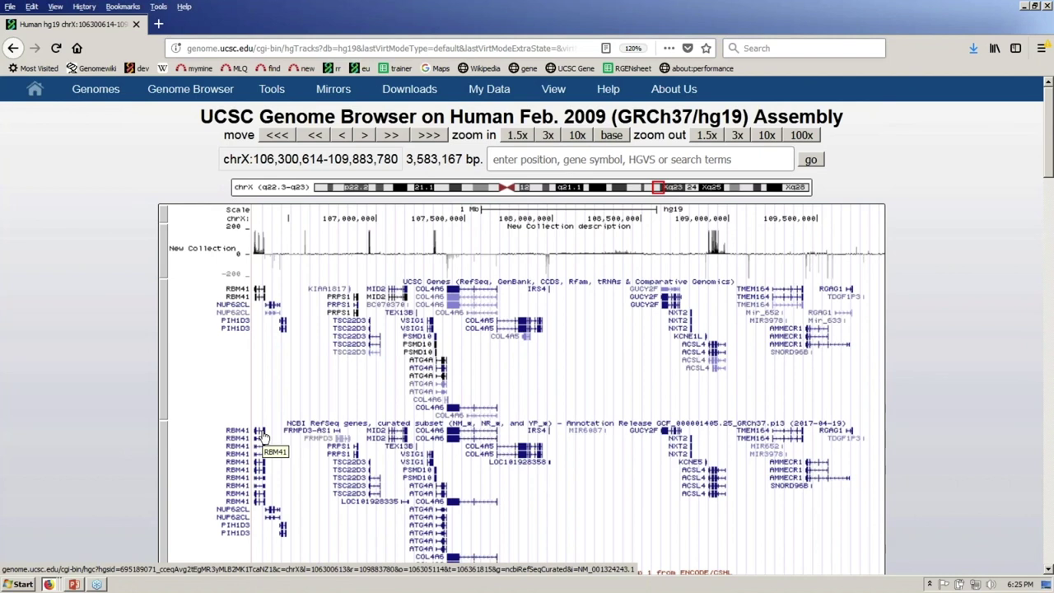
pyautogui.click(262, 436)
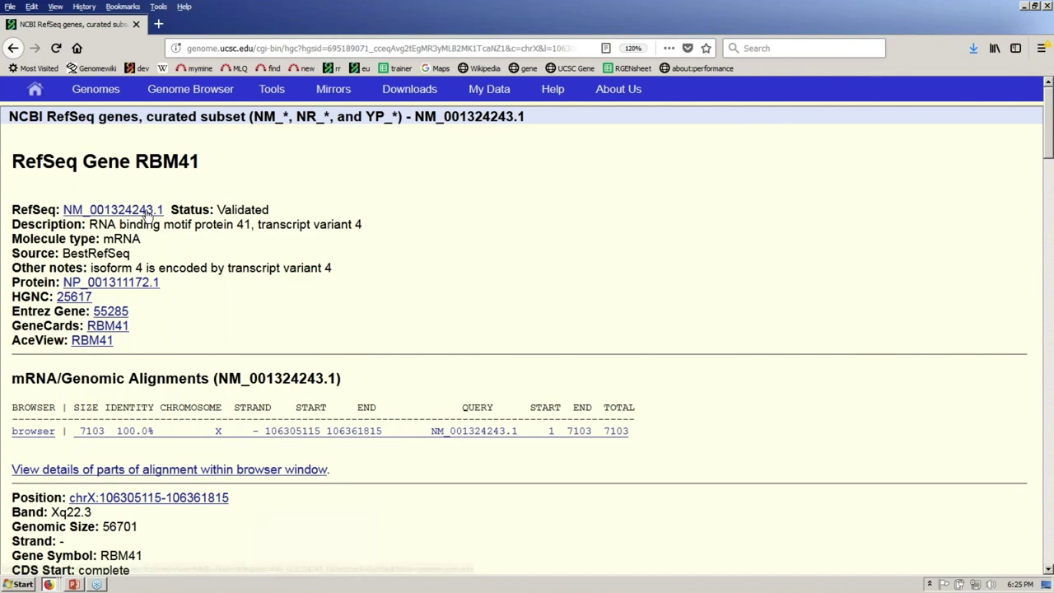
# Examine the RBM41 RefSeq details page from the track description and display conventions through the RefSeq Diffs types, data access notes and references.
pyautogui.scroll(-1, 459, 200)
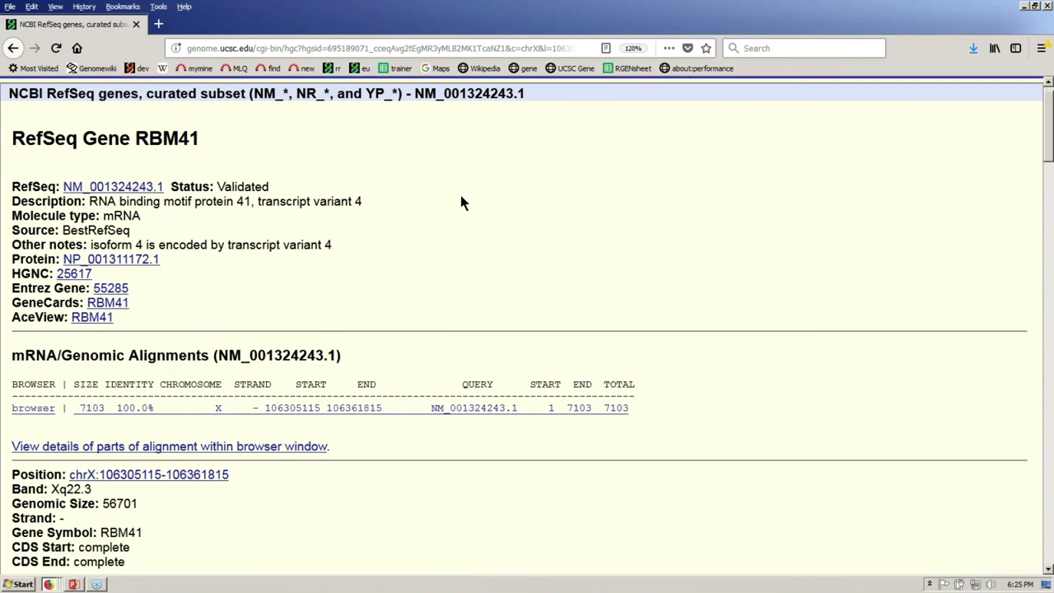
pyautogui.scroll(-5, 461, 202)
pyautogui.scroll(-1, 461, 201)
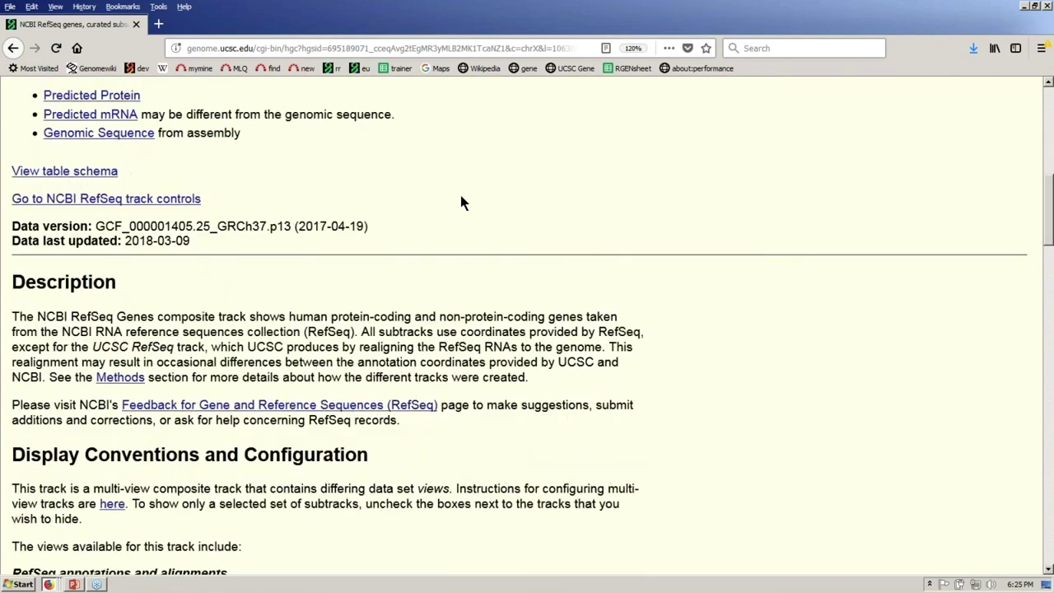
pyautogui.scroll(-2, 462, 202)
pyautogui.moveTo(10, 153)
pyautogui.mouseDown()
pyautogui.moveTo(198, 194)
pyautogui.moveTo(452, 293)
pyautogui.moveTo(530, 498)
pyautogui.moveTo(489, 406)
pyautogui.mouseUp()
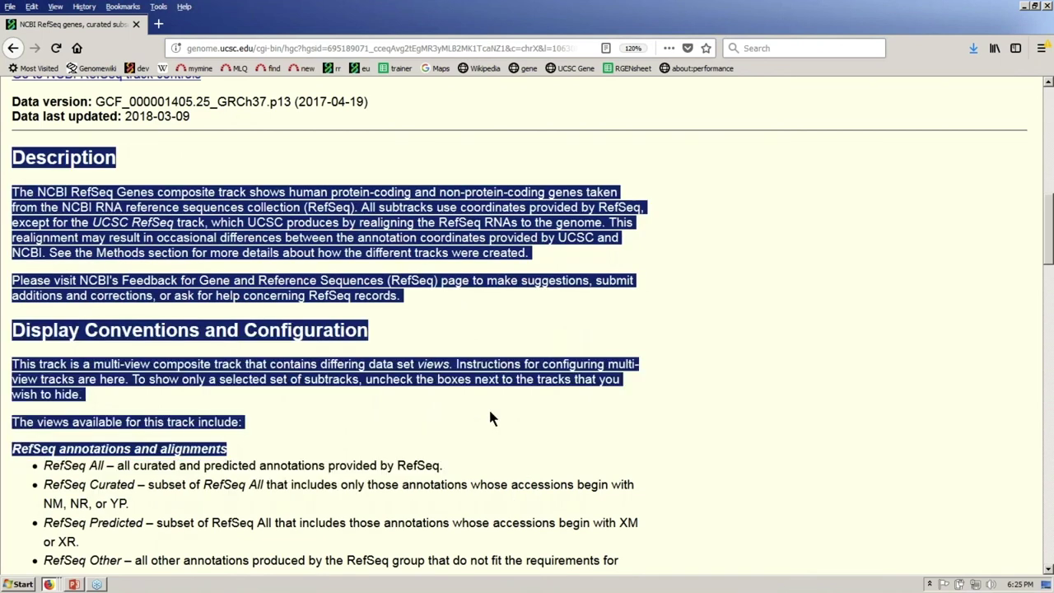
pyautogui.click(433, 149)
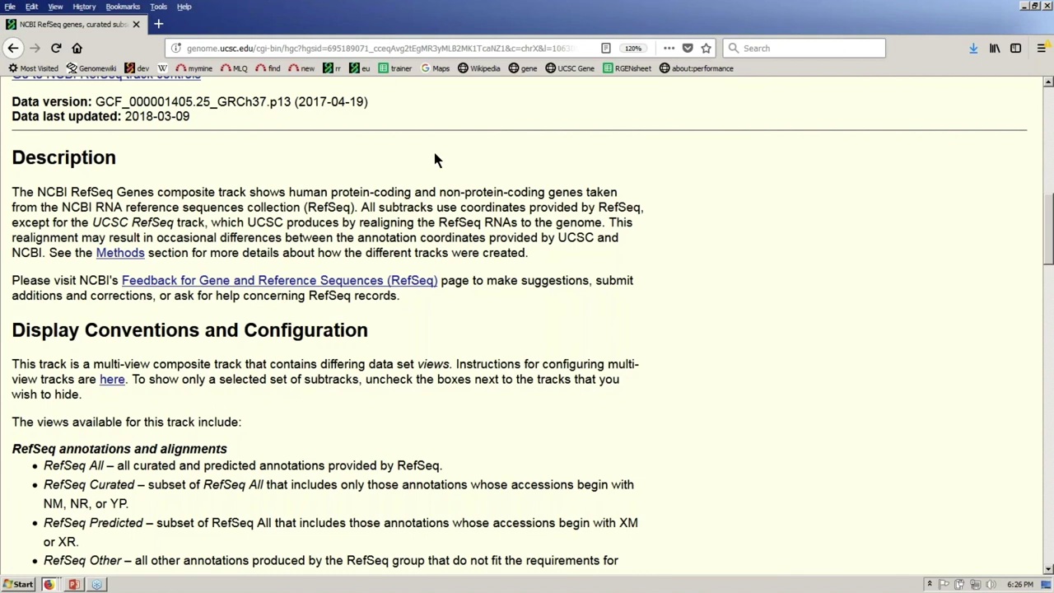
pyautogui.scroll(-1, 434, 153)
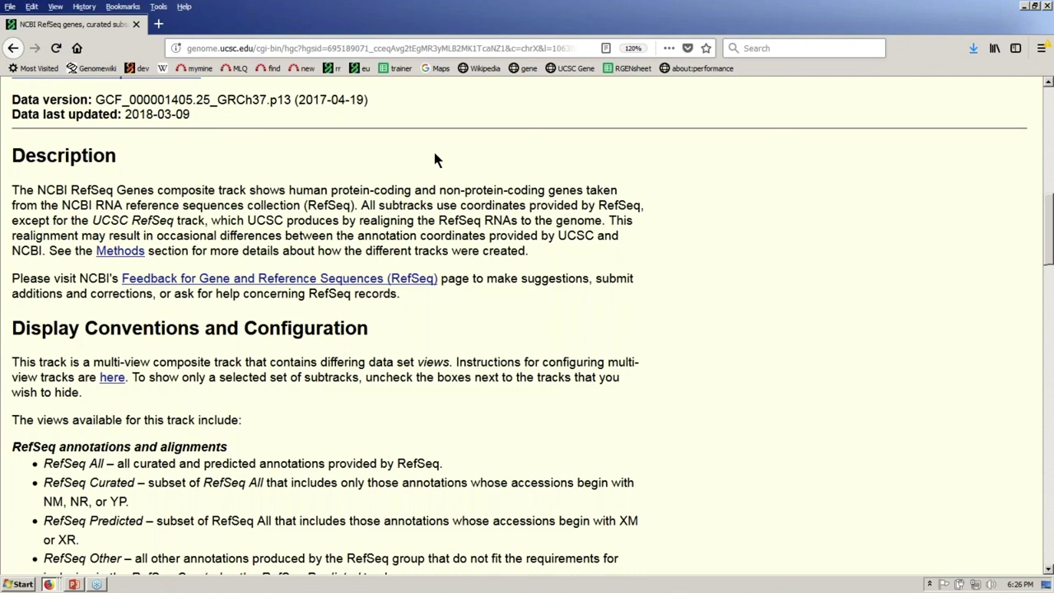
pyautogui.scroll(-2, 436, 159)
pyautogui.scroll(-15, 527, 324)
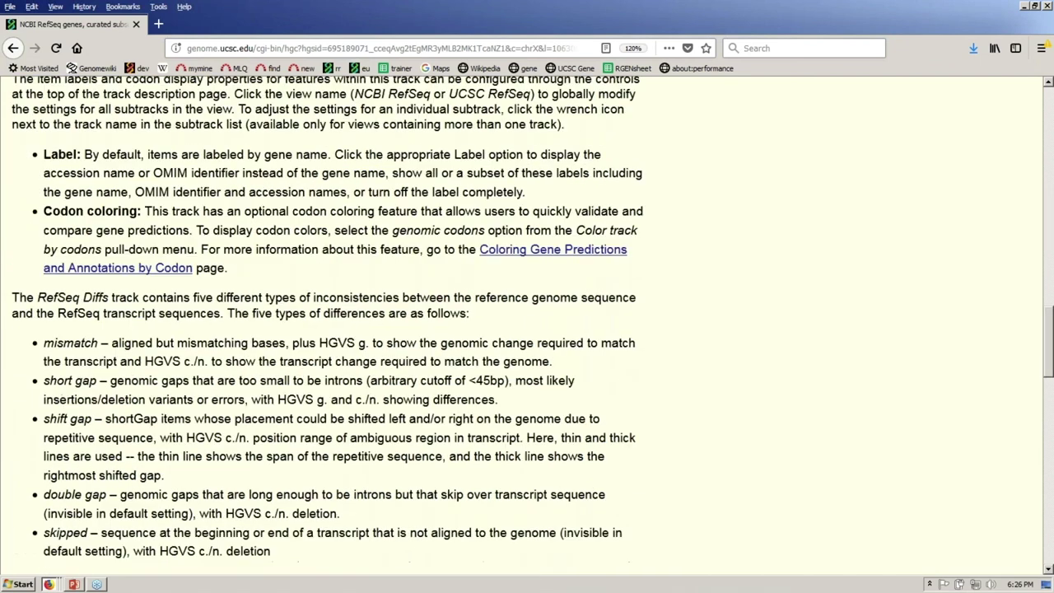
pyautogui.scroll(-15, 527, 324)
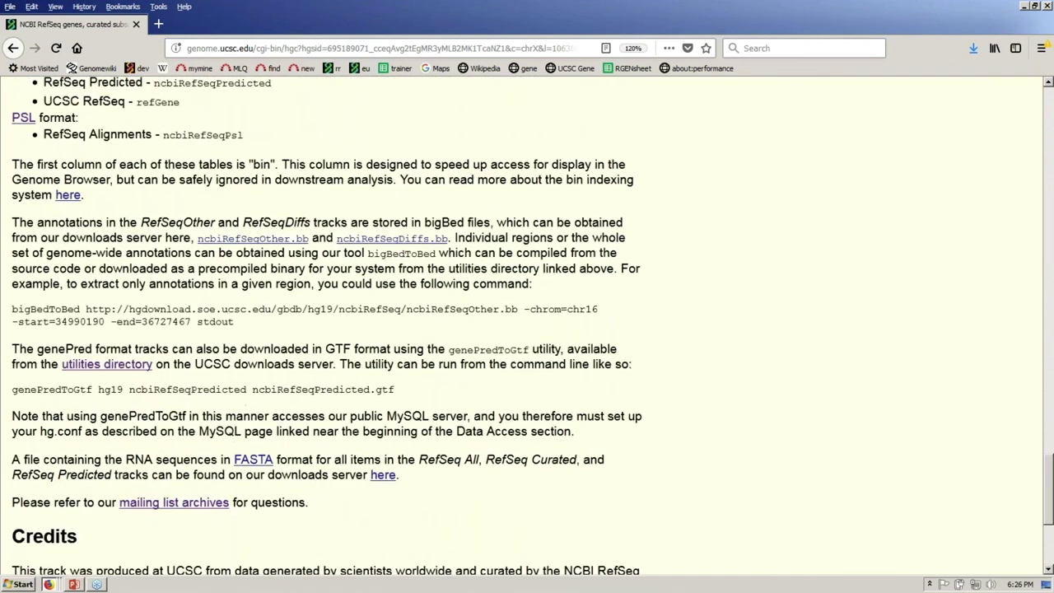
pyautogui.scroll(-5, 527, 324)
pyautogui.scroll(2, 527, 324)
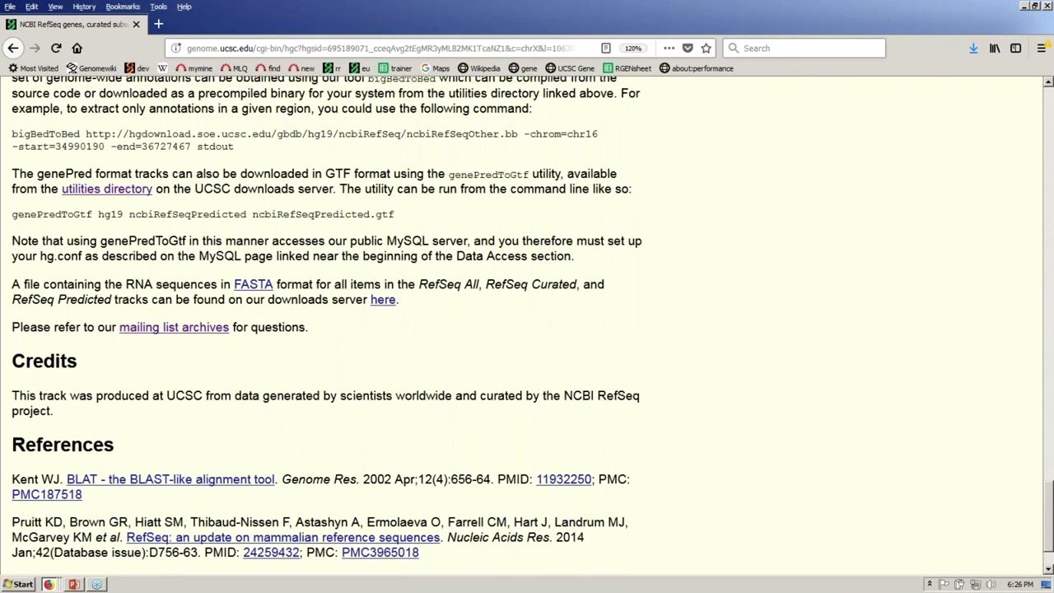
# Return to the track display and open the NCBI RefSeq track settings.
pyautogui.press('Home')
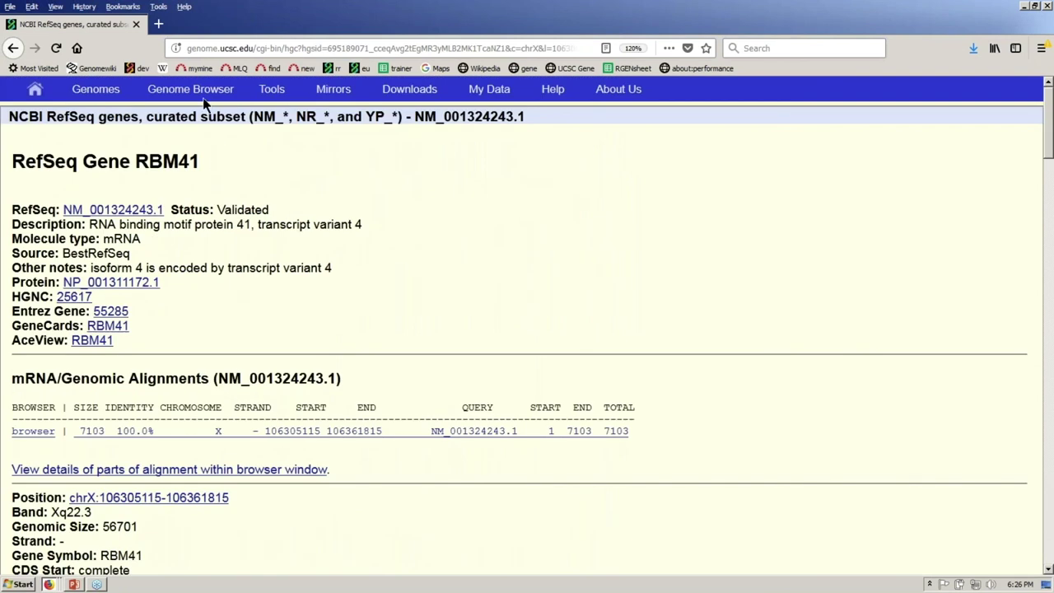
pyautogui.click(229, 96)
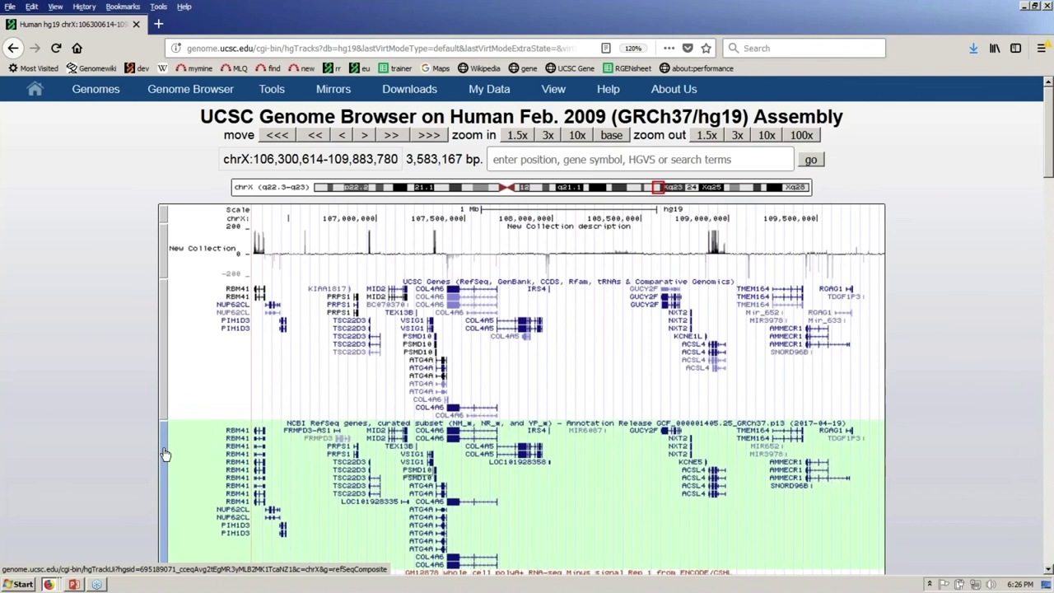
pyautogui.click(165, 454)
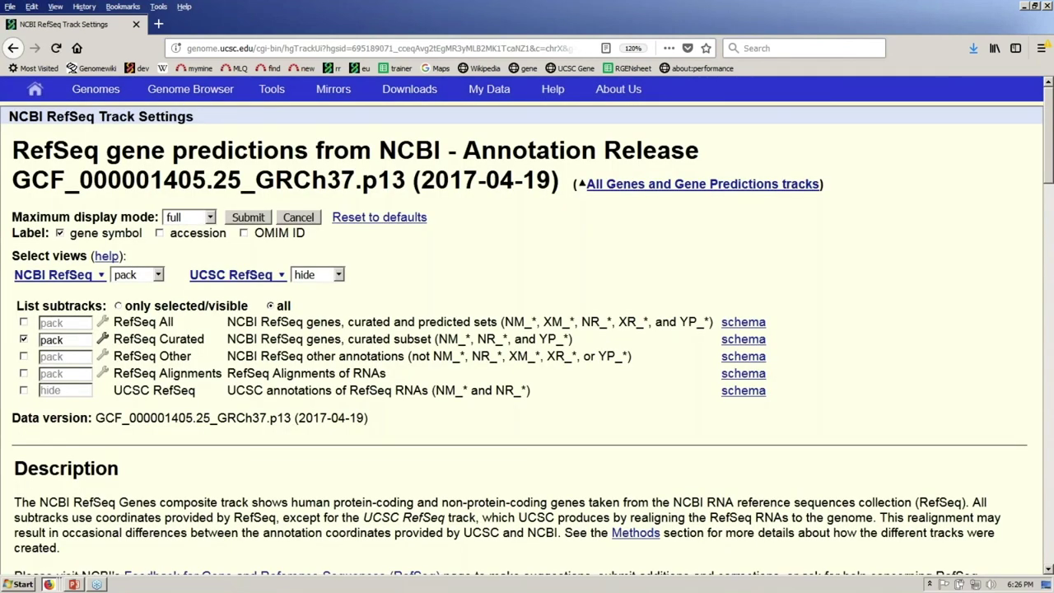
# Highlight the RefSeq Curated, RefSeq All and UCSC RefSeq subtrack names in turn, and go back to the track display.
pyautogui.moveTo(115, 338); pyautogui.dragTo(202, 339)
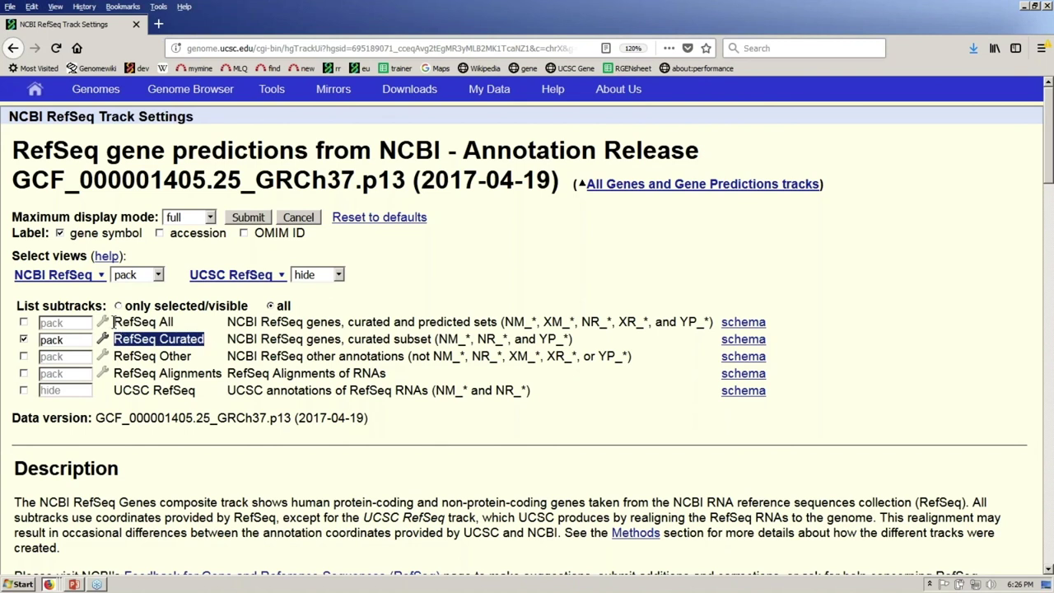
pyautogui.moveTo(115, 322); pyautogui.dragTo(173, 322)
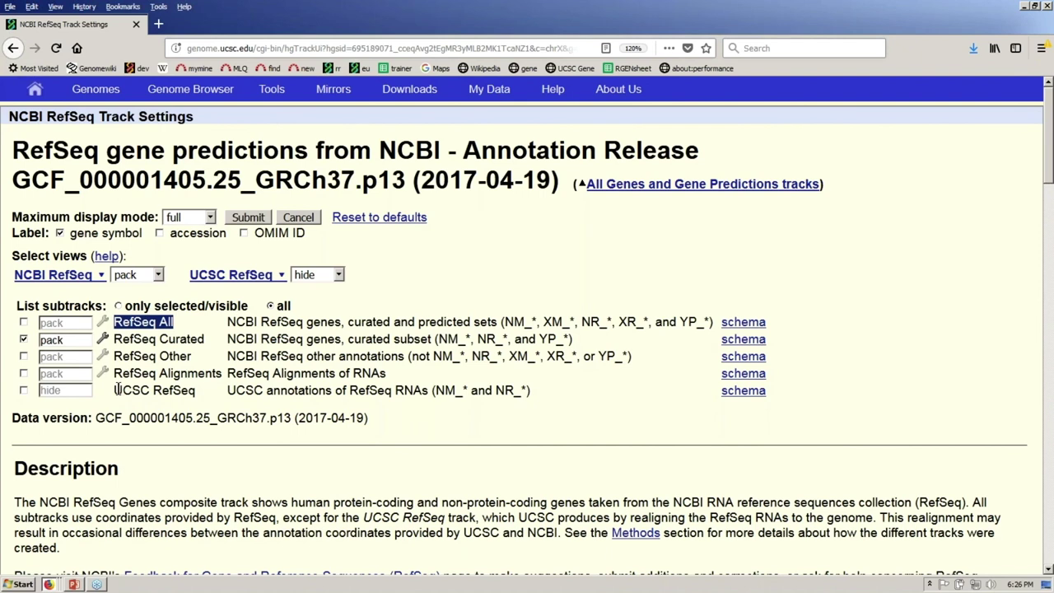
pyautogui.click(117, 390)
pyautogui.moveTo(117, 391); pyautogui.dragTo(195, 391)
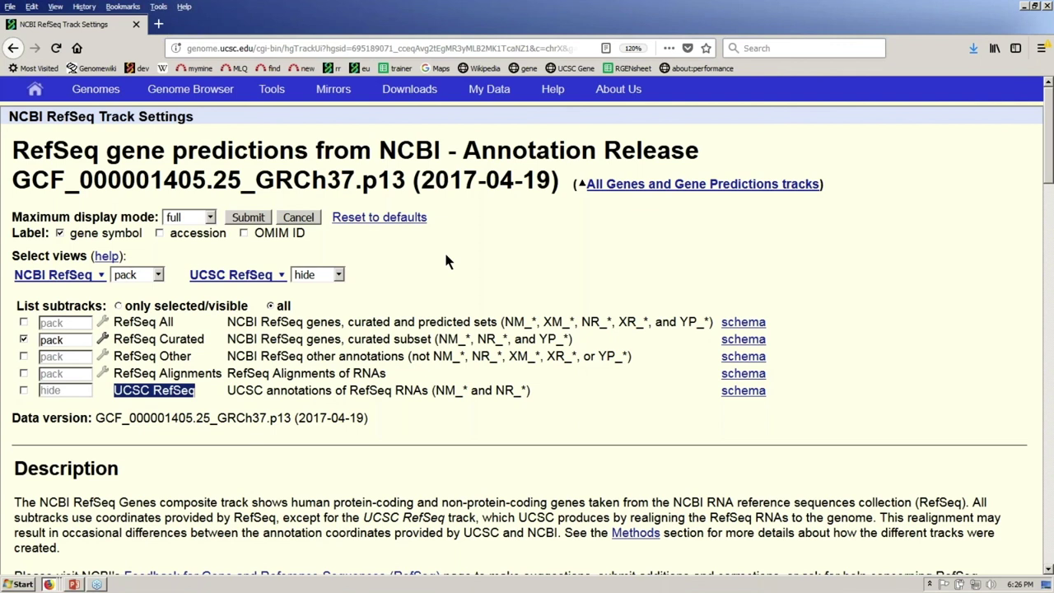
pyautogui.click(253, 132)
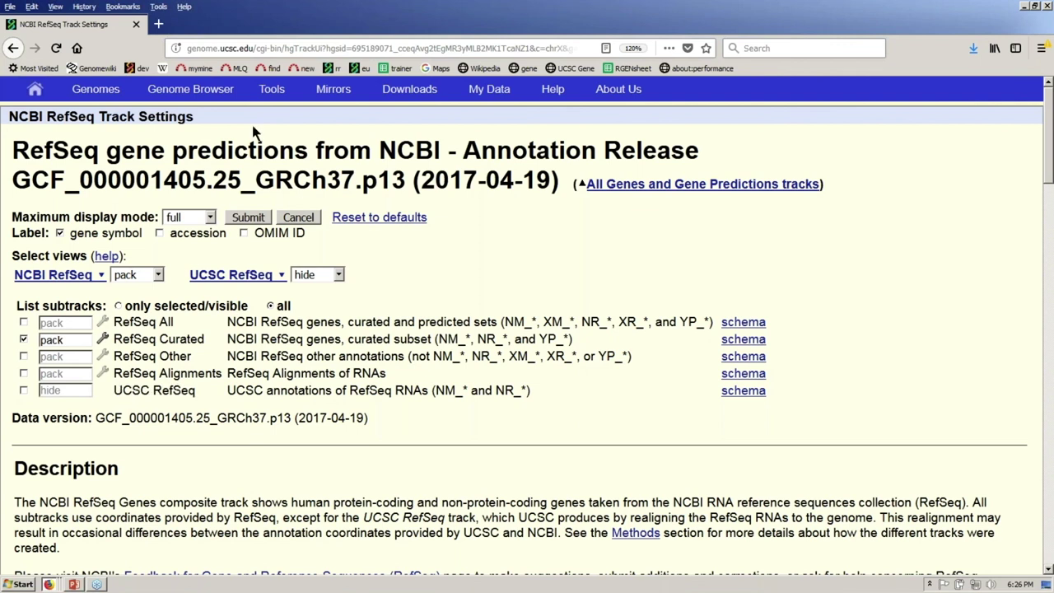
pyautogui.click(219, 93)
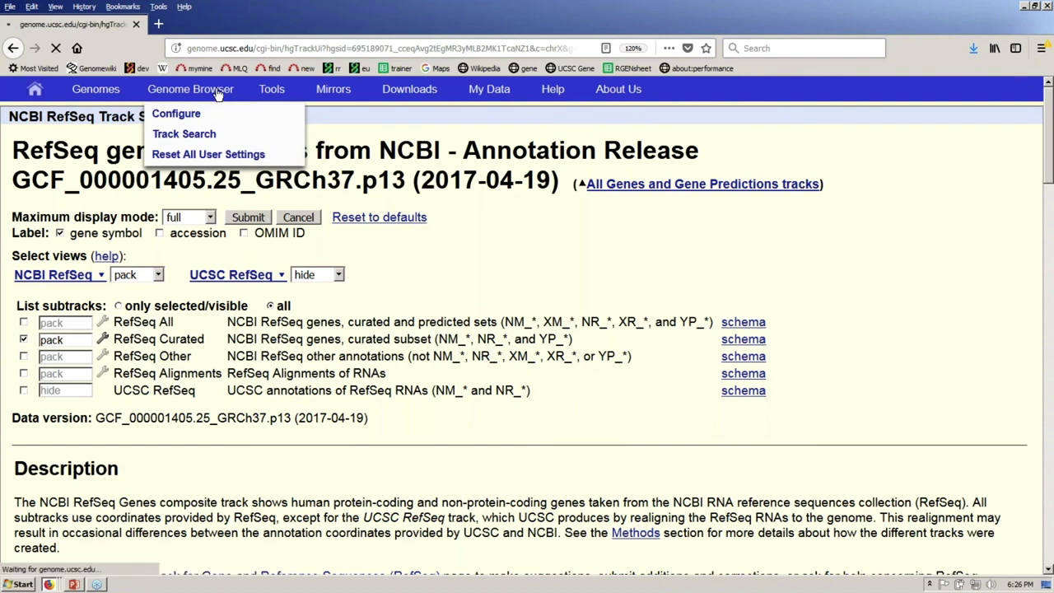